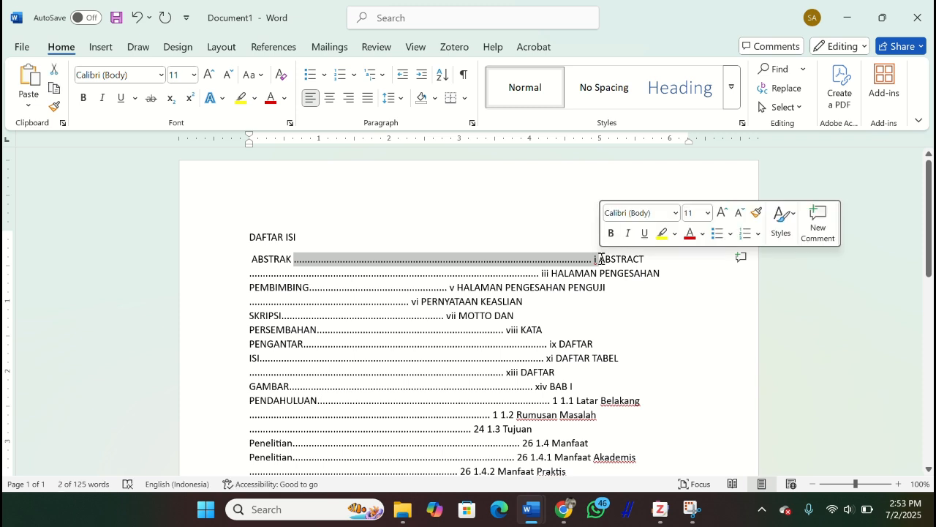
# Step: Remove the DAFTAR ISI title and the dot leaders and page numbers after ABSTRAK and ABSTRACT, putting each entry on its own line
pyautogui.hotkey('shift', 'Down')
pyautogui.press('Delete')
pyautogui.click(293, 236)
pyautogui.press('Return')
pyautogui.moveTo(300, 260); pyautogui.dragTo(600, 260)
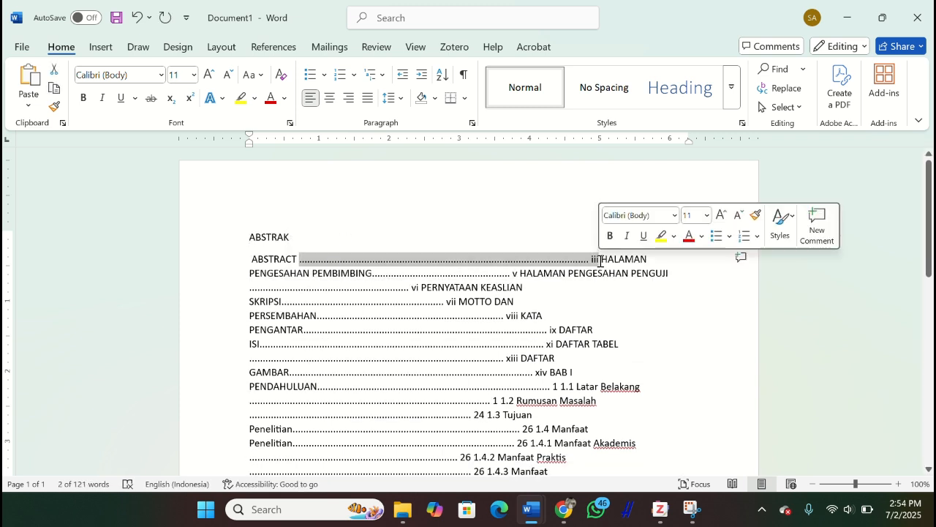
pyautogui.press('Return')
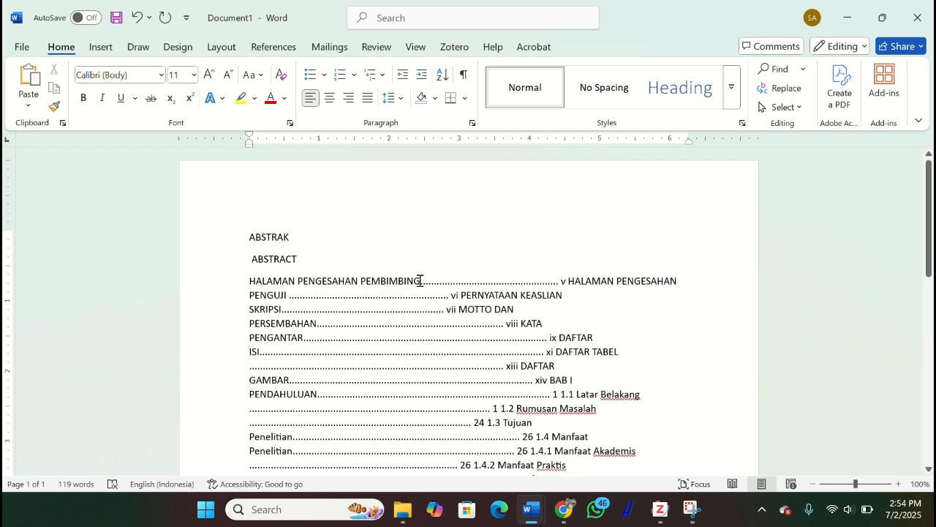
# Step: Strip the dot leaders and page numbers from HALAMAN PENGESAHAN PEMBIMBING and HALAMAN PENGESAHAN PENGUJI, giving each entry its own line
pyautogui.moveTo(421, 280); pyautogui.dragTo(564, 281)
pyautogui.press('BackSpace')
pyautogui.press('Return')
pyautogui.moveTo(364, 303); pyautogui.dragTo(567, 303)
pyautogui.press('Return')
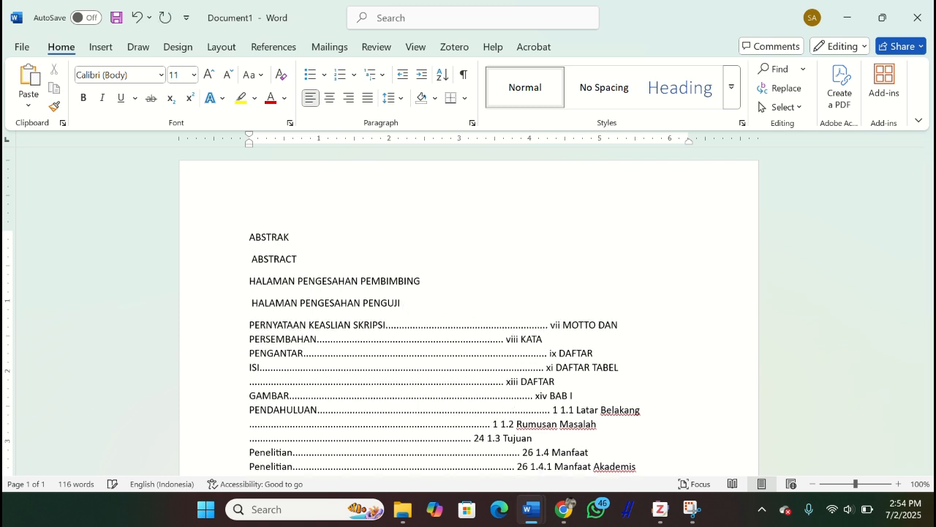
# Step: Put PERNYATAAN KEASLIAN SKRIPSI, MOTTO DAN PERSEMBAHAN and KATA PENGANTAR on separate lines without their dot leaders and page numbers
pyautogui.moveTo(387, 324); pyautogui.dragTo(561, 324)
pyautogui.press('Return')
pyautogui.moveTo(378, 347); pyautogui.dragTo(578, 349)
pyautogui.press('Return')
pyautogui.moveTo(331, 368); pyautogui.dragTo(588, 365)
pyautogui.press('Return')
# Step: Remove the dot leaders and page numbers after DAFTAR ISI, DAFTAR TABEL and DAFTAR GAMBAR, splitting them into separate lines
pyautogui.scroll(-3, 327, 291)
pyautogui.moveTo(299, 241); pyautogui.dragTo(596, 240)
pyautogui.press('Return')
pyautogui.moveTo(319, 263); pyautogui.dragTo(588, 265)
pyautogui.press('Delete')
pyautogui.press('Return')
pyautogui.moveTo(327, 285); pyautogui.dragTo(580, 287)
pyautogui.press('Return')
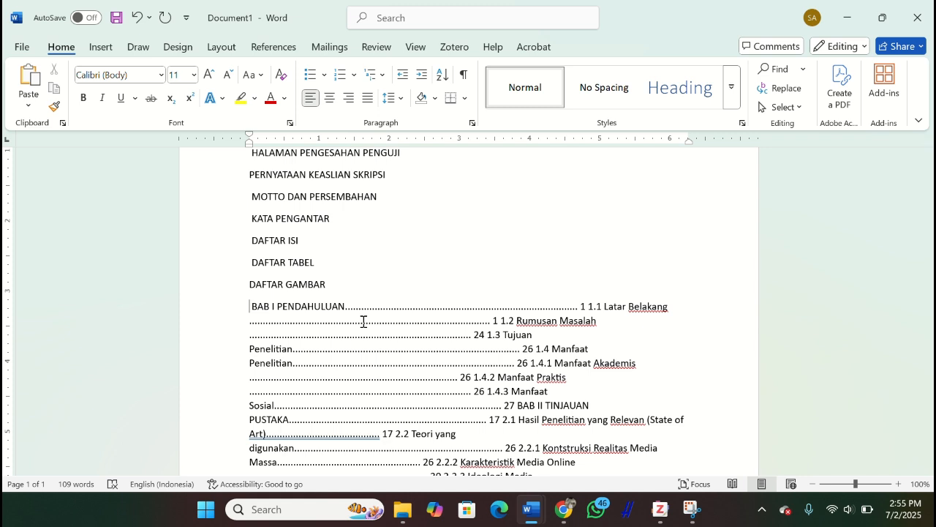
# Step: Delete the dot leaders after BAB I PENDAHULUAN and Latar Belakang and break the text after each entry
pyautogui.moveTo(347, 306); pyautogui.dragTo(584, 306)
pyautogui.press('Delete')
pyautogui.press('Return')
pyautogui.moveTo(337, 327); pyautogui.dragTo(575, 328)
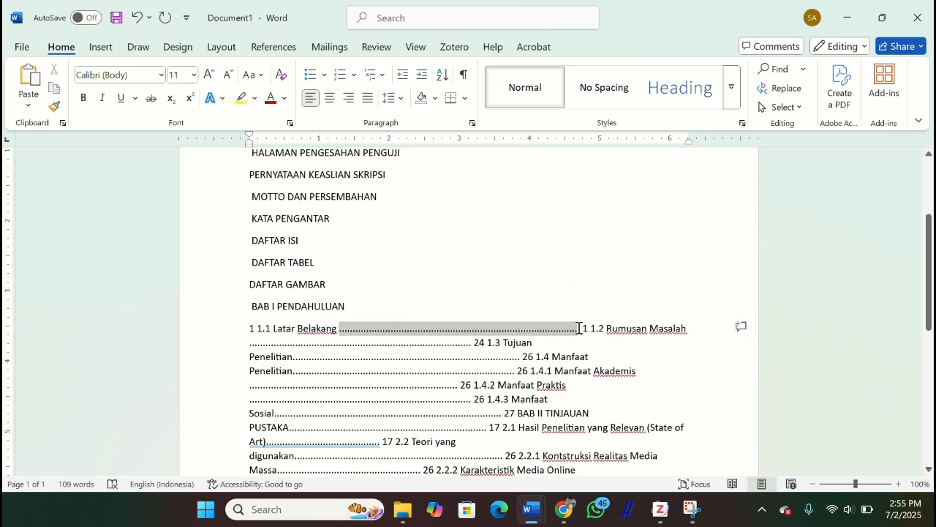
pyautogui.press('Delete')
pyautogui.press('Return')
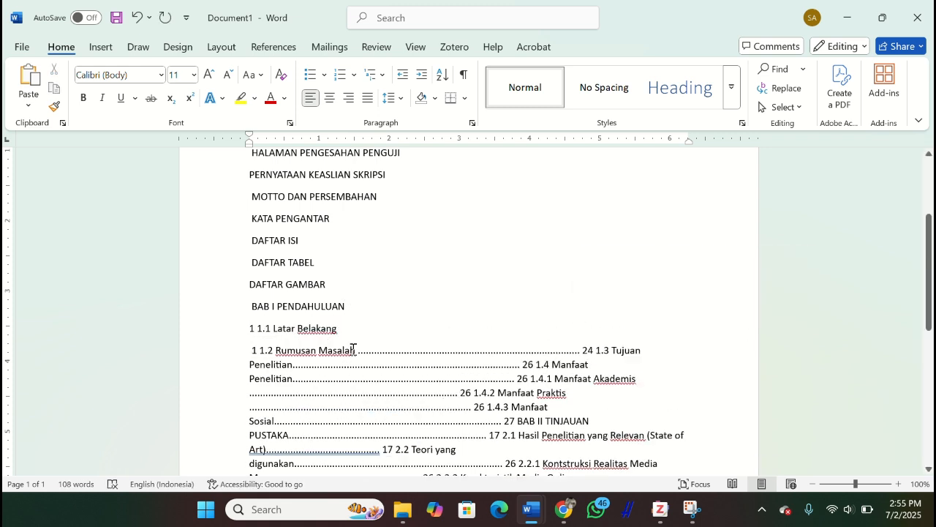
# Step: Delete the BAB I prefix and the numbering before Latar Belakang and Rumusan, then reduce the latter entry to Rumusan on its own line
pyautogui.press('Delete')
pyautogui.moveTo(273, 328); pyautogui.dragTo(253, 306)
pyautogui.press('Delete')
pyautogui.click(272, 351)
pyautogui.press('BackSpace')
pyautogui.press('BackSpace')
pyautogui.press('BackSpace')
pyautogui.press('BackSpace')
pyautogui.press('BackSpace')
pyautogui.press('BackSpace')
pyautogui.moveTo(291, 350); pyautogui.dragTo(586, 354)
pyautogui.press('Delete')
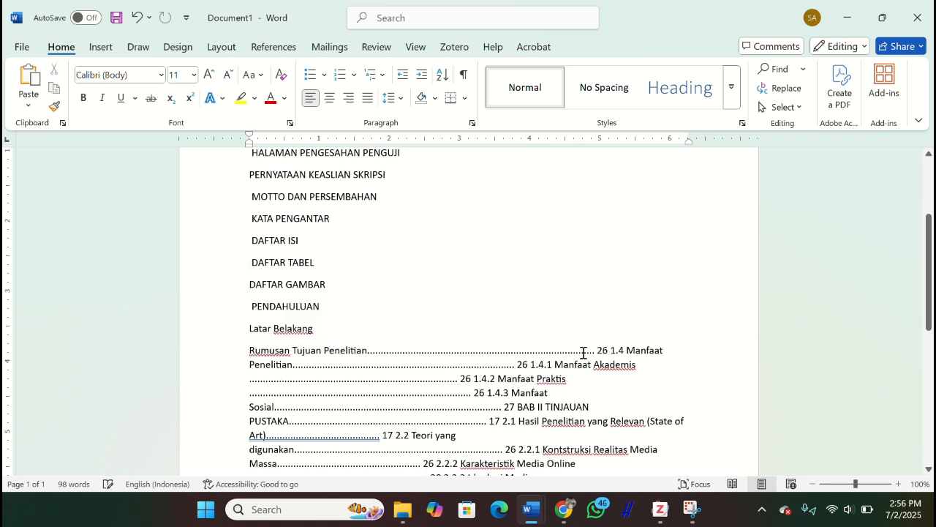
pyautogui.press('Return')
# Step: Separate Tujuan Penelitian and Manfaat Penelitian into their own lines, deleting the dot leaders, page numbers and section numbers that follow them
pyautogui.moveTo(327, 375); pyautogui.dragTo(581, 373)
pyautogui.press('Delete')
pyautogui.press('Return')
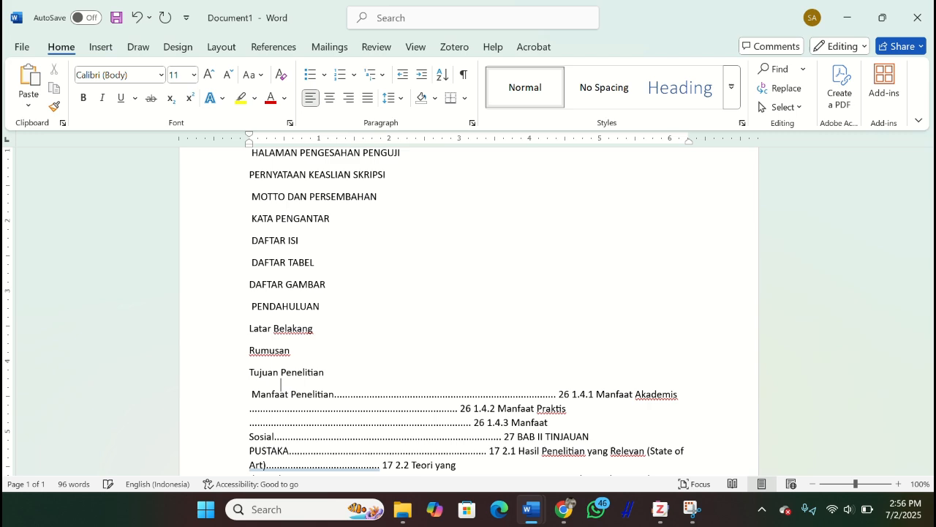
pyautogui.moveTo(334, 394); pyautogui.dragTo(591, 396)
pyautogui.press('Delete')
pyautogui.press('Return')
# Step: Clear the dot leaders and numbers after Manfaat Akademis and Manfaat Praktis, leaving each entry on its own line
pyautogui.scroll(-3, 370, 259)
pyautogui.doubleClick(334, 251)
pyautogui.click(334, 252)
pyautogui.moveTo(583, 246); pyautogui.dragTo(378, 251)
pyautogui.press('Delete')
pyautogui.press('Return')
pyautogui.moveTo(319, 272); pyautogui.dragTo(583, 272)
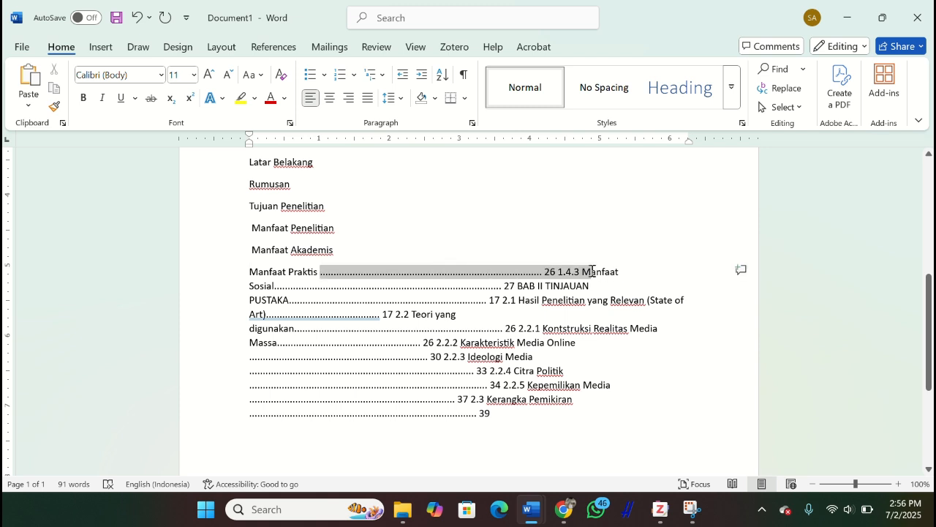
pyautogui.press('Delete')
pyautogui.press('Return')
# Step: Clear the dots and page number after Manfaat Sosial and start a new line with TINJAUAN PUSTAKA, without its BAB II prefix
pyautogui.moveTo(321, 293); pyautogui.dragTo(559, 294)
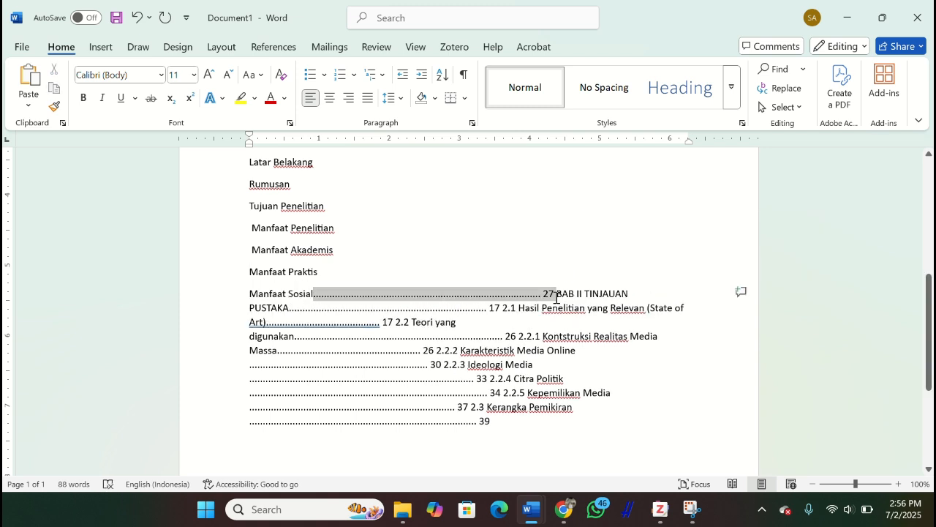
pyautogui.press('Delete')
pyautogui.press('Return')
pyautogui.moveTo(250, 315); pyautogui.dragTo(276, 316)
pyautogui.press('Delete')
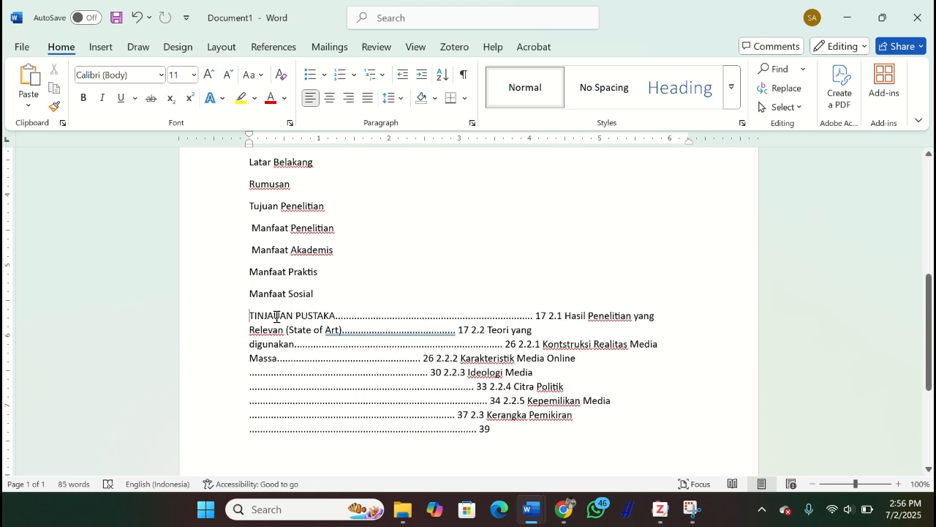
# Step: Delete the dot leaders and numbers after TINJAUAN PUSTAKA and Hasil Penelitian yang Relevan, breaking the line after each entry
pyautogui.moveTo(338, 315); pyautogui.dragTo(561, 316)
pyautogui.press('Delete')
pyautogui.press('Return')
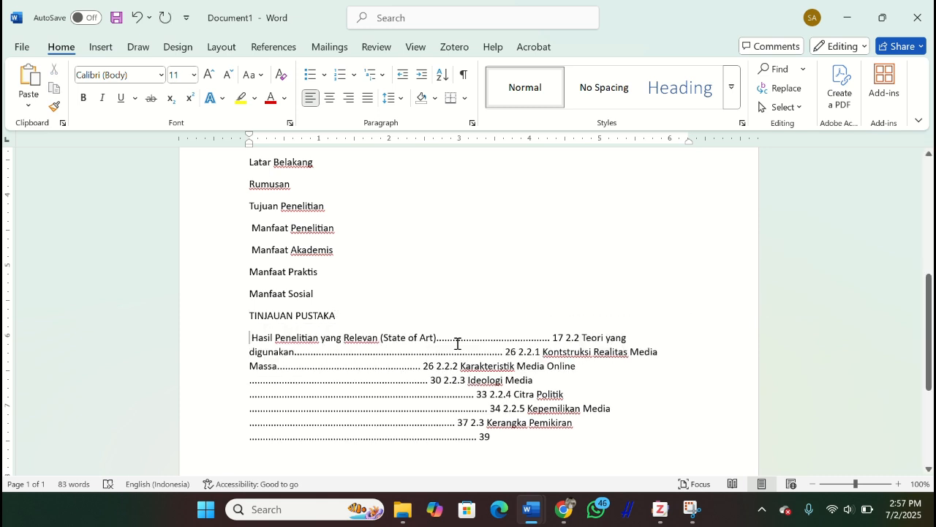
pyautogui.moveTo(435, 337); pyautogui.dragTo(580, 337)
pyautogui.press('Delete')
pyautogui.press('Return')
# Step: Put Teori yang digunakan and Kontstruksi Realitas Media Massa on separate lines, without dot leaders, page numbers or section numbers
pyautogui.moveTo(343, 359); pyautogui.dragTo(587, 362)
pyautogui.press('Delete')
pyautogui.press('Return')
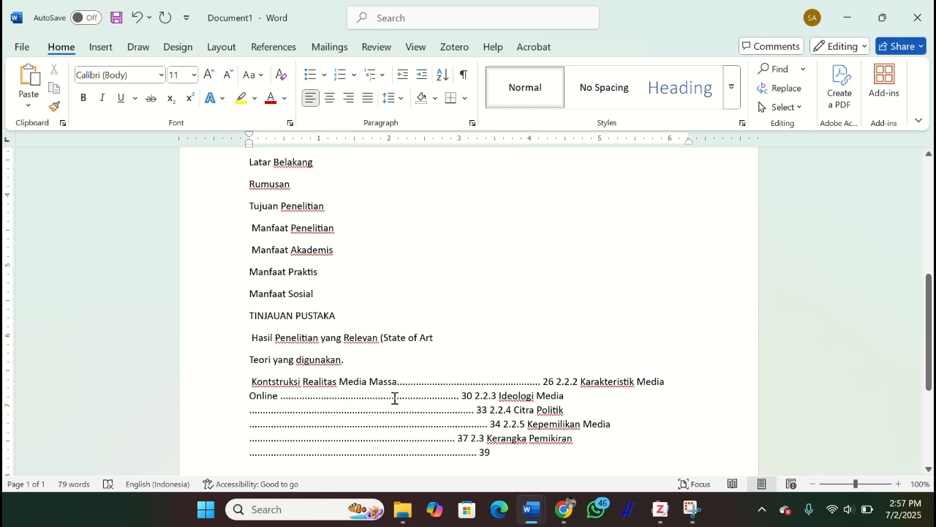
pyautogui.moveTo(399, 385); pyautogui.dragTo(575, 383)
pyautogui.press('Delete')
pyautogui.press('Return')
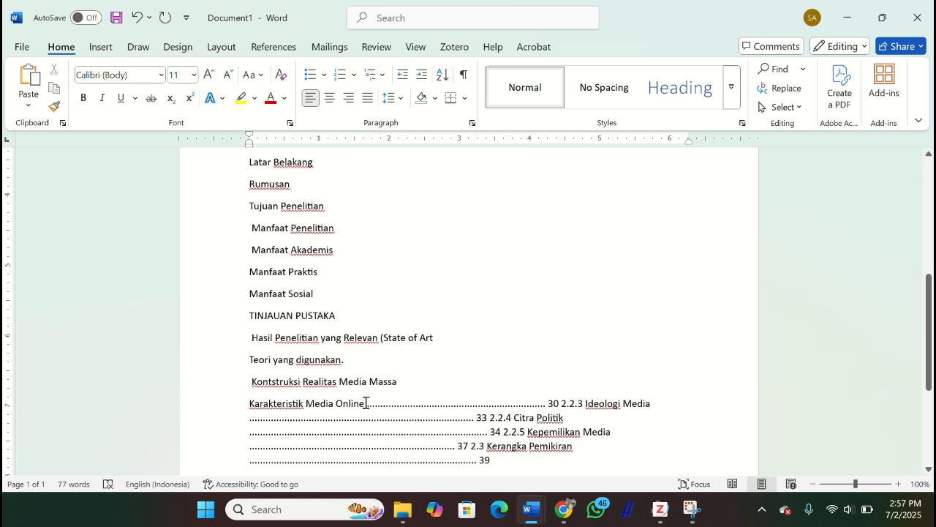
# Step: Remove the dot leader and numbers after Karakteristik Media Online and move Ideologi Media to a new line
pyautogui.moveTo(369, 403); pyautogui.dragTo(489, 408)
pyautogui.keyDown('shift'); pyautogui.click(585, 401); pyautogui.keyUp('shift')
pyautogui.press('Delete')
pyautogui.press('Return')
# Step: Clean the dots and numbers after Ideologi Media and Citra Politik, and place each entry on its own line
pyautogui.scroll(-3, 345, 433)
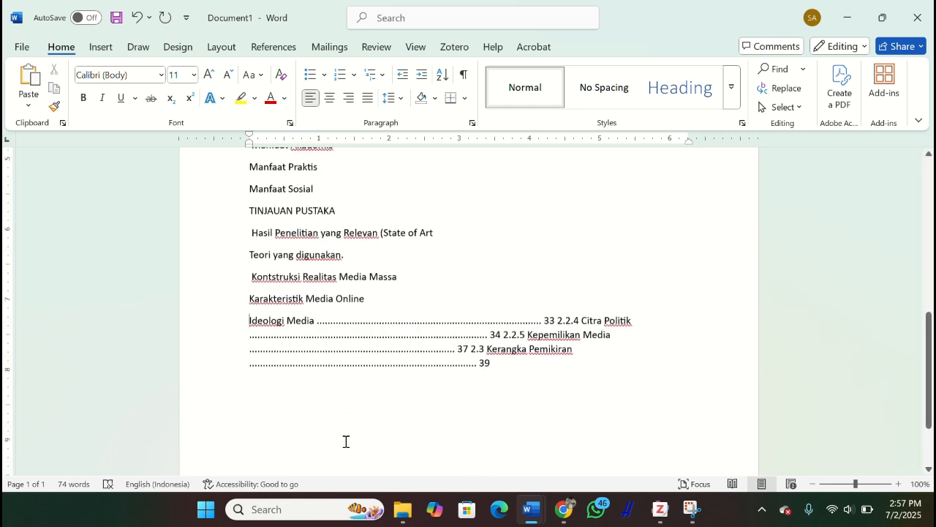
pyautogui.moveTo(317, 322); pyautogui.dragTo(383, 324)
pyautogui.moveTo(577, 319); pyautogui.dragTo(479, 338)
pyautogui.press('Delete')
pyautogui.press('Return')
pyautogui.press('Delete')
pyautogui.press('Delete')
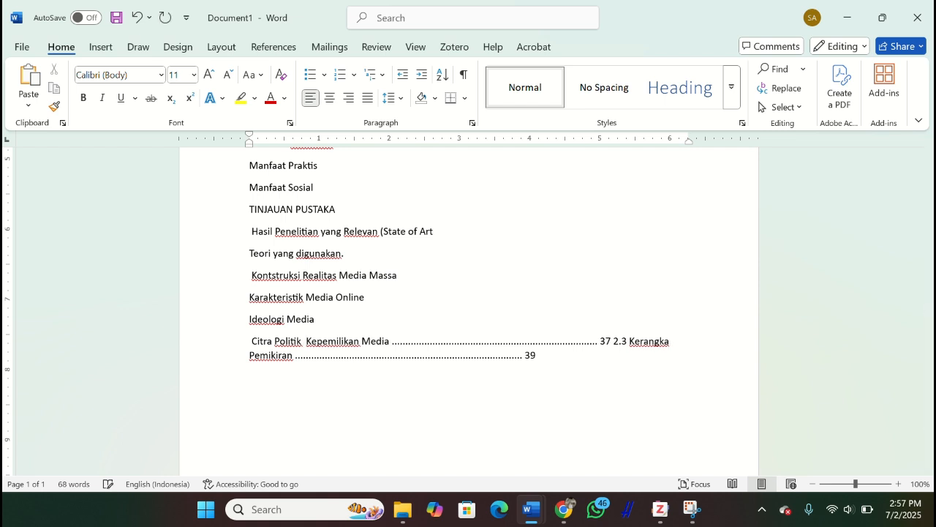
pyautogui.press('Return')
# Step: Split Kepemilikan Media and Kerangka Pemikiran into separate lines and delete their dot leaders and numbers
pyautogui.moveTo(336, 362); pyautogui.dragTo(575, 362)
pyautogui.press('Delete')
pyautogui.press('Return')
pyautogui.moveTo(337, 386); pyautogui.dragTo(472, 385)
pyautogui.click(563, 385)
pyautogui.moveTo(578, 385); pyautogui.dragTo(444, 395)
pyautogui.press('Delete')
# Step: Review the cleaned list, compare it with the DAFTAR ISI page of the thesis PDF in Chrome, and return to Document1 in Word
pyautogui.scroll(4, 443, 398)
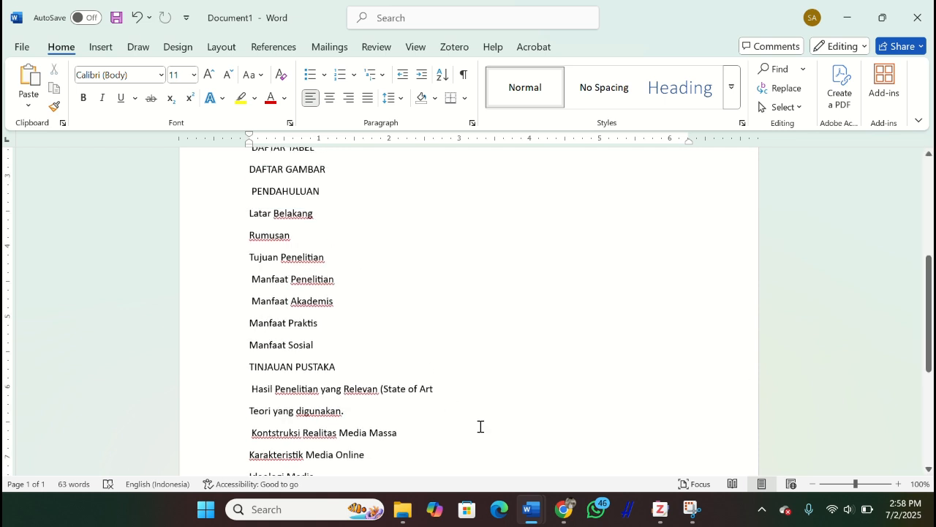
pyautogui.scroll(7, 533, 382)
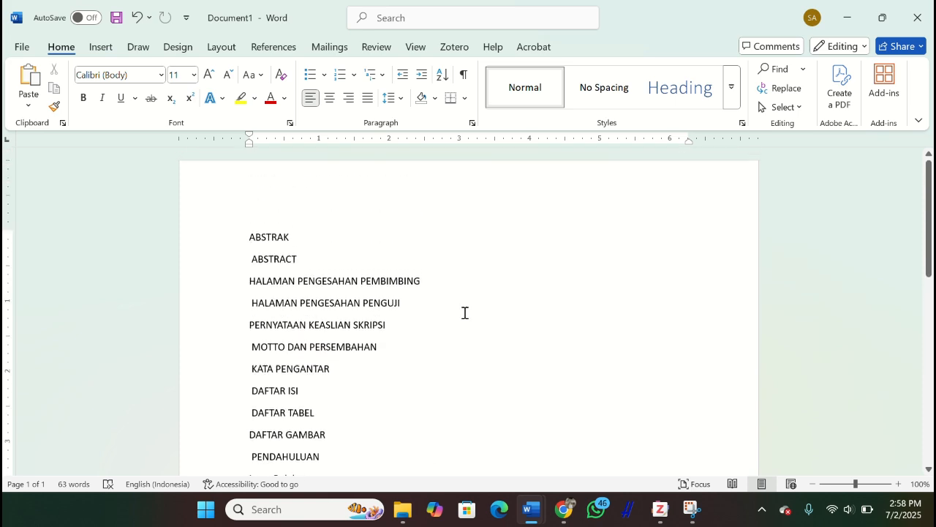
pyautogui.click(565, 509)
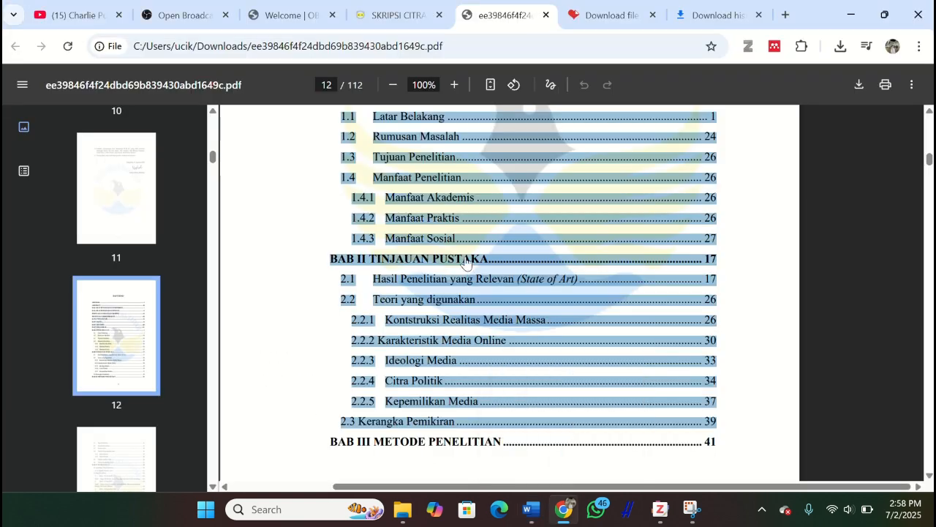
pyautogui.scroll(8, 465, 263)
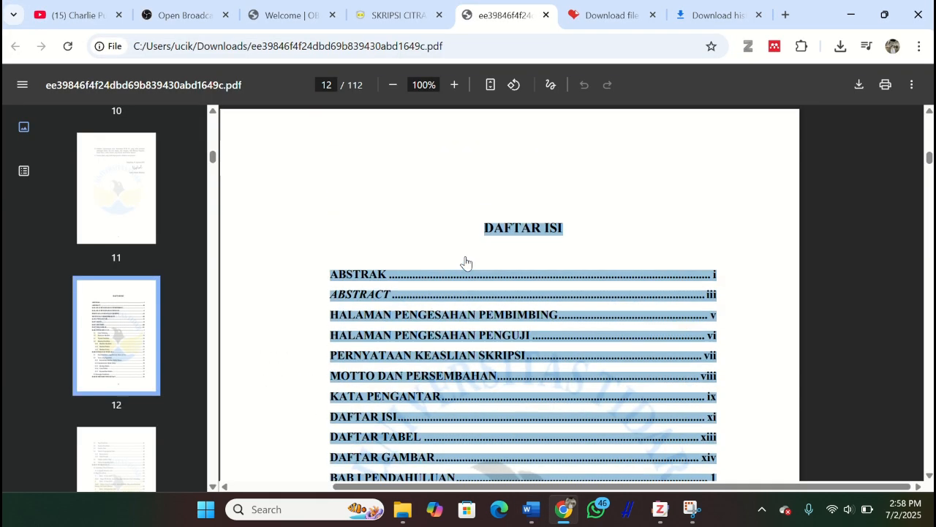
pyautogui.click(591, 195)
pyautogui.moveTo(532, 509)
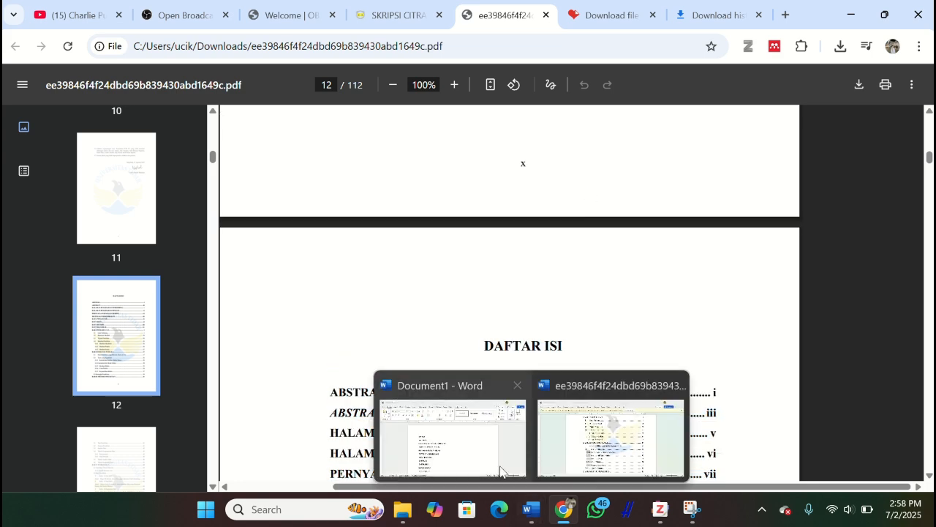
pyautogui.click(450, 443)
# Step: Define a new multilevel list with level 1 linked to Heading 1 and its number format set to BAB 1
pyautogui.click(381, 74)
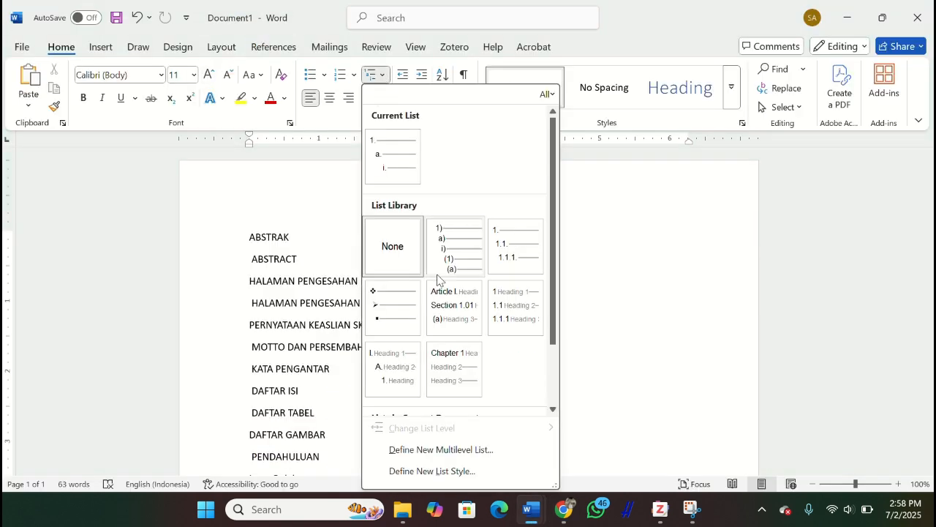
pyautogui.click(424, 449)
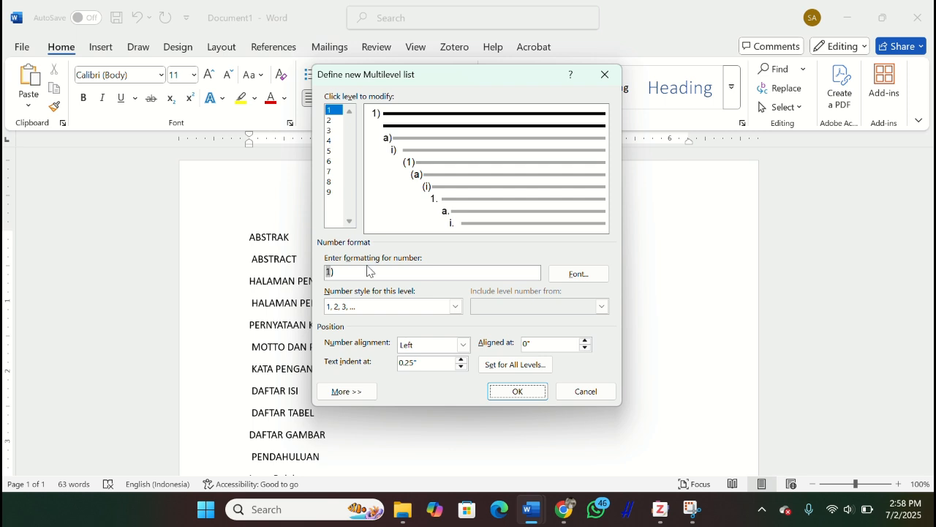
pyautogui.click(351, 392)
pyautogui.click(731, 150)
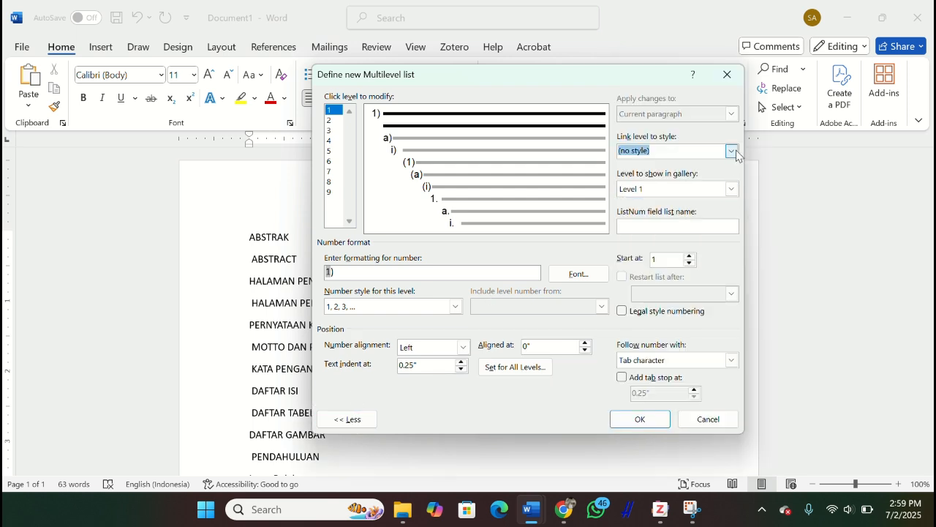
pyautogui.click(700, 198)
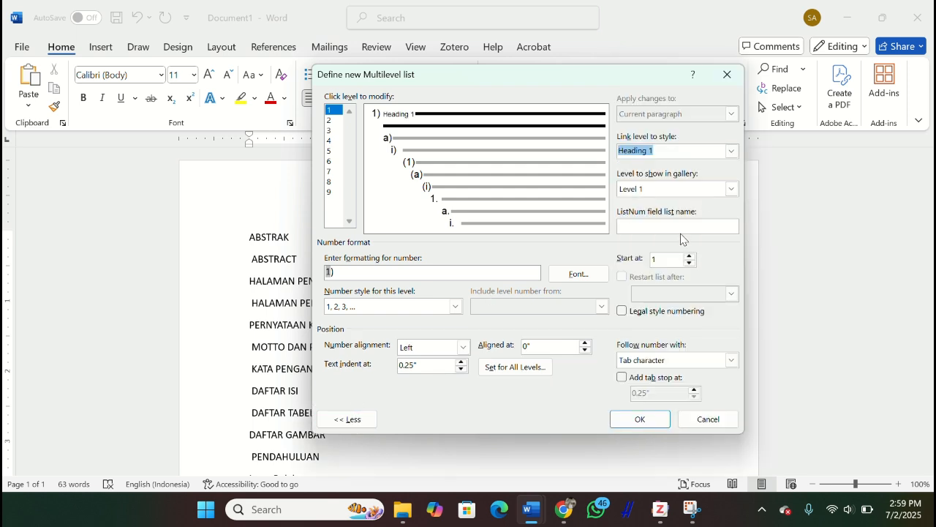
pyautogui.click(331, 272)
pyautogui.write('BAB')
pyautogui.click(639, 419)
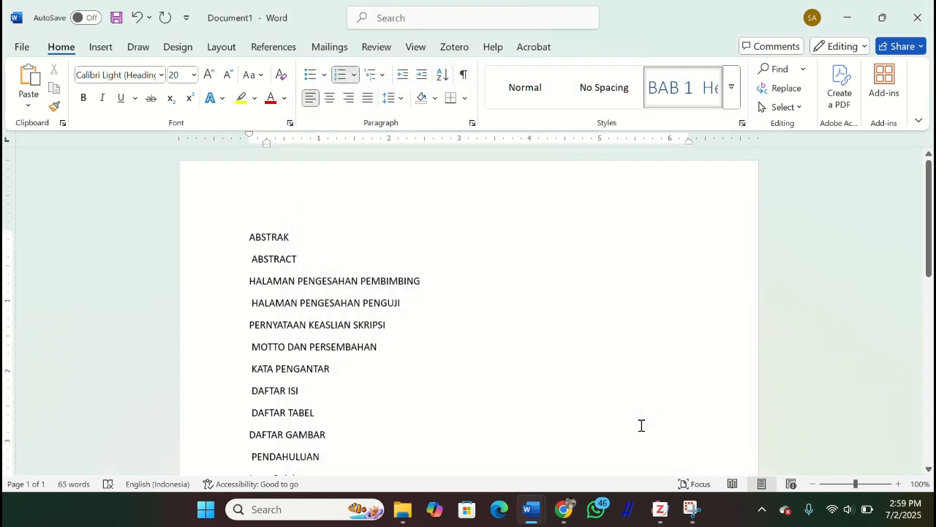
# Step: Apply Heading 1 to the ABSTRAK line and modify the style to bold, automatic font colour and 12 pt
pyautogui.click(251, 237)
pyautogui.click(682, 87)
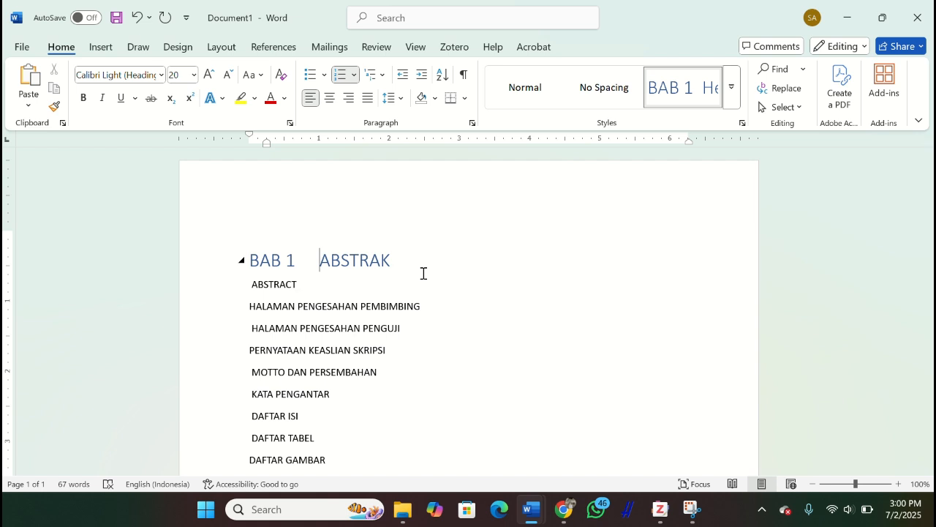
pyautogui.rightClick(678, 100)
pyautogui.click(694, 125)
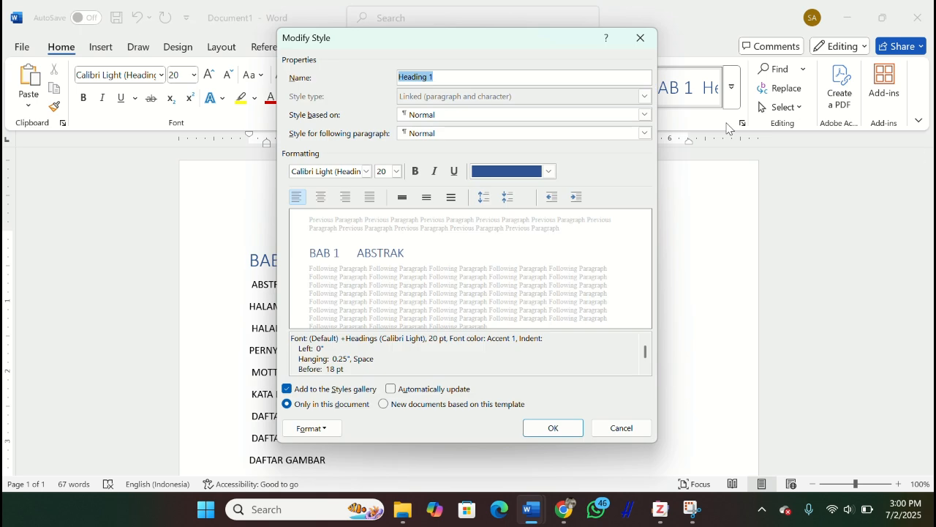
pyautogui.click(414, 172)
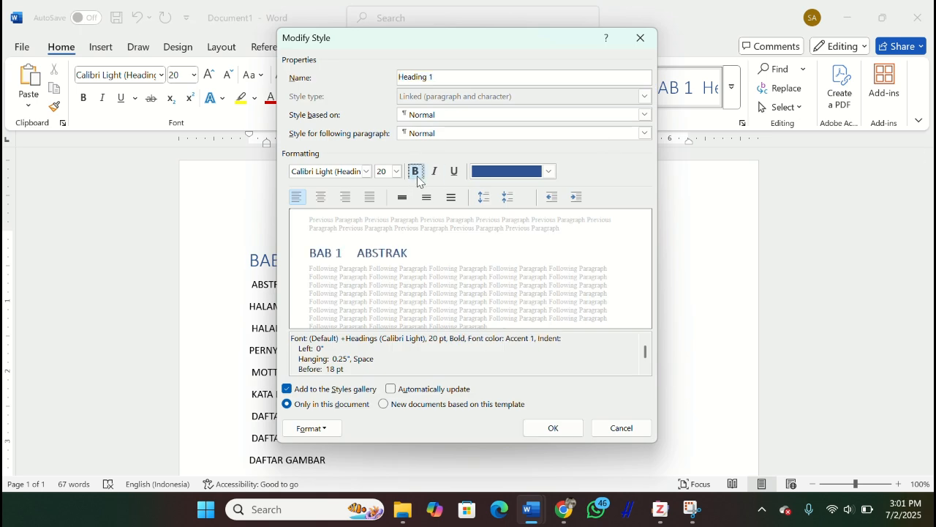
pyautogui.click(549, 171)
pyautogui.click(519, 191)
pyautogui.doubleClick(381, 171)
pyautogui.write('12')
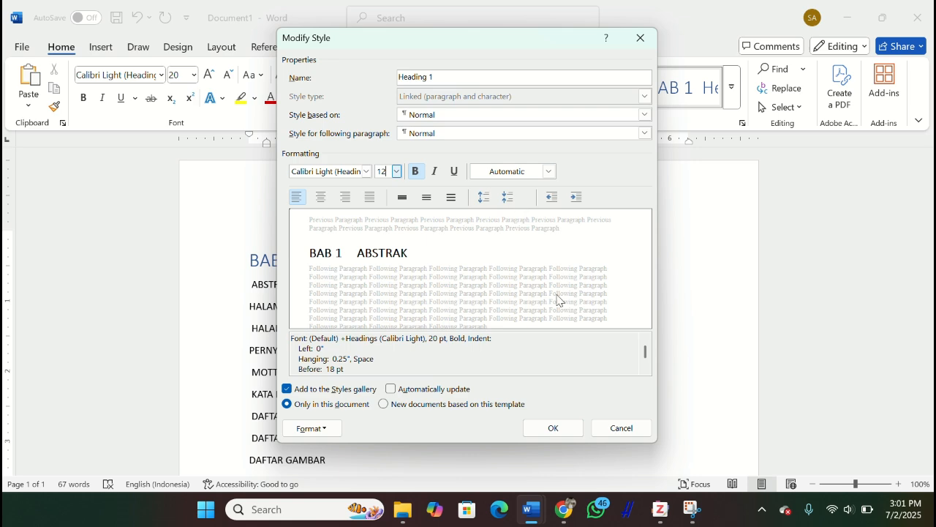
pyautogui.click(550, 428)
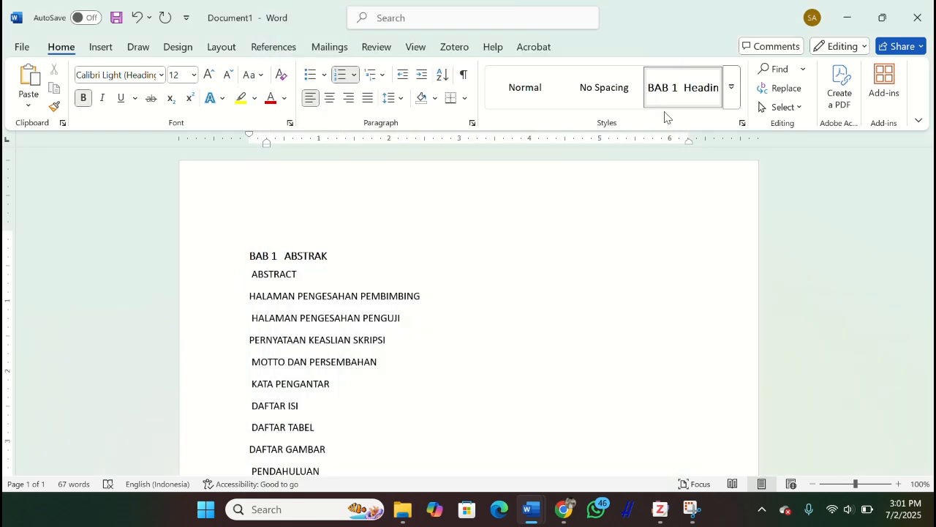
# Step: Center-align the Heading 1 style and remove the BAB numbering from the ABSTRAK heading
pyautogui.rightClick(669, 102)
pyautogui.click(705, 136)
pyautogui.click(321, 198)
pyautogui.click(550, 428)
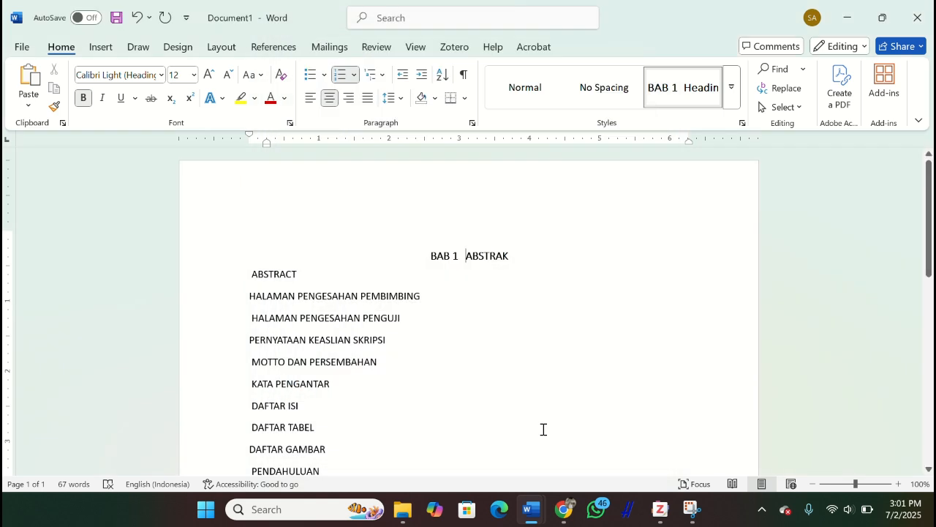
pyautogui.click(340, 74)
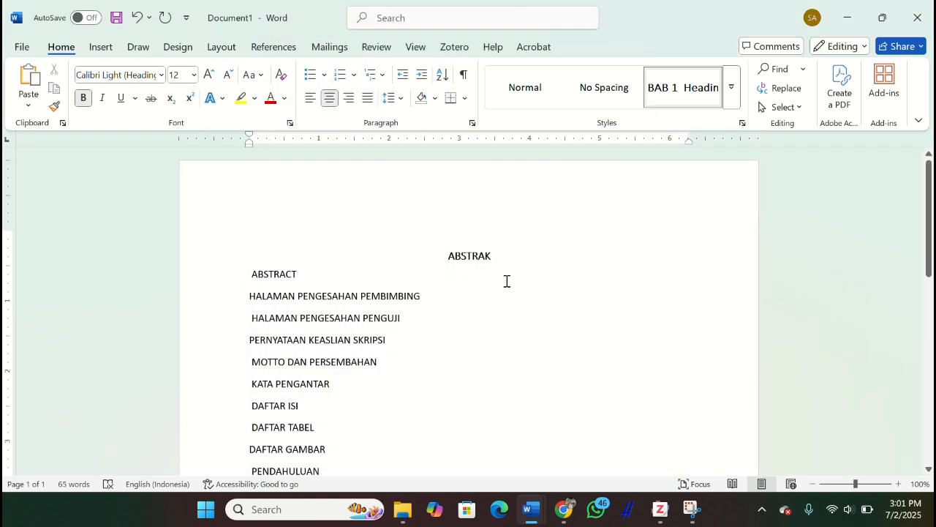
# Step: Apply Heading 1 without BAB numbering to the ABSTRACT, HALAMAN PENGESAHAN PEMBIMBING and HALAMAN PENGESAHAN PENGUJI lines
pyautogui.click(250, 277)
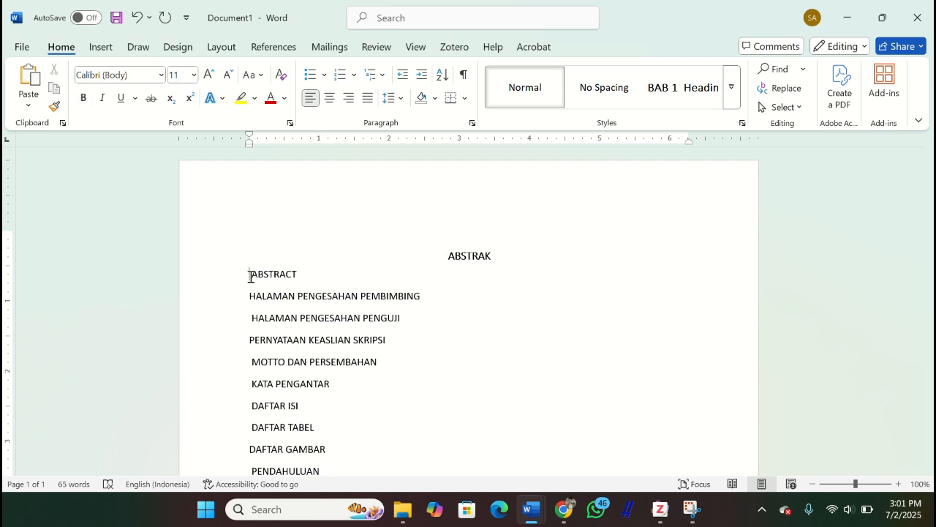
pyautogui.click(701, 90)
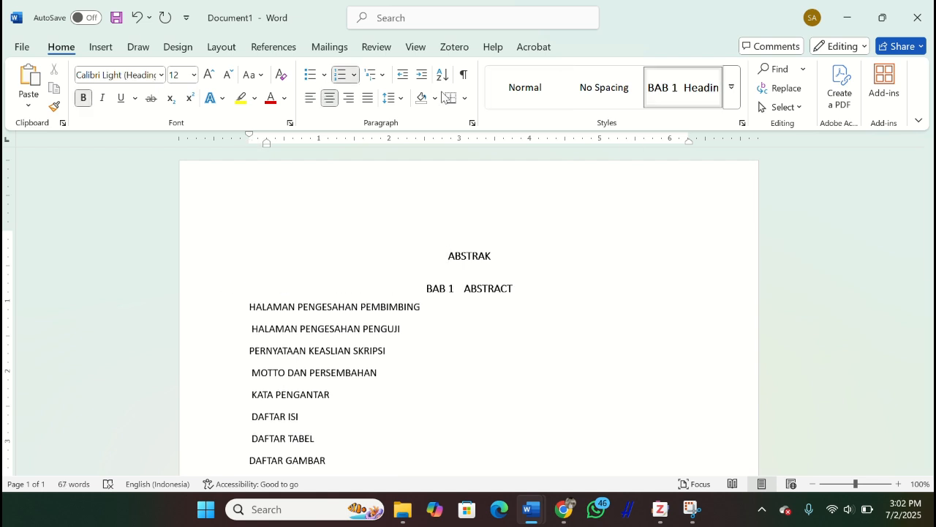
pyautogui.click(340, 73)
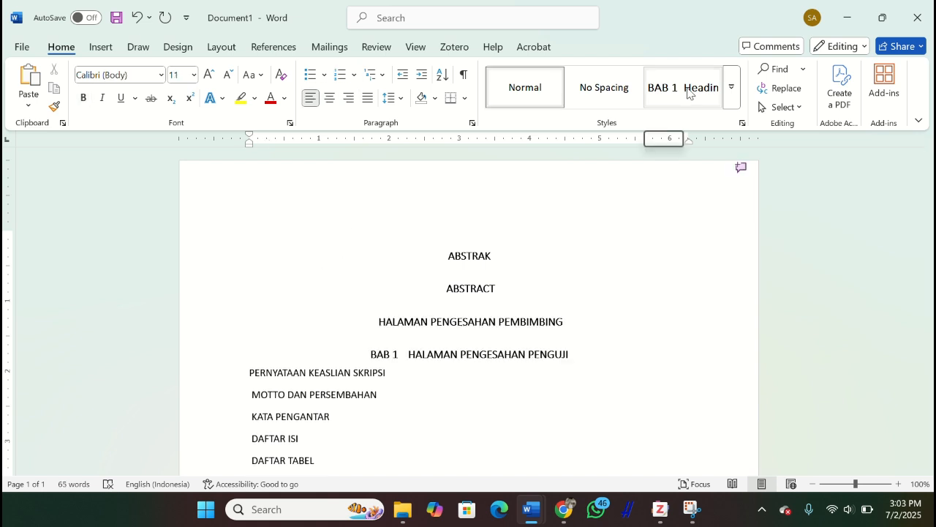
pyautogui.click(690, 93)
pyautogui.click(341, 75)
# Step: Apply Heading 1 without BAB numbering to the PERNYATAAN KEASLIAN SKRIPSI and MOTTO DAN PERSEMBAHAN lines
pyautogui.click(248, 374)
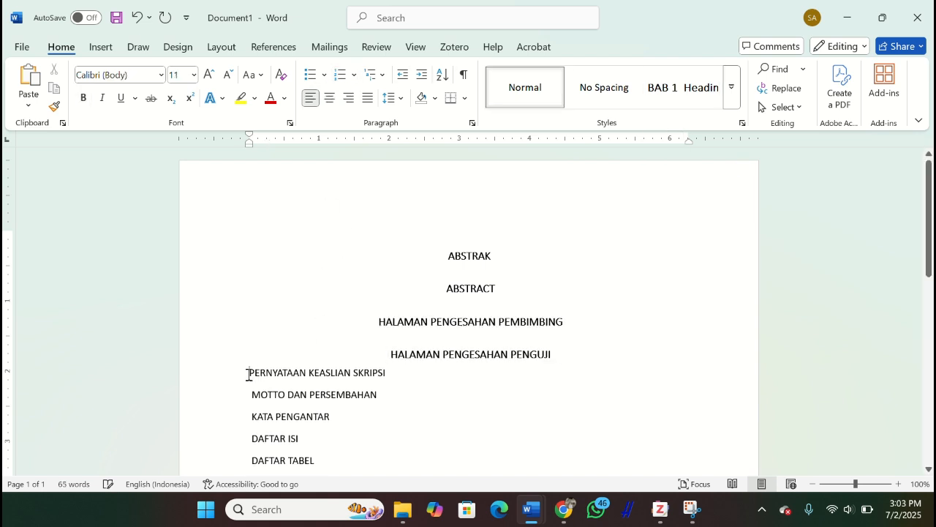
pyautogui.click(690, 88)
pyautogui.click(341, 74)
pyautogui.scroll(-3, 366, 292)
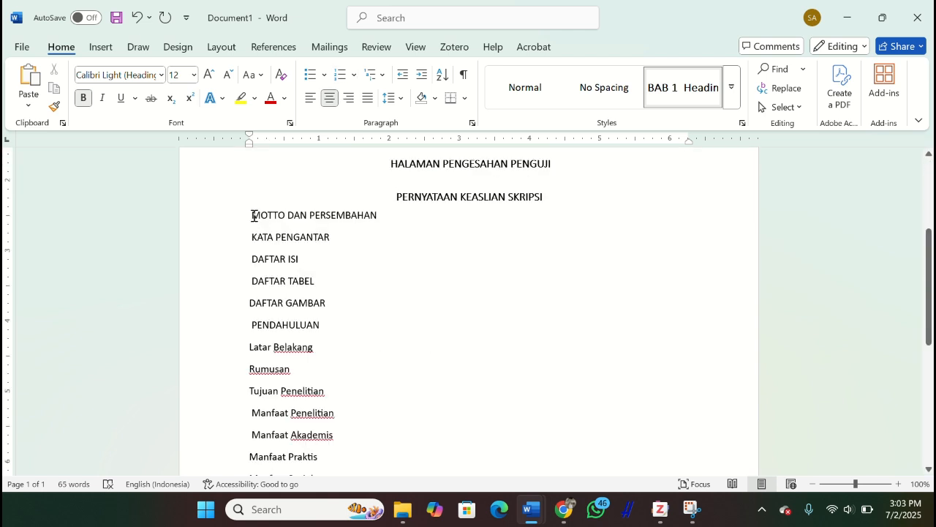
pyautogui.click(254, 216)
pyautogui.click(684, 88)
pyautogui.click(341, 75)
# Step: Apply Heading 1 without BAB numbering to the KATA PENGANTAR and DAFTAR ISI lines
pyautogui.click(251, 249)
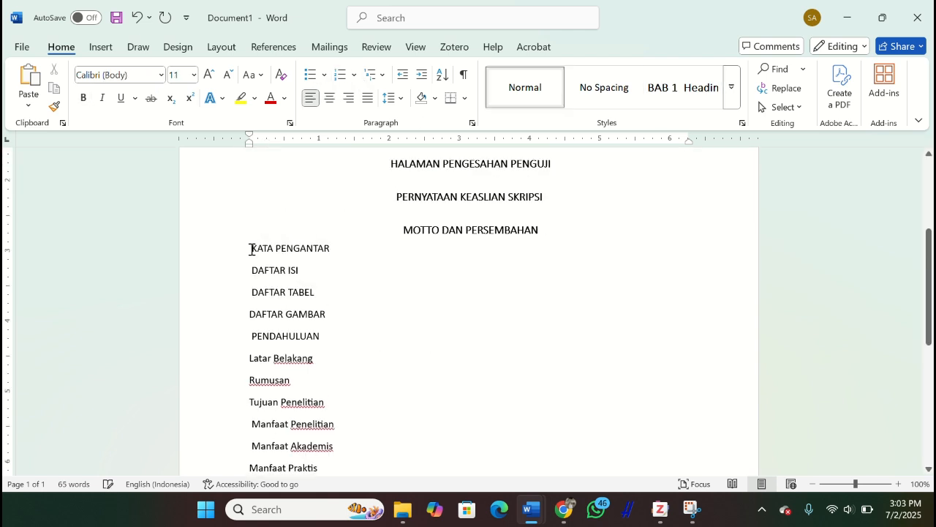
pyautogui.click(684, 88)
pyautogui.click(341, 74)
pyautogui.click(251, 281)
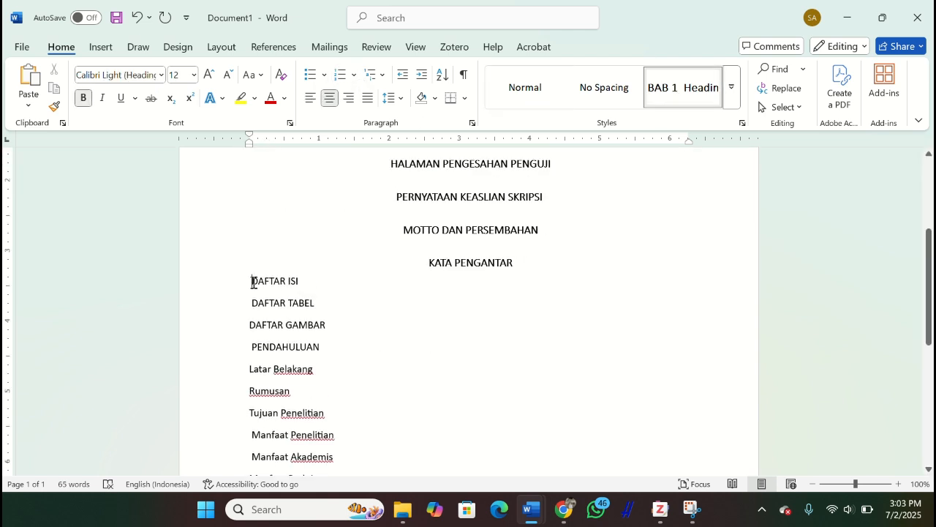
pyautogui.click(673, 93)
pyautogui.click(341, 75)
# Step: Apply Heading 1 without BAB numbering to the DAFTAR TABEL and DAFTAR GAMBAR lines
pyautogui.click(244, 310)
pyautogui.click(660, 102)
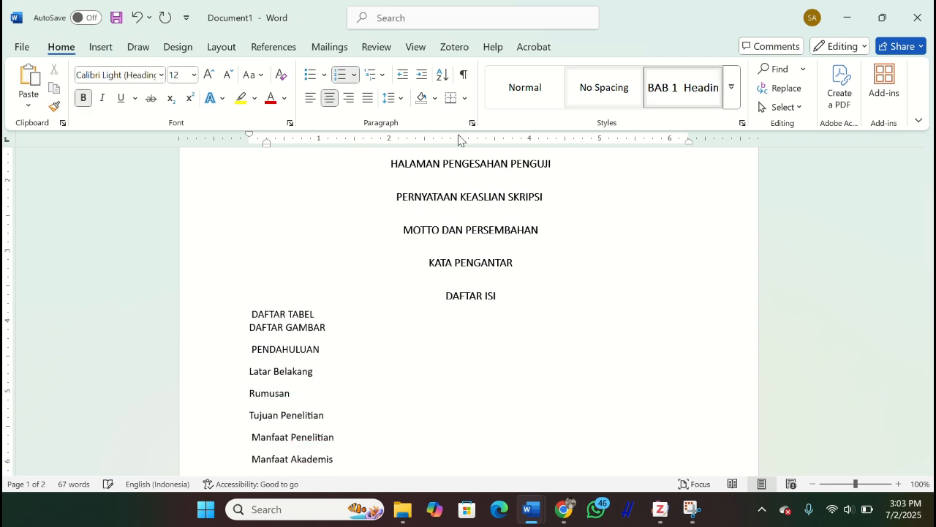
pyautogui.click(341, 75)
pyautogui.click(251, 346)
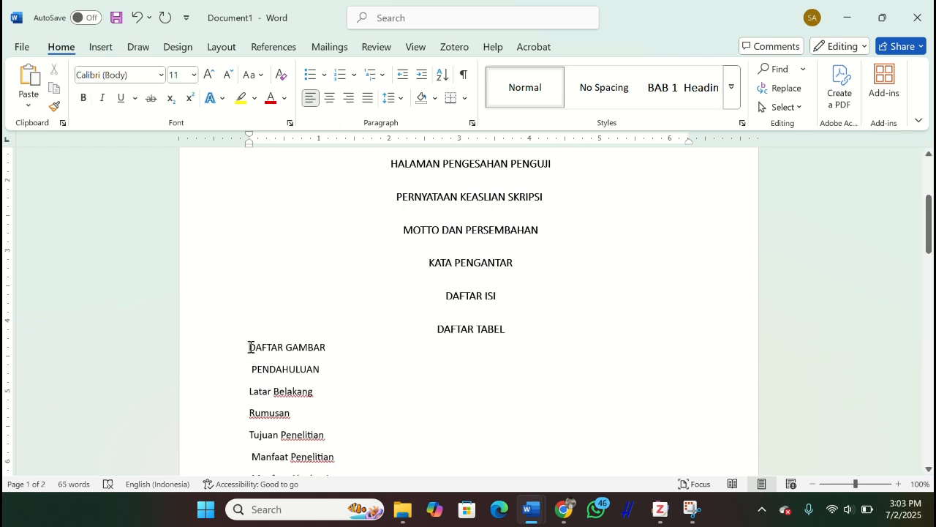
pyautogui.click(680, 103)
pyautogui.click(341, 74)
pyautogui.scroll(-1, 495, 341)
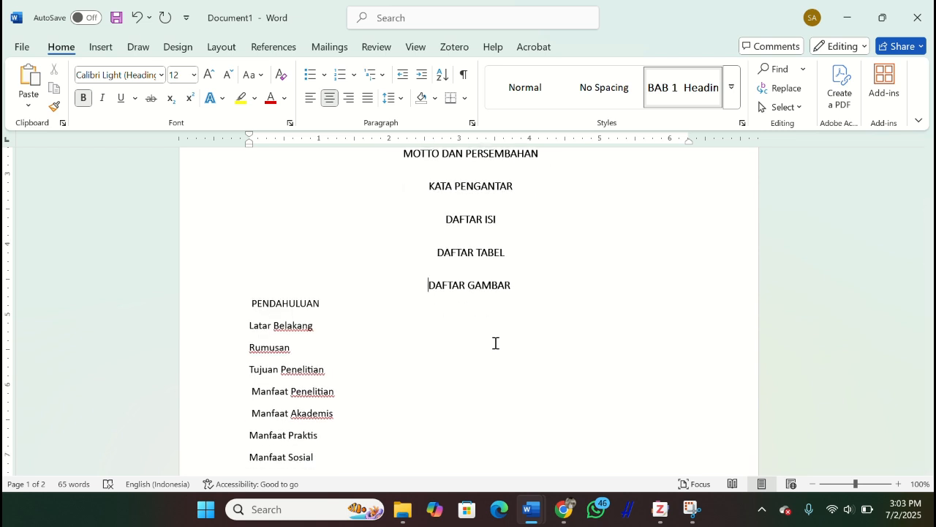
# Step: Apply numbered Heading 1 to PENDAHULUAN, placing the title on its own line below BAB 1 and adjusting the indent to center it
pyautogui.click(280, 304)
pyautogui.click(676, 93)
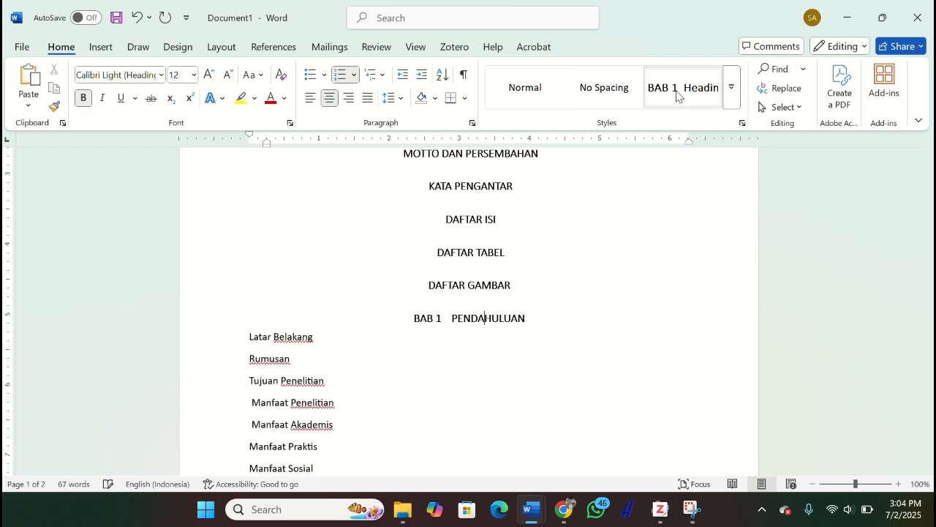
pyautogui.scroll(-1, 501, 345)
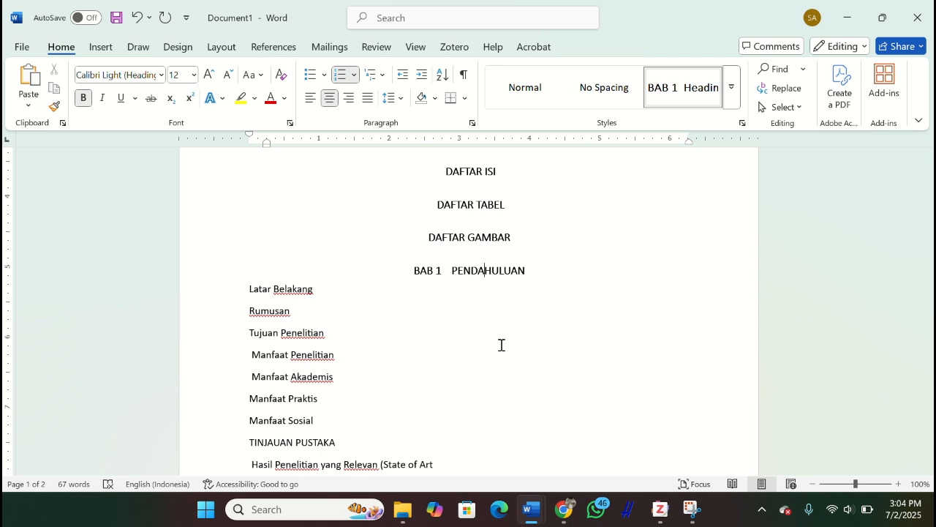
pyautogui.hotkey('shift', 'Return')
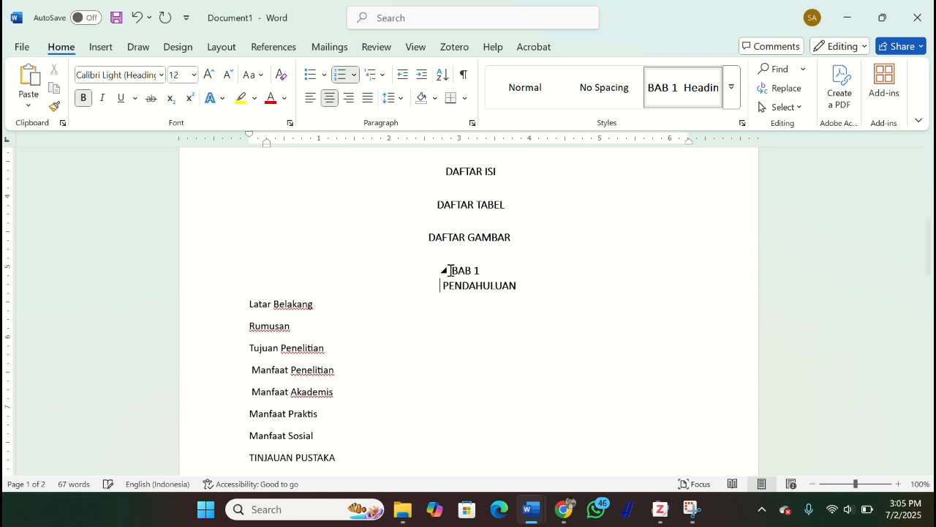
pyautogui.moveTo(268, 150)
pyautogui.mouseDown()
pyautogui.moveTo(278, 222)
pyautogui.moveTo(249, 141)
pyautogui.moveTo(273, 145)
pyautogui.moveTo(254, 155)
pyautogui.moveTo(239, 143)
pyautogui.moveTo(255, 142)
pyautogui.mouseUp()
pyautogui.click(278, 222)
pyautogui.click(442, 391)
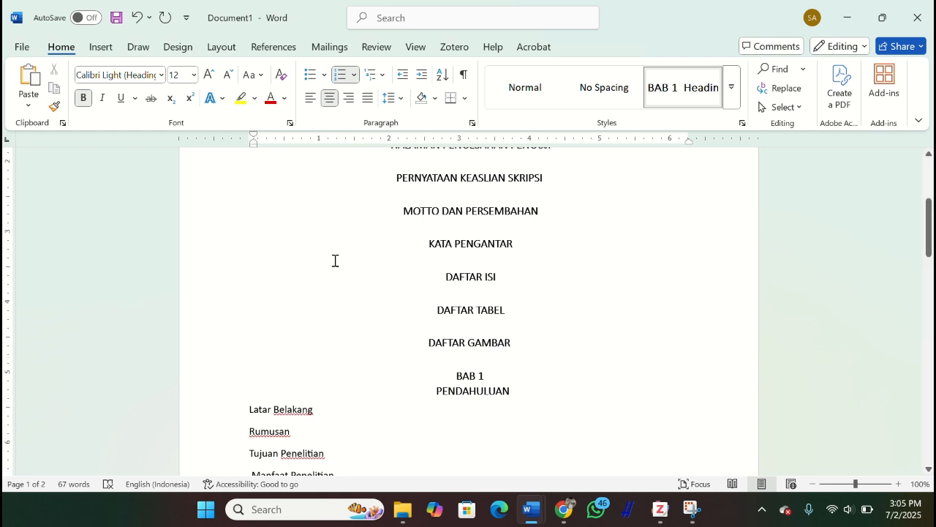
# Step: Apply numbered Heading 1 to TINJAUAN PUSTAKA, placing the title on its own line below BAB 2 and shifting its first-line indent
pyautogui.scroll(-8, 329, 256)
pyautogui.scroll(2, 293, 249)
pyautogui.click(251, 226)
pyautogui.click(693, 93)
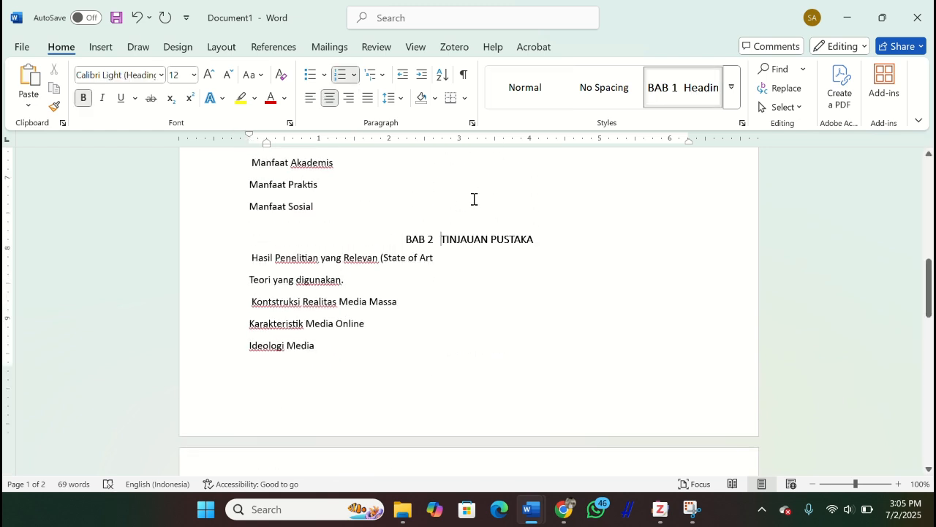
pyautogui.hotkey('shift', 'Return')
pyautogui.moveTo(253, 139)
pyautogui.mouseDown()
pyautogui.moveTo(284, 142)
pyautogui.moveTo(276, 139)
pyautogui.mouseUp()
pyautogui.scroll(3, 530, 269)
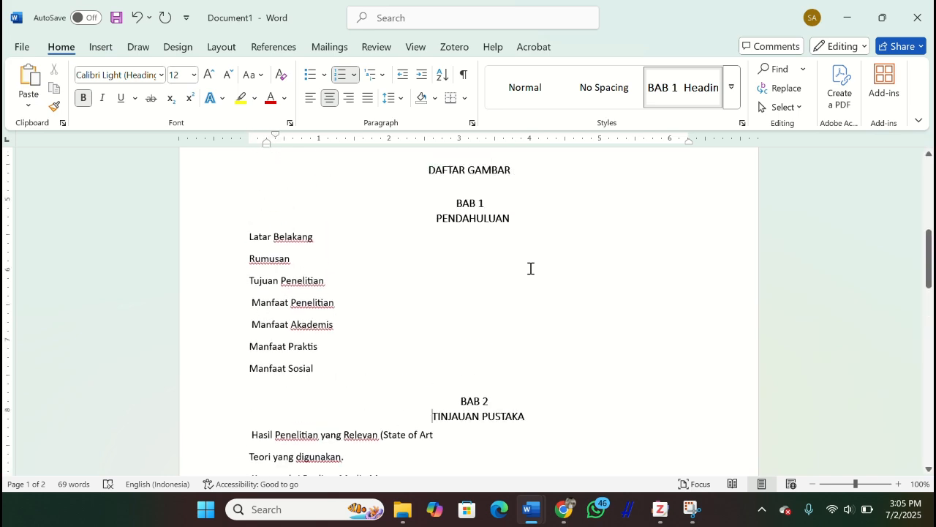
# Step: Check the subchapter numbering on the table of contents page of the thesis PDF in Chrome and return to Document1 in Word
pyautogui.click(564, 509)
pyautogui.scroll(-5, 658, 376)
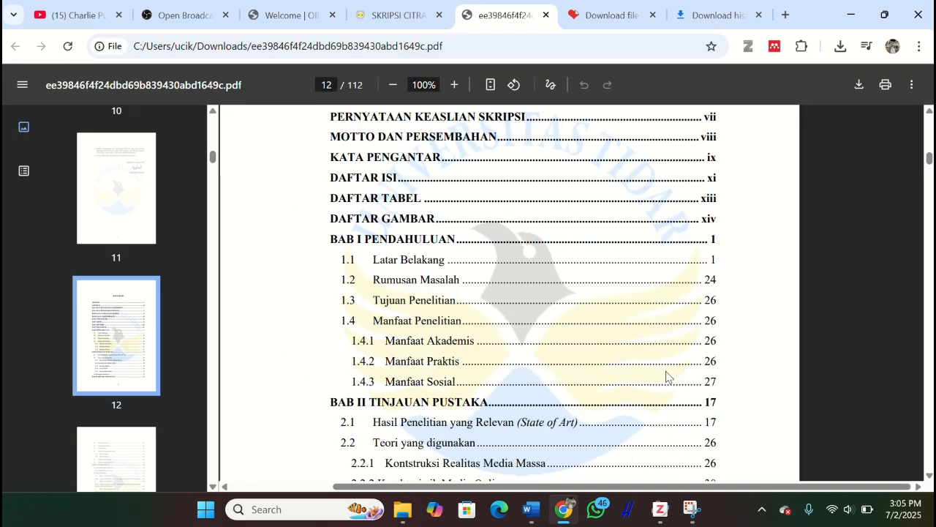
pyautogui.scroll(-1, 413, 267)
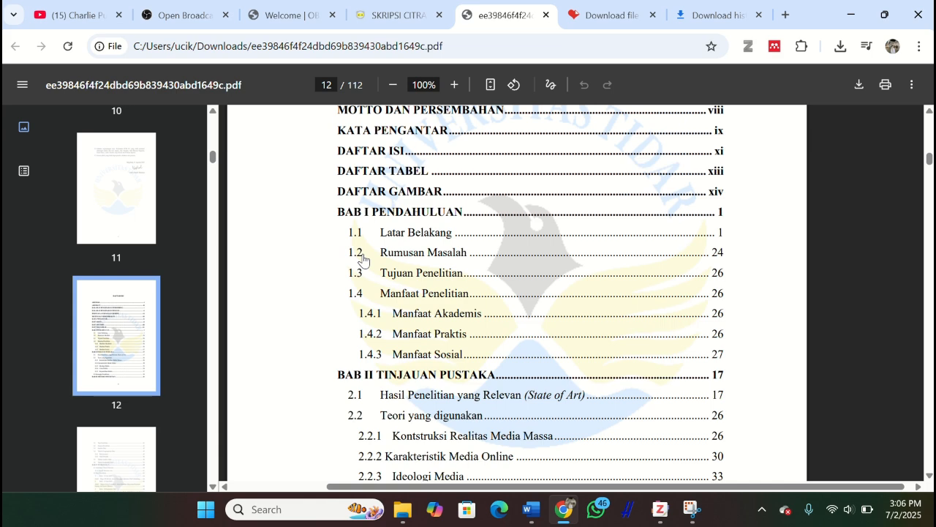
pyautogui.moveTo(532, 509)
pyautogui.click(450, 439)
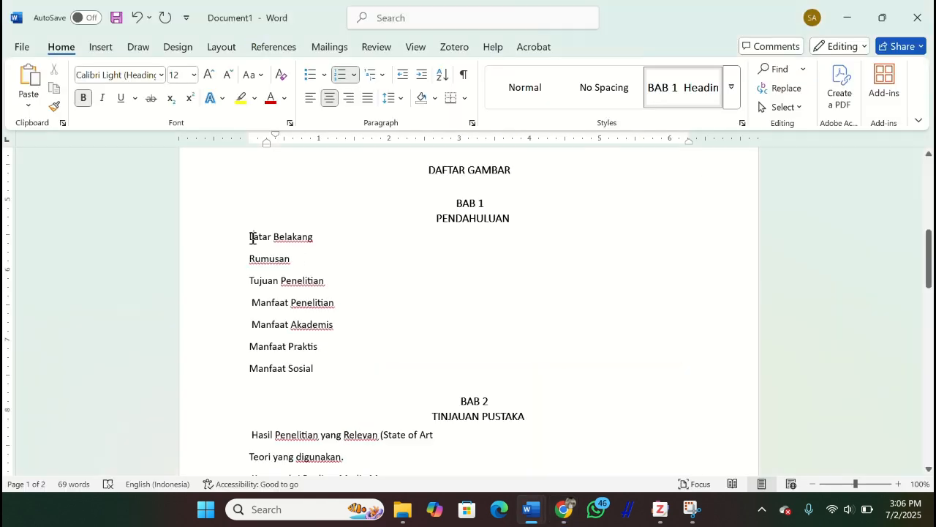
# Step: Try to define a new multilevel list at Latar Belakang with level 2 linked to Heading 2 and Level 2 shown in the gallery
pyautogui.click(376, 74)
pyautogui.click(438, 449)
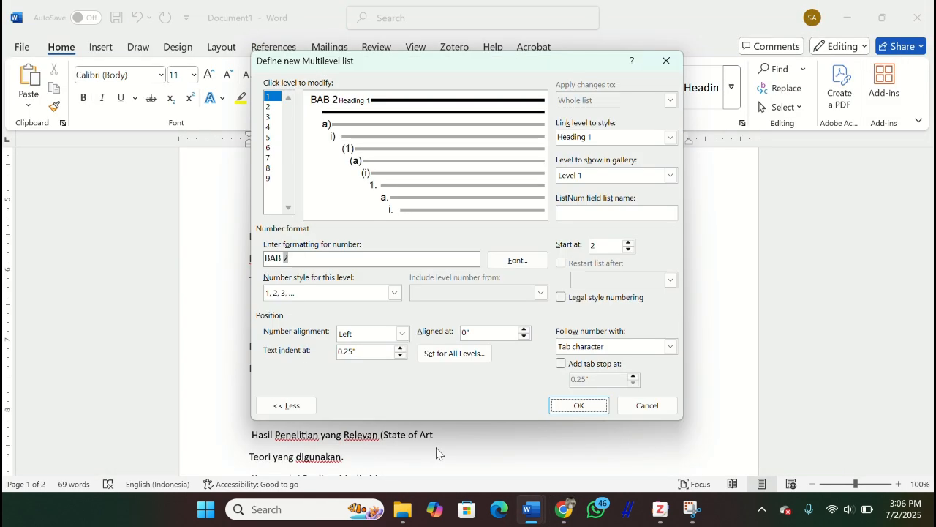
pyautogui.click(268, 106)
pyautogui.click(654, 136)
pyautogui.click(635, 192)
pyautogui.click(666, 178)
pyautogui.click(650, 199)
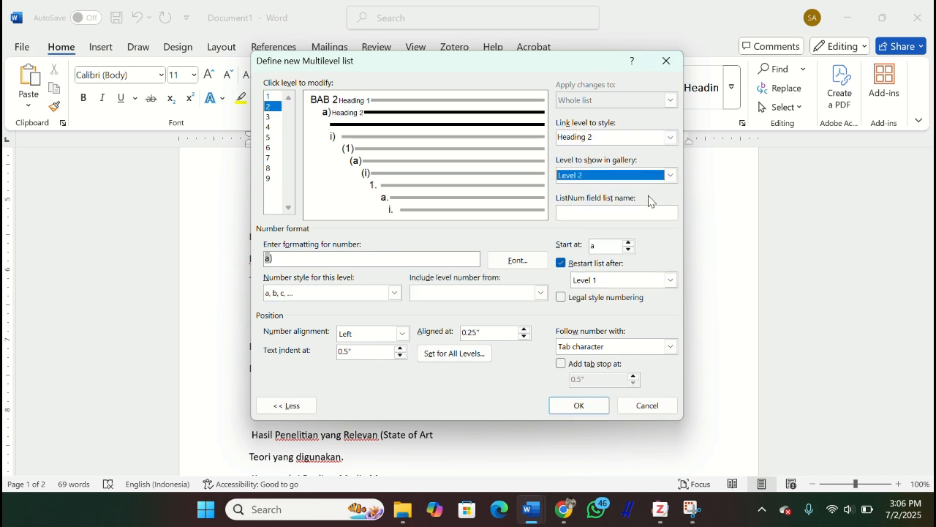
# Step: Try to give level 2 the 1, 2, 3 number style, preceded by the level 1 number and a period
pyautogui.click(395, 293)
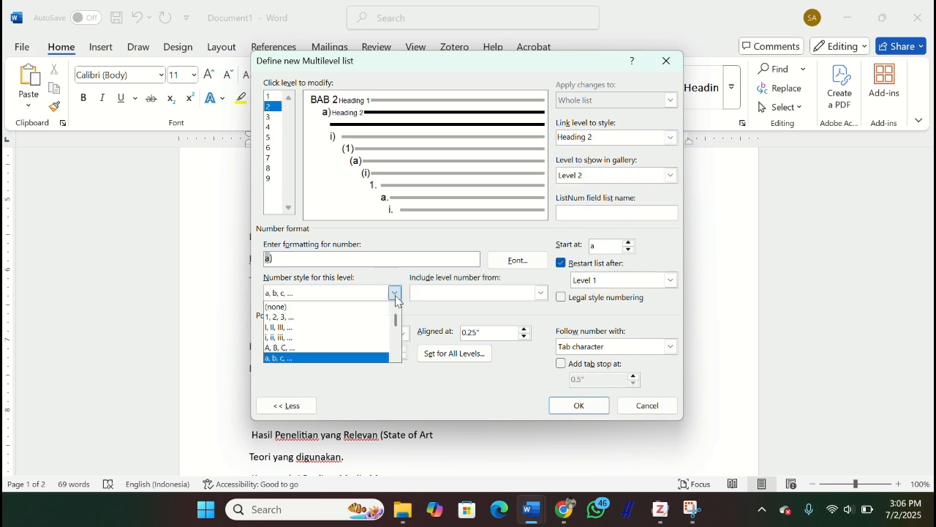
pyautogui.click(362, 317)
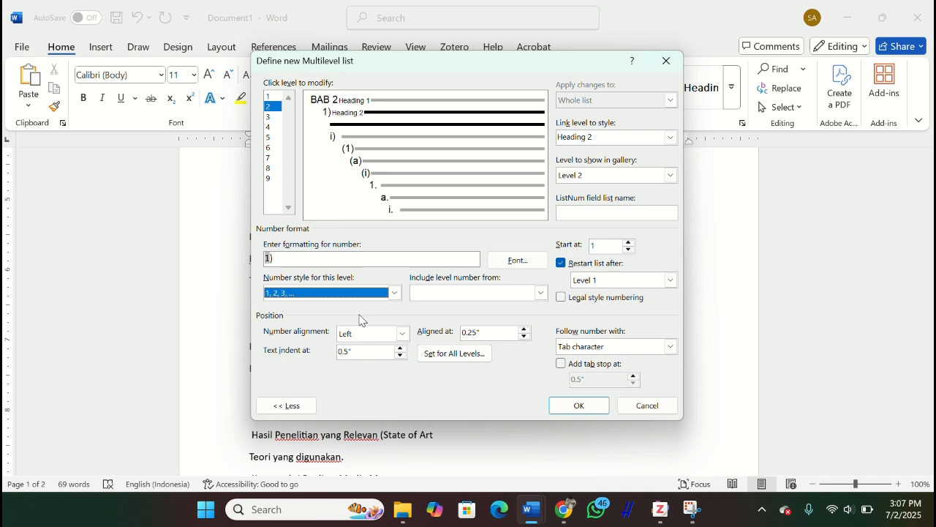
pyautogui.press('BackSpace')
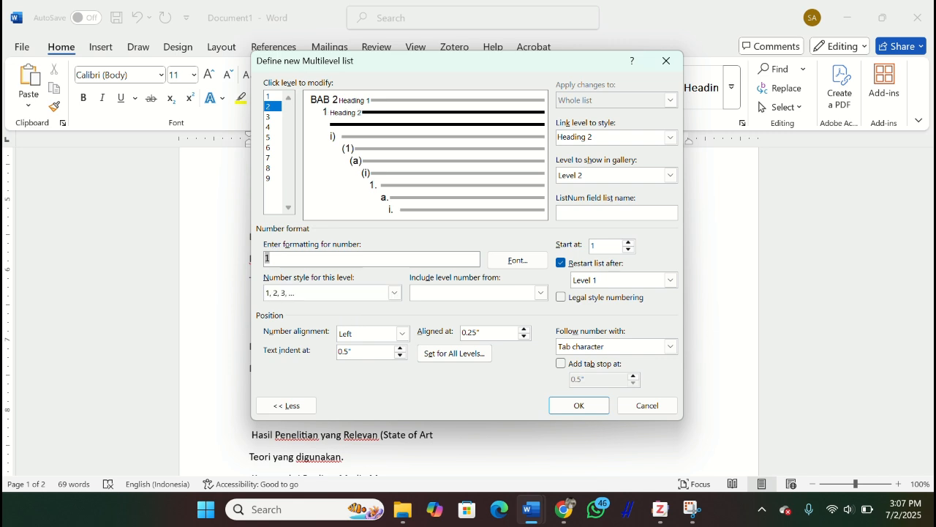
pyautogui.click(541, 293)
pyautogui.click(439, 308)
pyautogui.write('.')
pyautogui.click(578, 407)
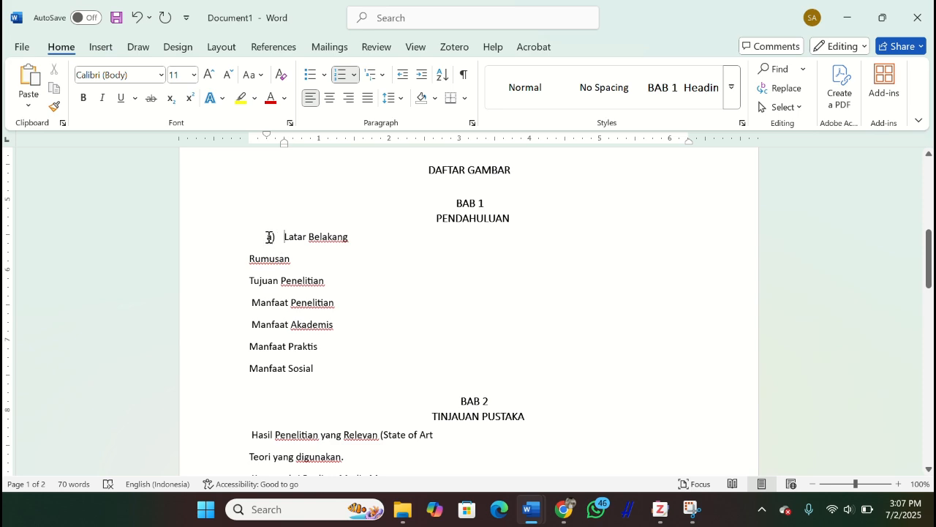
# Step: Redefine level 2 of Latar Belakang's list, linked to Heading 2, with Level 2 shown in the gallery and number format 1.1
pyautogui.rightClick(280, 238)
pyautogui.click(389, 281)
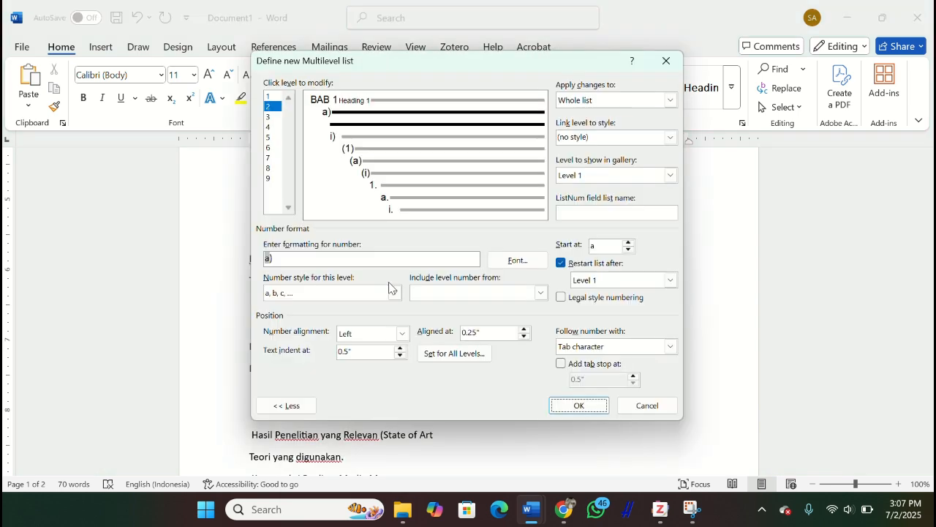
pyautogui.click(670, 137)
pyautogui.click(615, 190)
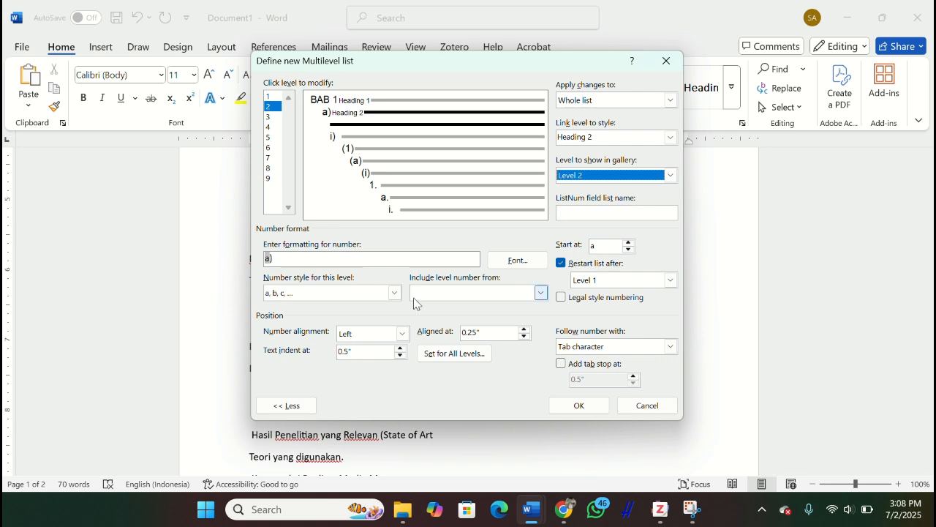
pyautogui.click(395, 293)
pyautogui.click(344, 316)
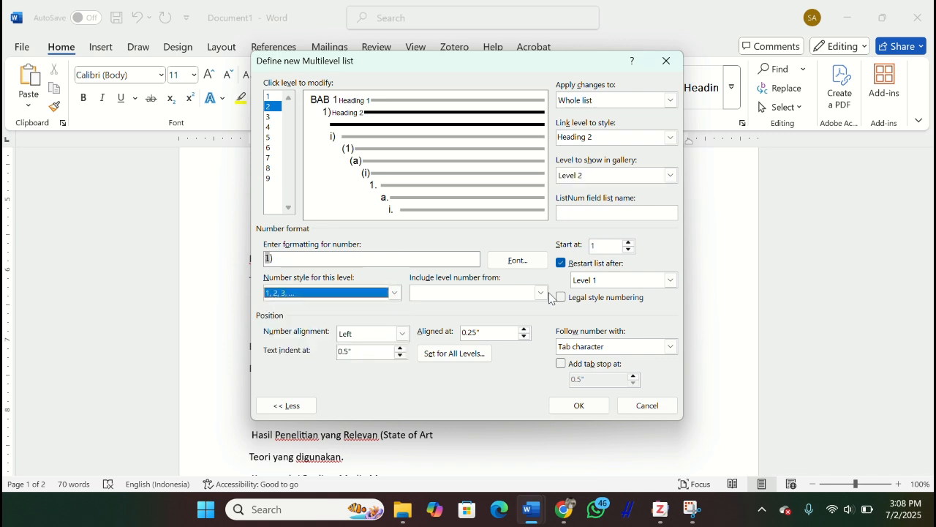
pyautogui.click(286, 258)
pyautogui.press('BackSpace')
pyautogui.write('1.1')
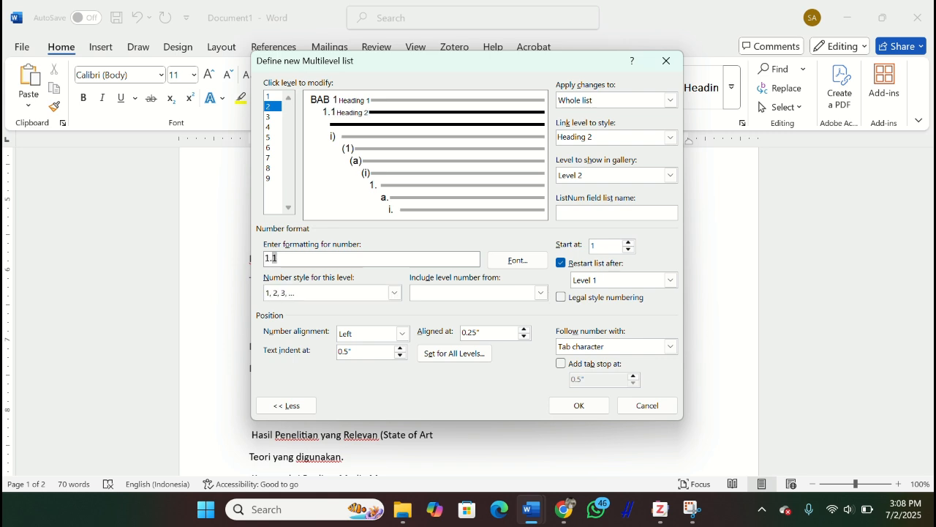
pyautogui.click(579, 405)
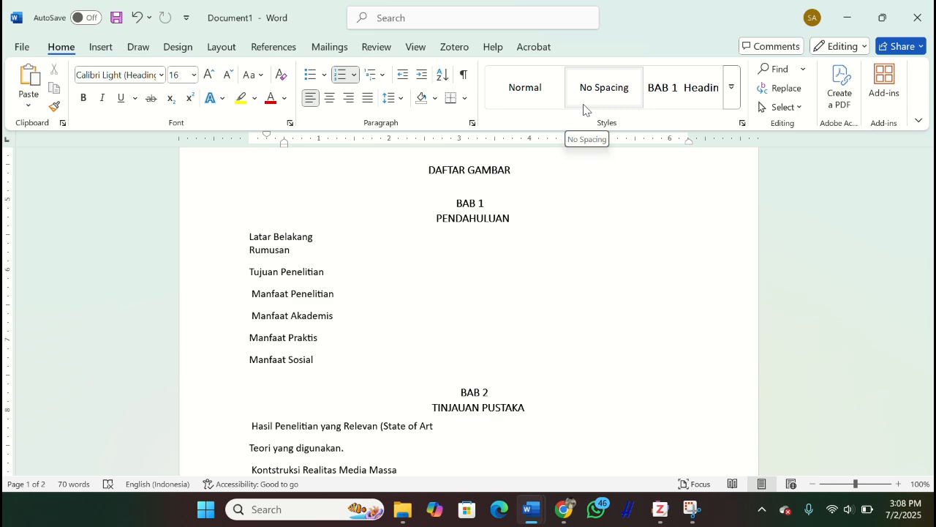
# Step: Modify the Heading 2 style to bold, automatic font colour and 12 pt
pyautogui.click(731, 87)
pyautogui.rightClick(742, 89)
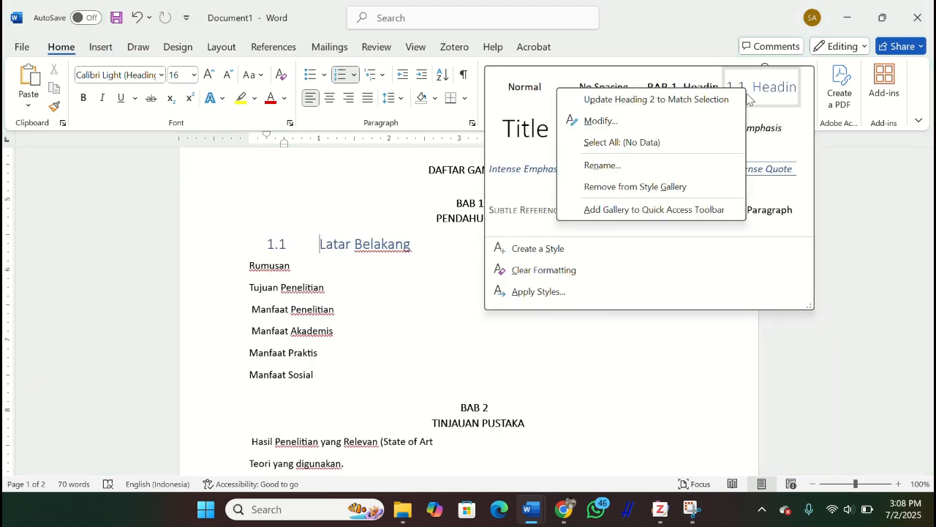
pyautogui.click(714, 120)
pyautogui.click(549, 172)
pyautogui.click(556, 188)
pyautogui.doubleClick(386, 172)
pyautogui.write('12')
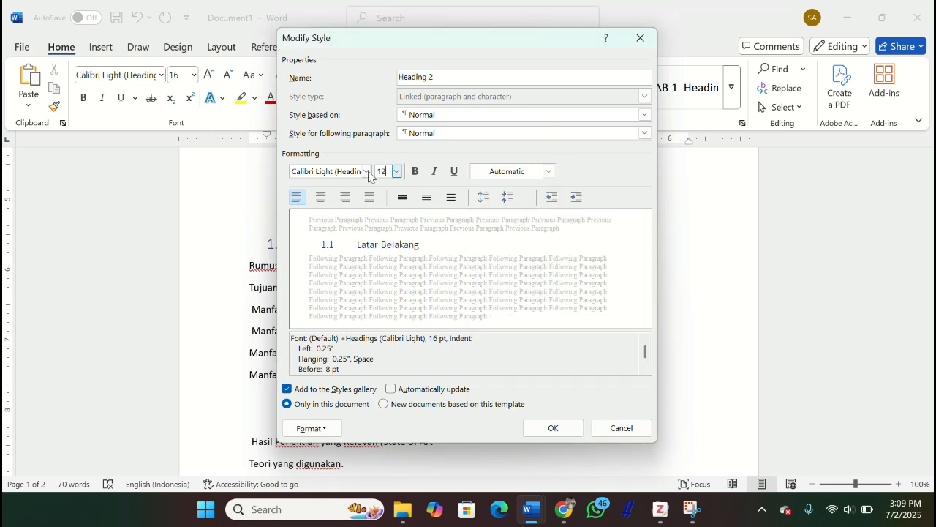
pyautogui.click(554, 430)
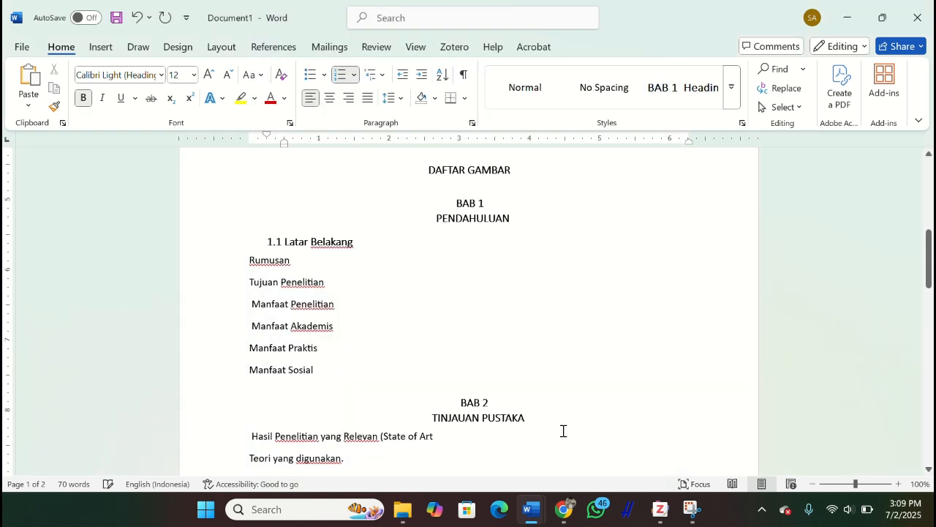
# Step: Apply the Heading 2 style to Rumusan, Tujuan Penelitian and Manfaat Penelitian under BAB 1, following the reference PDF's table of contents
pyautogui.click(254, 262)
pyautogui.click(731, 87)
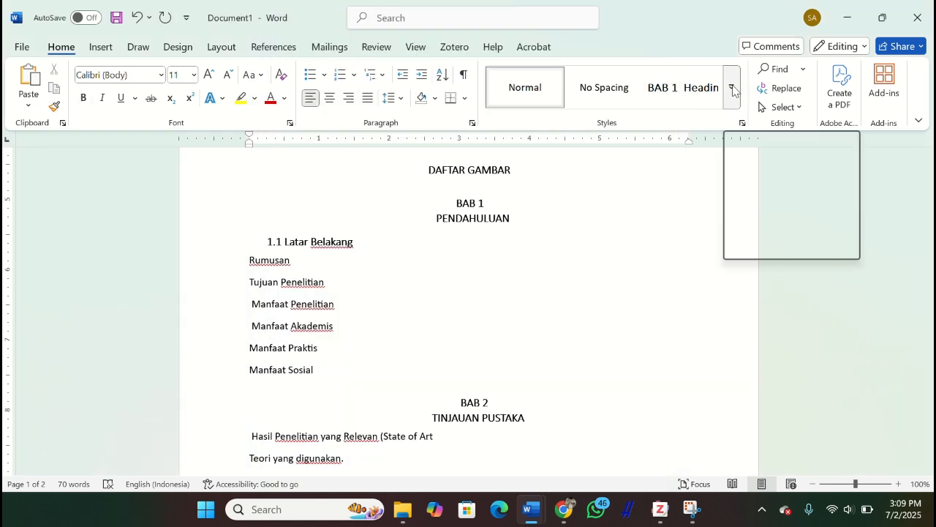
pyautogui.click(758, 86)
pyautogui.click(263, 283)
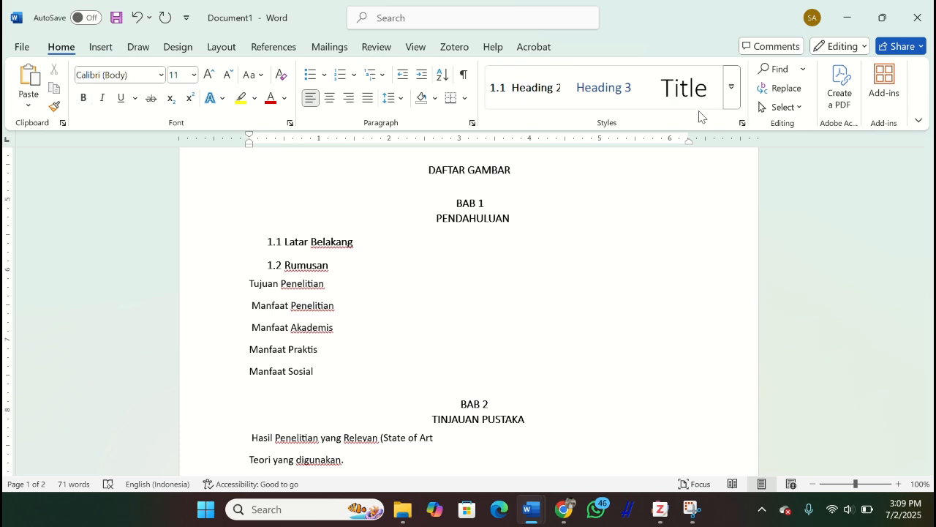
pyautogui.click(536, 89)
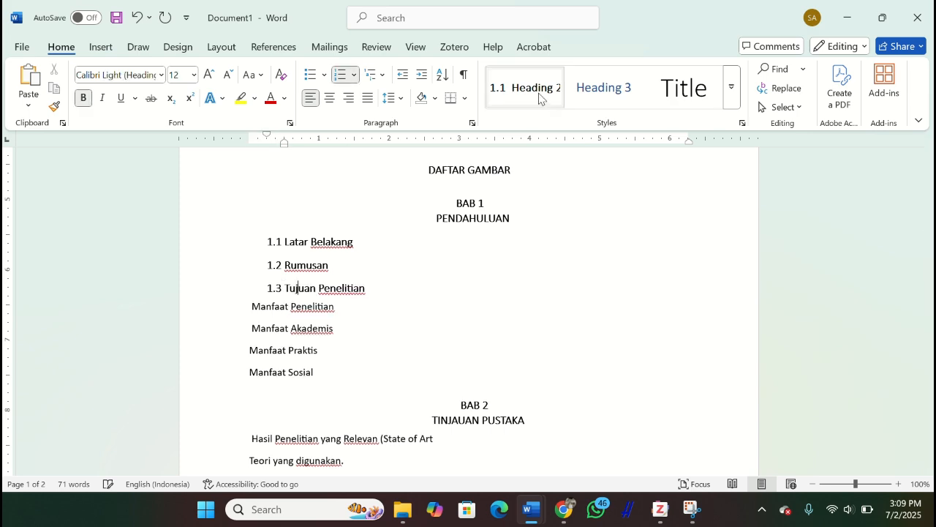
pyautogui.click(564, 509)
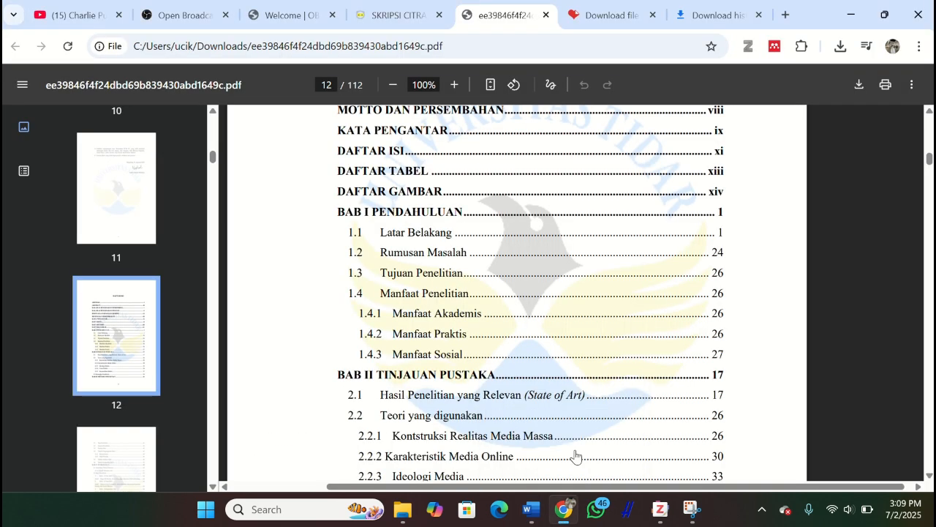
pyautogui.click(530, 512)
pyautogui.click(285, 313)
pyautogui.click(536, 91)
pyautogui.scroll(-2, 531, 309)
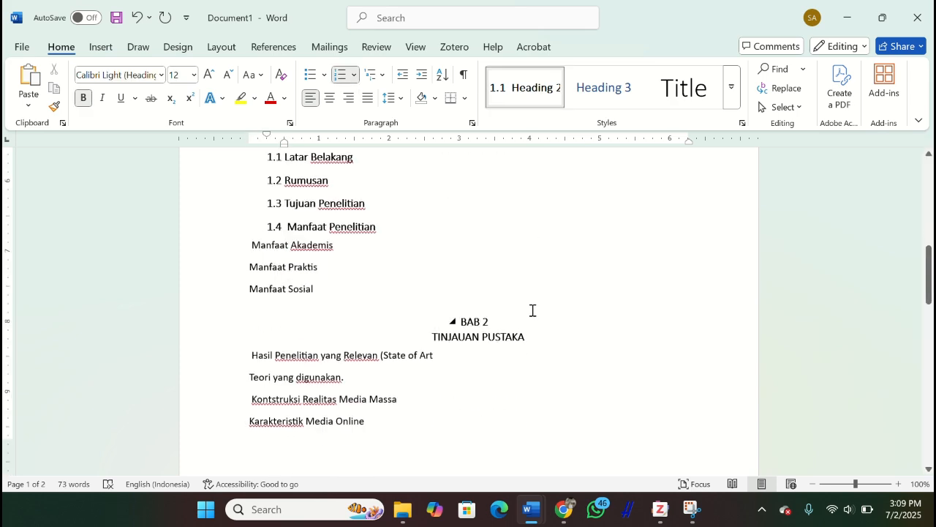
# Step: Check the BAB II subchapters in the reference PDF and apply Heading 2 to Hasil Penelitian yang Relevan and Teori yang digunakan
pyautogui.click(564, 510)
pyautogui.scroll(-3, 496, 261)
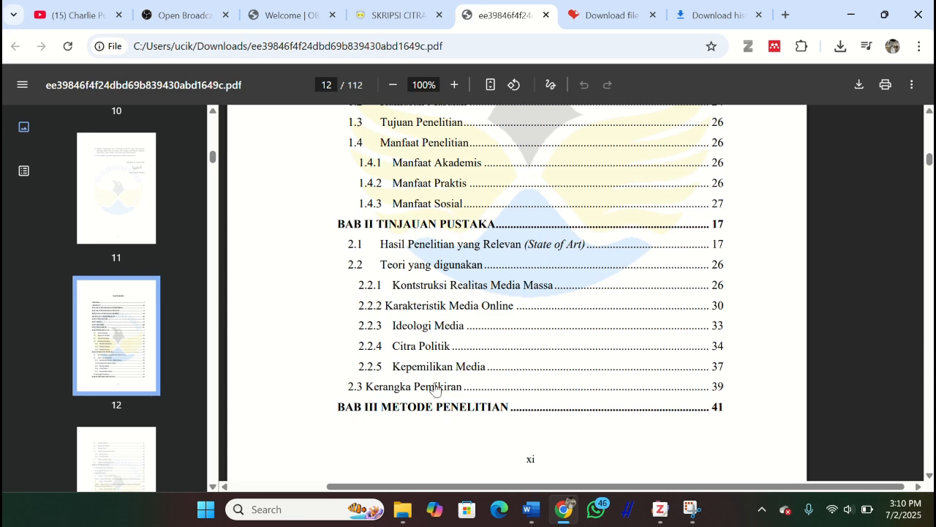
pyautogui.click(532, 511)
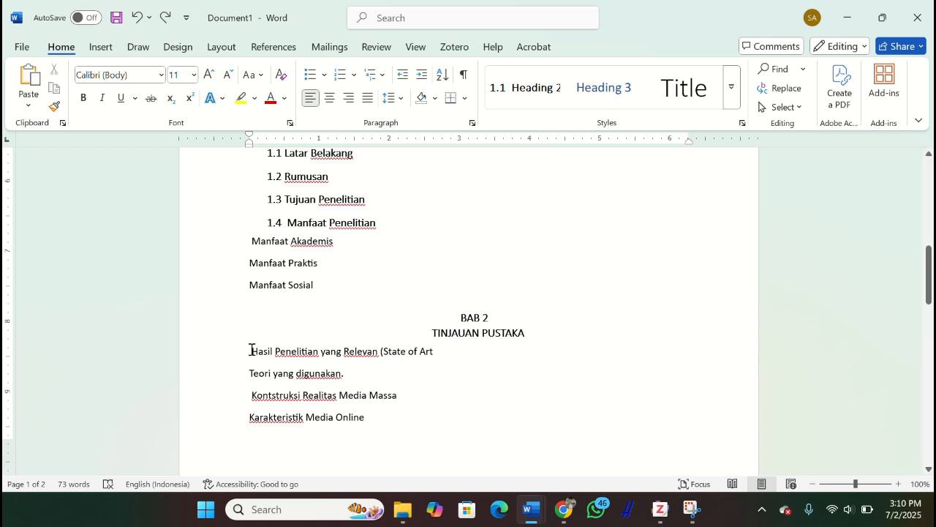
pyautogui.click(525, 88)
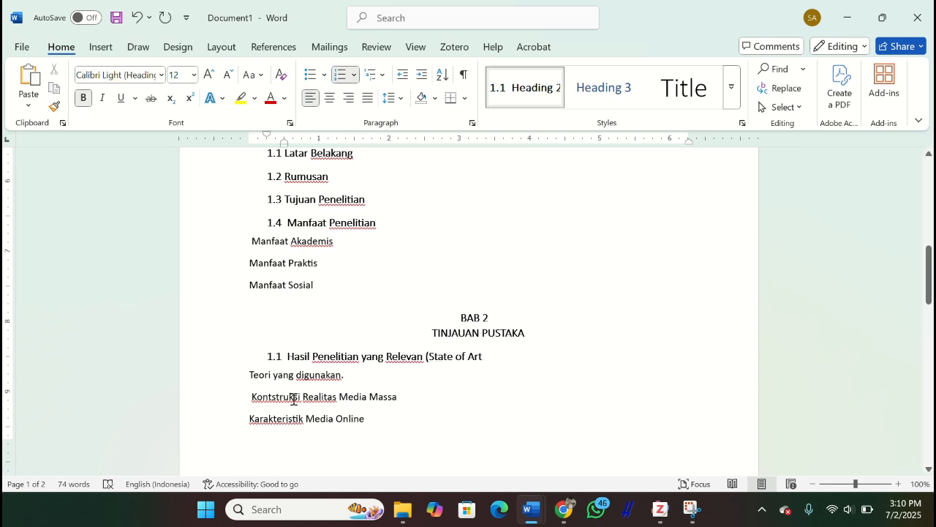
pyautogui.click(256, 375)
pyautogui.click(529, 98)
# Step: Check Kerangka Pemikiran's level in the reference table of contents and change it from a BAB chapter heading to Heading 2
pyautogui.scroll(-6, 293, 341)
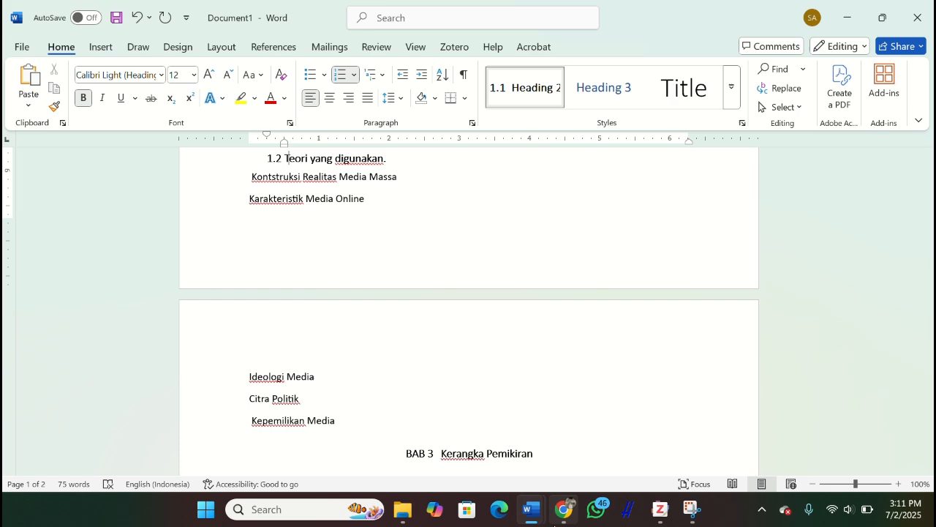
pyautogui.moveTo(564, 509)
pyautogui.click(549, 443)
pyautogui.moveTo(531, 509)
pyautogui.click(467, 441)
pyautogui.scroll(-3, 324, 408)
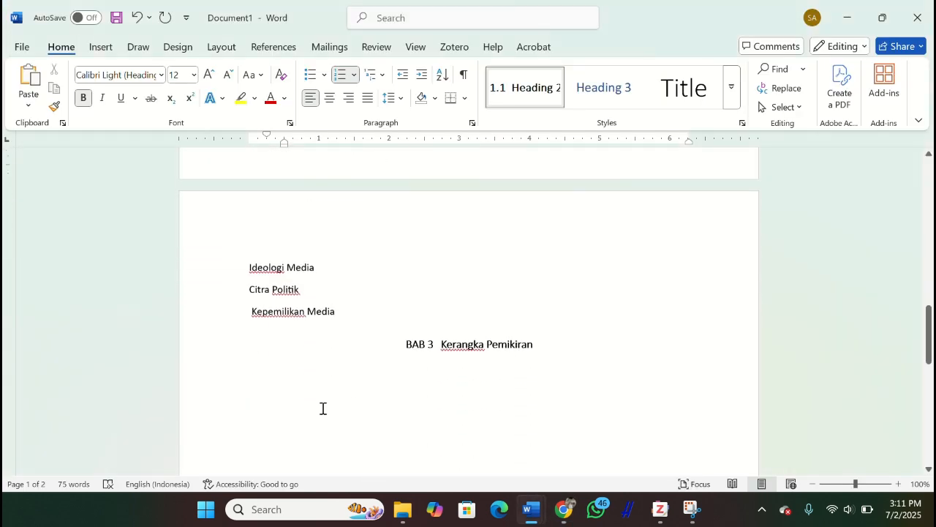
pyautogui.click(564, 454)
pyautogui.scroll(-3, 438, 410)
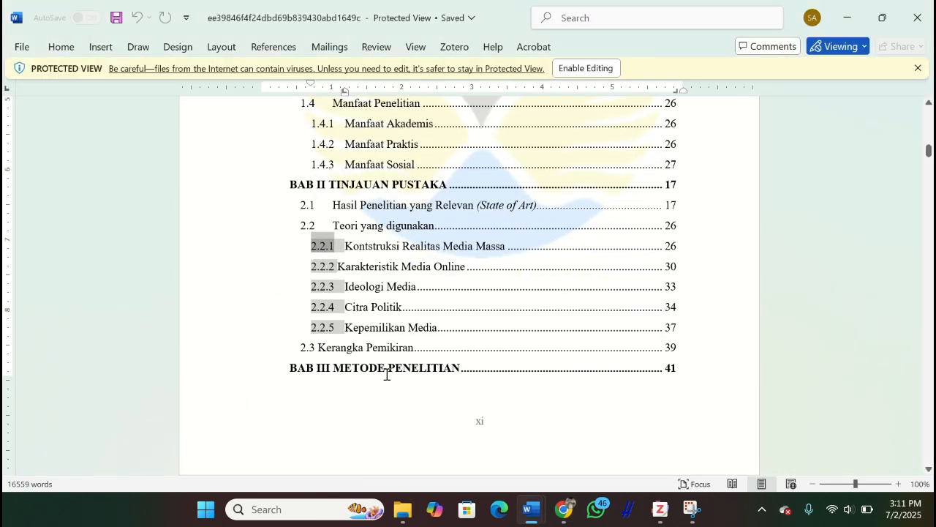
pyautogui.click(447, 439)
pyautogui.press('BackSpace')
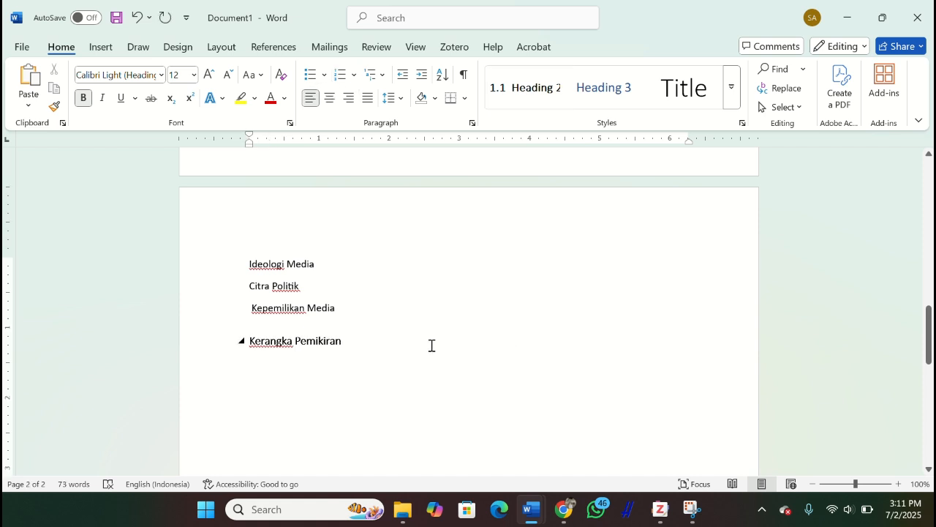
pyautogui.rightClick(248, 336)
pyautogui.press('Escape')
pyautogui.press('BackSpace')
pyautogui.press('Return')
pyautogui.click(525, 87)
# Step: Try to correct the subchapter numbering of Hasil Penelitian yang Relevan under BAB 2 by reapplying the Heading 2 style
pyautogui.scroll(5, 286, 211)
pyautogui.rightClick(285, 205)
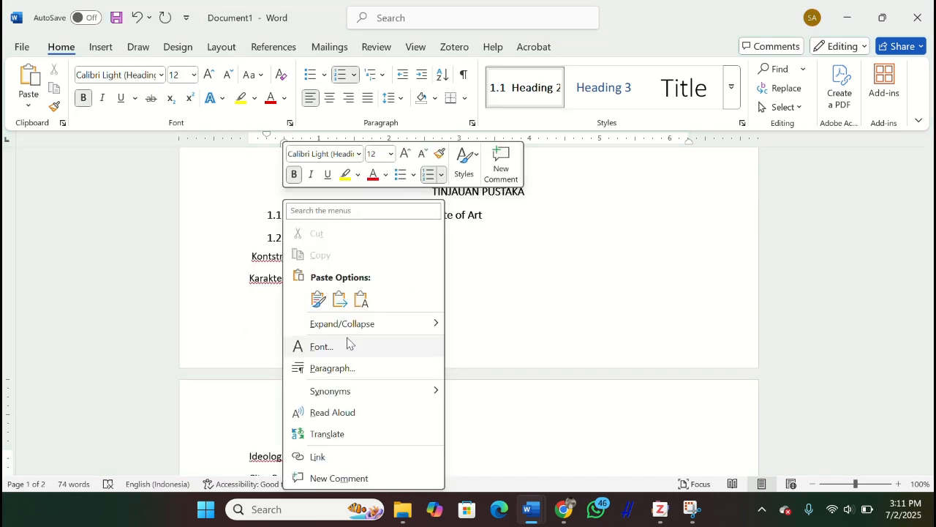
pyautogui.click(558, 102)
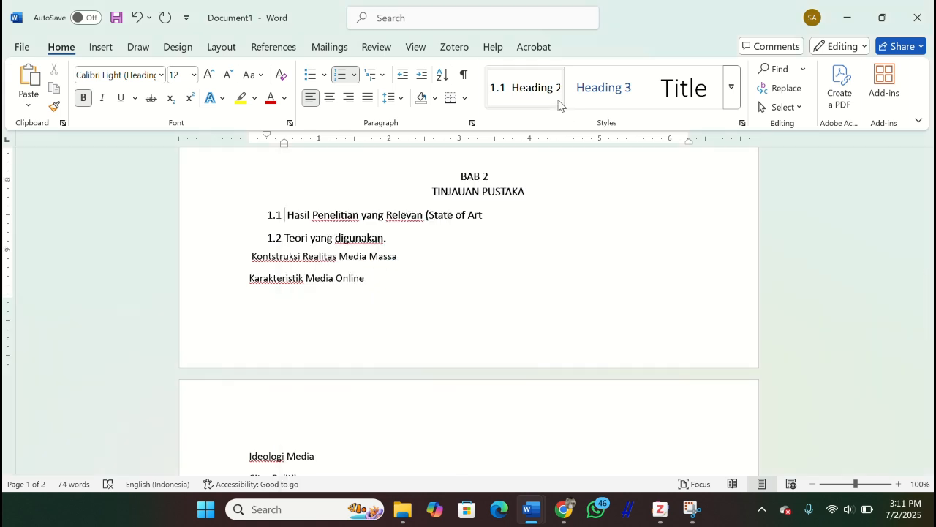
pyautogui.rightClick(561, 106)
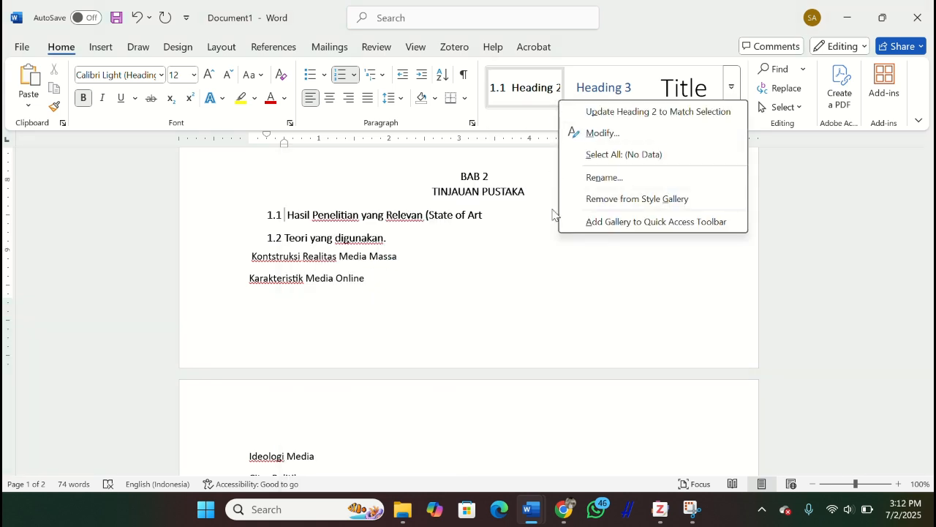
pyautogui.click(588, 276)
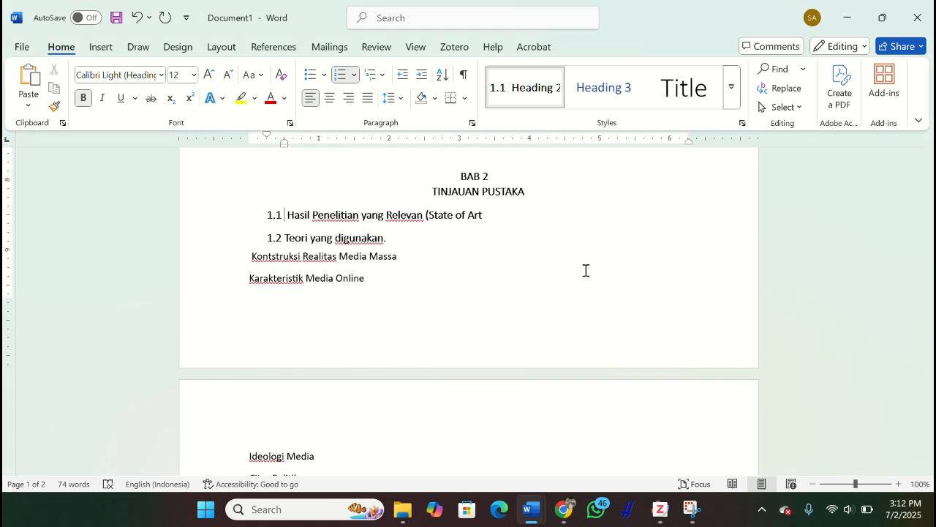
pyautogui.scroll(1, 586, 270)
pyautogui.rightClick(285, 270)
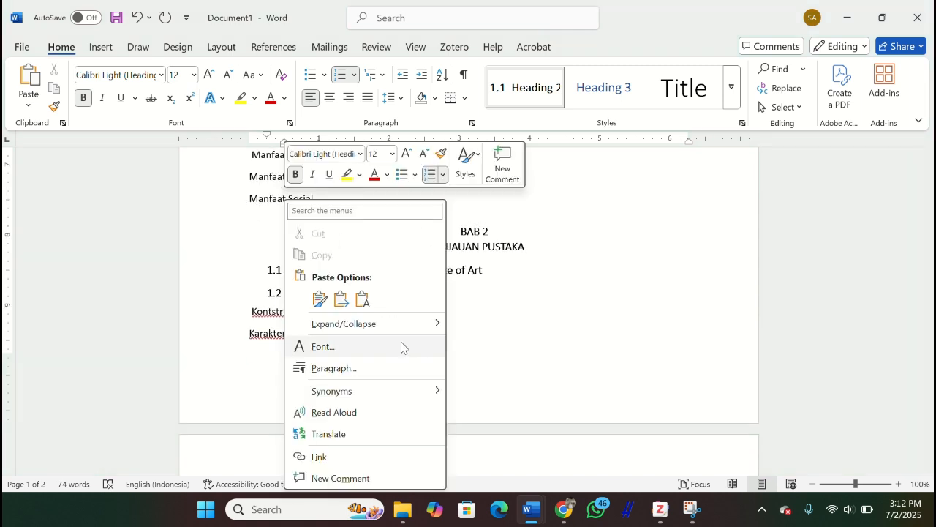
pyautogui.click(541, 92)
pyautogui.click(731, 87)
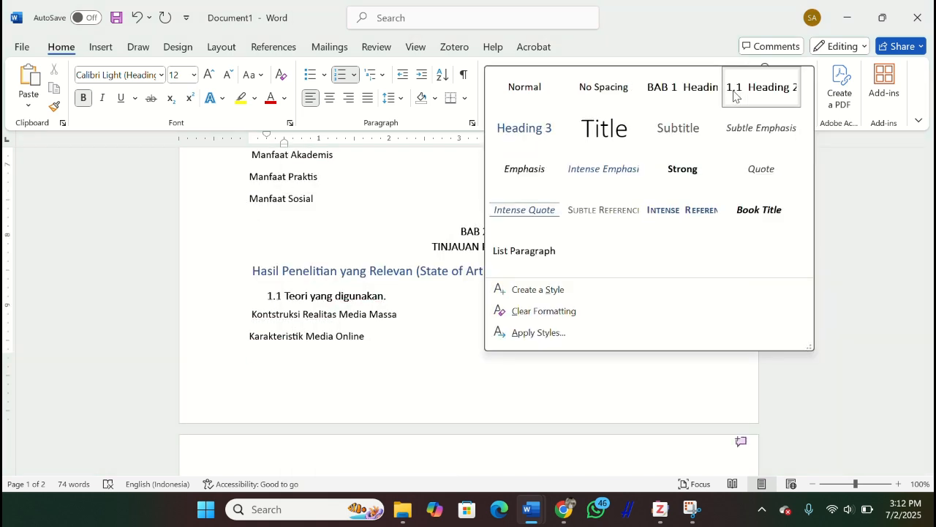
pyautogui.click(734, 95)
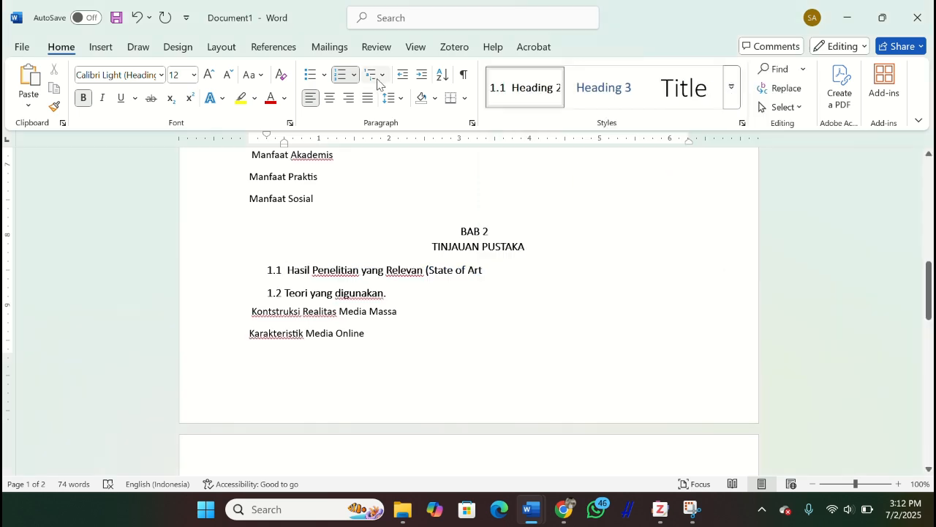
# Step: Define a new multilevel list at Hasil Penelitian yang Relevan with Level 2 shown in the gallery and level 2 number format 2.1
pyautogui.click(377, 74)
pyautogui.click(476, 450)
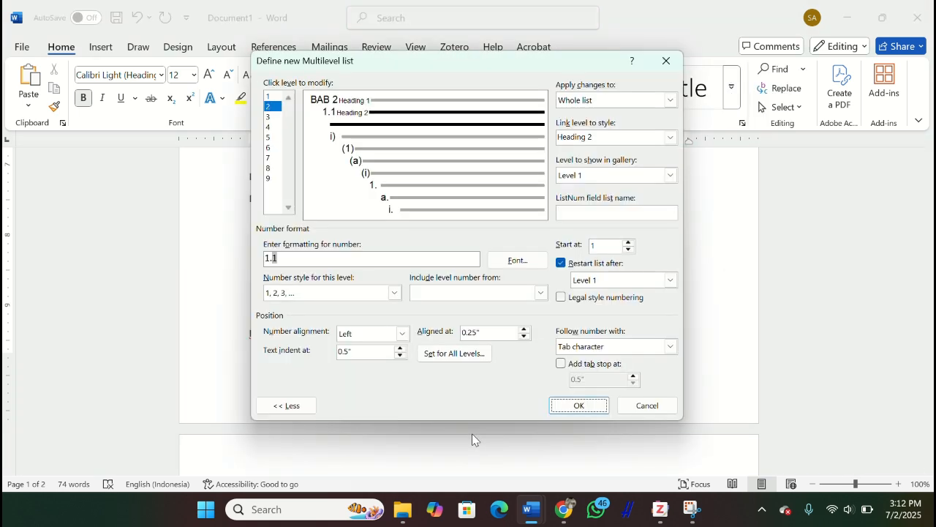
pyautogui.click(592, 176)
pyautogui.click(578, 200)
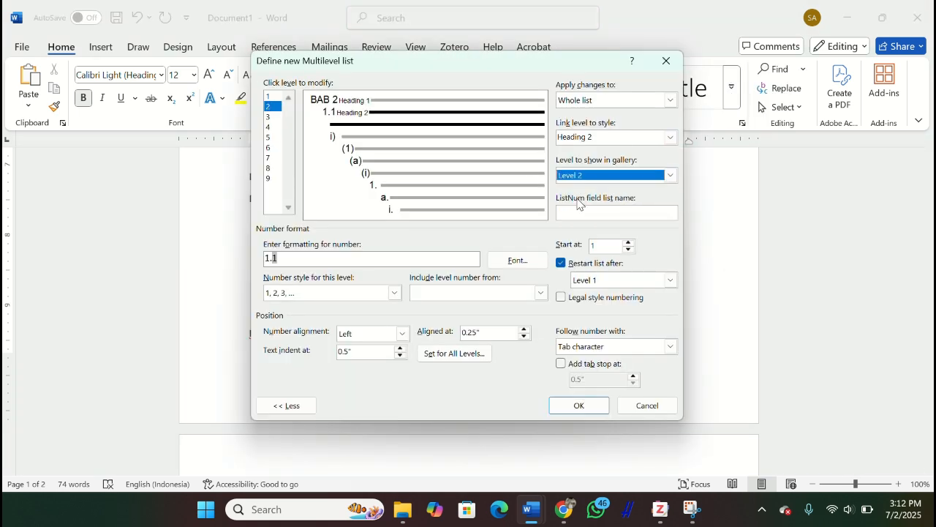
pyautogui.click(578, 406)
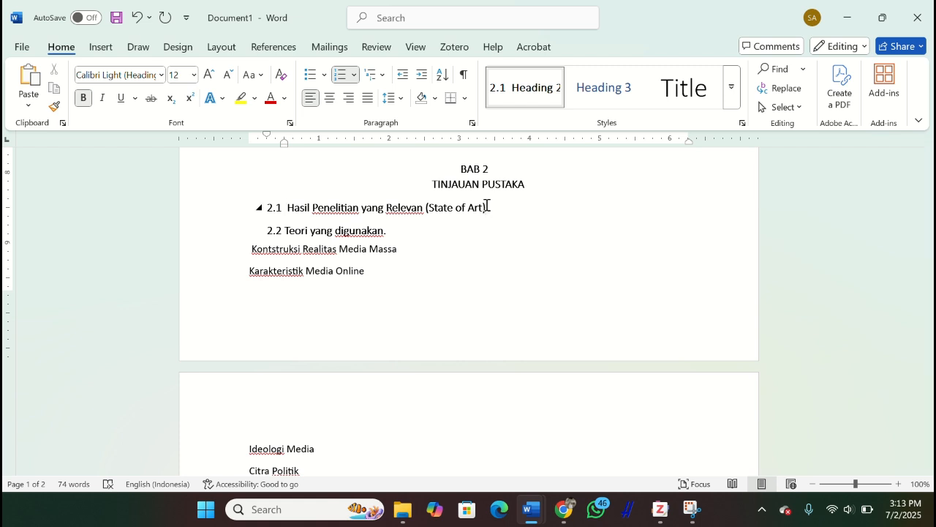
# Step: Try to define a new multilevel list at Manfaat Akademis with level 3 linked to Heading 3 and Level 3 shown in the gallery
pyautogui.scroll(5, 499, 267)
pyautogui.click(255, 308)
pyautogui.click(374, 74)
pyautogui.click(438, 447)
pyautogui.click(268, 116)
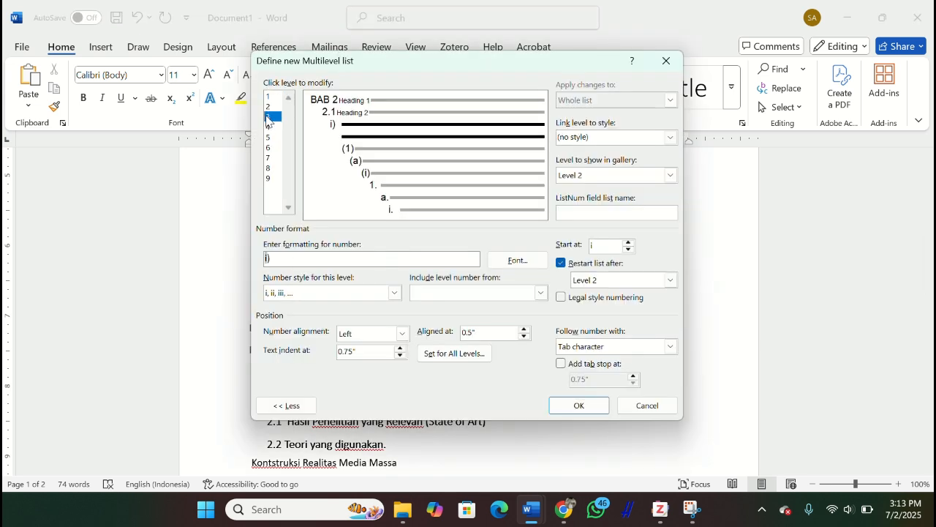
pyautogui.click(648, 137)
pyautogui.click(621, 207)
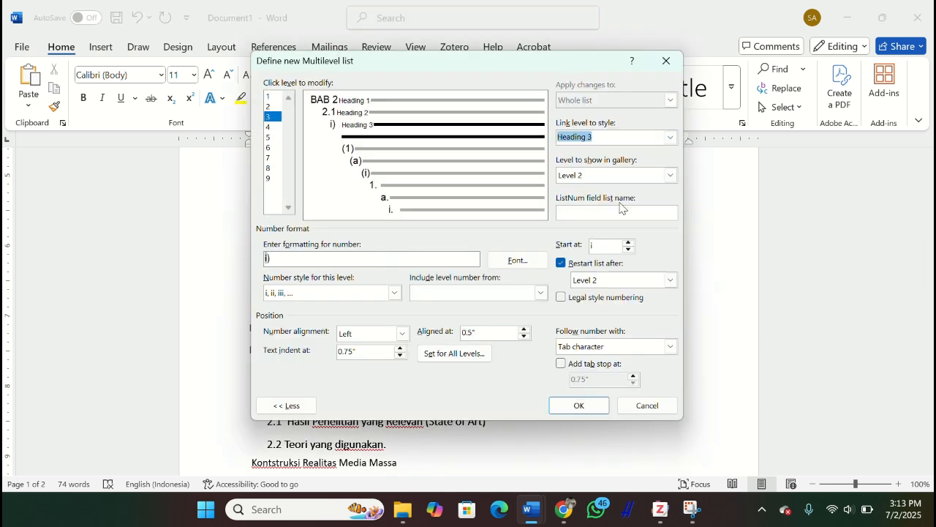
pyautogui.click(669, 174)
pyautogui.click(635, 204)
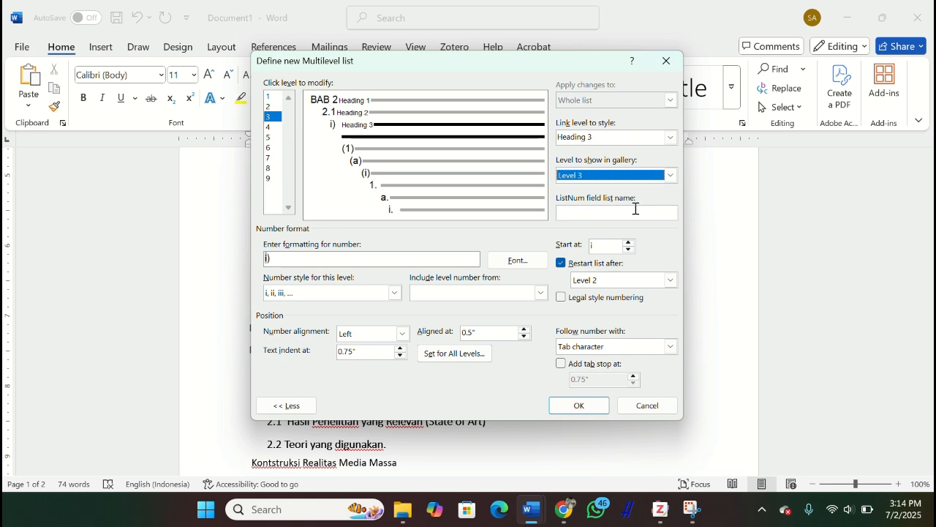
# Step: Try to give level 3 the 1, 2, 3 number style and the number format 1.1
pyautogui.click(395, 293)
pyautogui.click(368, 319)
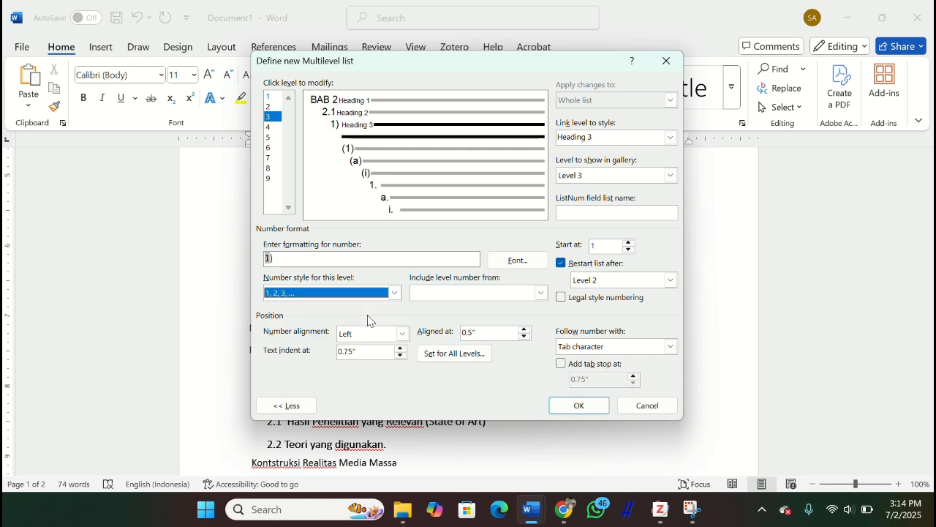
pyautogui.click(278, 257)
pyautogui.press('BackSpace')
pyautogui.write('1.2.')
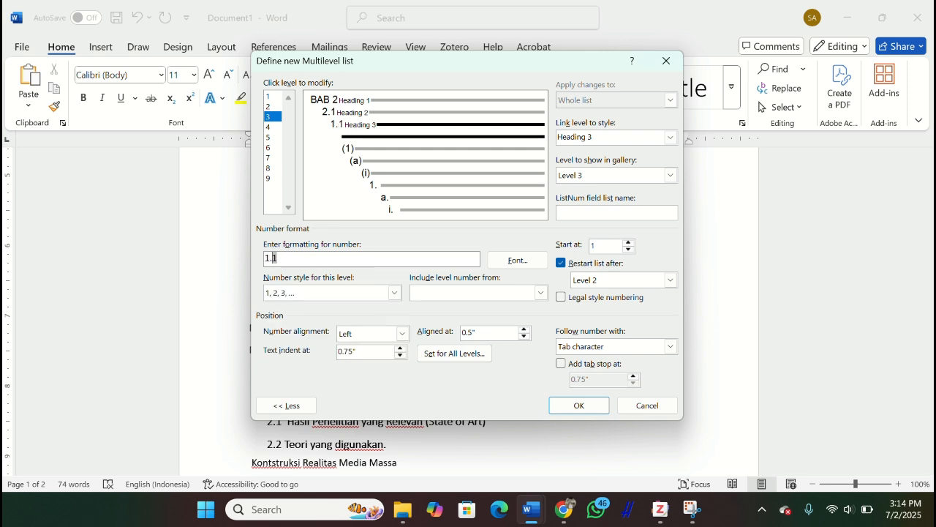
pyautogui.click(577, 402)
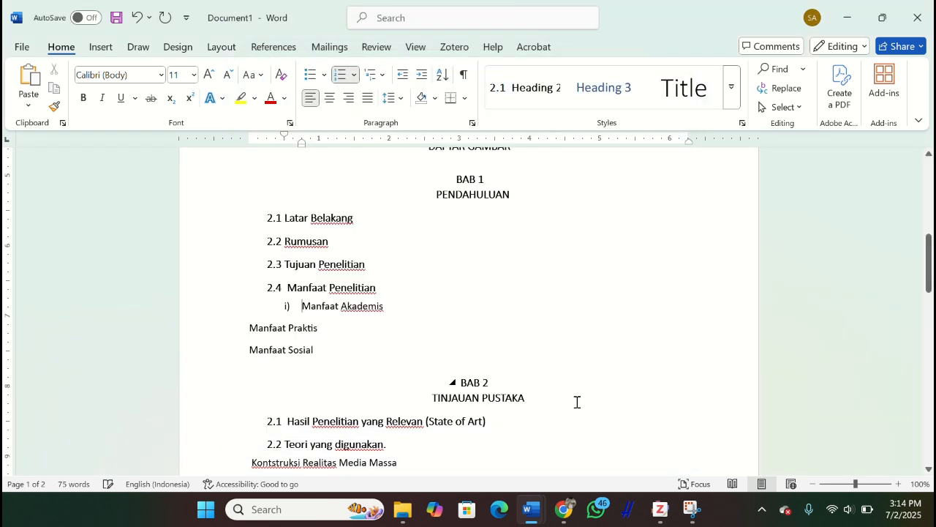
# Step: Redefine level 3 of Manfaat Akademis's list, linked to Heading 3, with Level 3 shown in the gallery and the 1, 2, 3 number style
pyautogui.rightClick(288, 306)
pyautogui.click(381, 278)
pyautogui.click(670, 137)
pyautogui.click(644, 203)
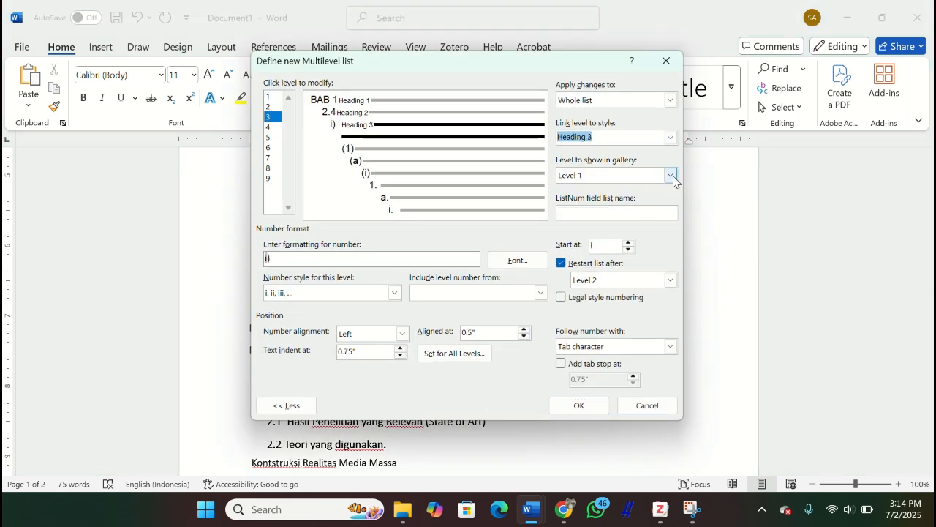
pyautogui.click(670, 175)
pyautogui.click(638, 209)
pyautogui.click(394, 292)
pyautogui.click(371, 318)
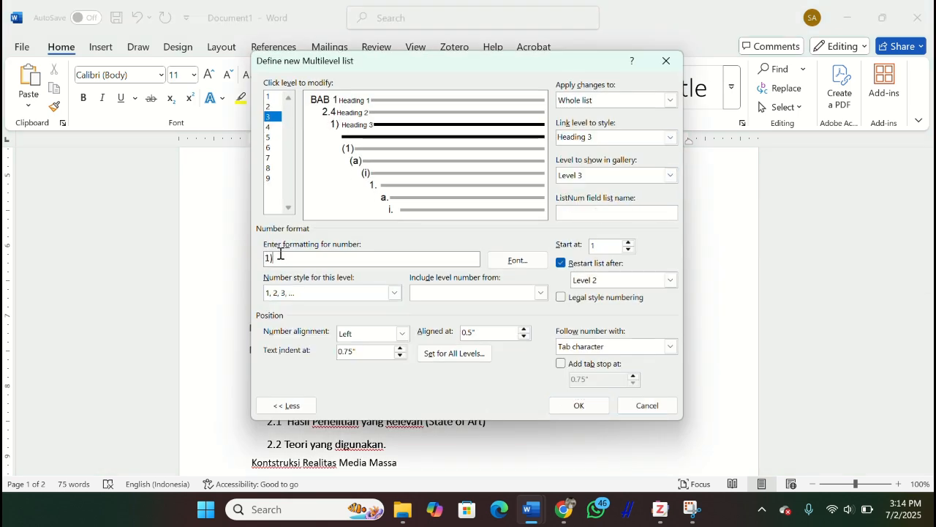
# Step: Try to set level 3's number format to 1.1 with the level 2 number included
pyautogui.write('1.1')
pyautogui.click(542, 293)
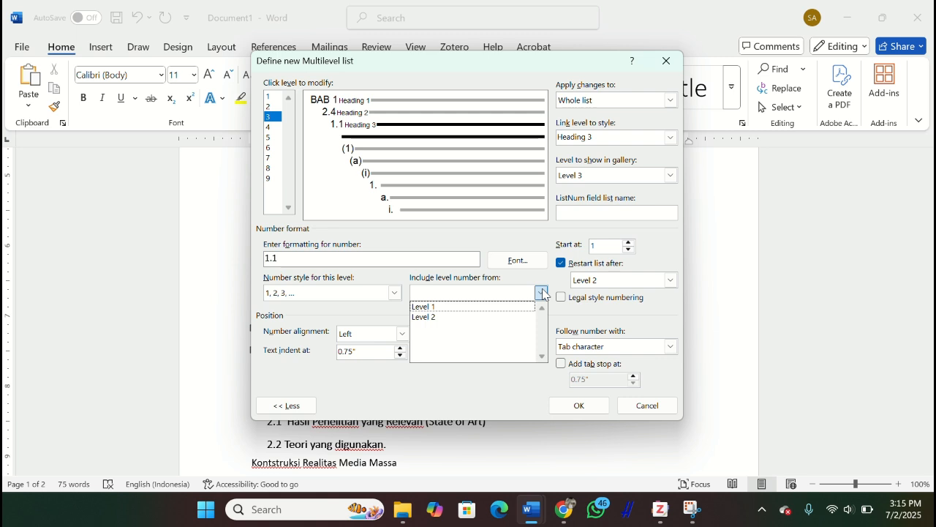
pyautogui.click(502, 317)
pyautogui.press('BackSpace')
pyautogui.press('BackSpace')
pyautogui.press('BackSpace')
# Step: Try to compose level 3's number from the included level 1 and level 2 numbers, and clear the attempts
pyautogui.click(542, 293)
pyautogui.click(439, 306)
pyautogui.write('.')
pyautogui.click(541, 293)
pyautogui.click(510, 317)
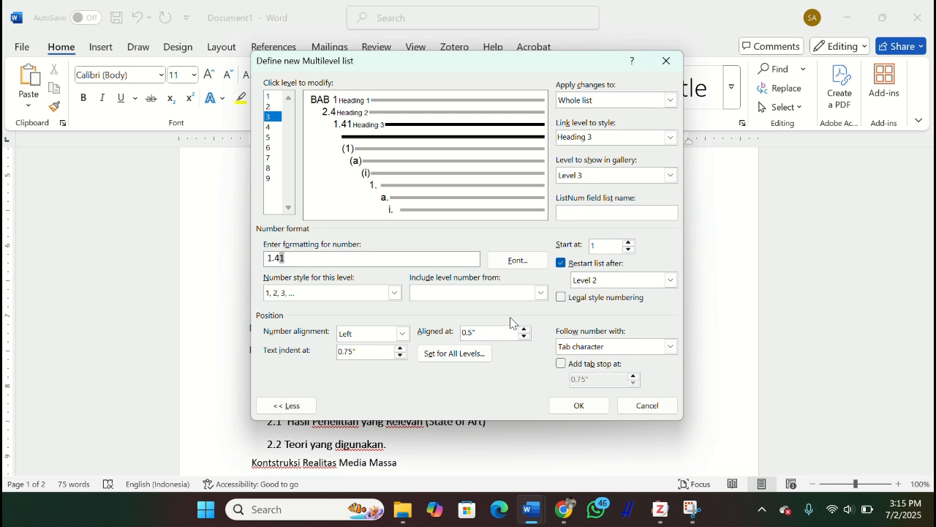
pyautogui.press('BackSpace')
pyautogui.press('BackSpace')
pyautogui.click(540, 293)
pyautogui.click(507, 317)
pyautogui.click(540, 294)
pyautogui.click(518, 311)
pyautogui.press('BackSpace')
pyautogui.press('BackSpace')
pyautogui.press('BackSpace')
# Step: Complete level 3's number format as 1.4.1, check the numbering against the reference PDF's table of contents, and apply the list
pyautogui.click(540, 294)
pyautogui.click(511, 312)
pyautogui.write('.')
pyautogui.click(541, 294)
pyautogui.click(495, 318)
pyautogui.write('.')
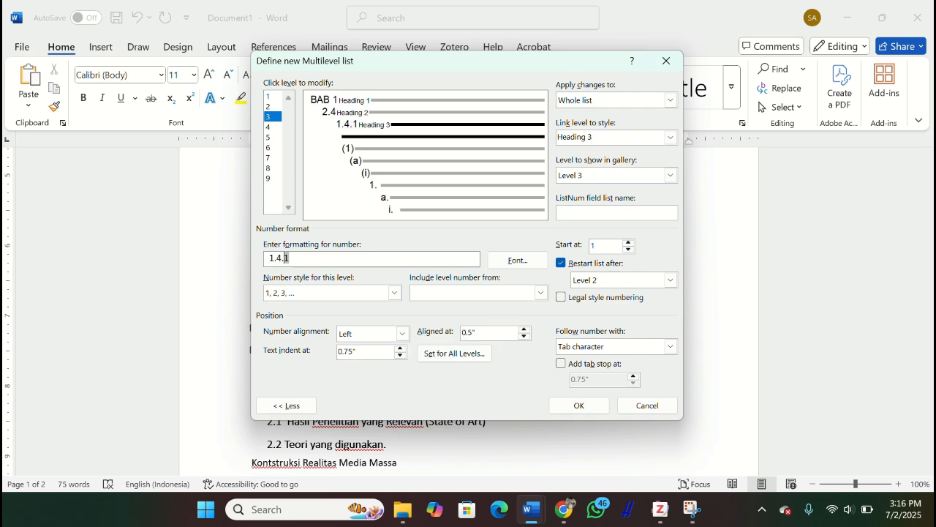
pyautogui.click(564, 509)
pyautogui.scroll(3, 554, 307)
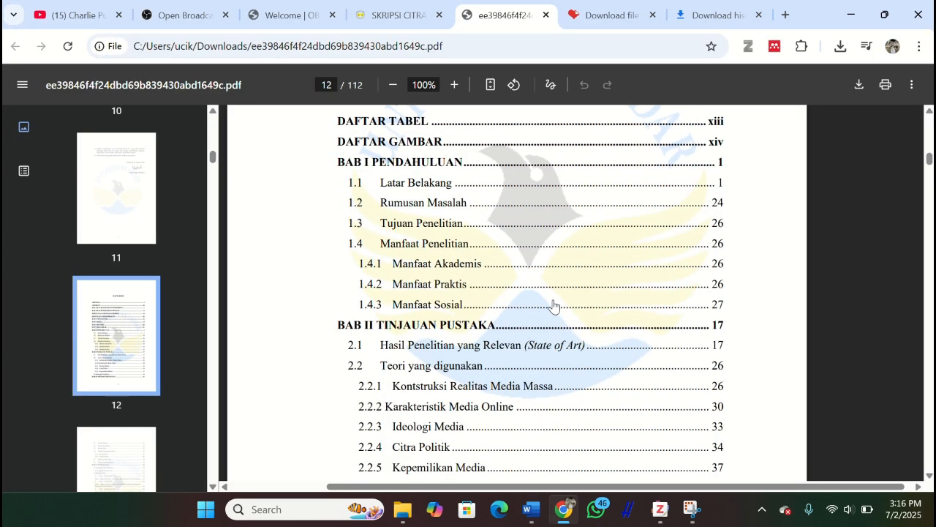
pyautogui.click(532, 509)
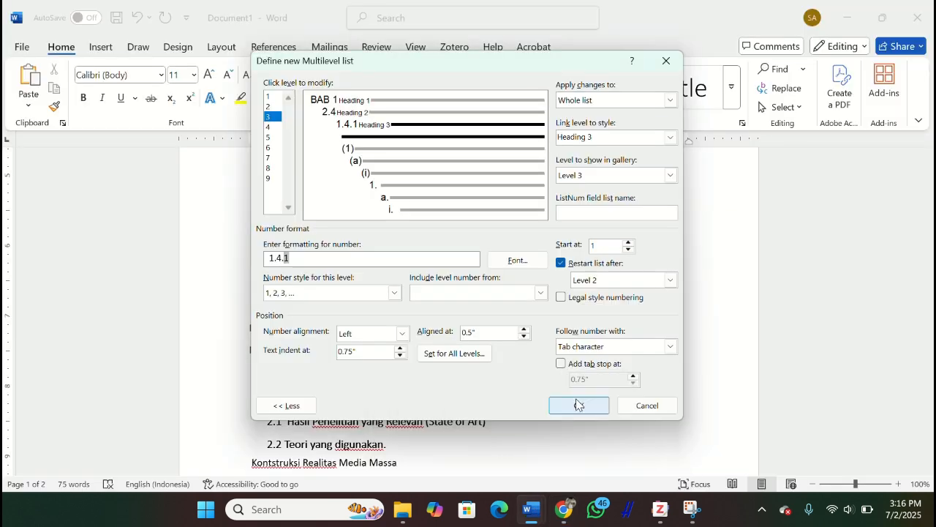
pyautogui.click(577, 405)
# Step: Modify the Heading 3 style to black, bold, 12 pt text
pyautogui.rightClick(422, 312)
pyautogui.press('Escape')
pyautogui.rightClick(613, 87)
pyautogui.click(630, 114)
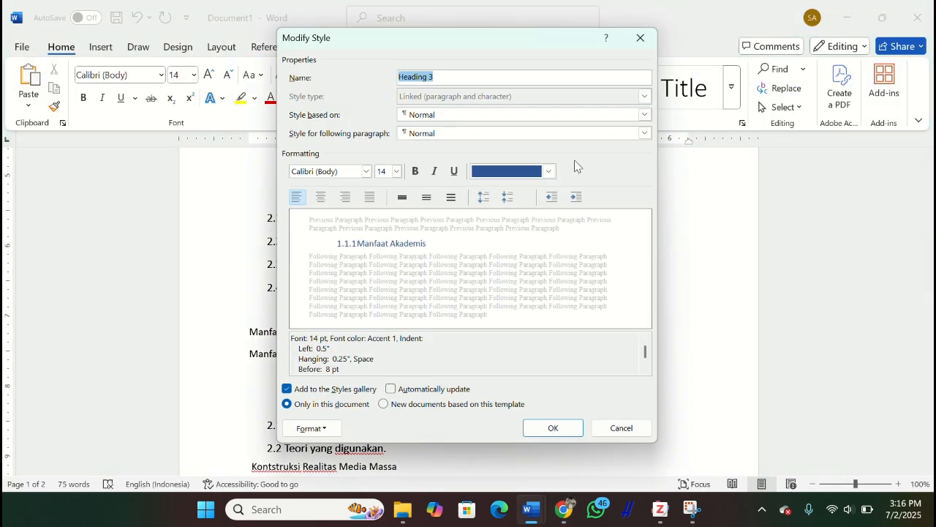
pyautogui.click(549, 172)
pyautogui.click(520, 193)
pyautogui.click(415, 171)
pyautogui.doubleClick(383, 171)
pyautogui.write('1')
pyautogui.click(545, 429)
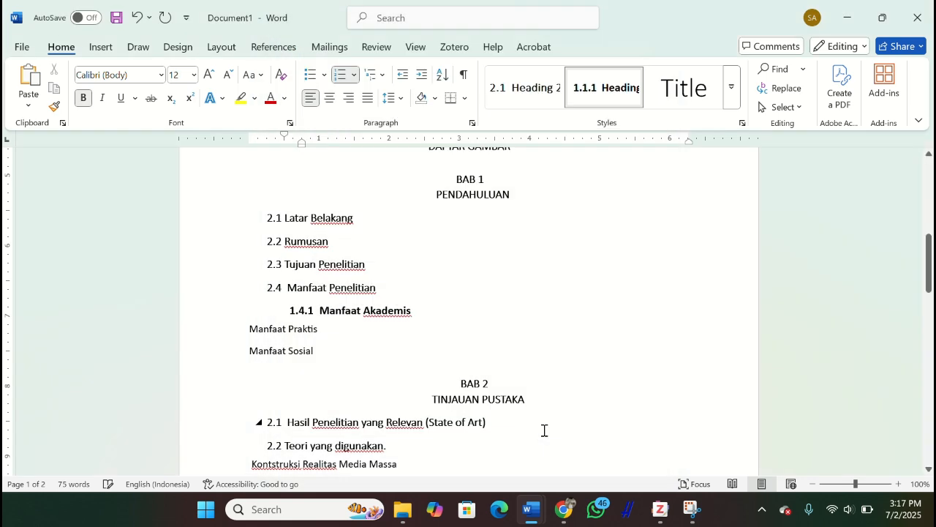
# Step: Apply the Heading 3 style to Manfaat Praktis and Manfaat Sosial
pyautogui.click(249, 329)
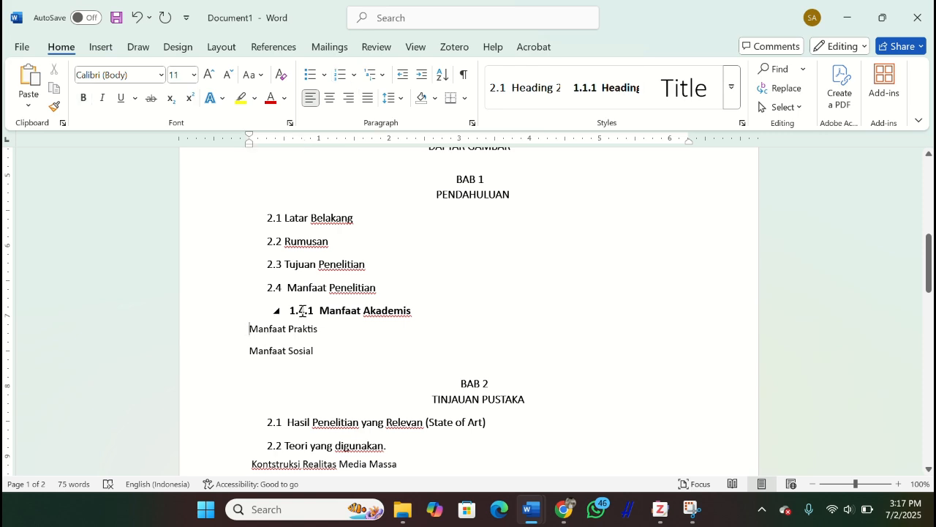
pyautogui.click(605, 87)
pyautogui.click(250, 353)
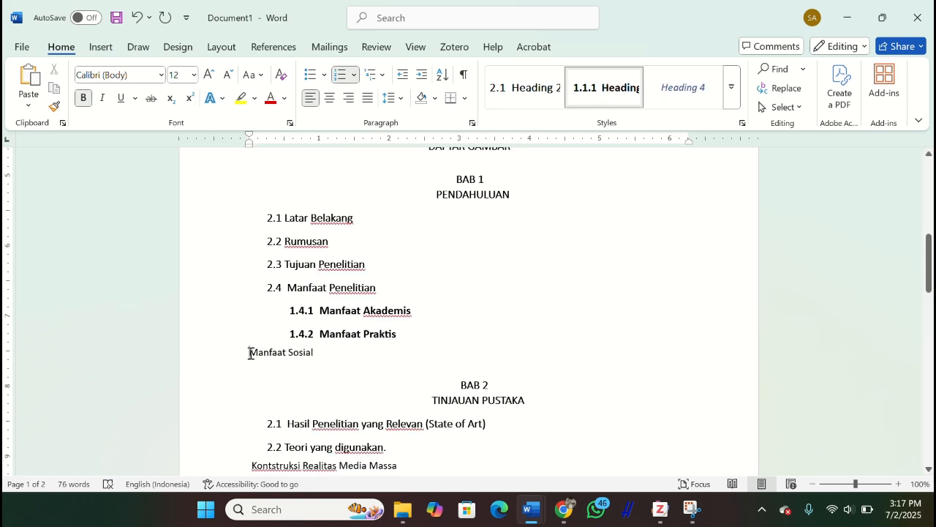
pyautogui.click(605, 88)
# Step: Compare the outline's subchapters and numbering with the table of contents in the reference PDF
pyautogui.click(593, 451)
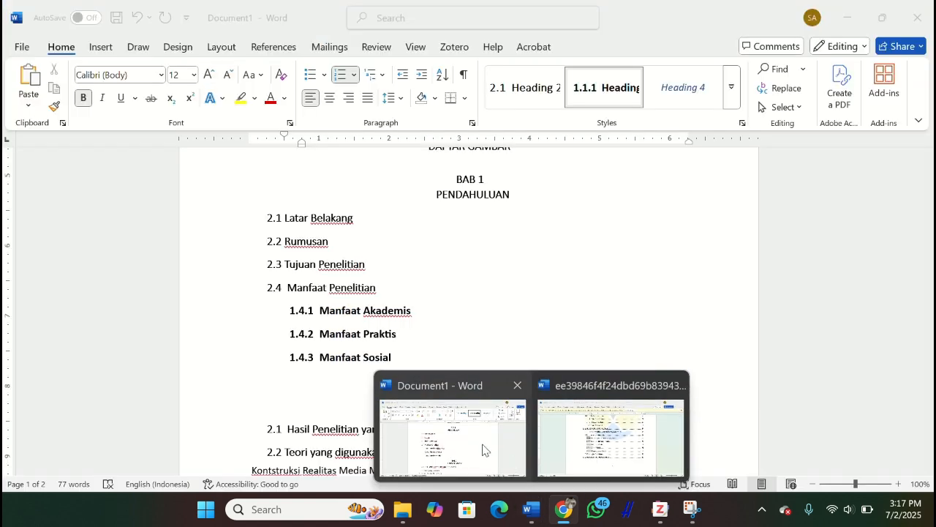
pyautogui.click(481, 446)
pyautogui.scroll(-8, 484, 444)
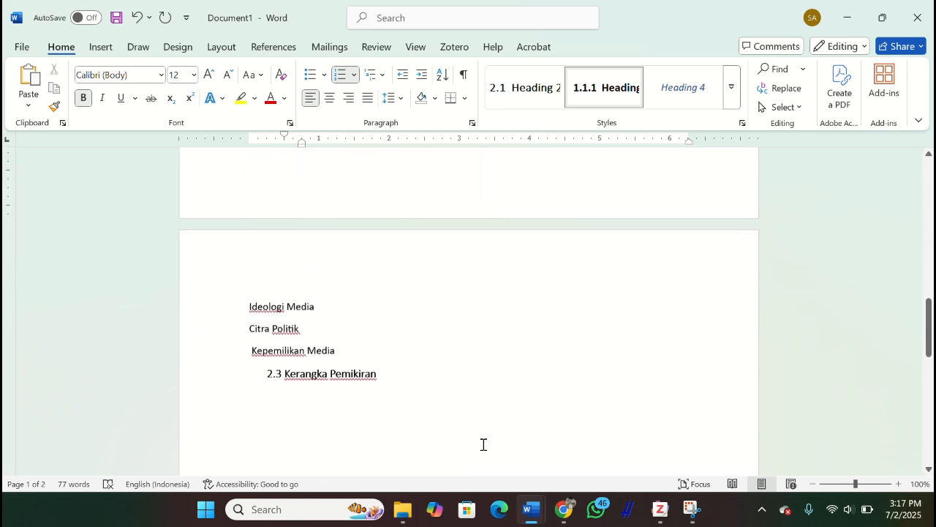
pyautogui.scroll(8, 484, 444)
pyautogui.moveTo(564, 509)
pyautogui.click(580, 452)
pyautogui.scroll(1, 576, 332)
pyautogui.scroll(-1, 577, 331)
pyautogui.moveTo(532, 509)
pyautogui.click(475, 439)
pyautogui.click(276, 210)
pyautogui.click(569, 93)
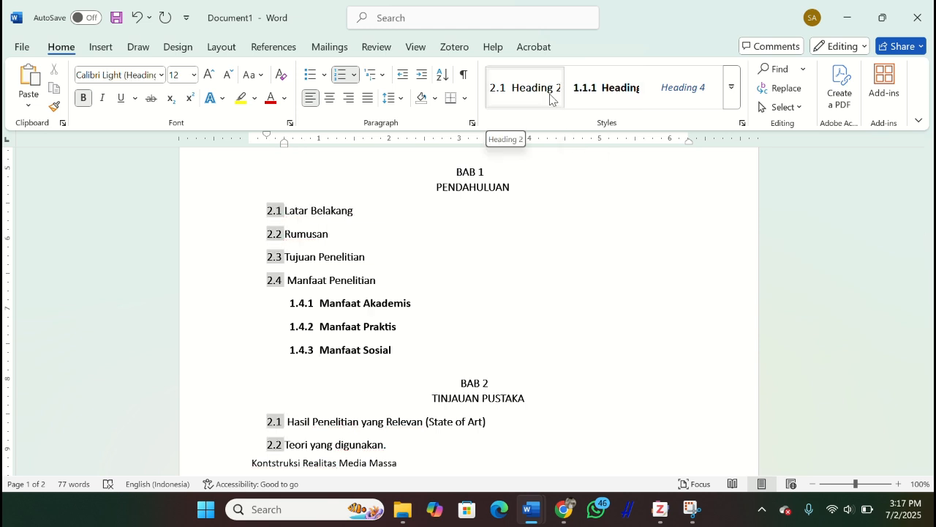
pyautogui.rightClick(550, 99)
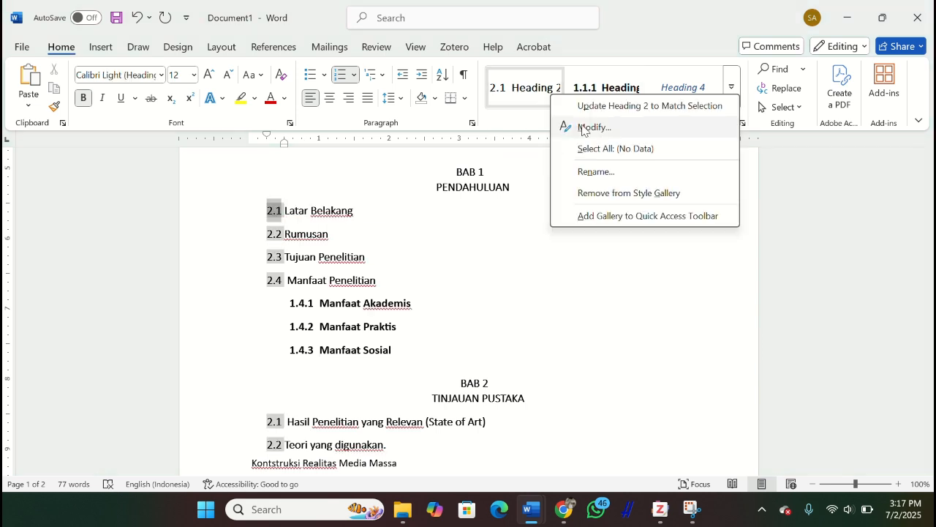
pyautogui.press('Escape')
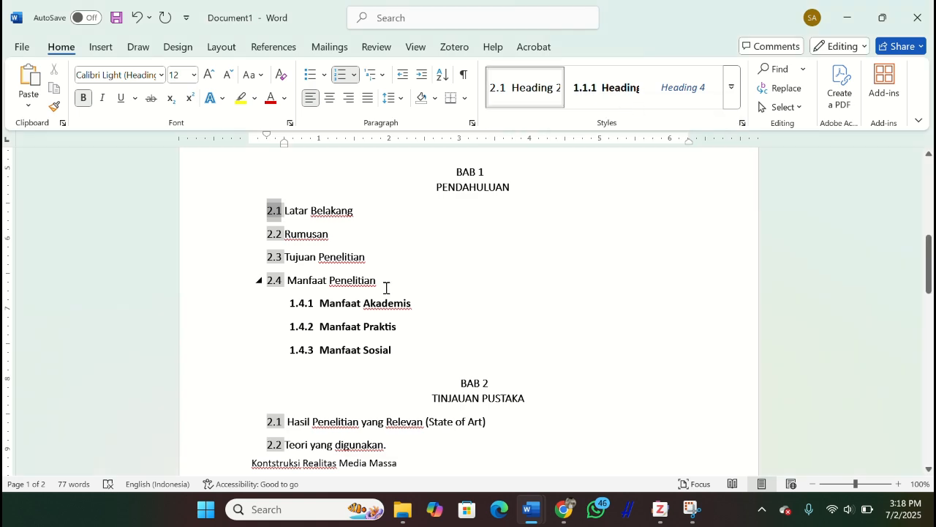
pyautogui.scroll(-2, 385, 289)
pyautogui.scroll(1, 387, 288)
pyautogui.click(354, 75)
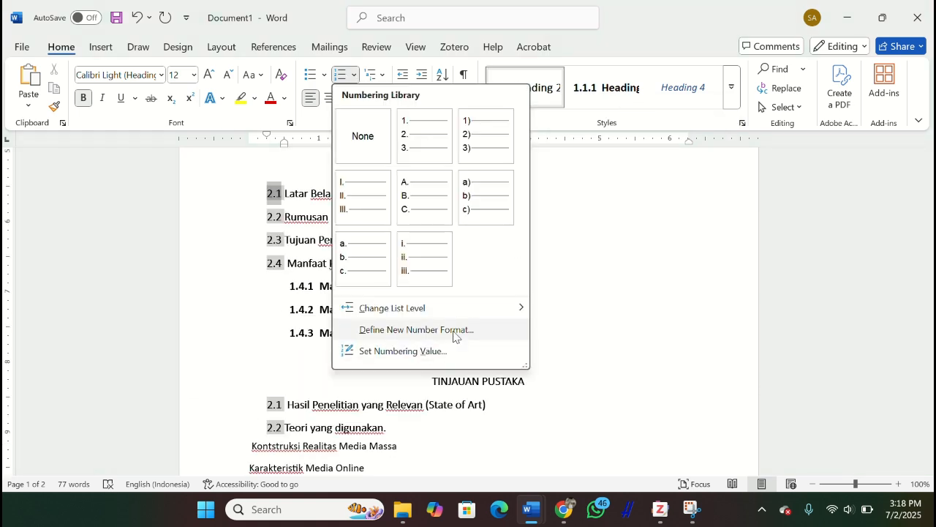
# Step: Define a new multilevel list for the Latar Belakang subchapters with level 2's number format set to 1.1
pyautogui.click(374, 75)
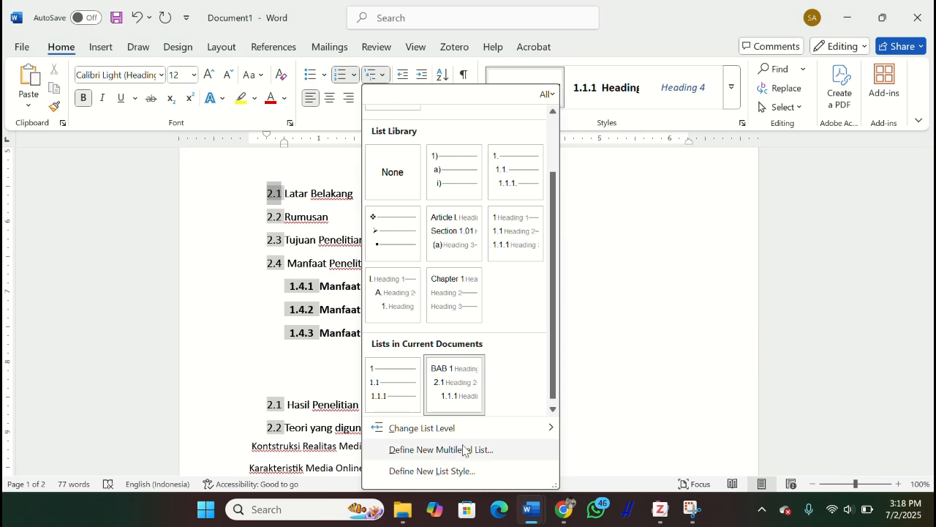
pyautogui.click(462, 450)
pyautogui.moveTo(563, 509)
pyautogui.click(571, 445)
pyautogui.click(528, 508)
pyautogui.click(270, 259)
pyautogui.write('1')
# Step: Try to link level 2 to Heading 1 and level 1 to Heading 2 in the multilevel list, and apply it
pyautogui.click(671, 138)
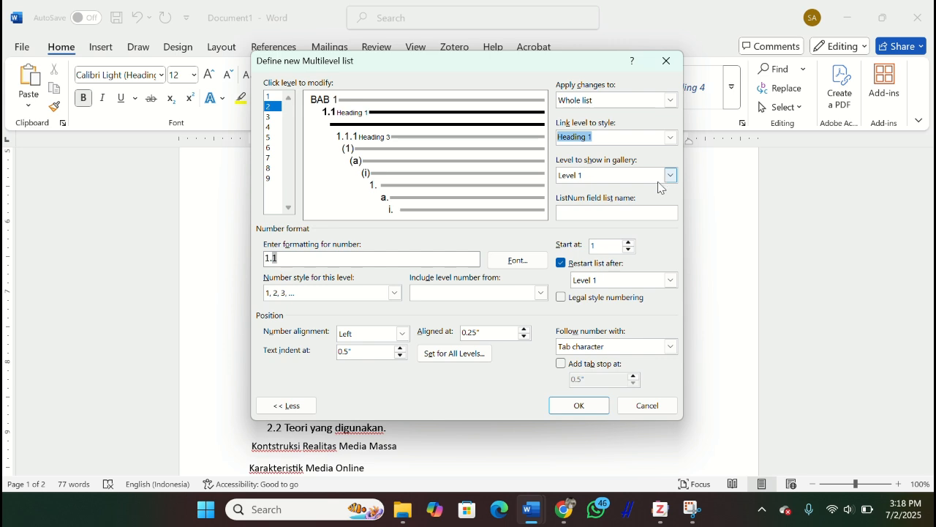
pyautogui.click(281, 96)
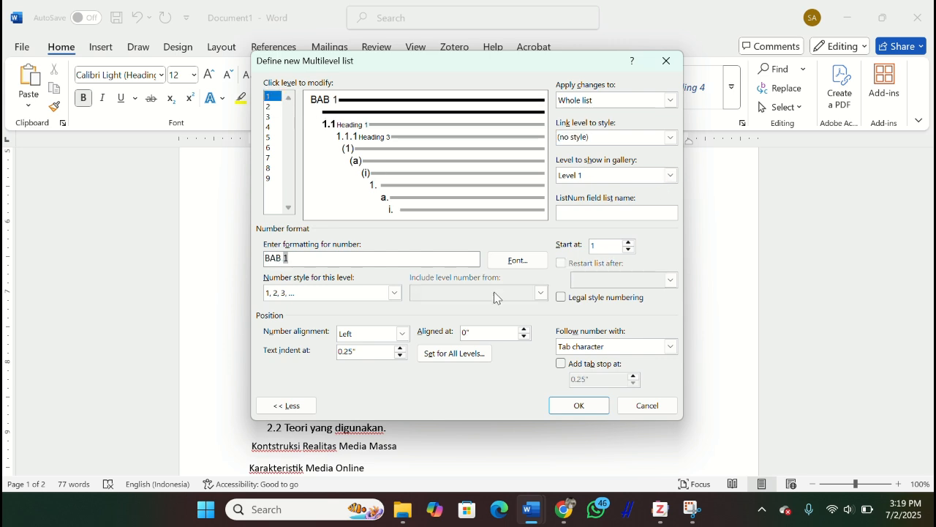
pyautogui.click(671, 137)
pyautogui.click(586, 155)
pyautogui.click(272, 108)
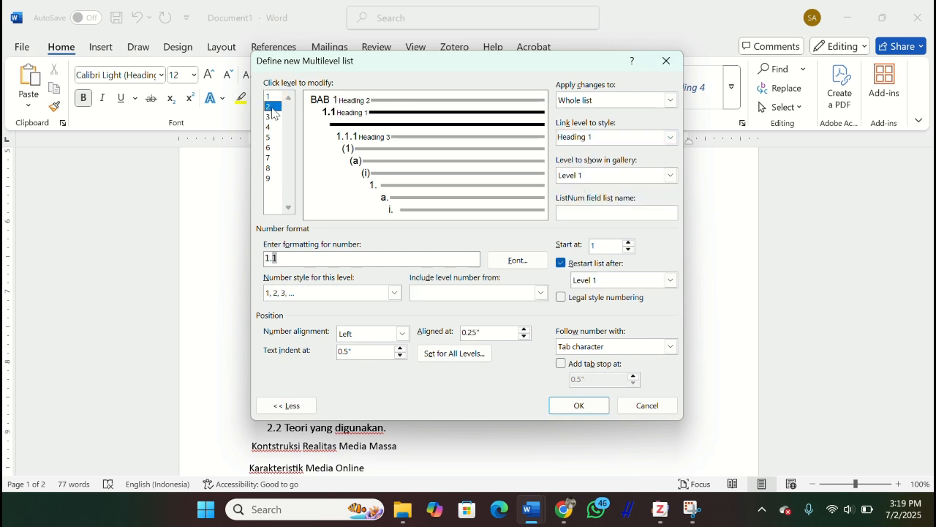
pyautogui.click(671, 176)
pyautogui.click(578, 405)
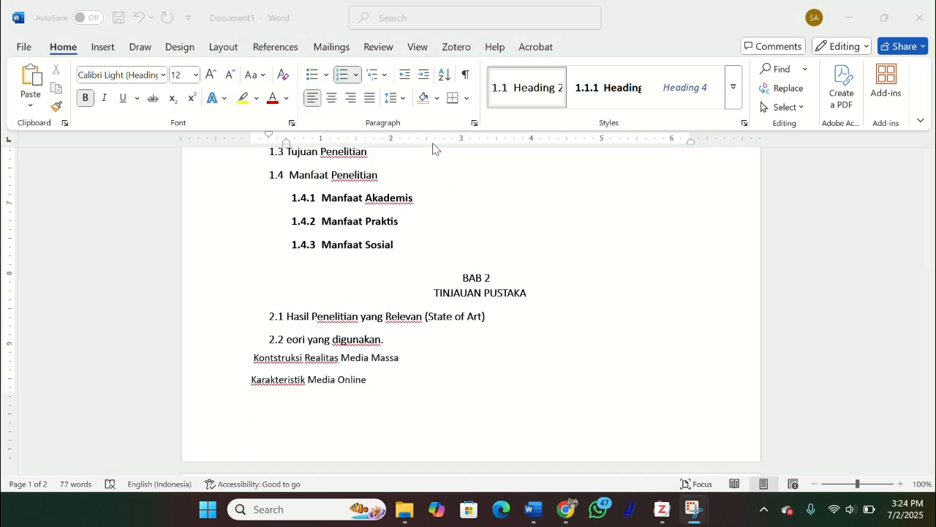
pyautogui.click(275, 364)
pyautogui.click(374, 74)
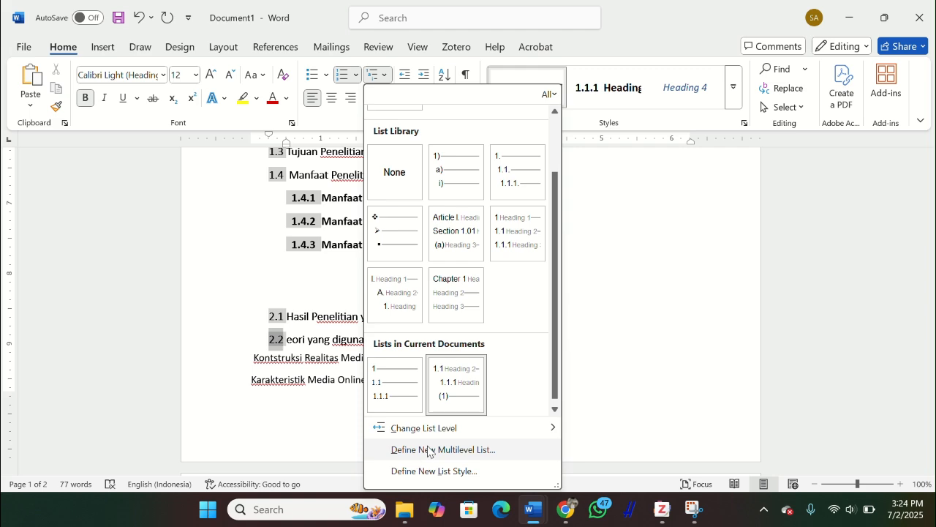
pyautogui.press('Escape')
# Step: Insert the missing T at the start of the heading Teori yang digunakan
pyautogui.click(287, 339)
pyautogui.write('T')
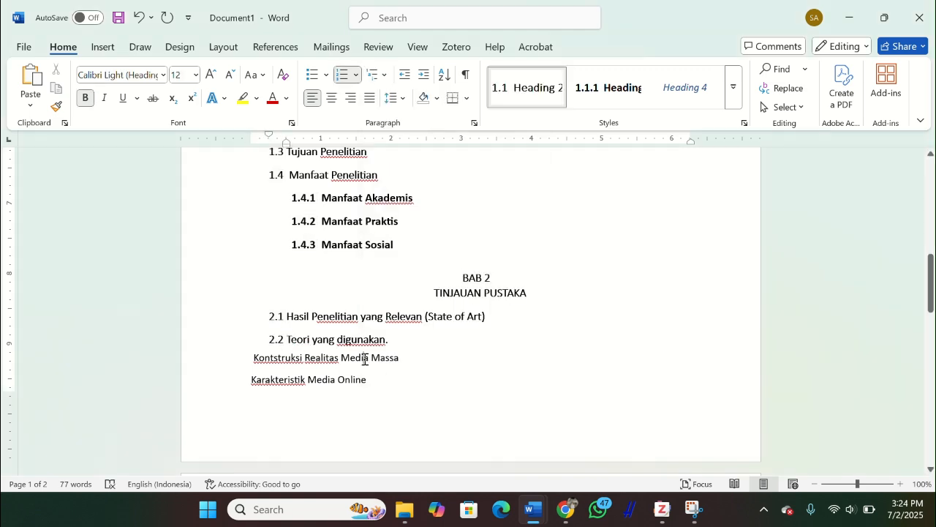
# Step: Define a multilevel list for Kontstruksi Realitas Media Massa with level 3 selected, Level 3 shown in the gallery and the 1, 2, 3 number style
pyautogui.click(362, 358)
pyautogui.click(383, 75)
pyautogui.click(410, 448)
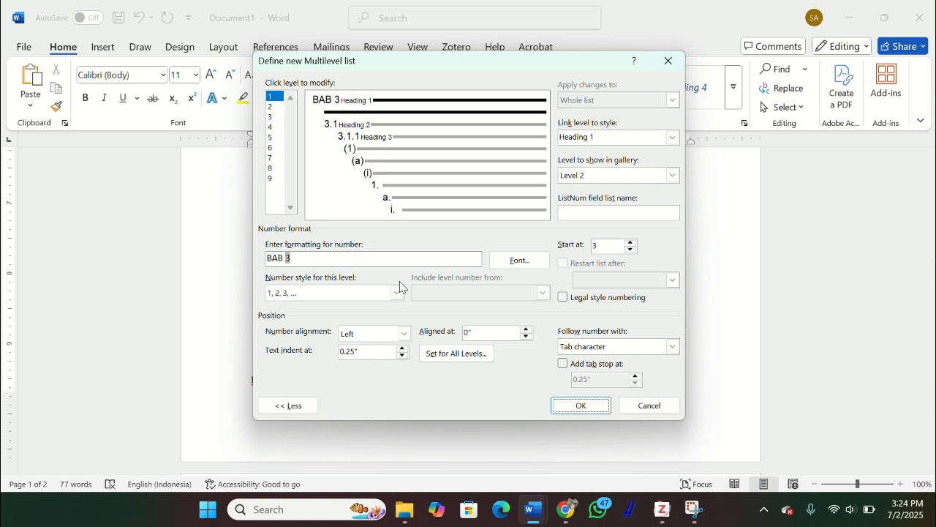
pyautogui.click(273, 118)
pyautogui.click(673, 175)
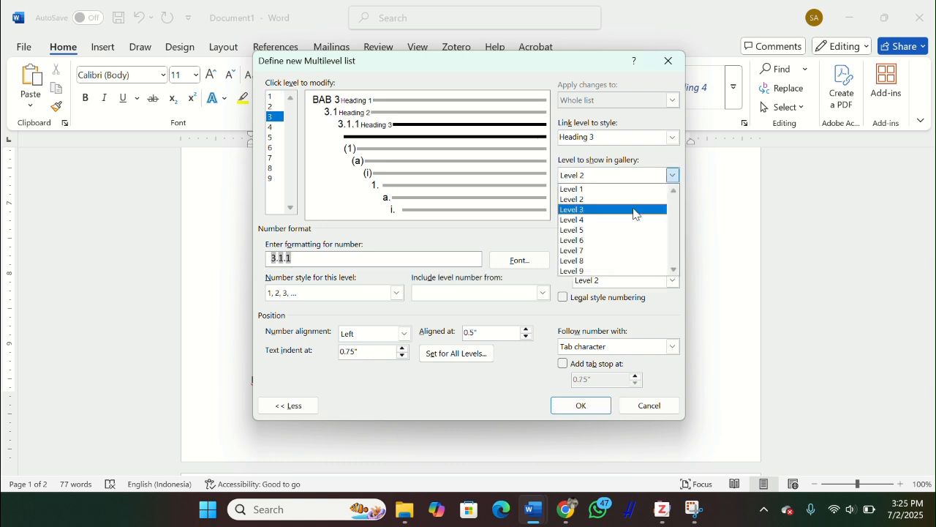
pyautogui.click(636, 210)
pyautogui.click(397, 292)
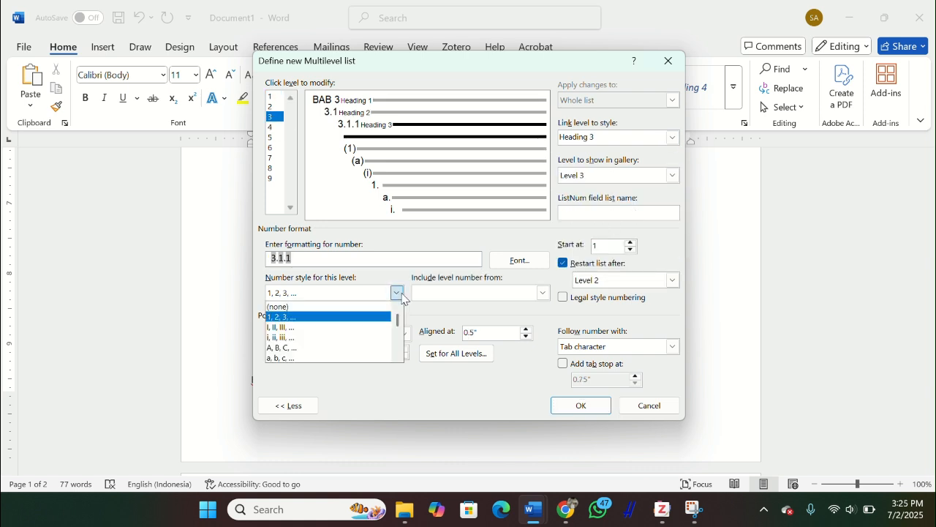
pyautogui.click(364, 323)
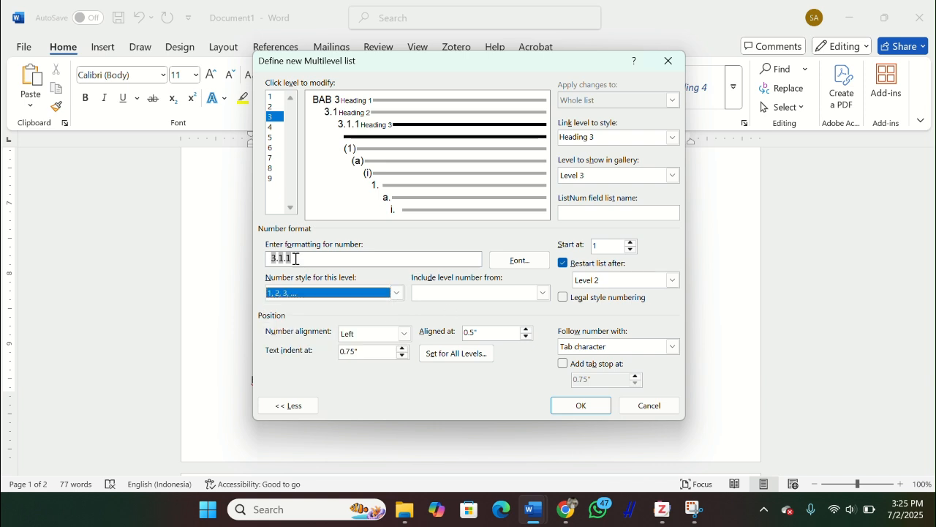
pyautogui.click(581, 405)
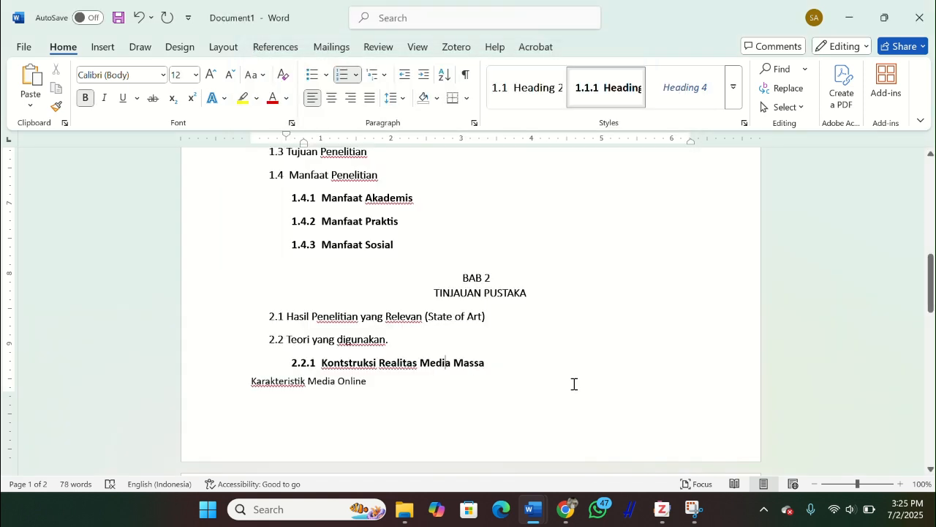
# Step: Apply the Heading 3 style to Karakteristik Media Online, Ideologi Media, Citra Politik and Kepemilikan Media
pyautogui.click(574, 385)
pyautogui.click(614, 88)
pyautogui.scroll(-3, 498, 276)
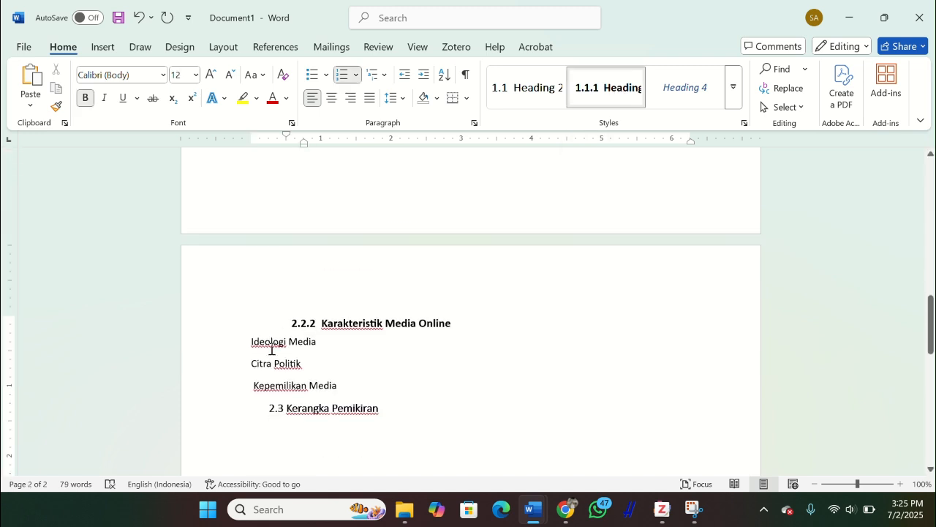
pyautogui.click(284, 342)
pyautogui.click(608, 88)
pyautogui.click(277, 364)
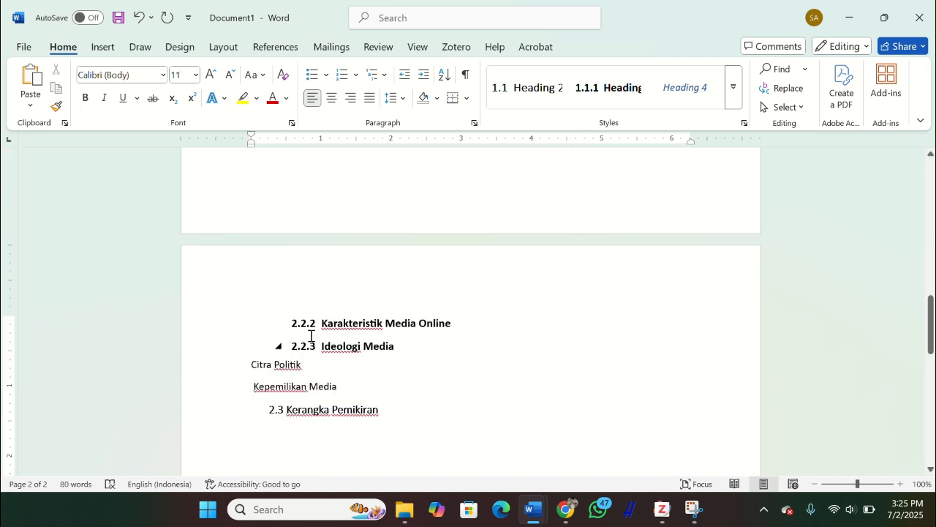
pyautogui.click(593, 90)
pyautogui.click(302, 387)
pyautogui.click(609, 88)
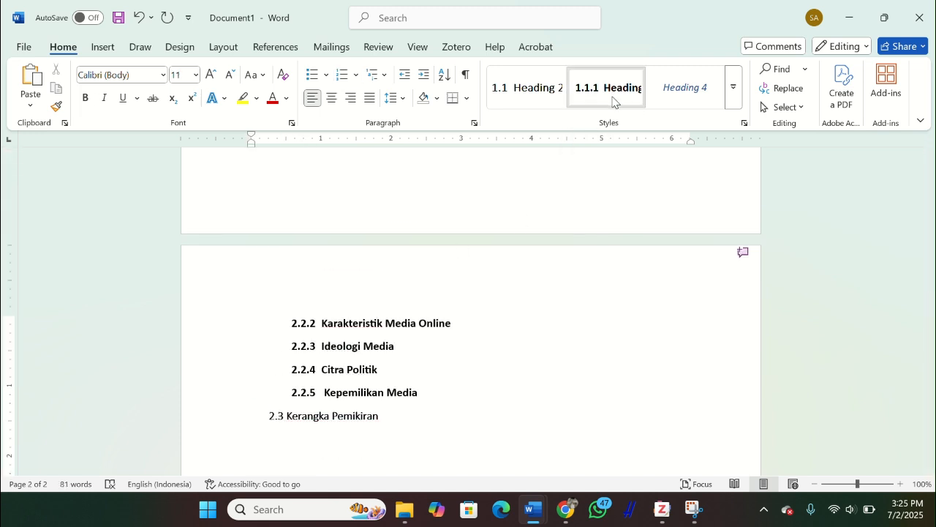
# Step: Try to format Kerangka Pemikiran as a Heading 3 subchapter
pyautogui.doubleClick(276, 415)
pyautogui.press('BackSpace')
pyautogui.click(609, 88)
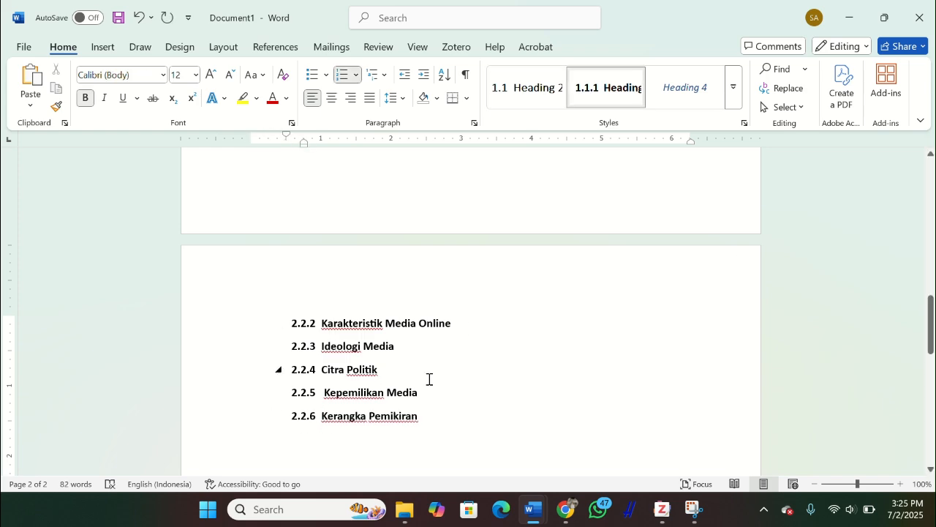
# Step: Check Kerangka Pemikiran's level in the reference PDF and apply the Heading 2 style to it in the outline
pyautogui.scroll(4, 428, 379)
pyautogui.click(561, 448)
pyautogui.scroll(-3, 441, 372)
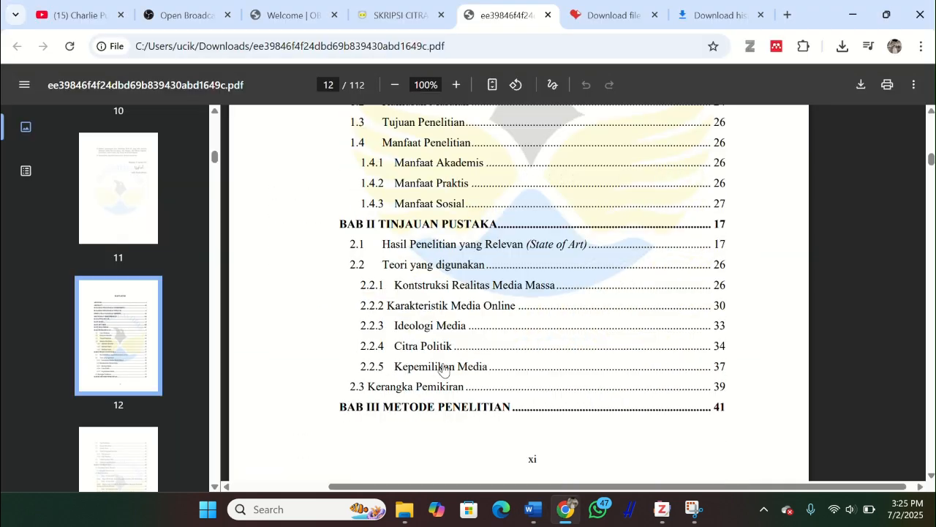
pyautogui.hotkey('alt', 'Tab')
pyautogui.scroll(-3, 476, 432)
pyautogui.scroll(1, 476, 432)
pyautogui.click(305, 270)
pyautogui.press('BackSpace')
pyautogui.click(500, 89)
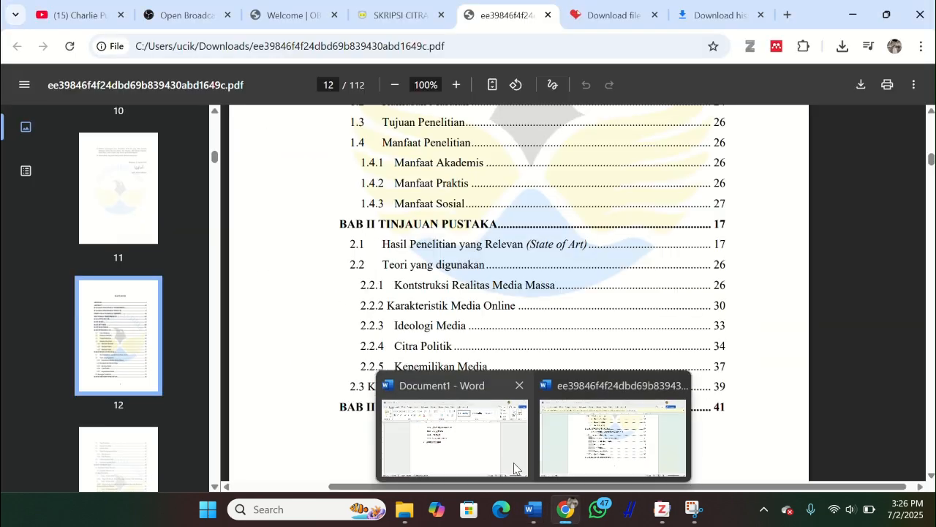
# Step: Review the whole numbered outline and compare it with the table of contents in the reference PDF
pyautogui.scroll(15, 476, 330)
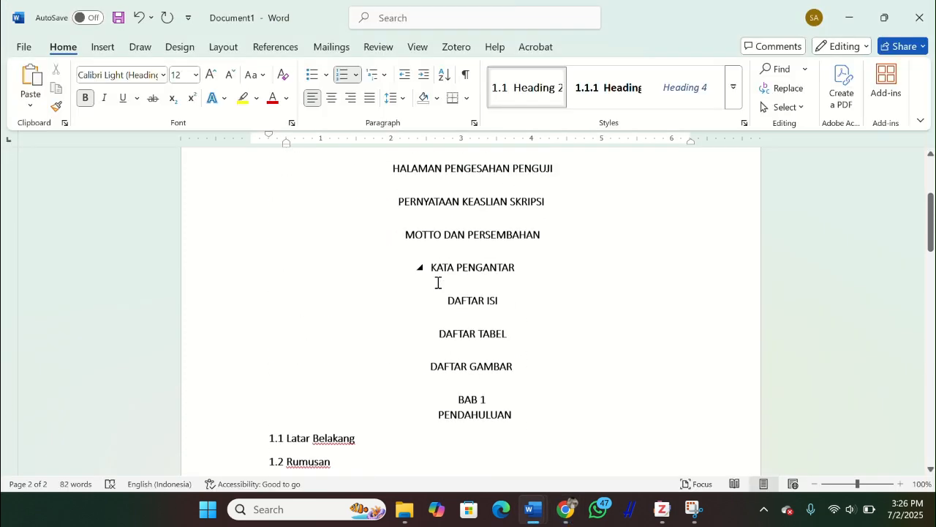
pyautogui.scroll(-15, 438, 283)
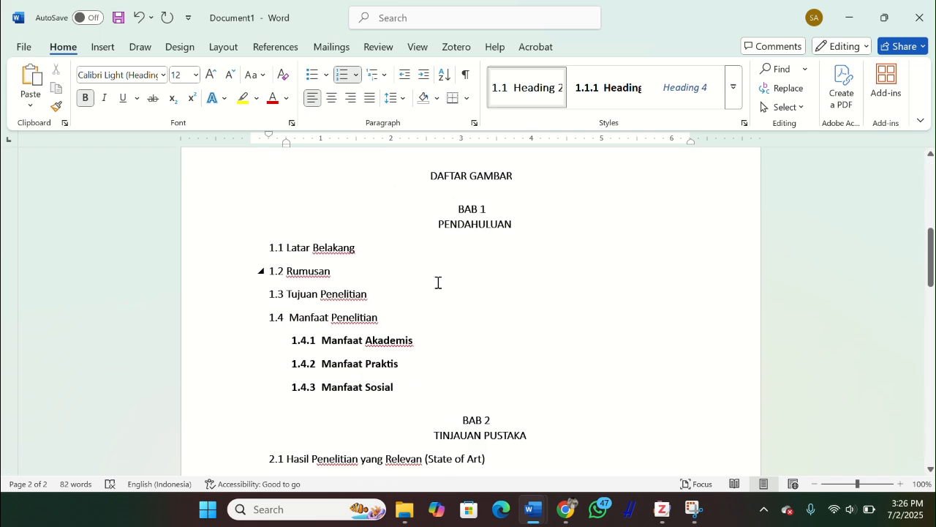
pyautogui.scroll(-3, 439, 283)
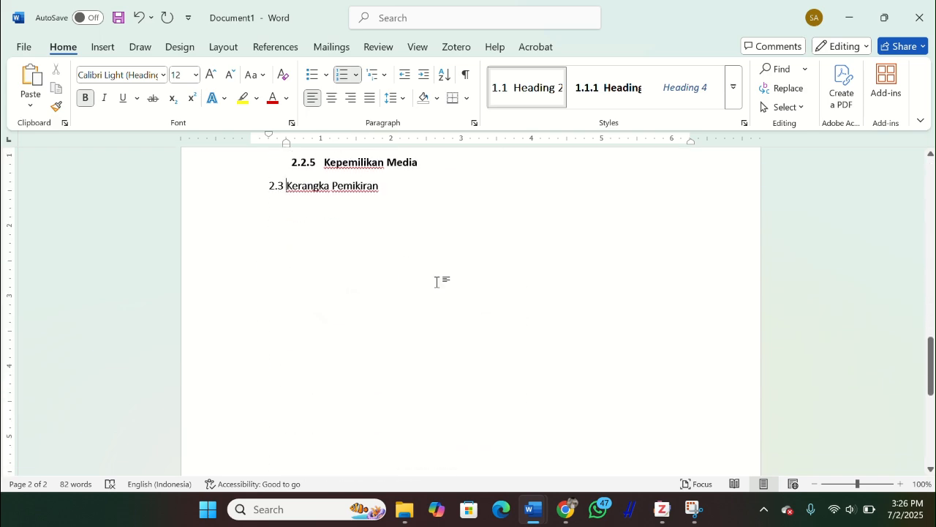
pyautogui.scroll(4, 436, 281)
pyautogui.moveTo(566, 509)
pyautogui.click(583, 464)
pyautogui.scroll(5, 602, 398)
pyautogui.scroll(-5, 582, 439)
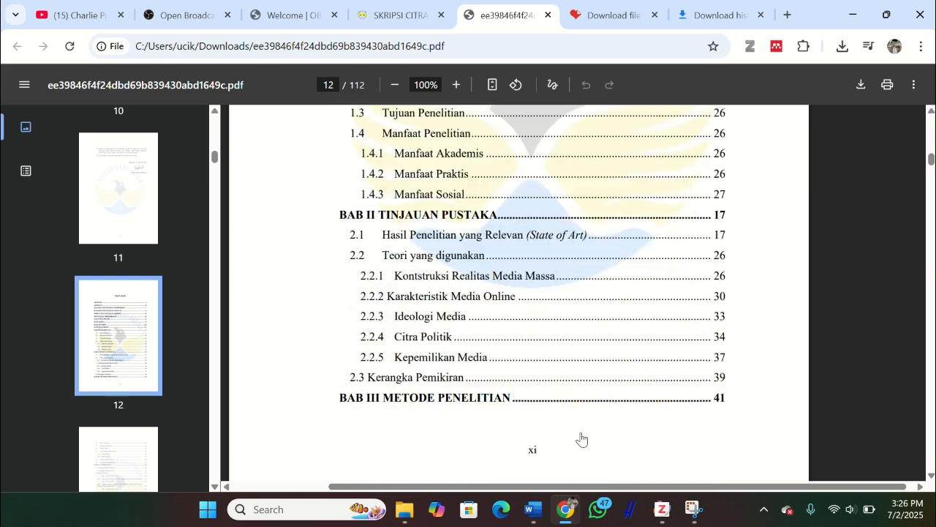
# Step: Copy the Indonesian abstract text from the reference PDF in Chrome and return to the Word outline
pyautogui.moveTo(533, 509)
pyautogui.click(463, 466)
pyautogui.scroll(15, 529, 305)
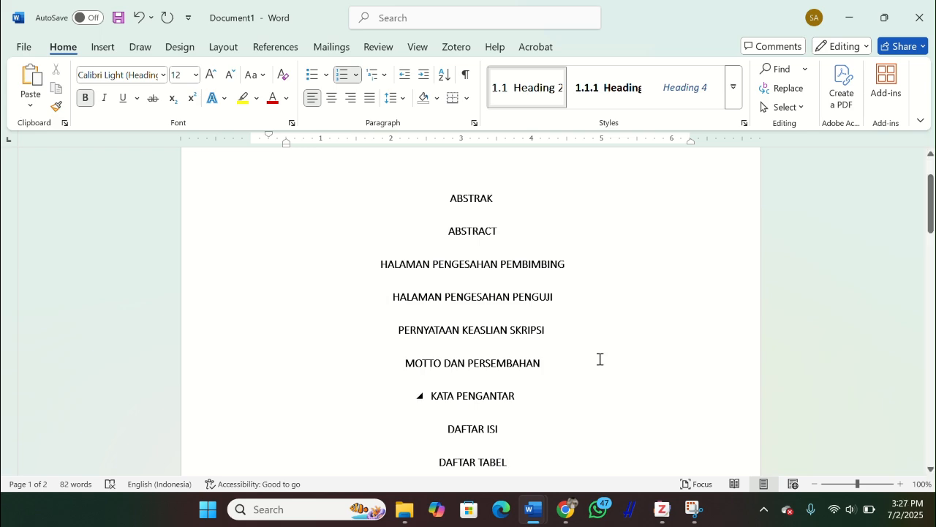
pyautogui.scroll(-5, 600, 359)
pyautogui.scroll(6, 512, 301)
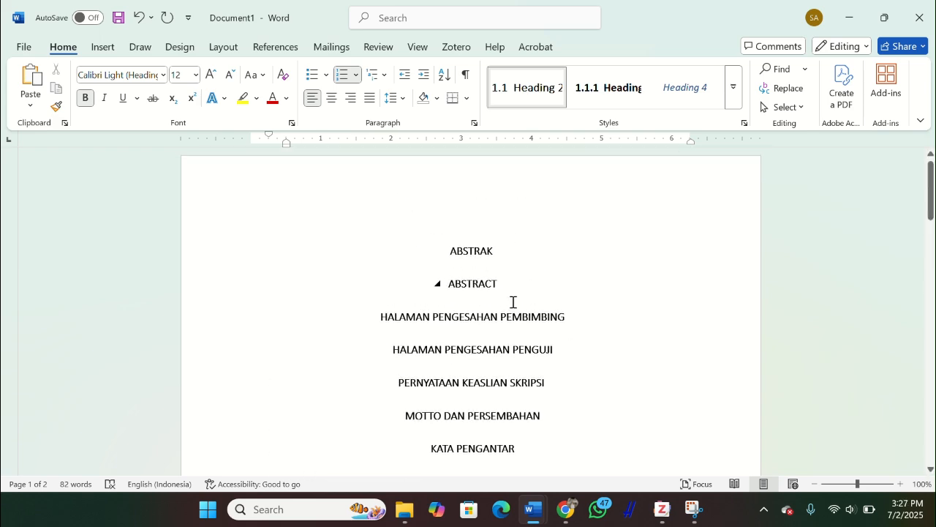
pyautogui.moveTo(566, 509)
pyautogui.click(561, 456)
pyautogui.scroll(6, 606, 334)
pyautogui.scroll(20, 607, 338)
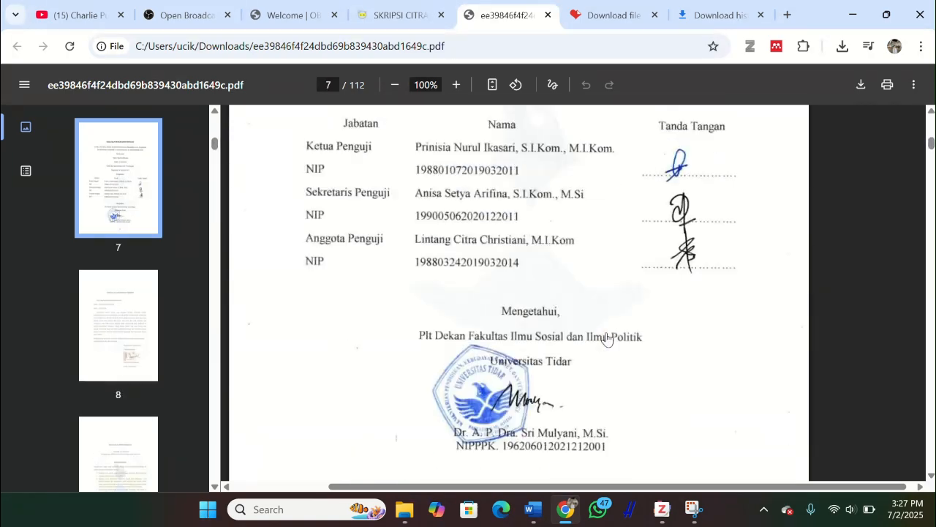
pyautogui.moveTo(342, 284); pyautogui.dragTo(585, 313)
pyautogui.click(533, 509)
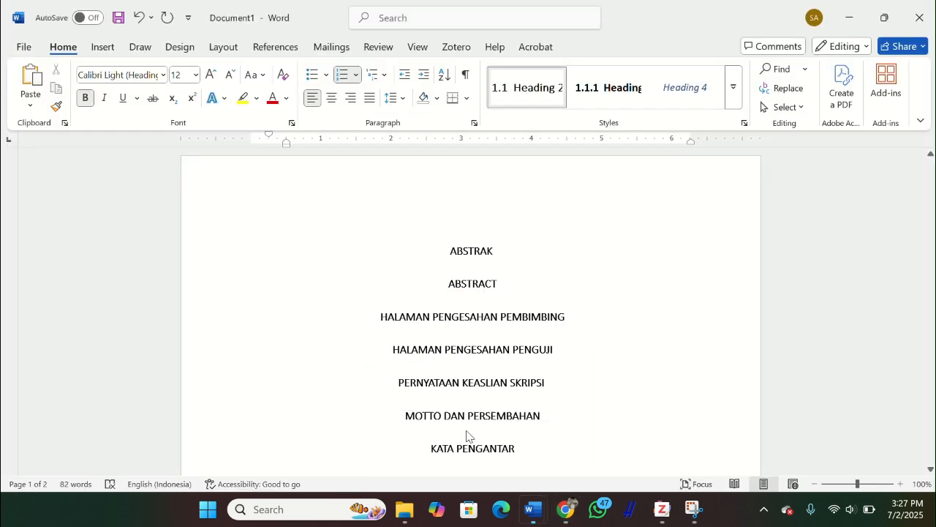
# Step: Paste the copied abstract text beneath the ABSTRAK heading
pyautogui.click(500, 252)
pyautogui.hotkey('ctrl', 'Return')
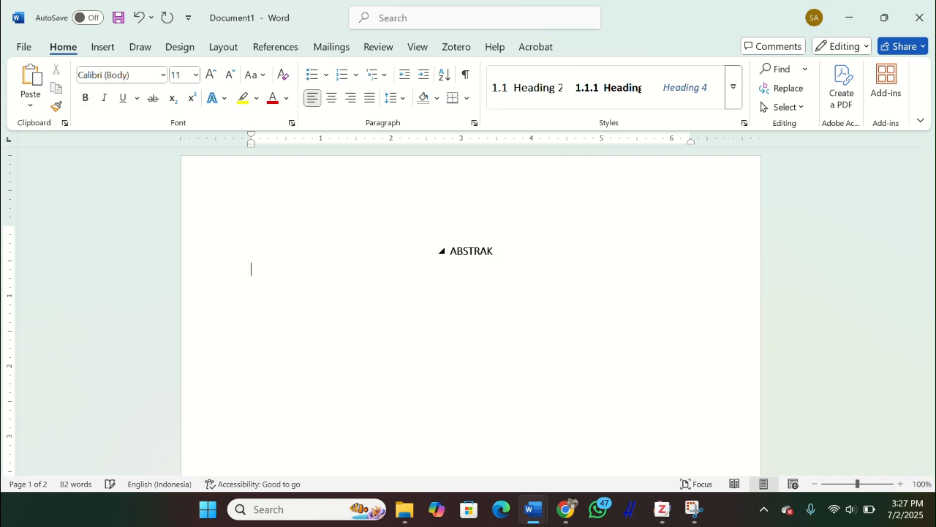
pyautogui.scroll(-6, 501, 252)
pyautogui.scroll(2, 501, 251)
pyautogui.hotkey('ctrl', 'v')
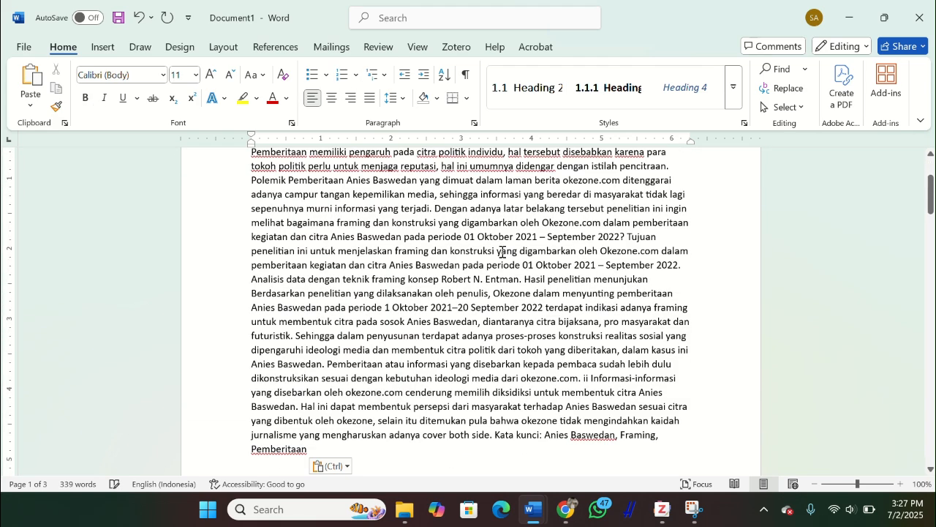
# Step: Try to insert a page break after the ABSTRACT heading
pyautogui.scroll(-10, 529, 328)
pyautogui.click(502, 255)
pyautogui.hotkey('ctrl', 'Return')
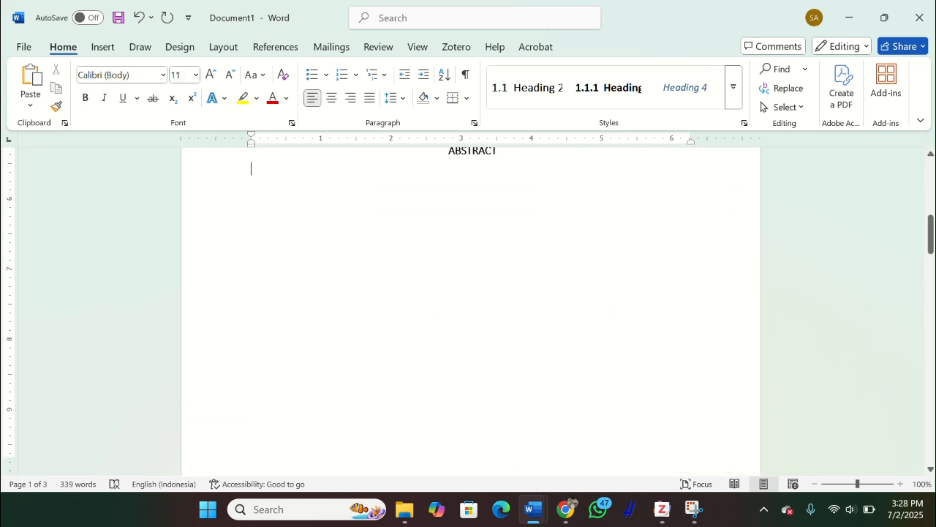
pyautogui.click(223, 46)
pyautogui.click(198, 69)
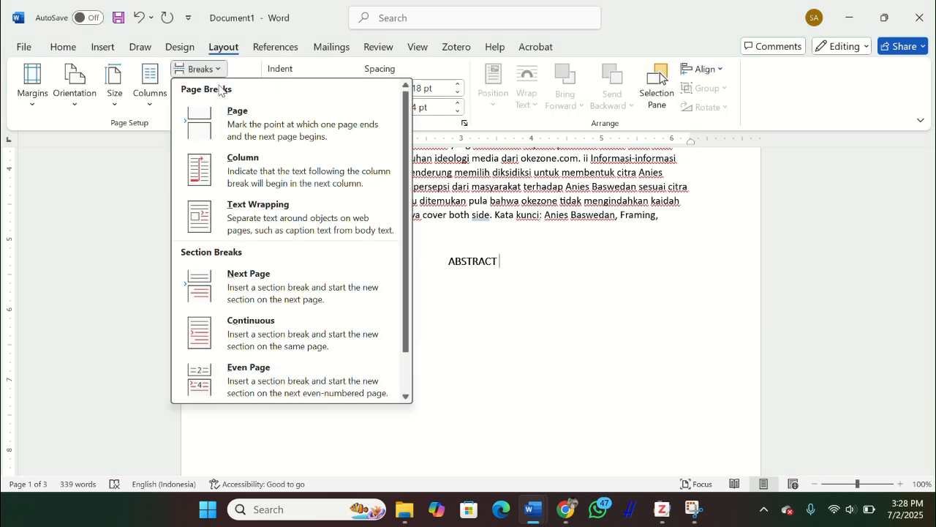
pyautogui.click(234, 111)
pyautogui.scroll(10, 359, 437)
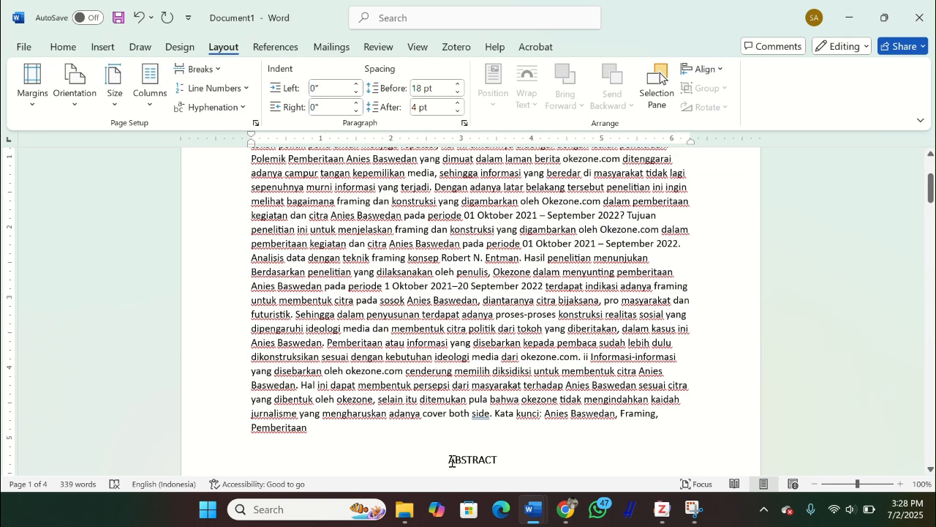
pyautogui.click(451, 461)
pyautogui.click(142, 16)
pyautogui.click(144, 16)
pyautogui.scroll(8, 502, 300)
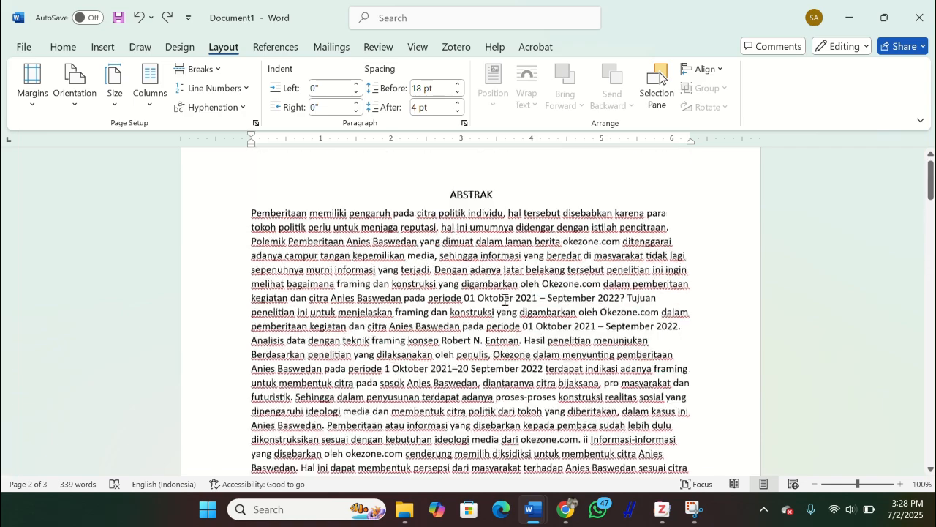
# Step: Insert a next-page section break so that ABSTRACT starts on its own page
pyautogui.scroll(-11, 503, 299)
pyautogui.scroll(1, 498, 304)
pyautogui.click(207, 68)
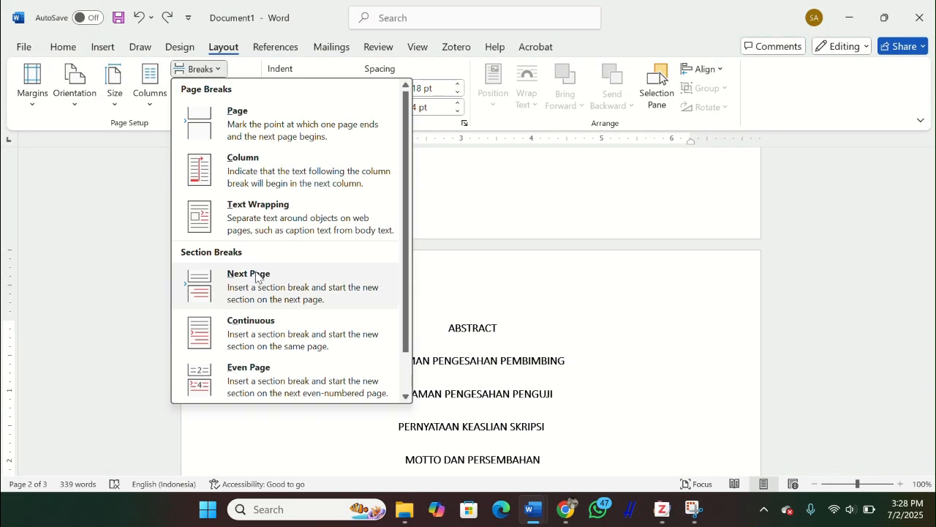
pyautogui.click(257, 271)
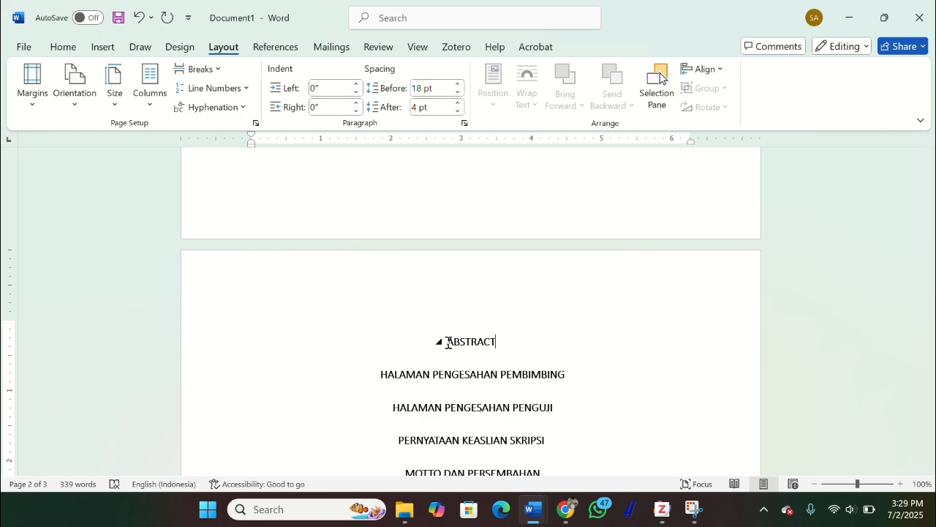
# Step: Try to insert a next-page section break after the ABSTRACT heading
pyautogui.scroll(6, 455, 320)
pyautogui.scroll(-5, 490, 292)
pyautogui.click(498, 408)
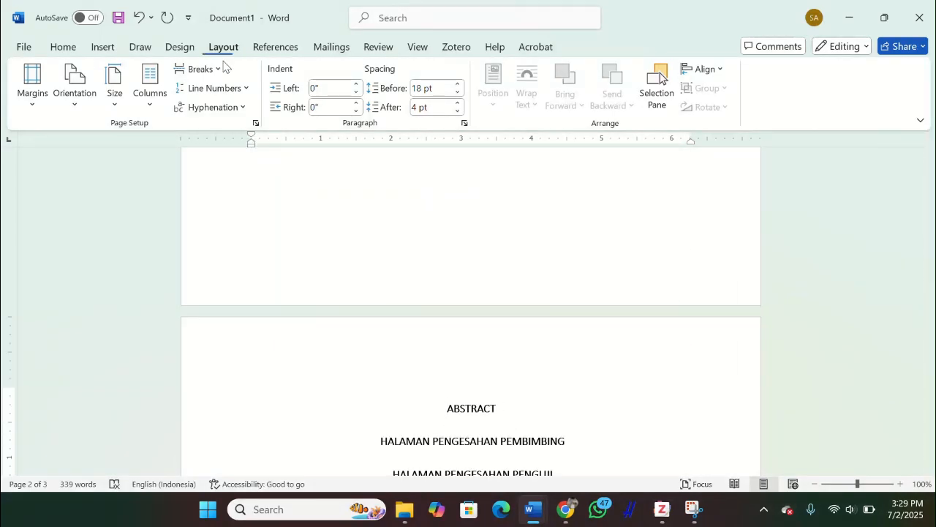
pyautogui.click(199, 70)
pyautogui.click(218, 282)
pyautogui.scroll(-15, 458, 251)
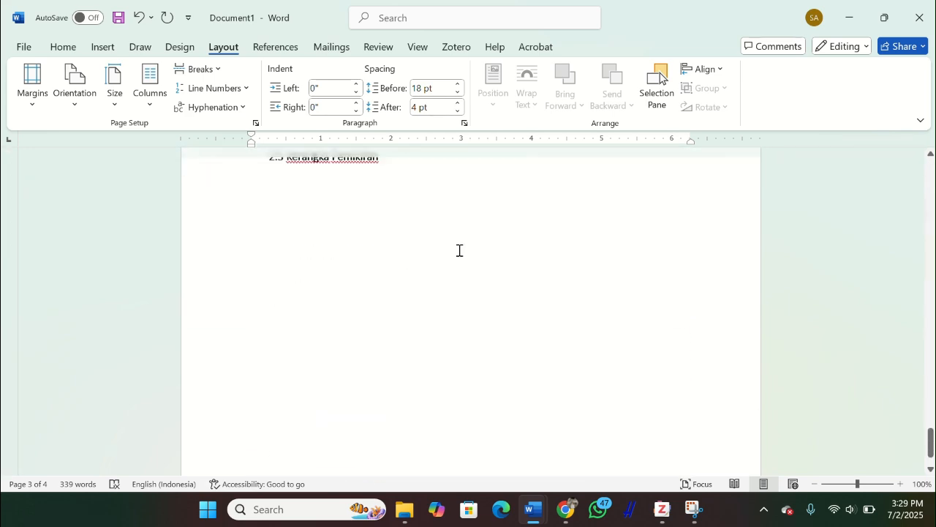
pyautogui.scroll(12, 458, 253)
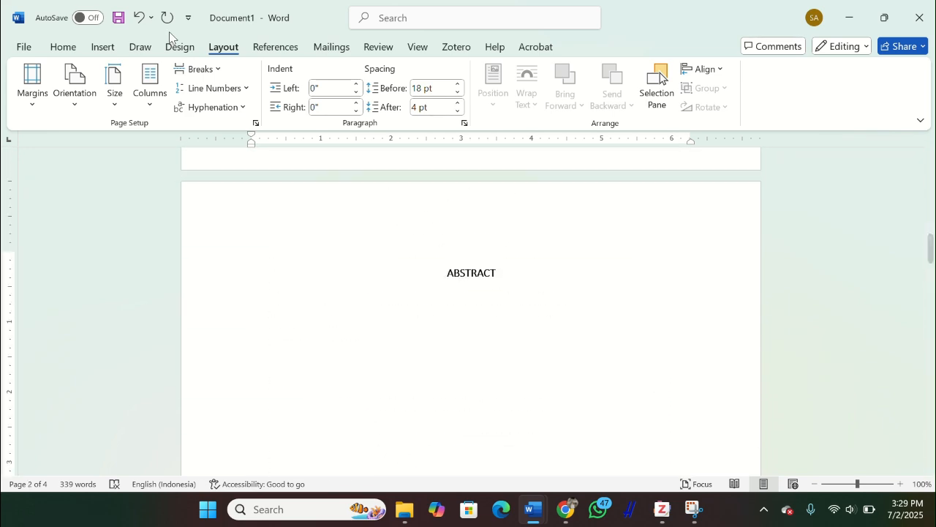
pyautogui.click(144, 14)
pyautogui.hotkey('ctrl', 'z')
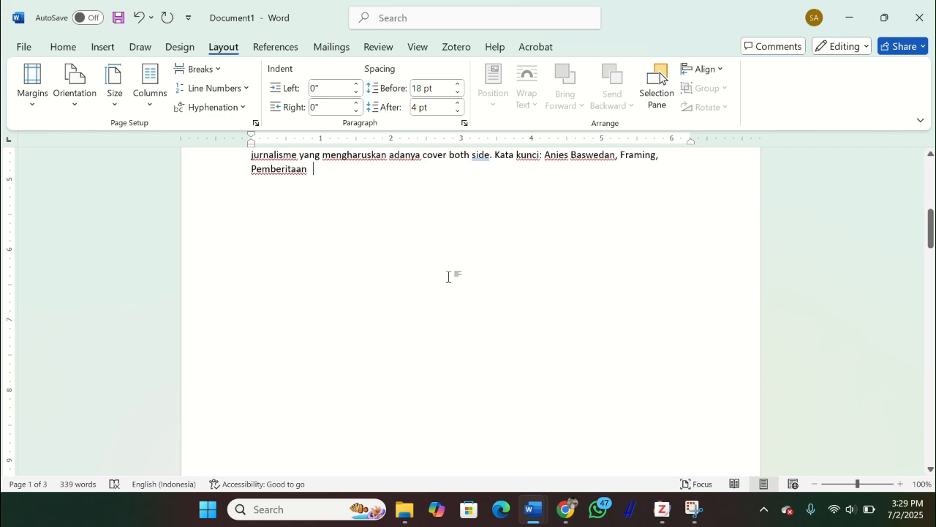
# Step: Try to delete the break before the ABSTRACT heading
pyautogui.press('BackSpace')
pyautogui.scroll(-5, 392, 348)
pyautogui.click(253, 379)
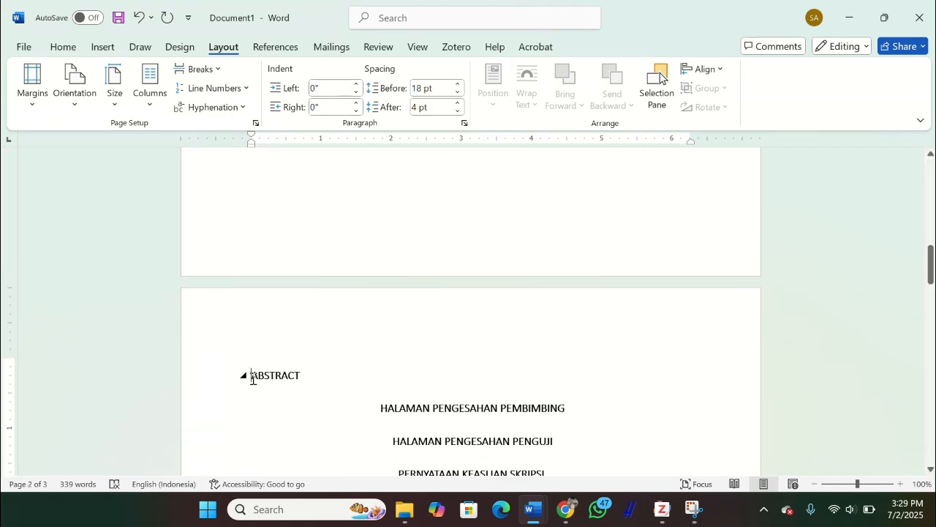
pyautogui.press('BackSpace')
pyautogui.scroll(-10, 379, 244)
pyautogui.scroll(3, 317, 368)
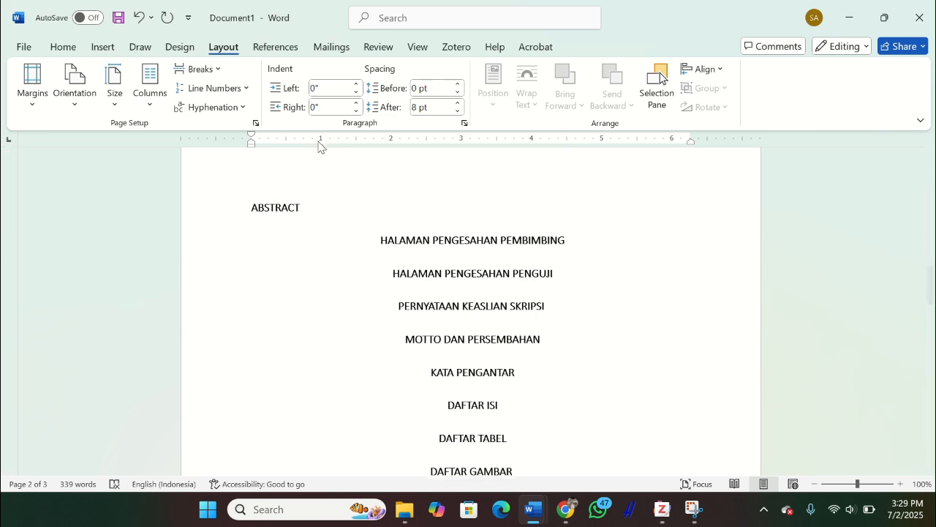
pyautogui.click(139, 18)
pyautogui.click(139, 17)
pyautogui.click(139, 17)
pyautogui.click(139, 18)
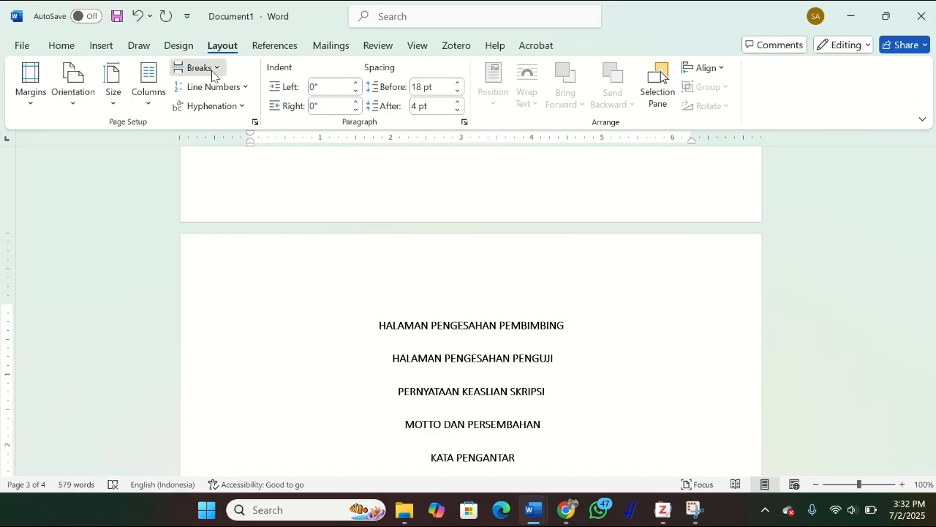
# Step: Insert a next-page section break after HALAMAN PENGESAHAN PEMBIMBING to separate it from the headings that follow
pyautogui.click(212, 72)
pyautogui.click(229, 274)
pyautogui.scroll(7, 391, 268)
pyautogui.scroll(-2, 391, 268)
pyautogui.scroll(9, 391, 268)
pyautogui.scroll(-18, 391, 267)
pyautogui.scroll(9, 391, 267)
# Step: Copy the remaining part of the English abstract from the reference PDF and paste it at the end of the ABSTRACT page's text
pyautogui.moveTo(567, 510)
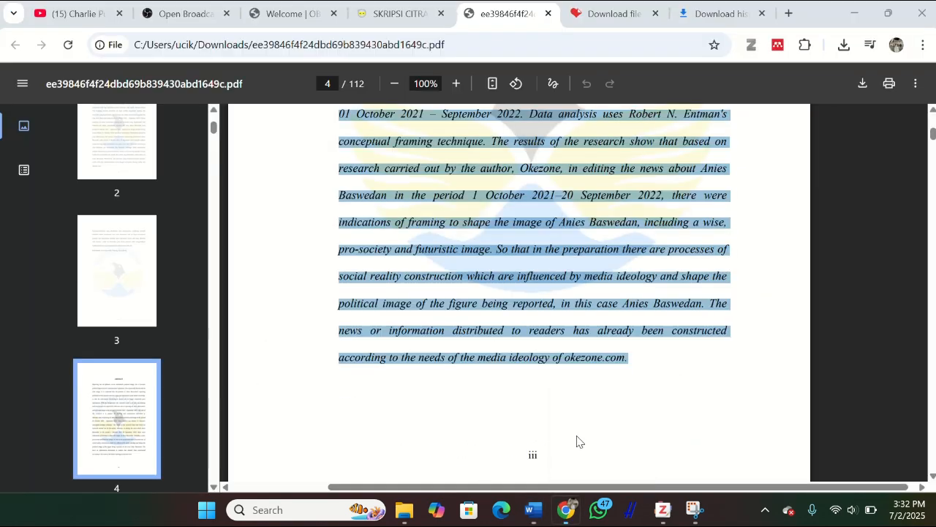
pyautogui.click(577, 440)
pyautogui.scroll(-8, 654, 326)
pyautogui.scroll(2, 654, 326)
pyautogui.moveTo(341, 230); pyautogui.dragTo(563, 395)
pyautogui.hotkey('ctrl', 'c')
pyautogui.click(534, 521)
pyautogui.scroll(11, 470, 337)
pyautogui.click(523, 412)
pyautogui.hotkey('ctrl', 'v')
pyautogui.scroll(3, 276, 221)
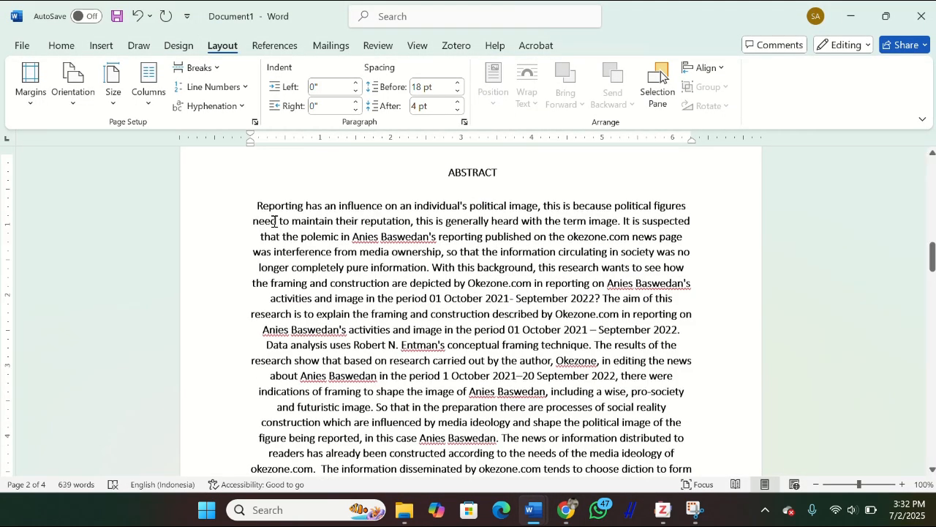
pyautogui.moveTo(257, 209); pyautogui.dragTo(510, 414)
# Step: Examine the Halaman Pengesahan Pembimbing and Halaman Pengesahan Penguji pages in the reference PDF in Chrome
pyautogui.scroll(-10, 509, 414)
pyautogui.moveTo(567, 510)
pyautogui.click(578, 440)
pyautogui.scroll(-12, 577, 364)
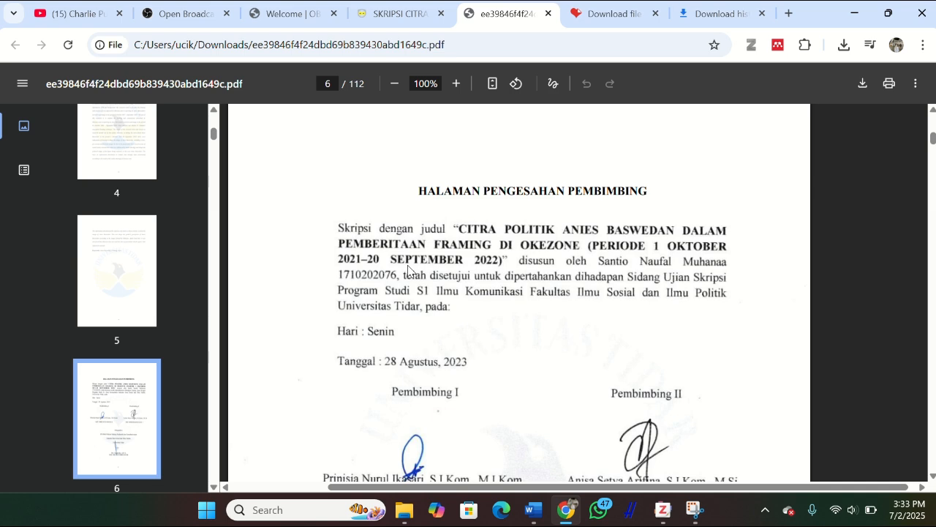
pyautogui.scroll(-12, 351, 242)
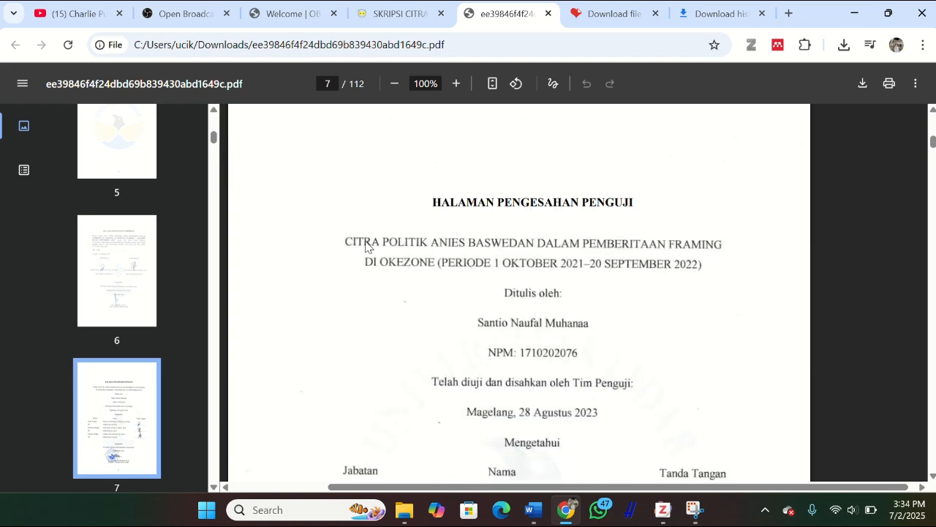
pyautogui.scroll(-2, 548, 296)
# Step: Copy the examiners' approval page from the Word version of the thesis and paste it under HALAMAN PENGESAHAN PEMBIMBING in the outline
pyautogui.click(535, 510)
pyautogui.click(585, 410)
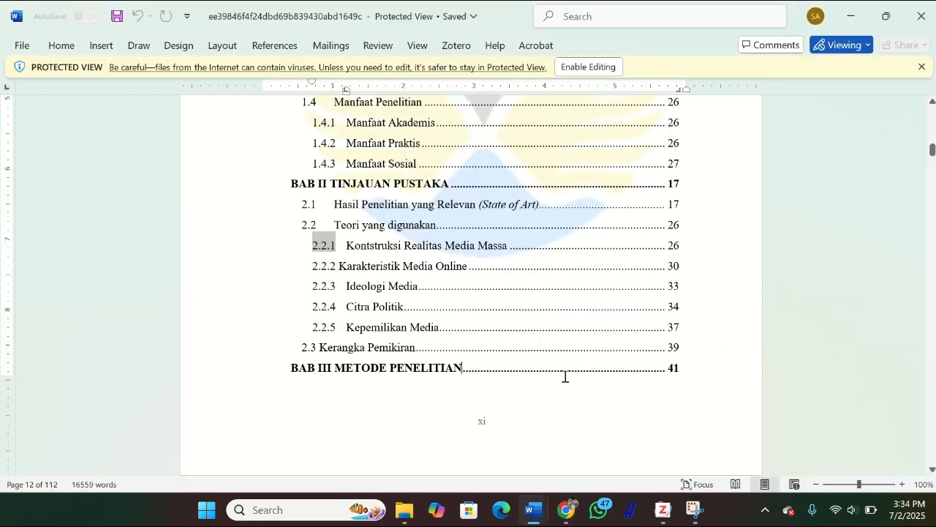
pyautogui.scroll(-5, 566, 376)
pyautogui.scroll(-20, 566, 376)
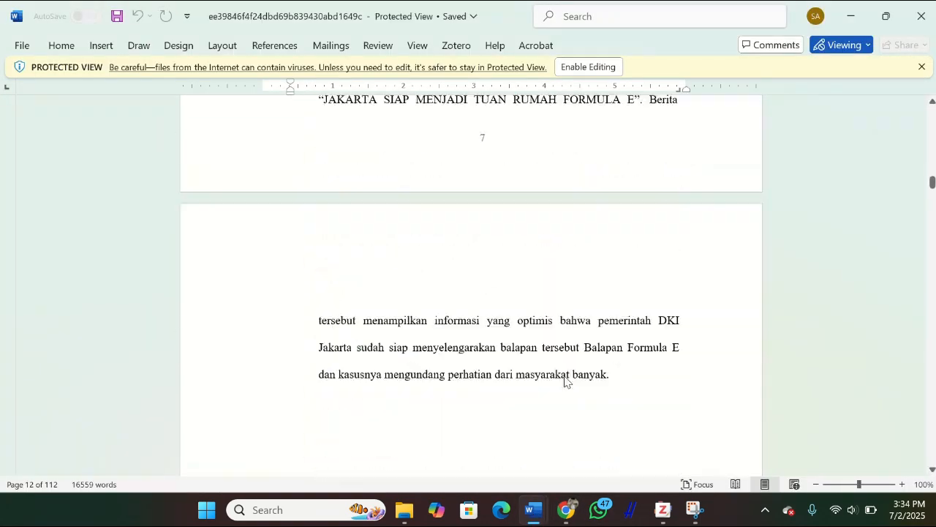
pyautogui.scroll(-10, 565, 376)
pyautogui.moveTo(934, 194); pyautogui.dragTo(914, 159)
pyautogui.scroll(10, 714, 289)
pyautogui.scroll(10, 713, 288)
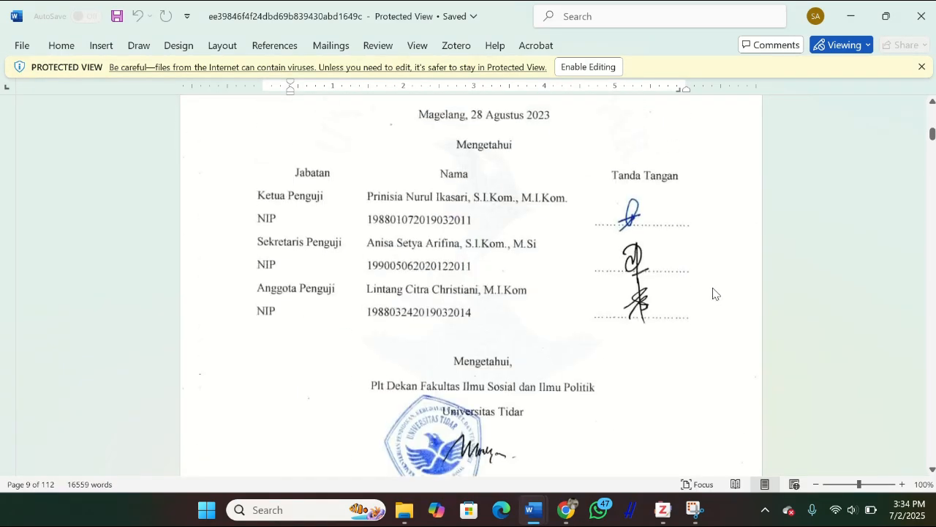
pyautogui.scroll(-2, 404, 231)
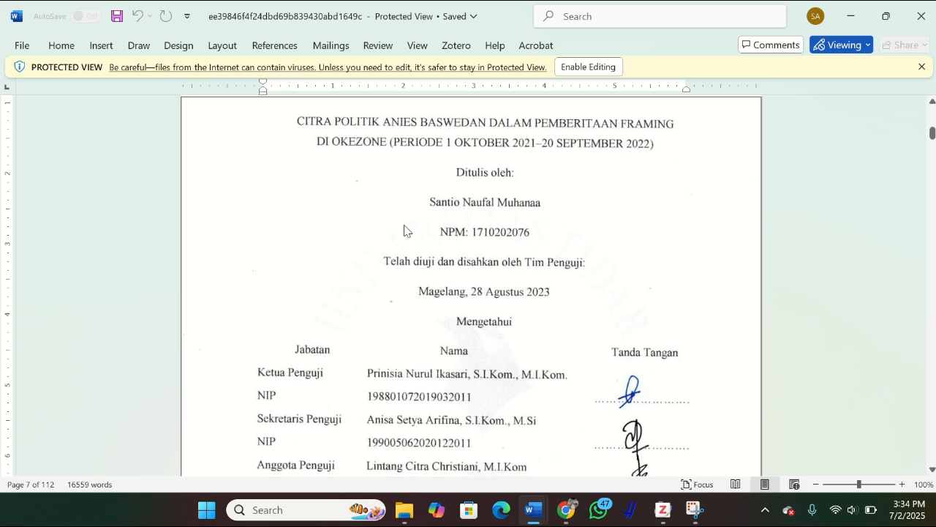
pyautogui.click(535, 509)
pyautogui.scroll(-10, 351, 312)
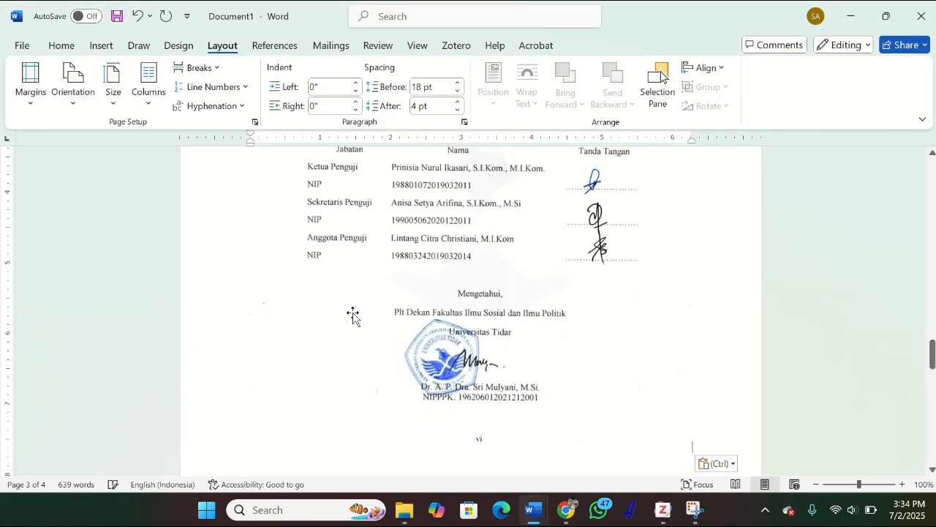
# Step: Insert a next-page section break after HALAMAN PENGESAHAN PENGUJI
pyautogui.click(399, 295)
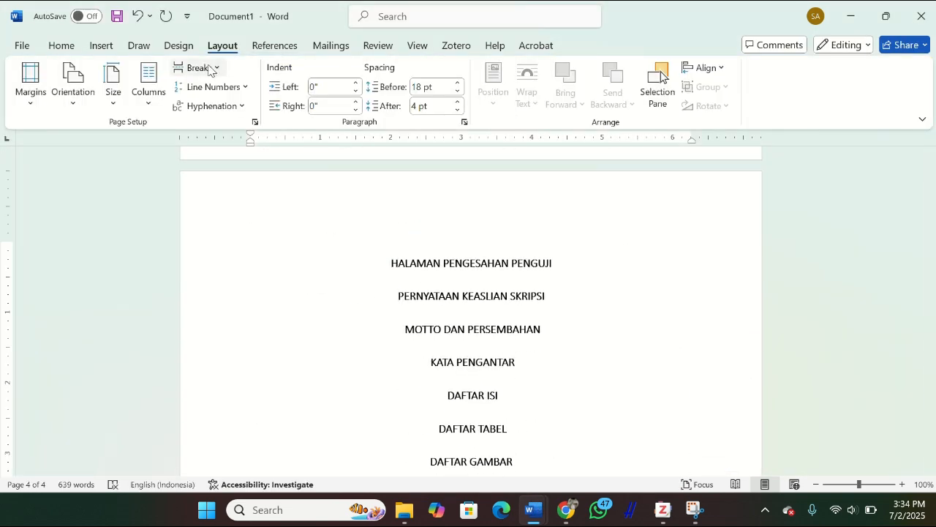
pyautogui.click(198, 67)
pyautogui.click(219, 271)
# Step: Compare the supervisor and examiner approval pages in the Word version of the thesis with the page pasted in the outline
pyautogui.moveTo(533, 509)
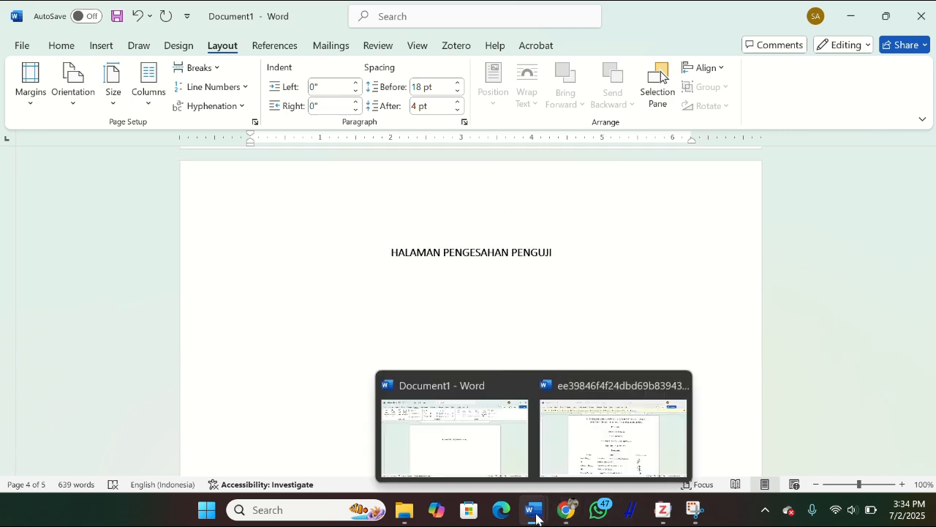
pyautogui.click(615, 429)
pyautogui.scroll(-5, 619, 291)
pyautogui.scroll(5, 620, 295)
pyautogui.scroll(-10, 619, 296)
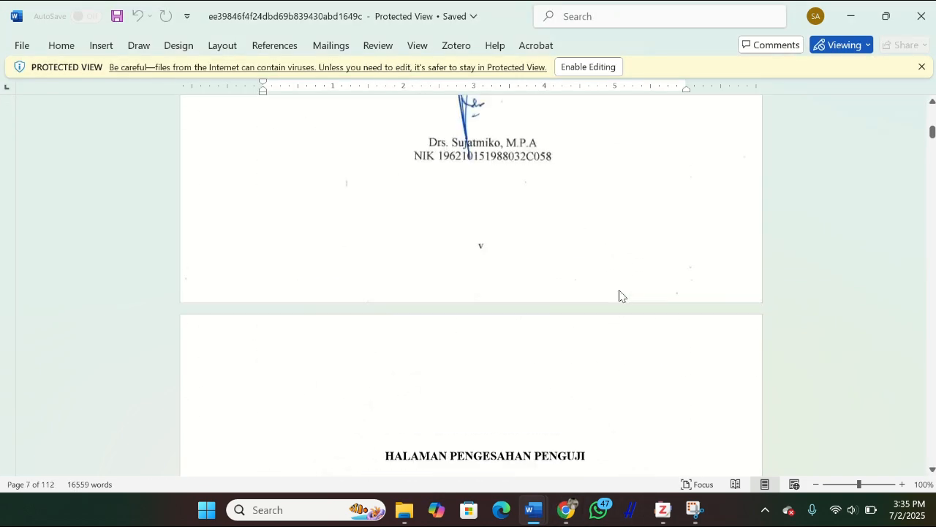
pyautogui.scroll(2, 618, 295)
pyautogui.moveTo(533, 509)
pyautogui.click(453, 444)
pyautogui.scroll(20, 524, 334)
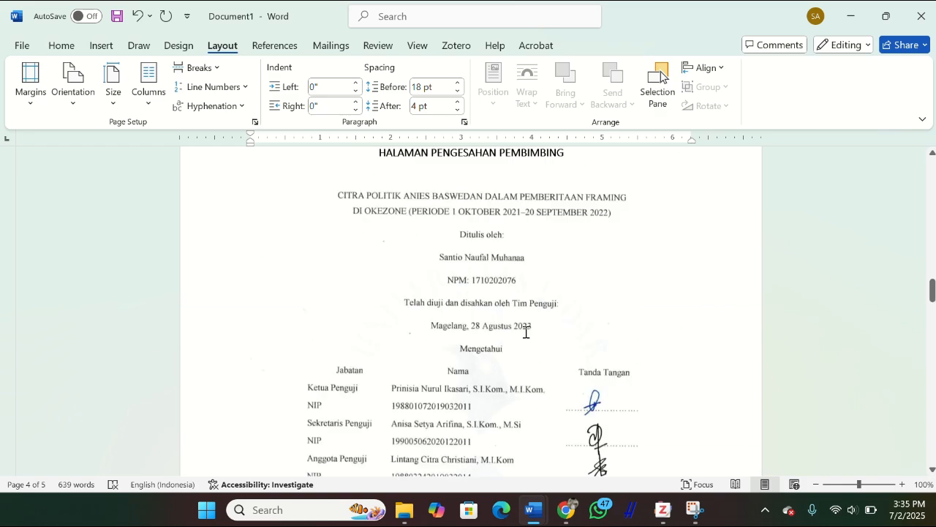
pyautogui.scroll(-6, 525, 334)
pyautogui.scroll(-3, 525, 334)
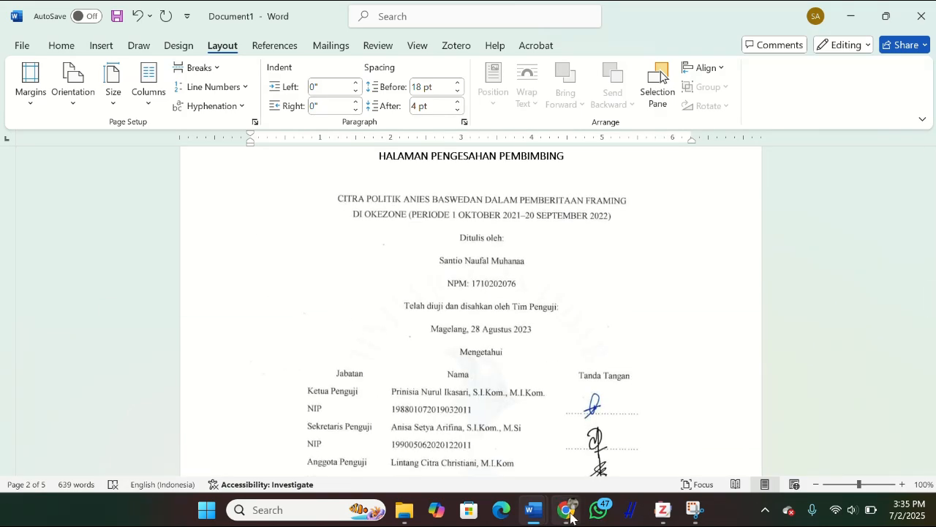
pyautogui.moveTo(533, 509)
pyautogui.click(614, 432)
pyautogui.scroll(-4, 512, 299)
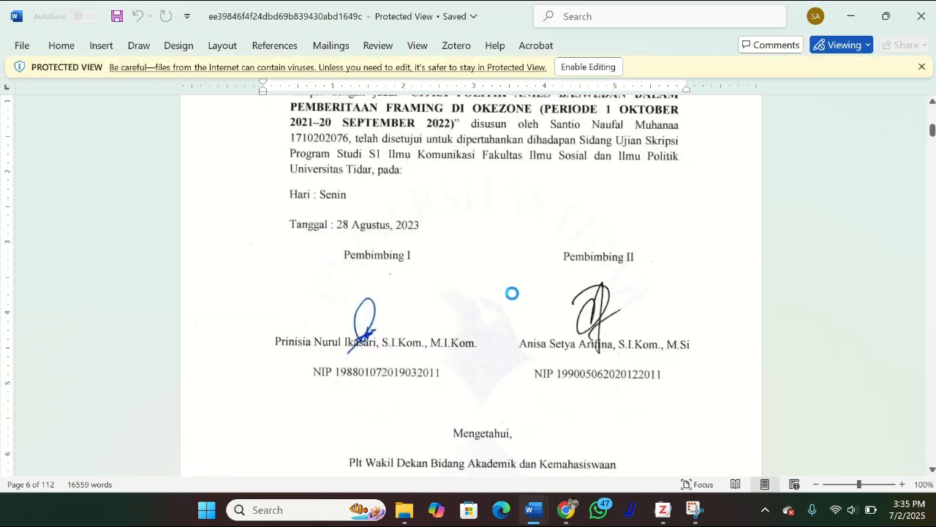
# Step: Paste the copied examiners' approval page into the outline and delete the misplaced one under HALAMAN PENGESAHAN PEMBIMBING
pyautogui.click(457, 431)
pyautogui.hotkey('ctrl', 'v')
pyautogui.scroll(16, 646, 247)
pyautogui.press('Delete')
pyautogui.moveTo(533, 510)
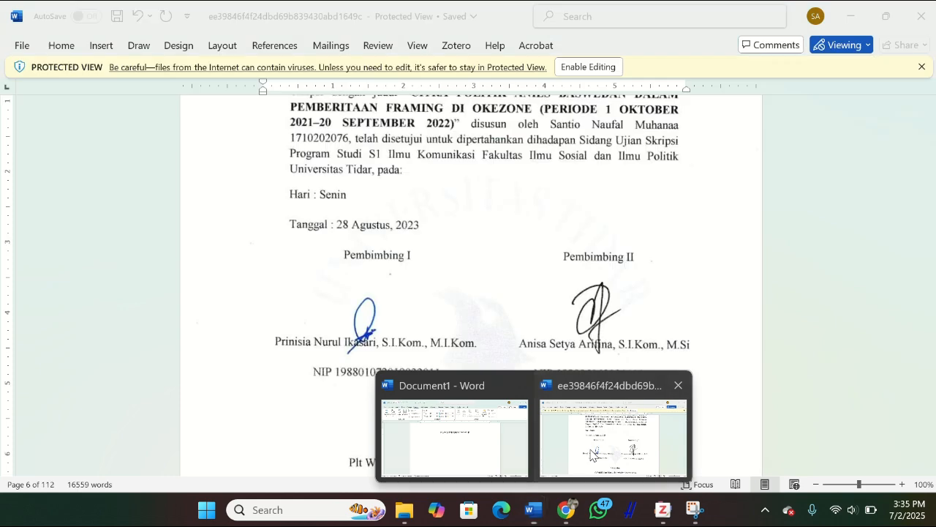
# Step: Paste the examiners' approval page from the Word version of the thesis under HALAMAN PENGESAHAN PENGUJI in the outline
pyautogui.click(613, 437)
pyautogui.click(495, 459)
pyautogui.scroll(-12, 560, 355)
pyautogui.click(560, 355)
pyautogui.click(608, 447)
pyautogui.scroll(-5, 604, 447)
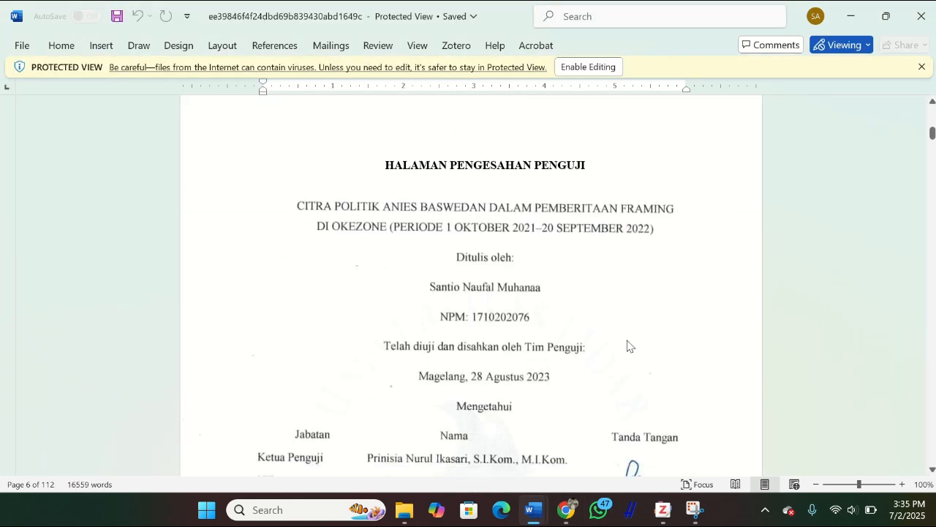
pyautogui.click(487, 447)
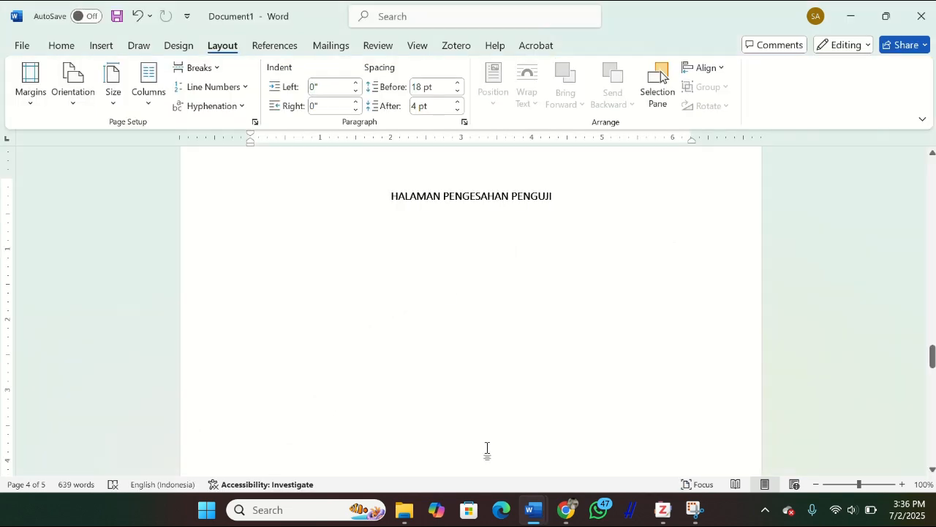
pyautogui.hotkey('ctrl', 'v')
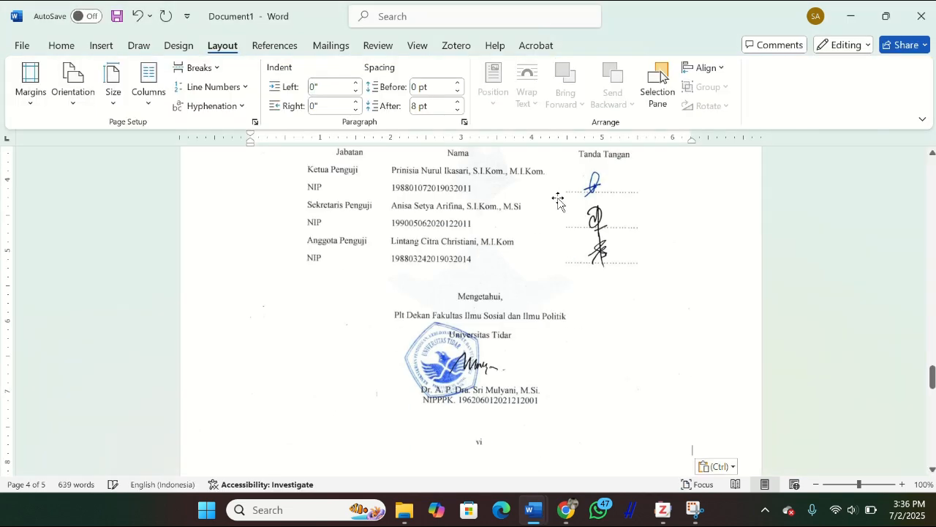
# Step: Insert a next-page section break between PERNYATAAN KEASLIAN SKRIPSI and MOTTO DAN PERSEMBAHAN in the outline
pyautogui.scroll(-10, 578, 249)
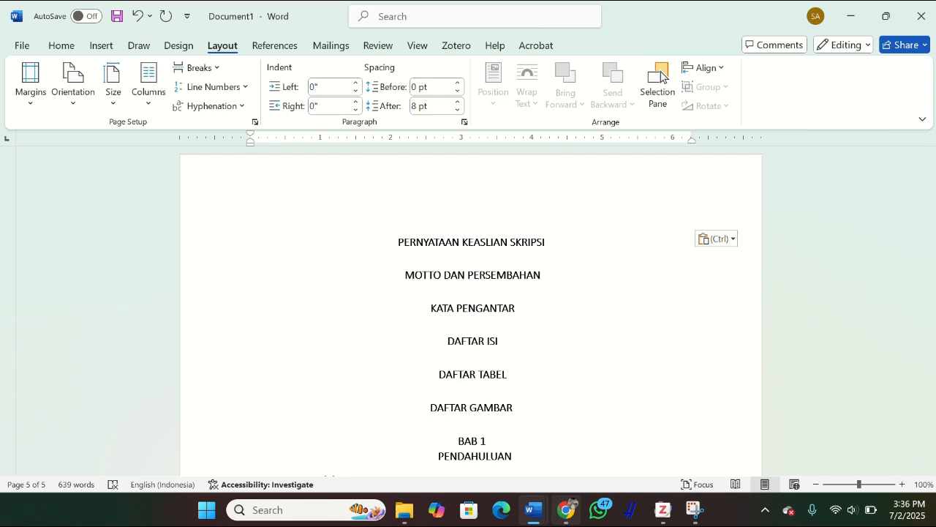
pyautogui.moveTo(533, 510)
pyautogui.click(616, 431)
pyautogui.scroll(-5, 648, 317)
pyautogui.click(483, 442)
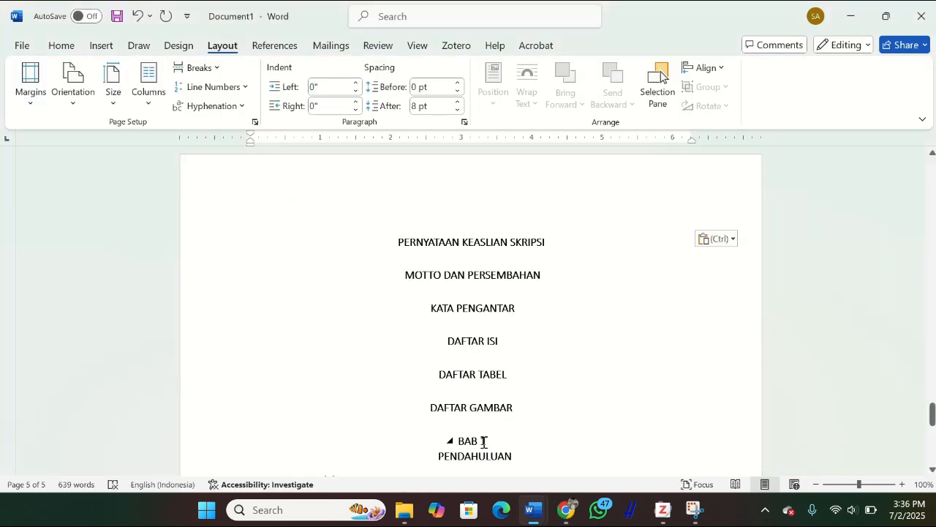
pyautogui.click(198, 68)
pyautogui.click(244, 293)
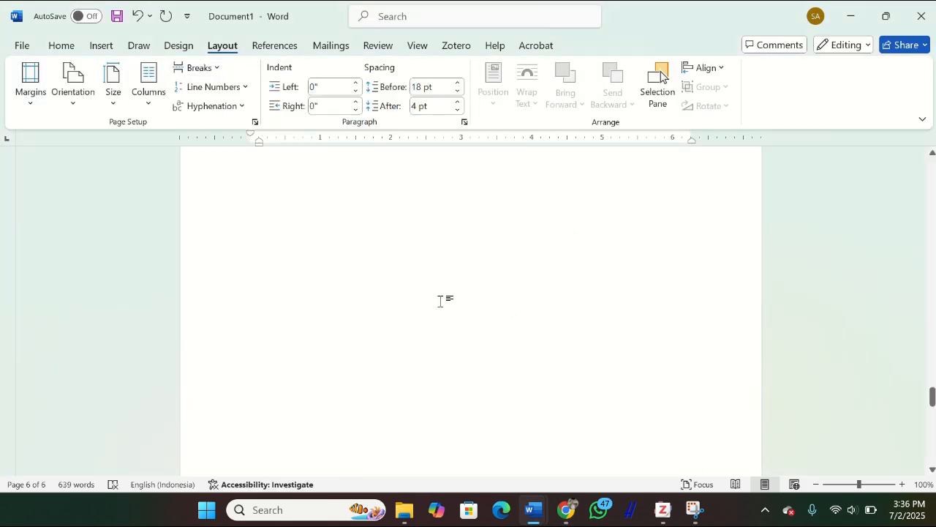
pyautogui.scroll(-3, 452, 430)
pyautogui.click(548, 286)
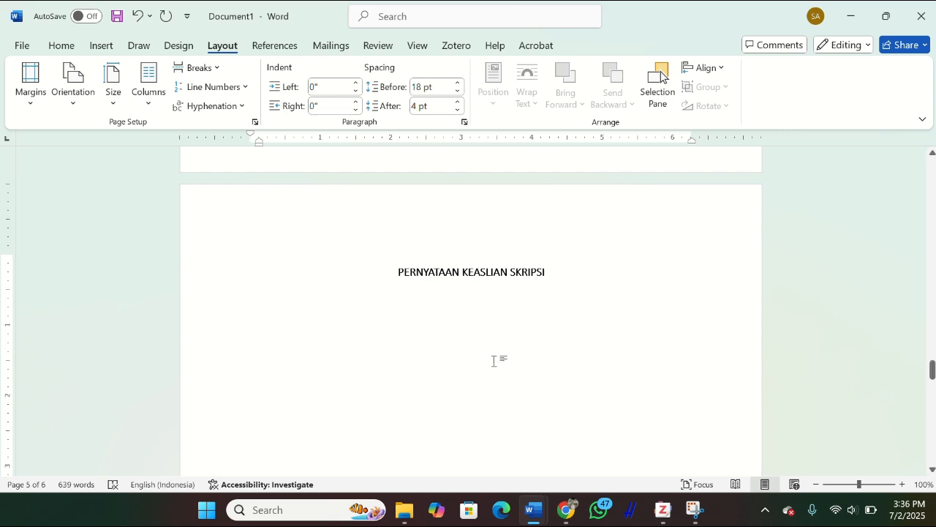
# Step: Copy the originality statement from the Word version of the thesis and paste it under PERNYATAAN KEASLIAN SKRIPSI in the outline
pyautogui.moveTo(533, 510)
pyautogui.click(627, 436)
pyautogui.click(487, 439)
pyautogui.scroll(10, 585, 400)
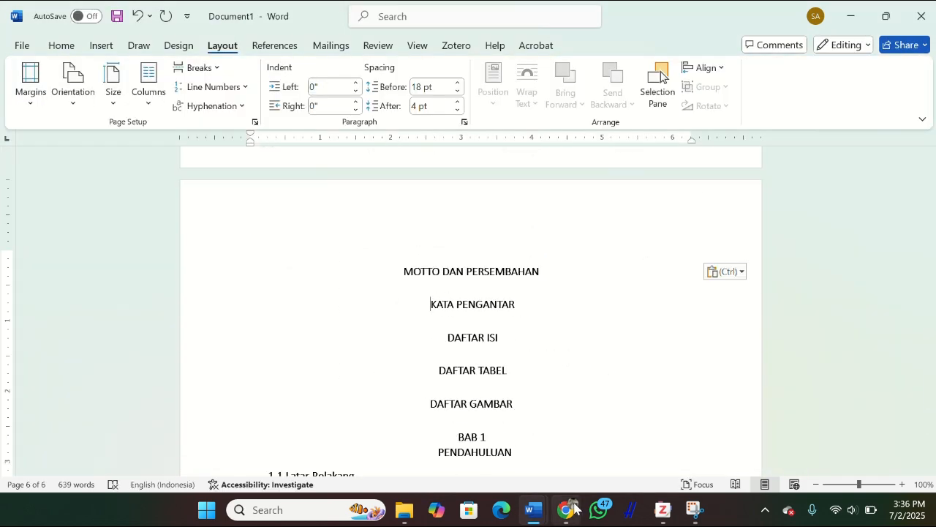
# Step: Copy the full motto and dedication text, through the third numbered item, from the Word version of the thesis
pyautogui.click(627, 437)
pyautogui.scroll(-10, 594, 346)
pyautogui.moveTo(436, 191); pyautogui.dragTo(671, 316)
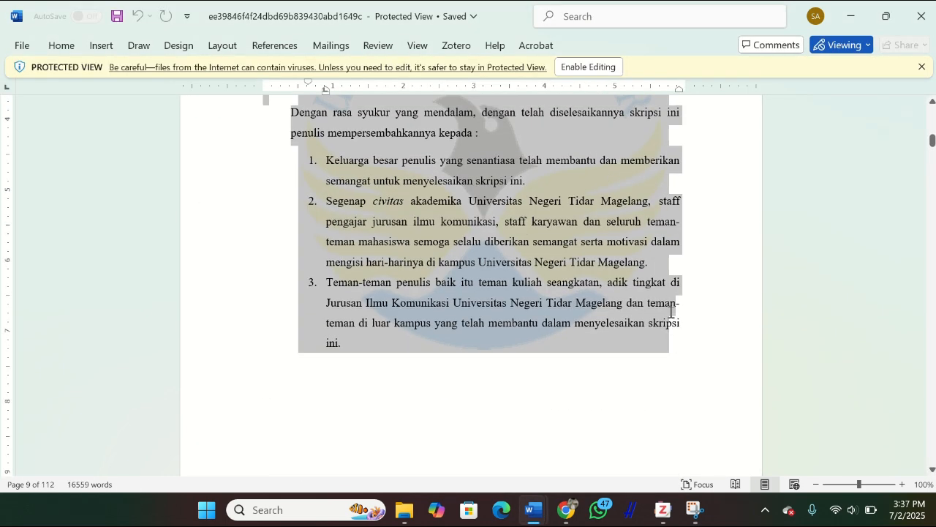
# Step: Insert a break before KATA PENGANTAR in the outline so MOTTO DAN PERSEMBAHAN has its own page
pyautogui.moveTo(533, 510)
pyautogui.click(505, 466)
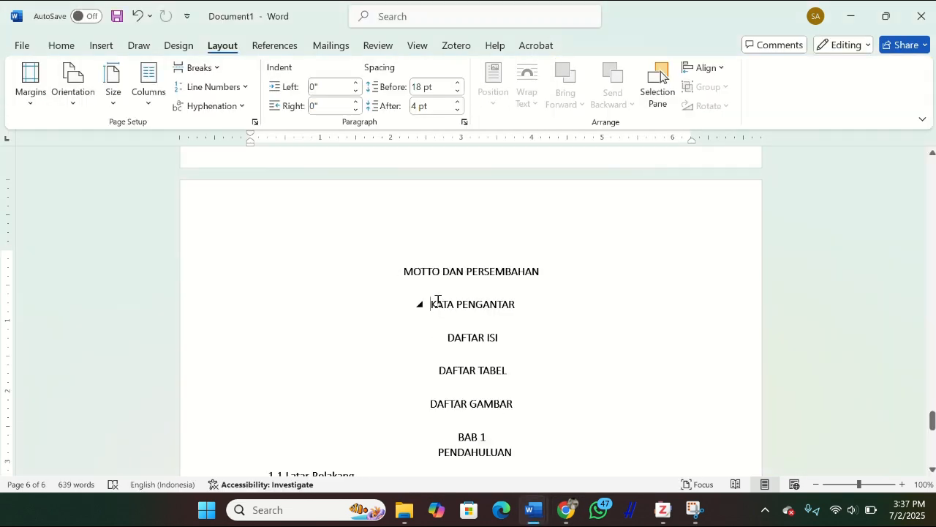
pyautogui.click(198, 68)
pyautogui.click(236, 110)
# Step: Try pasting the motto and dedication text under MOTTO DAN PERSEMBAHAN, undo it, check the source page and paste again
pyautogui.scroll(5, 472, 290)
pyautogui.scroll(-5, 473, 291)
pyautogui.click(548, 185)
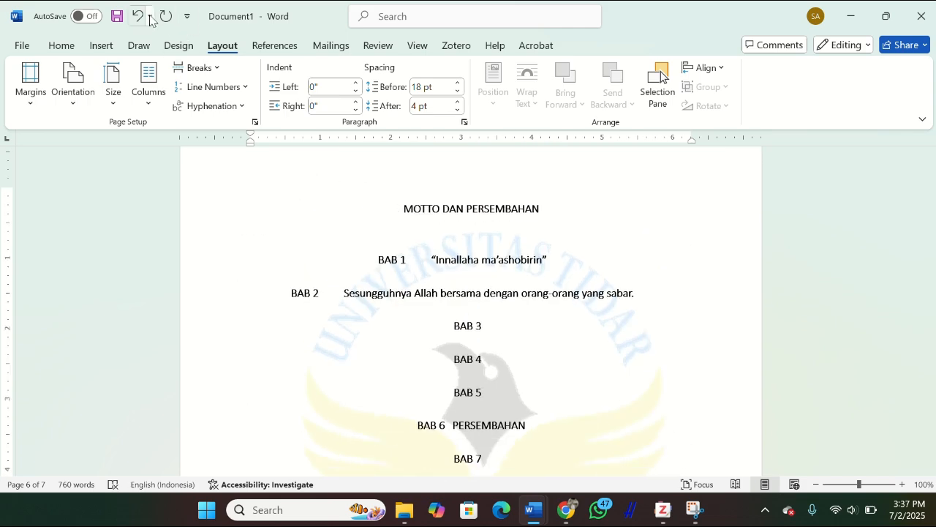
pyautogui.hotkey('ctrl', 'z')
pyautogui.hotkey('alt', 'Tab')
pyautogui.scroll(4, 585, 443)
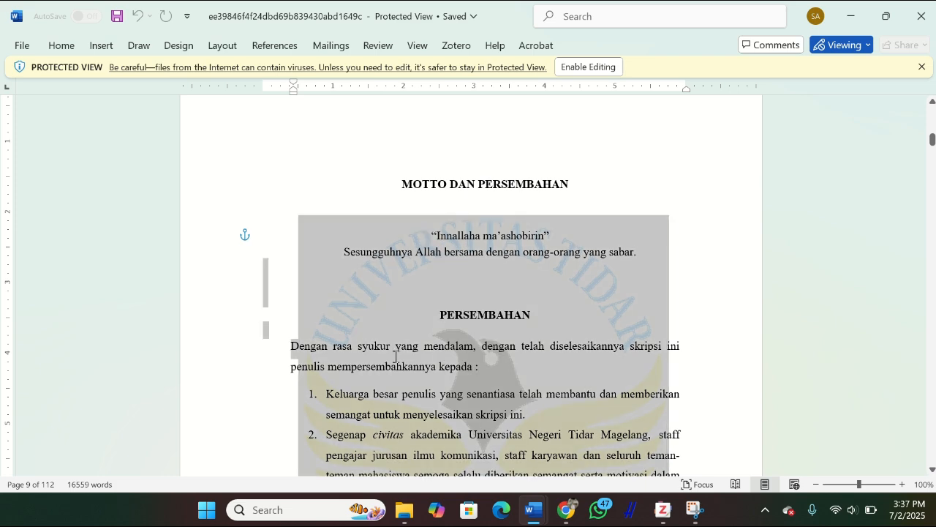
pyautogui.scroll(-4, 564, 445)
pyautogui.click(483, 458)
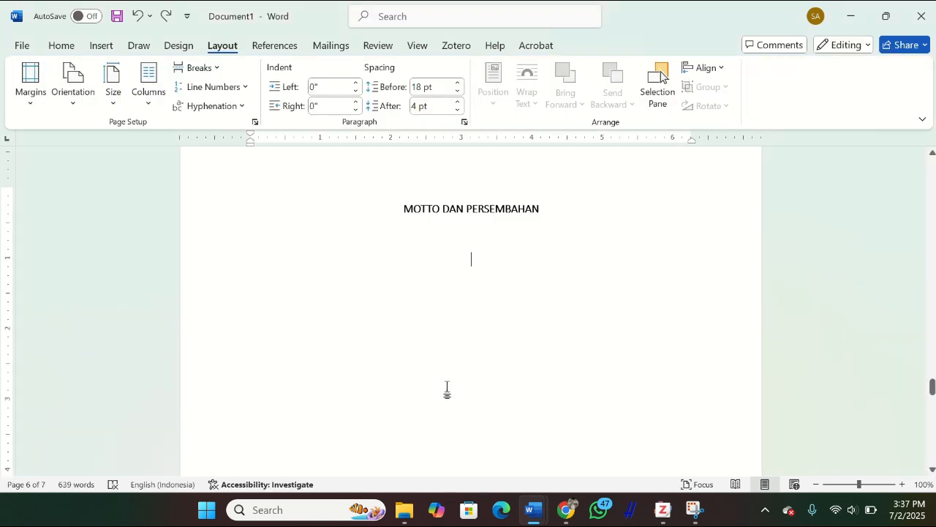
pyautogui.hotkey('ctrl', 'v')
# Step: Try to remove the BAB numbering from the pasted motto, blank and PERSEMBAHAN lines one by one
pyautogui.scroll(5, 434, 251)
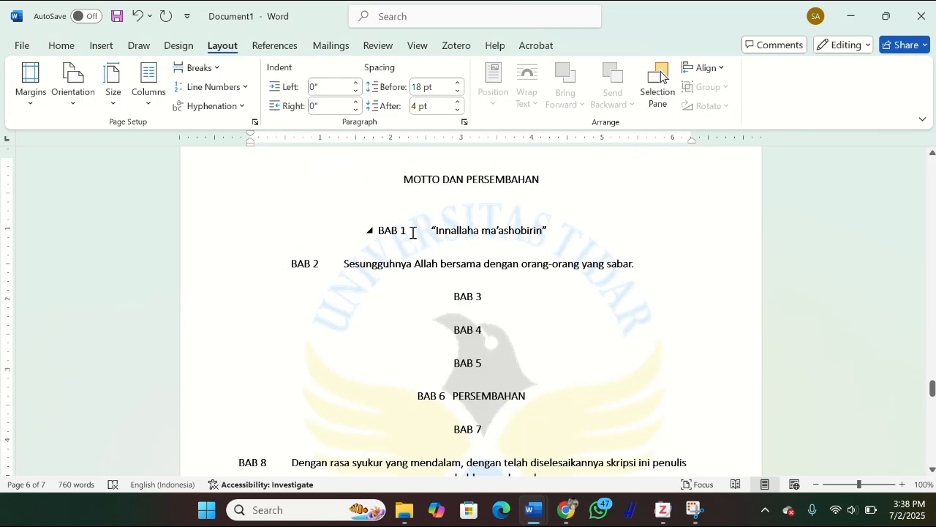
pyautogui.click(392, 230)
pyautogui.press('BackSpace')
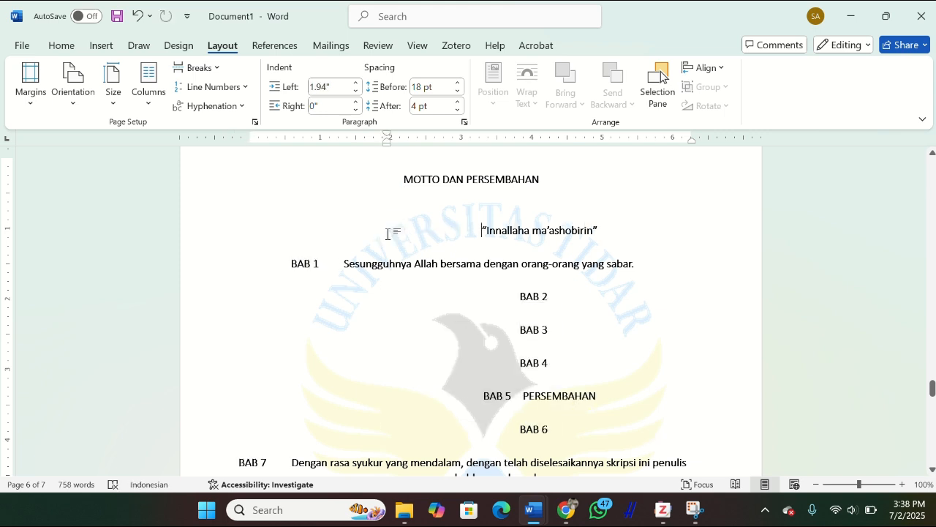
pyautogui.click(314, 266)
pyautogui.press('BackSpace')
pyautogui.click(503, 296)
pyautogui.press('BackSpace')
pyautogui.click(591, 330)
pyautogui.press('BackSpace')
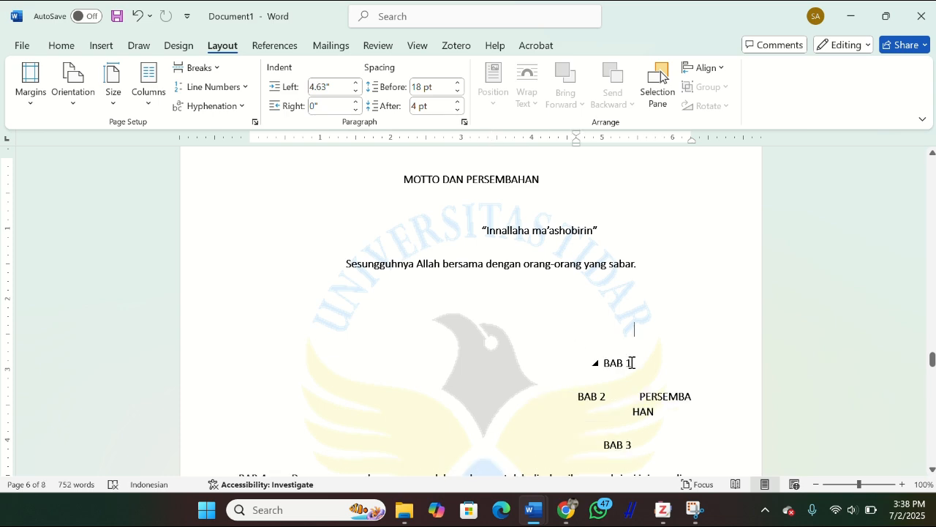
pyautogui.click(623, 396)
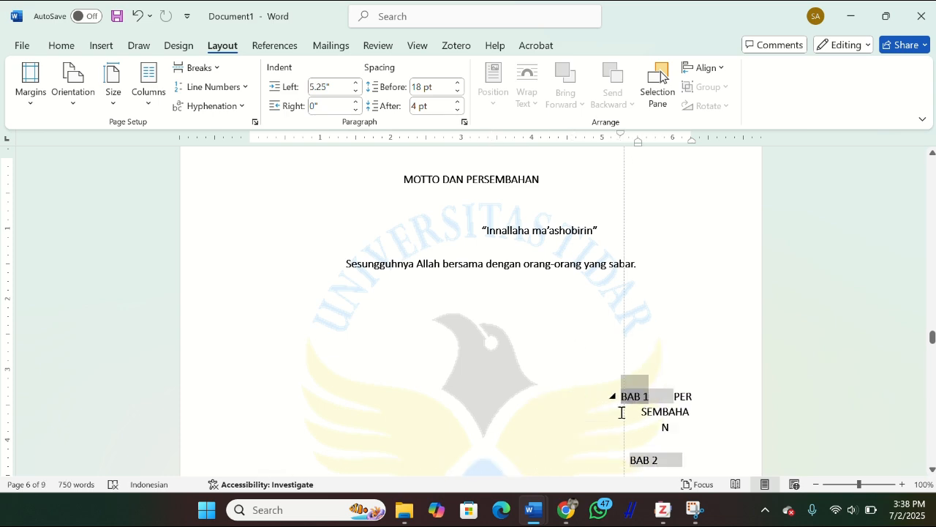
pyautogui.press('BackSpace')
# Step: Undo the numbering removals and the formatted paste under MOTTO DAN PERSEMBAHAN
pyautogui.scroll(-5, 624, 410)
pyautogui.click(138, 16)
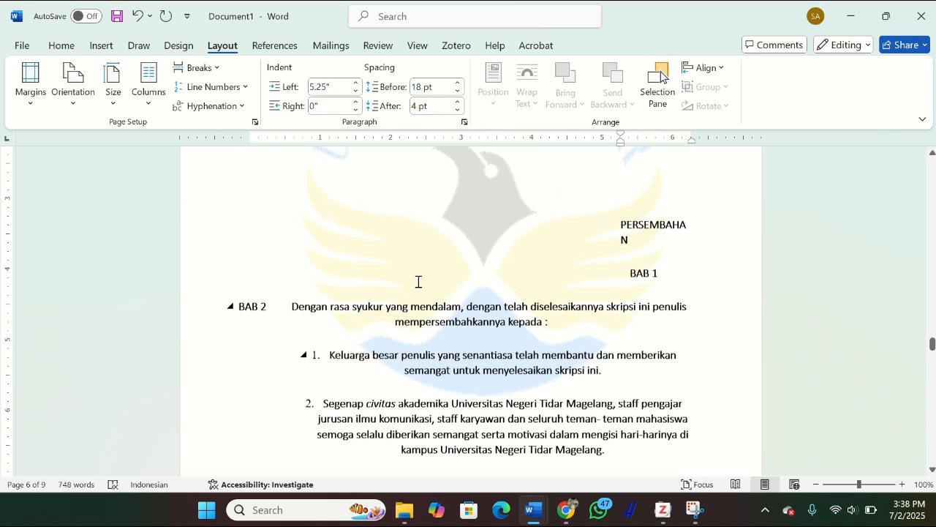
pyautogui.click(137, 16)
pyautogui.click(137, 16)
pyautogui.click(138, 16)
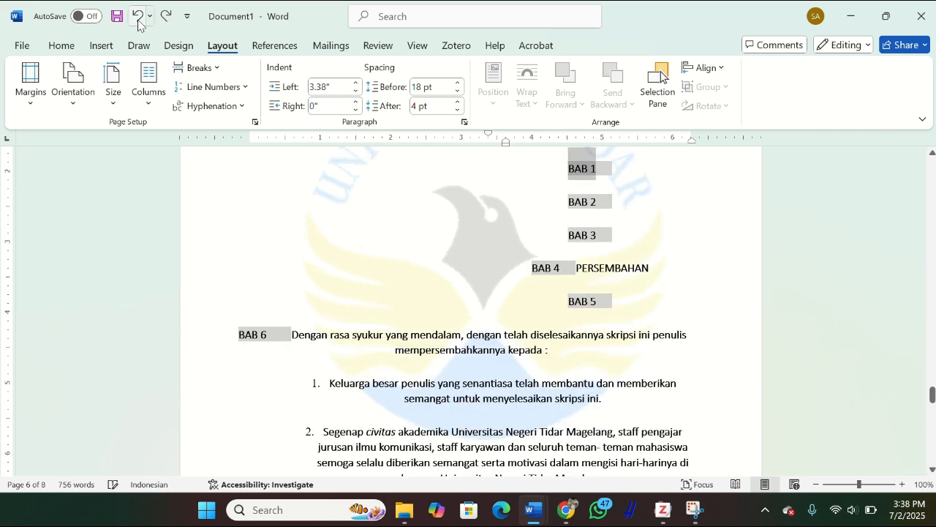
pyautogui.click(138, 16)
pyautogui.click(138, 16)
pyautogui.click(137, 16)
# Step: Pass the copied motto and dedication text through Chrome to strip its formatting, and paste it under MOTTO DAN PERSEMBAHAN in the outline
pyautogui.moveTo(534, 510)
pyautogui.click(581, 449)
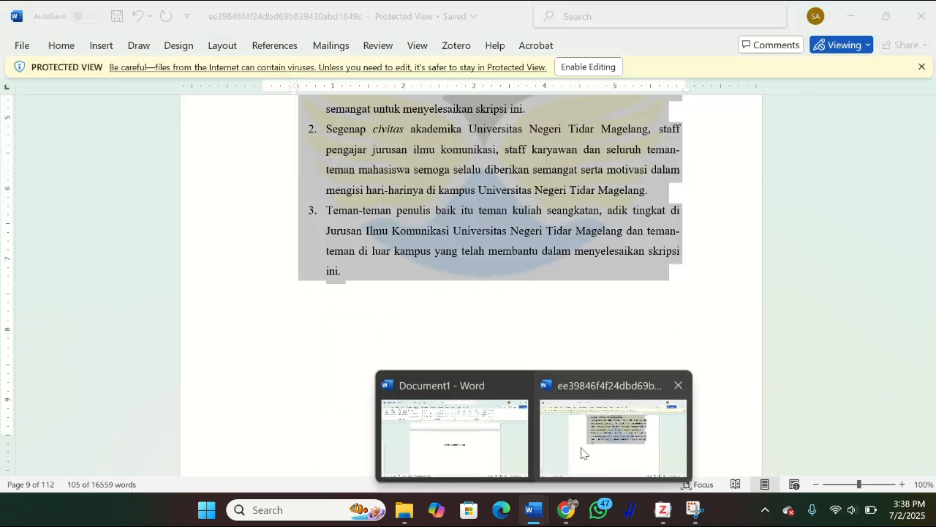
pyautogui.click(565, 510)
pyautogui.click(789, 14)
pyautogui.hotkey('ctrl', 'v')
pyautogui.press('Escape')
pyautogui.hotkey('ctrl', 'a')
pyautogui.hotkey('ctrl', 'c')
pyautogui.click(534, 510)
pyautogui.hotkey('ctrl', 'v')
# Step: Check the motto page in the Word version of the thesis and put PERSEMBAHAN on its own line in the outline
pyautogui.moveTo(534, 510)
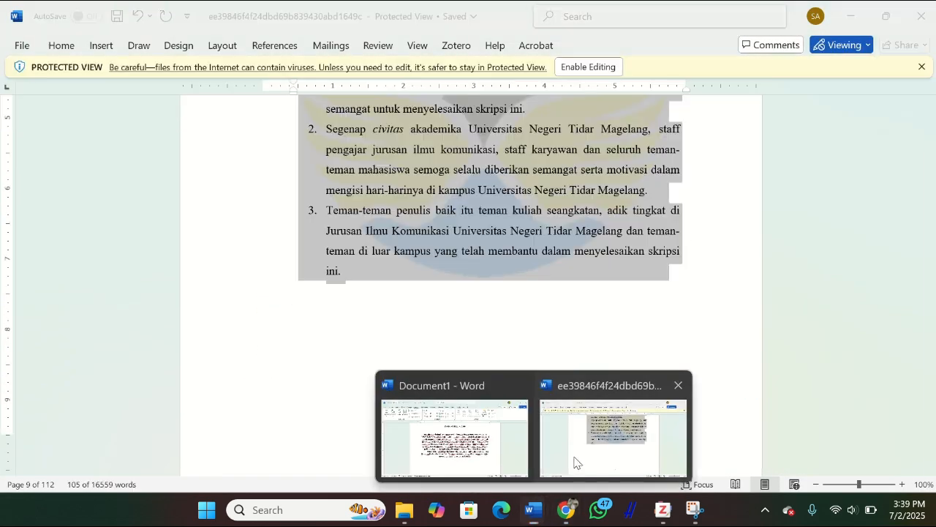
pyautogui.click(613, 439)
pyautogui.scroll(5, 556, 329)
pyautogui.click(491, 465)
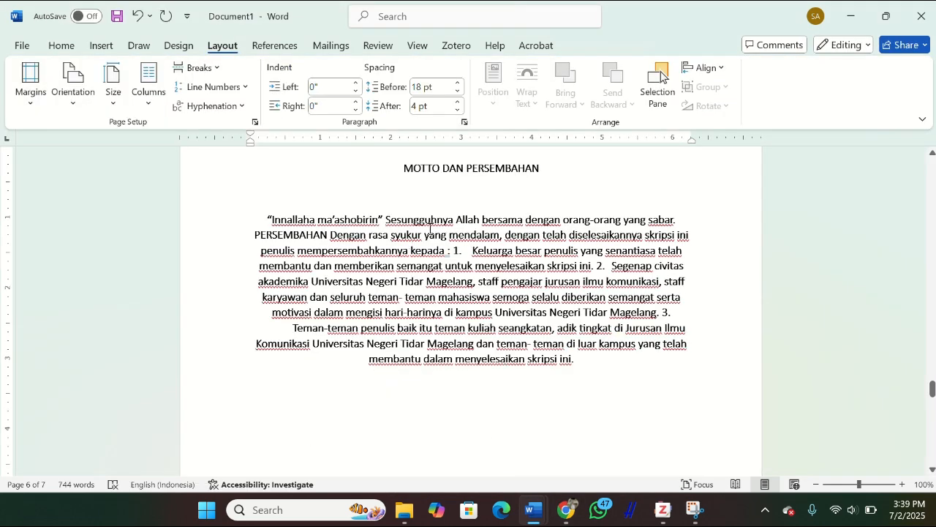
pyautogui.click(254, 234)
pyautogui.press('Return')
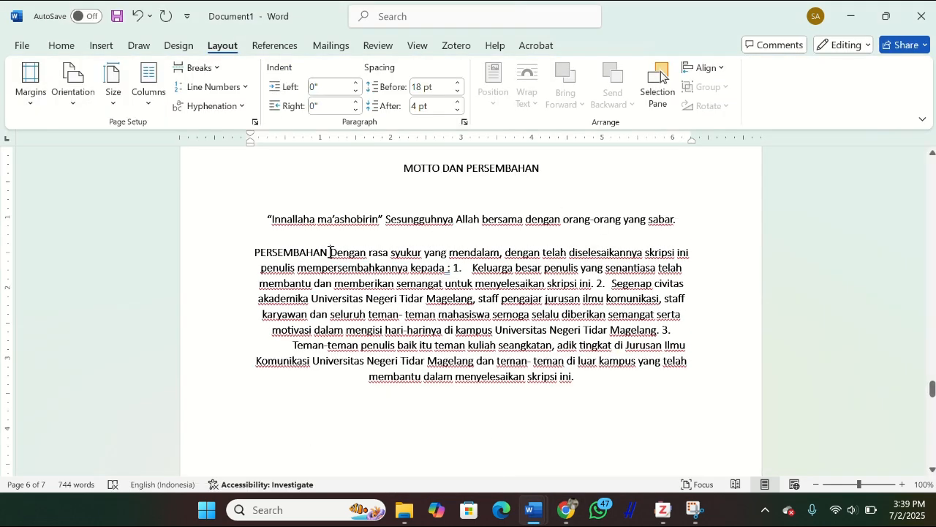
pyautogui.press('Return')
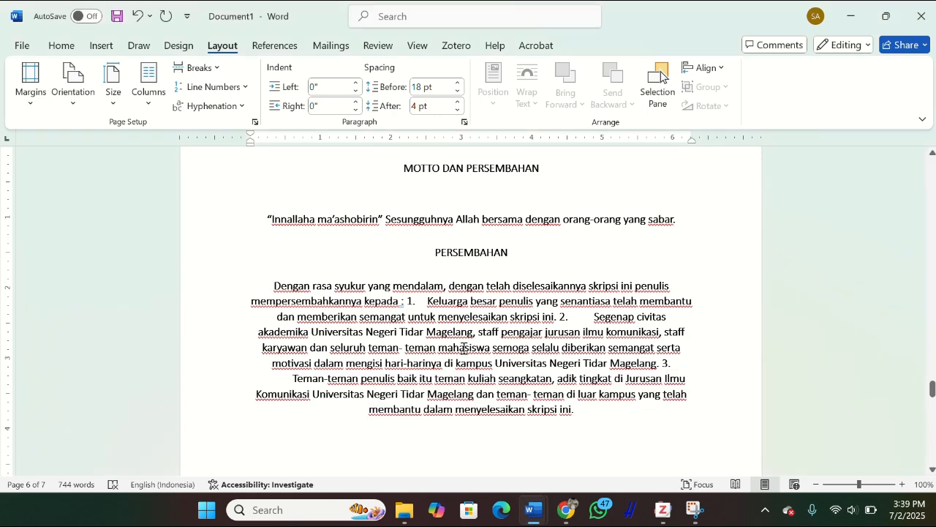
# Step: Split the dedication text so that each of its three numbered items starts on a new line
pyautogui.click(407, 302)
pyautogui.press('Return')
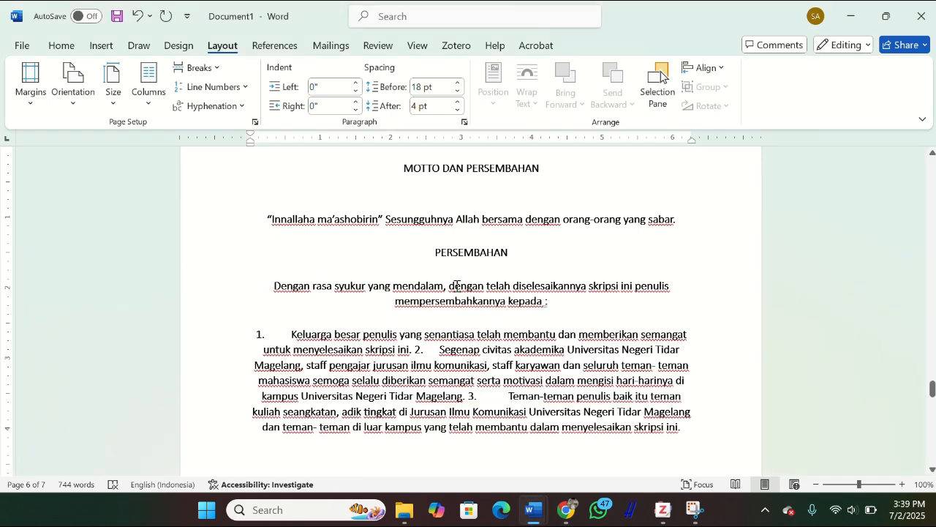
pyautogui.press('Return')
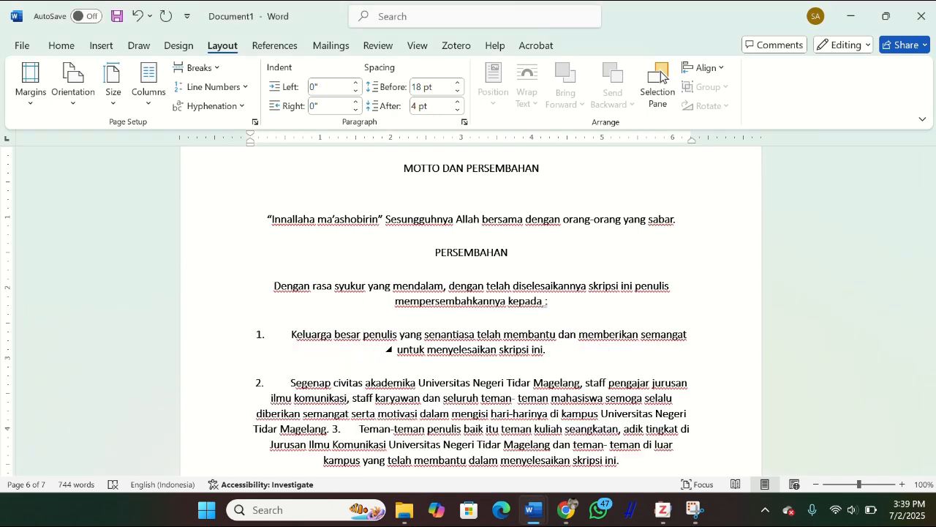
pyautogui.scroll(-3, 395, 320)
pyautogui.click(393, 320)
pyautogui.press('Return')
pyautogui.scroll(2, 400, 306)
pyautogui.scroll(1, 308, 225)
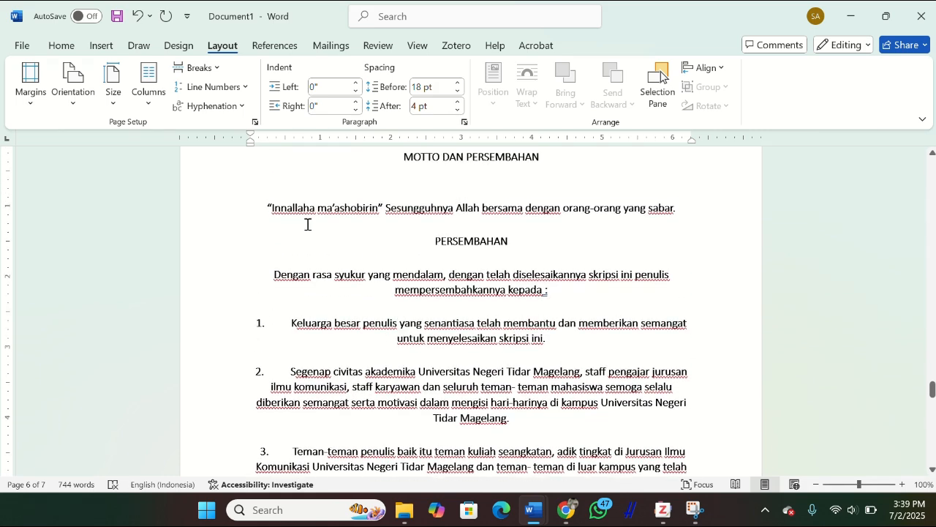
# Step: Remove the space before the paragraphs from PERSEMBAHAN through the third numbered item
pyautogui.moveTo(439, 244); pyautogui.dragTo(576, 272)
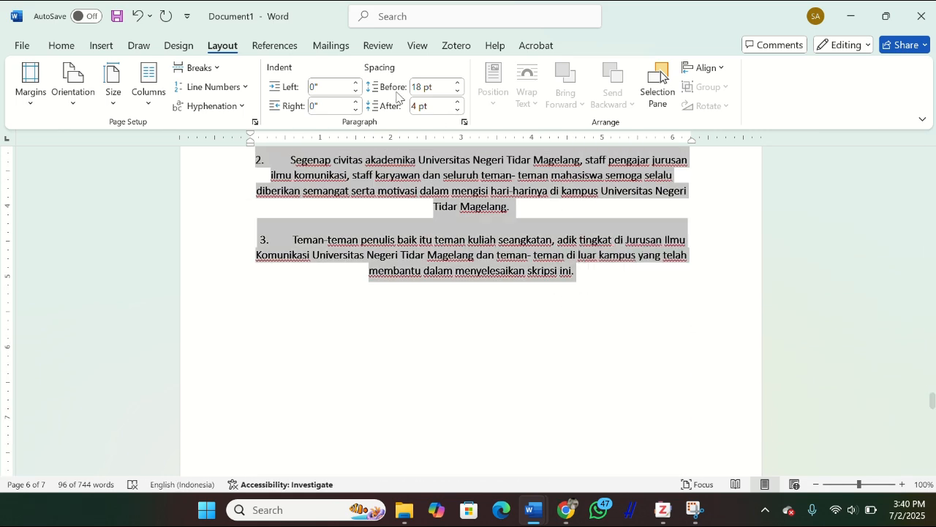
pyautogui.click(62, 46)
pyautogui.click(395, 96)
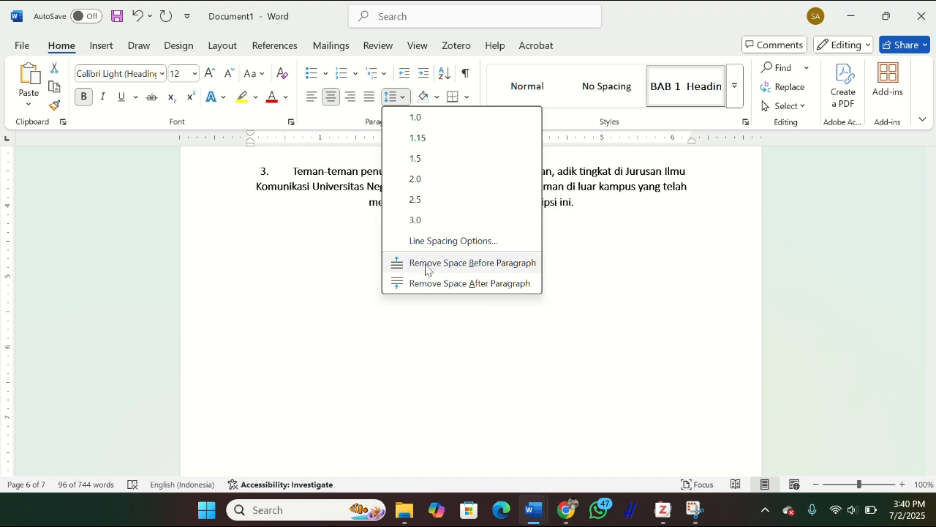
pyautogui.click(429, 263)
pyautogui.scroll(5, 493, 265)
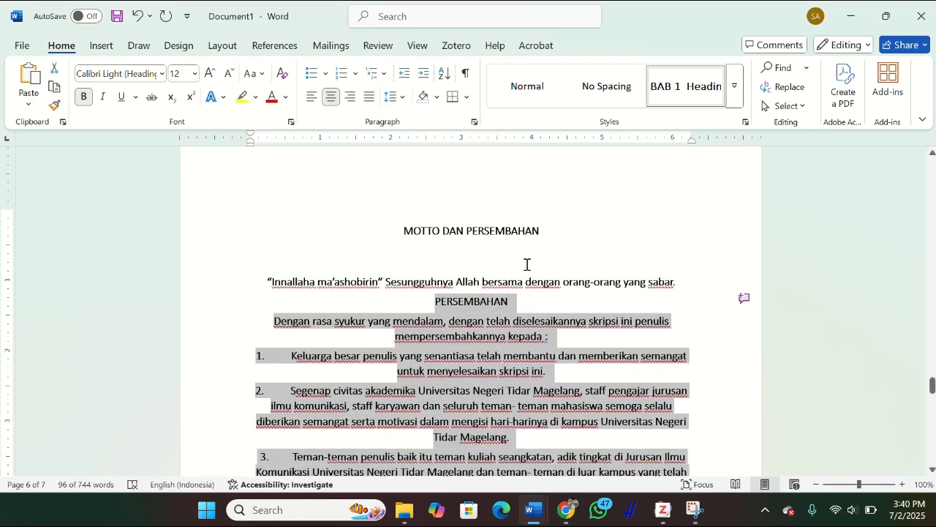
pyautogui.click(527, 263)
# Step: Copy the KATA PENGANTAR body text, from the opening paragraph through item 13, from the Word version of the thesis
pyautogui.scroll(-2, 526, 264)
pyautogui.scroll(-2, 527, 263)
pyautogui.moveTo(534, 518)
pyautogui.click(594, 437)
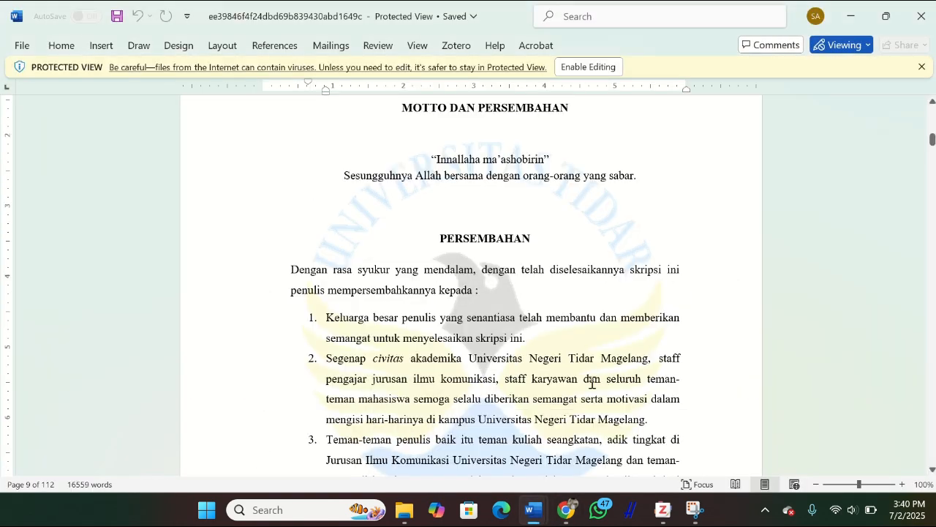
pyautogui.scroll(-6, 591, 382)
pyautogui.scroll(-5, 591, 382)
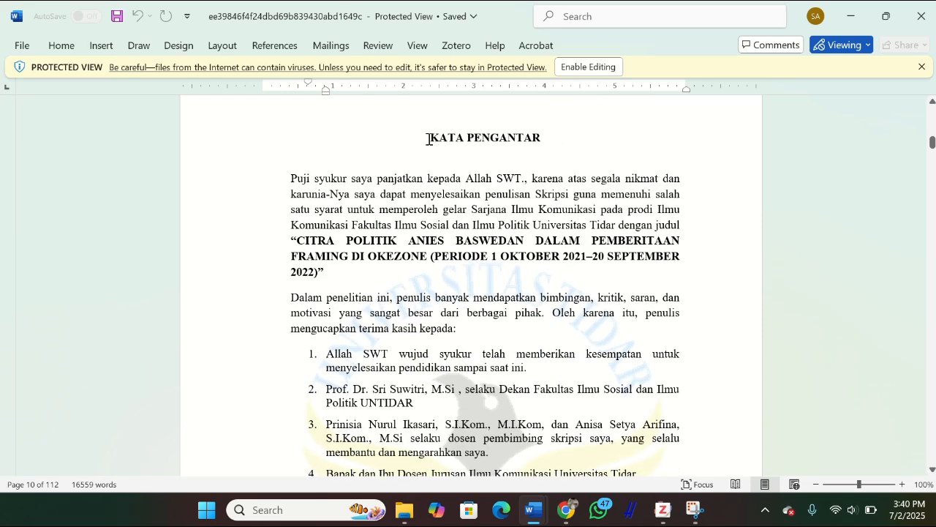
pyautogui.moveTo(297, 178)
pyautogui.mouseDown()
pyautogui.moveTo(629, 472)
pyautogui.moveTo(633, 454)
pyautogui.moveTo(698, 466)
pyautogui.moveTo(659, 335)
pyautogui.moveTo(675, 335)
pyautogui.moveTo(615, 159)
pyautogui.moveTo(512, 94)
pyautogui.moveTo(282, 206)
pyautogui.moveTo(585, 302)
pyautogui.moveTo(664, 276)
pyautogui.moveTo(672, 104)
pyautogui.mouseUp()
pyautogui.moveTo(680, 181); pyautogui.dragTo(584, 185)
pyautogui.click(681, 258)
pyautogui.click(562, 284)
pyautogui.scroll(10, 549, 256)
pyautogui.scroll(1, 548, 256)
pyautogui.moveTo(293, 142); pyautogui.dragTo(622, 422)
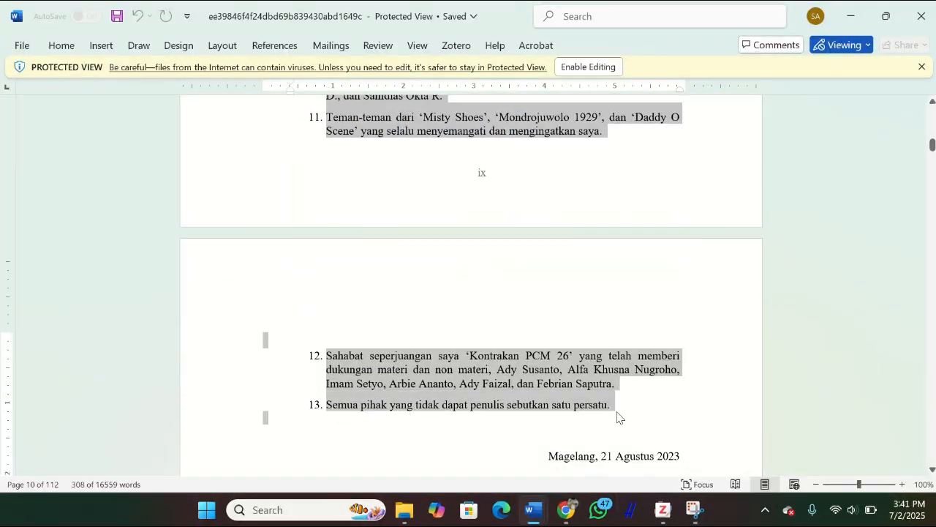
# Step: Insert a next-page section break between KATA PENGANTAR and DAFTAR ISI in the outline
pyautogui.moveTo(535, 510)
pyautogui.click(523, 425)
pyautogui.scroll(-8, 524, 417)
pyautogui.click(449, 253)
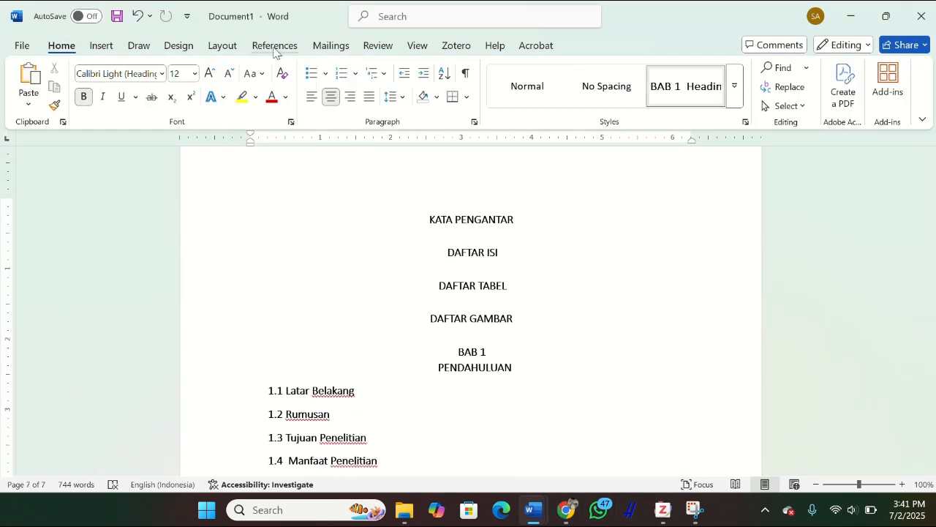
pyautogui.click(223, 46)
pyautogui.click(197, 68)
pyautogui.click(249, 273)
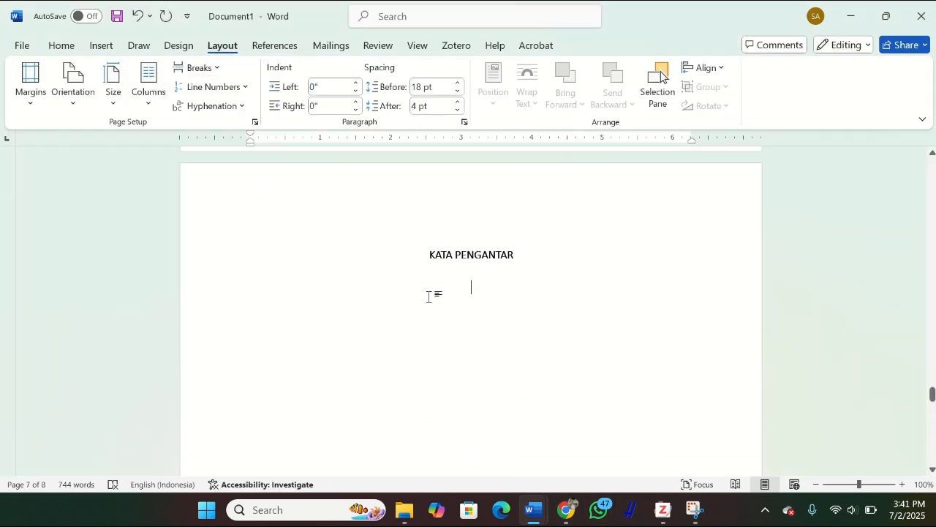
# Step: Switch to Chrome, place the copied KATA PENGANTAR text in a new tab's address bar, and copy it back as plain text
pyautogui.hotkey('ctrl', 'v')
pyautogui.hotkey('ctrl', 'z')
pyautogui.moveTo(535, 510)
pyautogui.click(555, 438)
pyautogui.moveTo(567, 510)
pyautogui.click(564, 428)
pyautogui.hotkey('ctrl', 'v')
pyautogui.press('Escape')
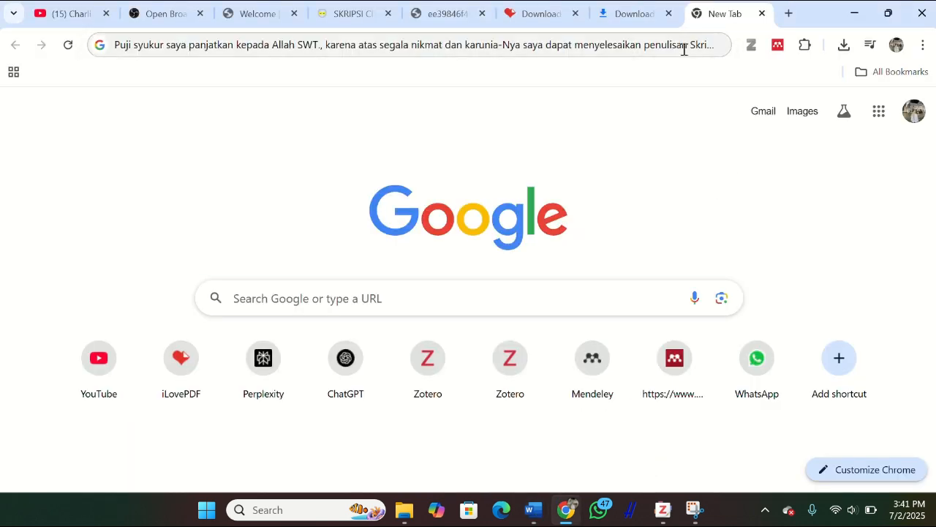
pyautogui.click(684, 44)
pyautogui.hotkey('ctrl', 'c')
# Step: Switch back to the Document1 file in Word and paste the plain KATA PENGANTAR text under its heading
pyautogui.moveTo(535, 510)
pyautogui.click(502, 443)
pyautogui.hotkey('ctrl', 'v')
pyautogui.scroll(5, 544, 393)
pyautogui.scroll(-10, 546, 393)
pyautogui.click(508, 378)
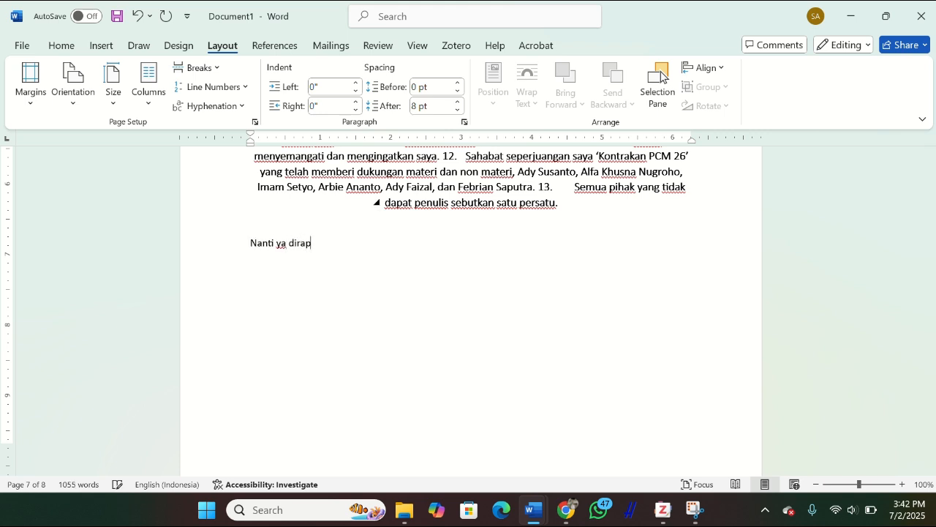
pyautogui.hotkey('ctrl', 'y')
pyautogui.moveTo(554, 204); pyautogui.dragTo(462, 249)
pyautogui.click(557, 202)
pyautogui.scroll(5, 575, 223)
pyautogui.scroll(-10, 600, 393)
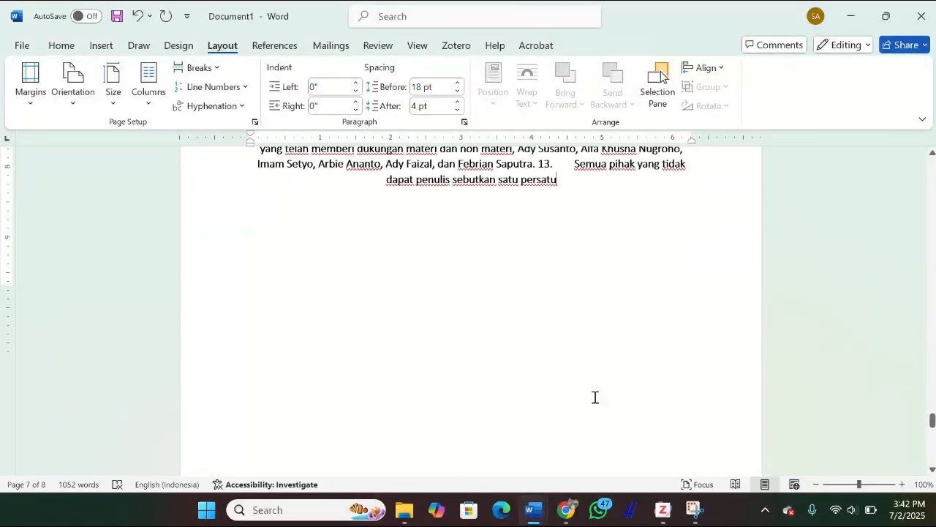
# Step: Insert a next-page section break between DAFTAR ISI and DAFTAR TABEL
pyautogui.click(196, 67)
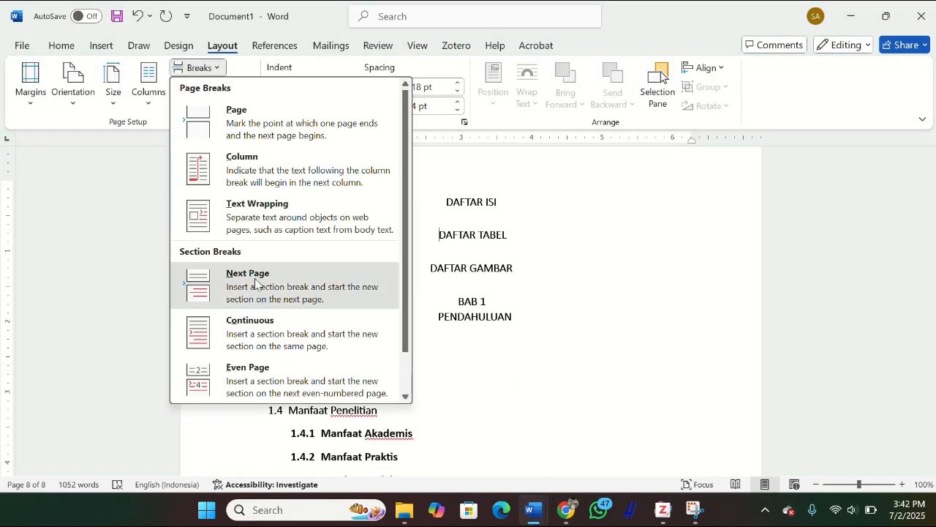
pyautogui.click(278, 333)
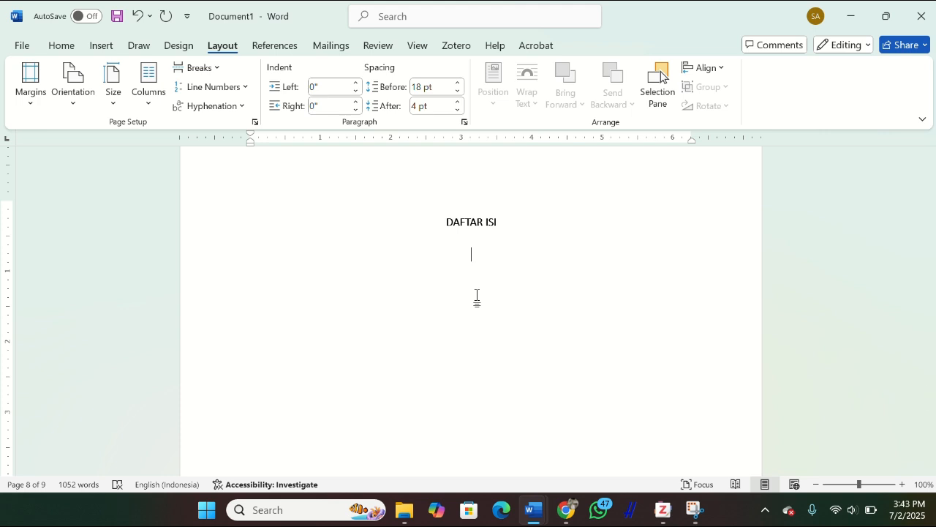
# Step: Try copying the closing date line "Magelang, 21 Agustus 2023" from the Word version of the thesis below the KATA PENGANTAR text
pyautogui.scroll(5, 476, 297)
pyautogui.click(537, 512)
pyautogui.click(576, 442)
pyautogui.moveTo(677, 455); pyautogui.dragTo(565, 460)
pyautogui.hotkey('alt', 'Tab')
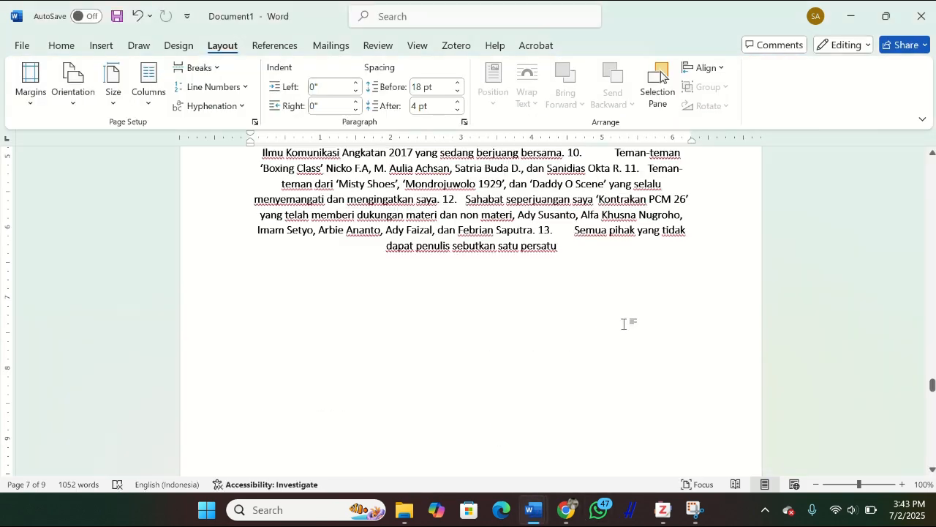
pyautogui.hotkey('ctrl', 'v')
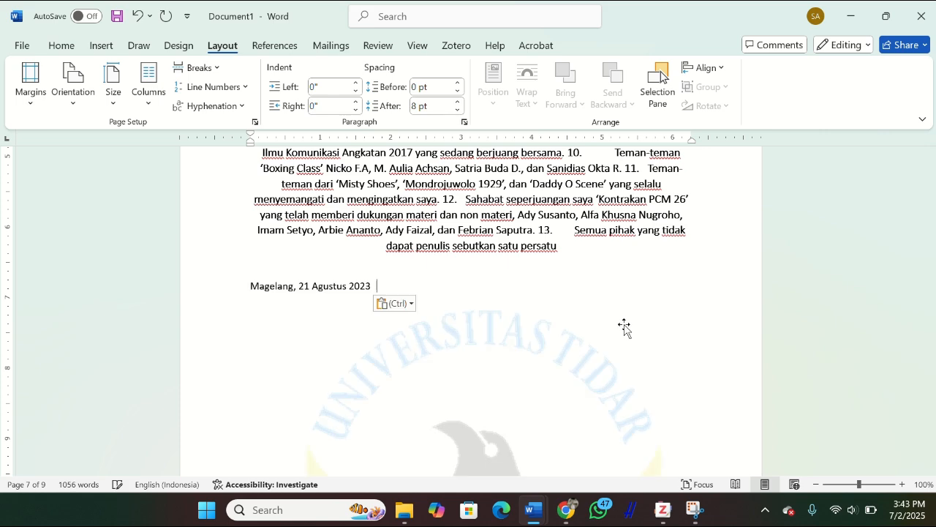
pyautogui.scroll(-3, 556, 313)
pyautogui.scroll(3, 439, 293)
pyautogui.click(138, 18)
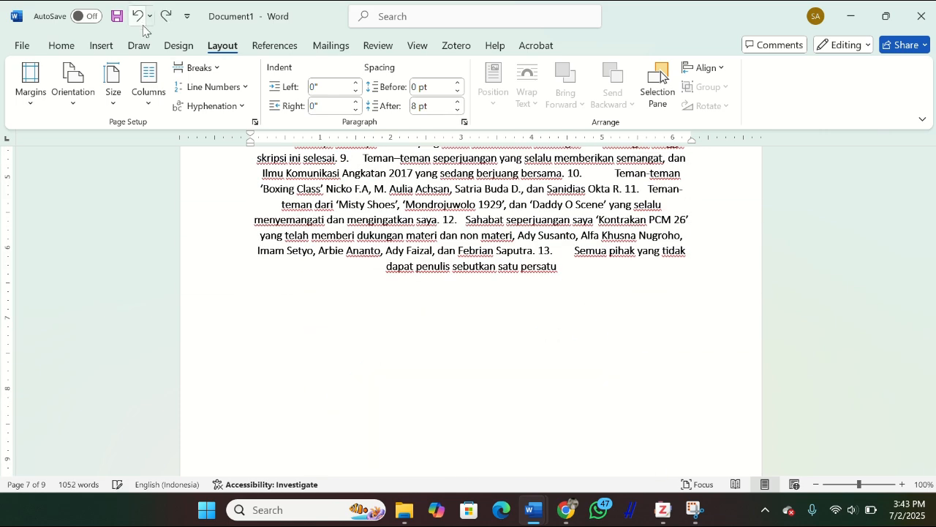
# Step: Try inserting Automatic Table 1 as the table of contents under the DAFTAR ISI heading
pyautogui.scroll(-5, 648, 340)
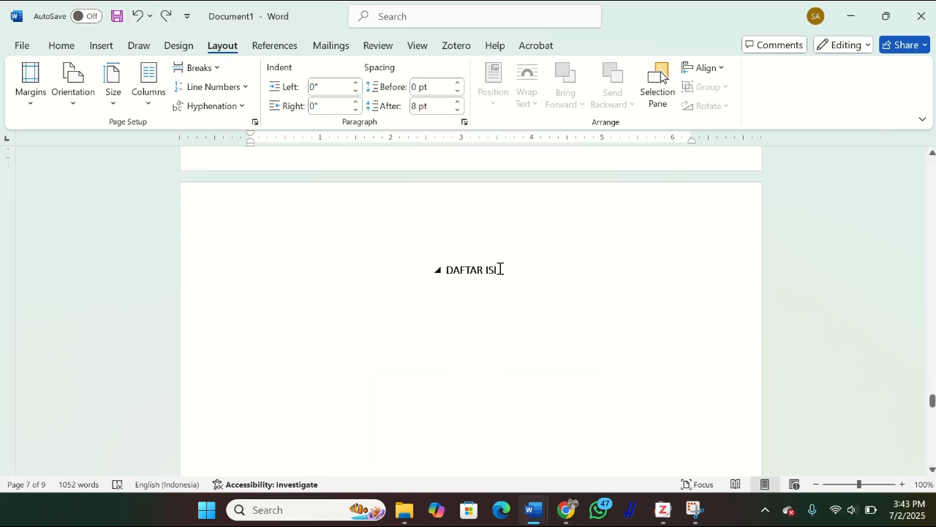
pyautogui.click(501, 273)
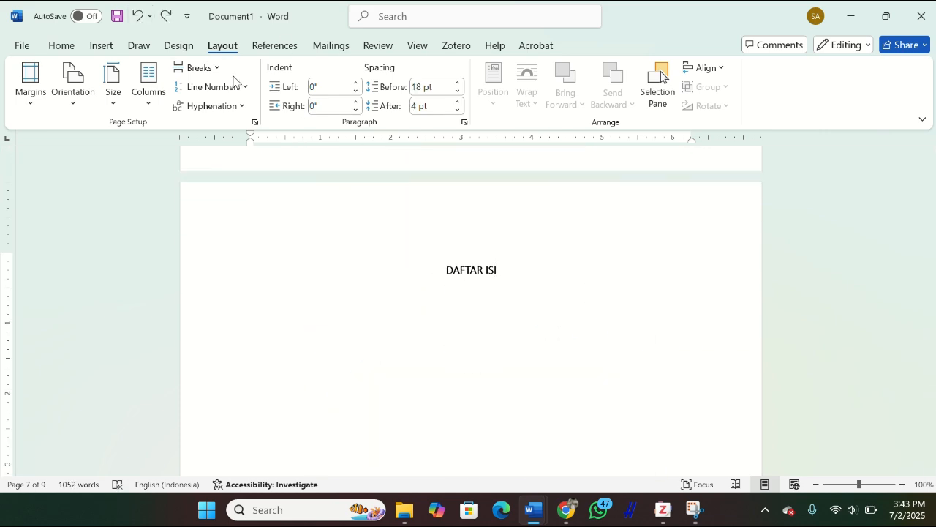
pyautogui.click(269, 48)
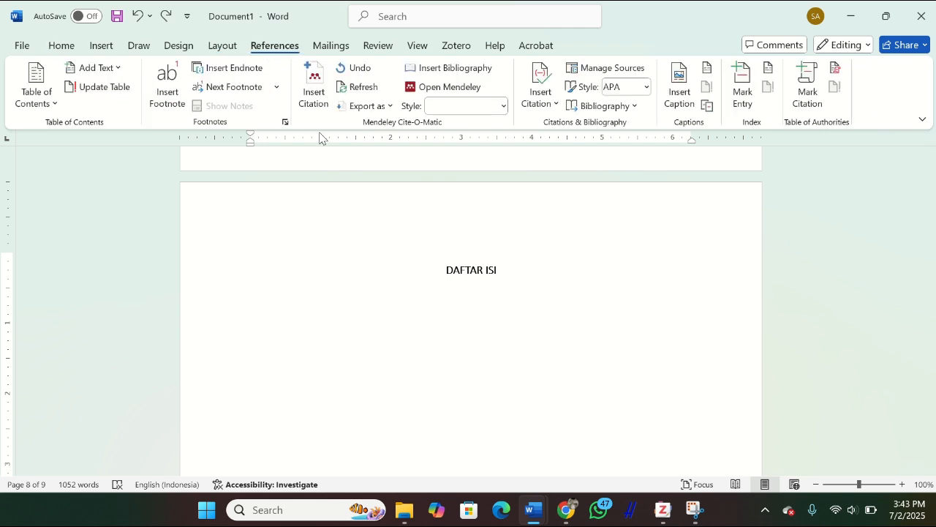
pyautogui.click(26, 82)
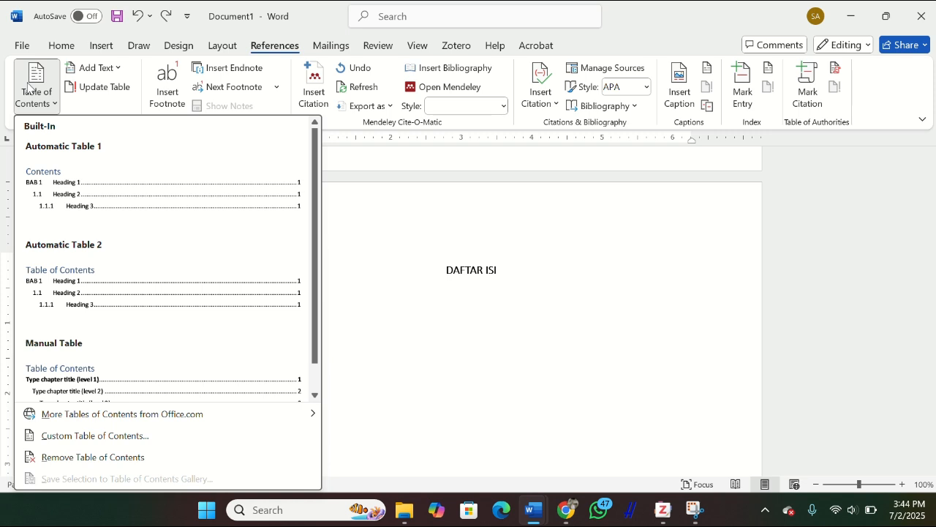
pyautogui.click(115, 182)
pyautogui.scroll(5, 473, 251)
pyautogui.scroll(-18, 473, 251)
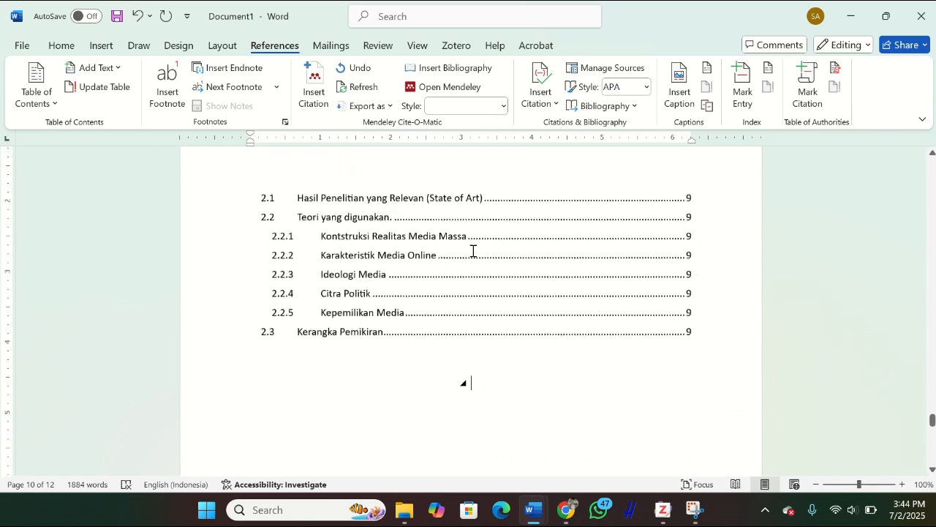
pyautogui.scroll(20, 473, 251)
pyautogui.scroll(-6, 473, 251)
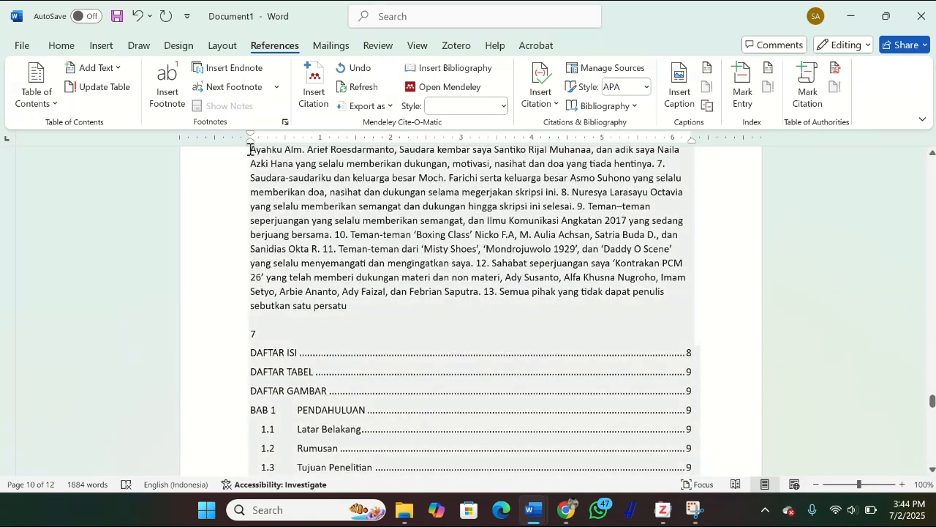
pyautogui.hotkey('ctrl', 'z')
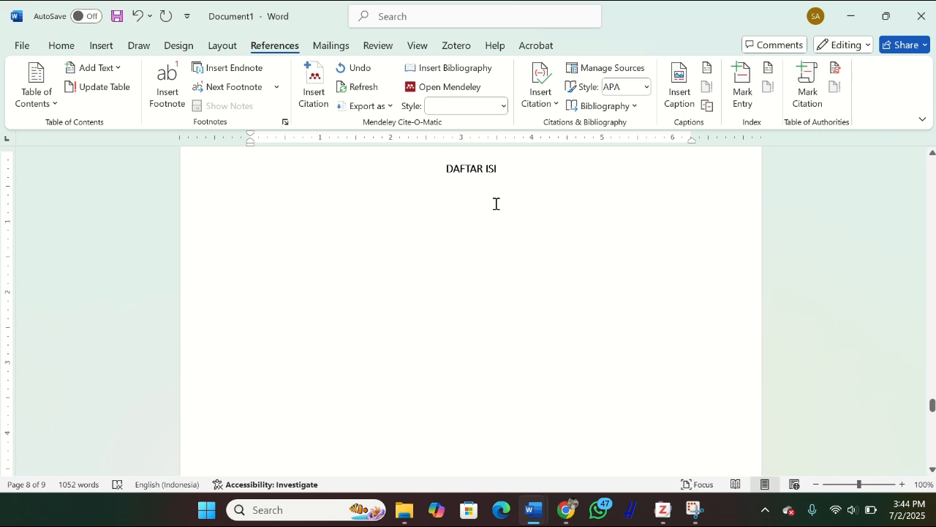
# Step: Retry Automatic Table 1 below DAFTAR ISI, review its entries, and undo the insertion
pyautogui.click(35, 85)
pyautogui.scroll(-1, 108, 332)
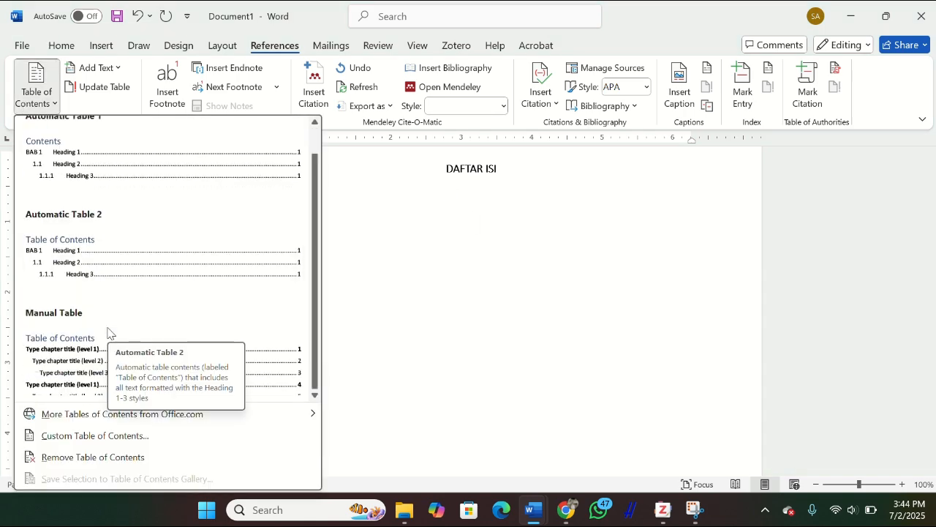
pyautogui.scroll(1, 167, 196)
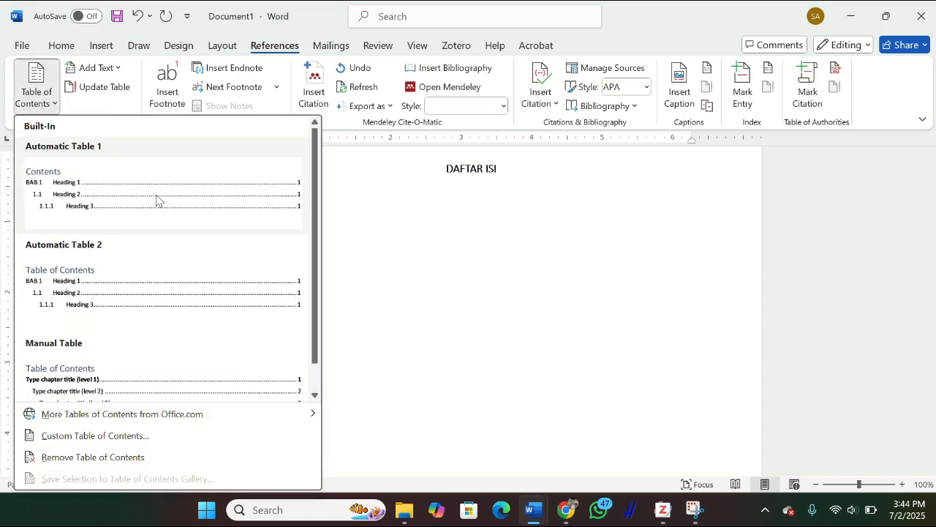
pyautogui.click(131, 210)
pyautogui.scroll(10, 517, 218)
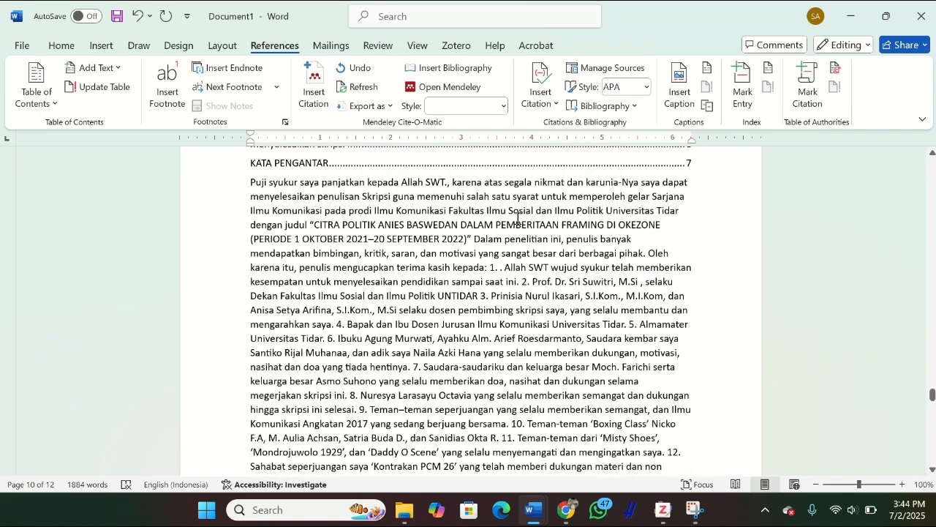
pyautogui.scroll(10, 518, 218)
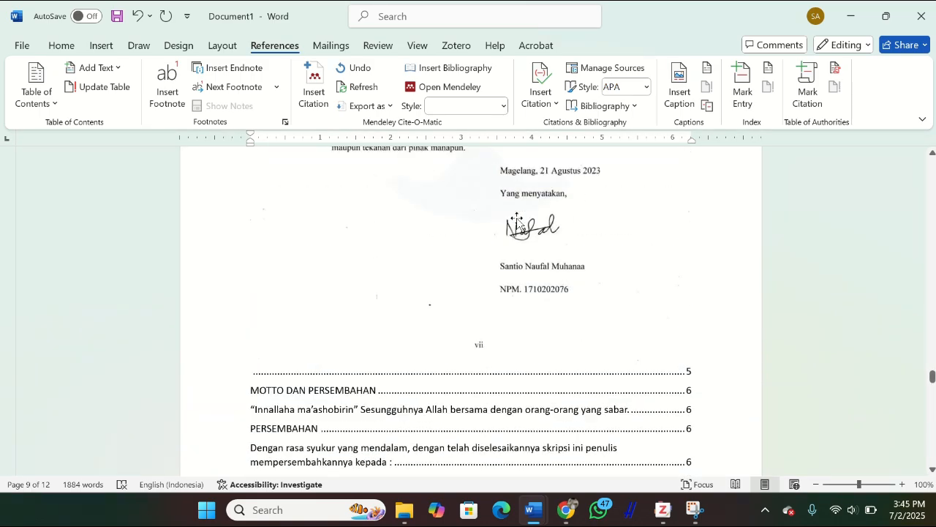
pyautogui.scroll(10, 517, 222)
pyautogui.click(137, 16)
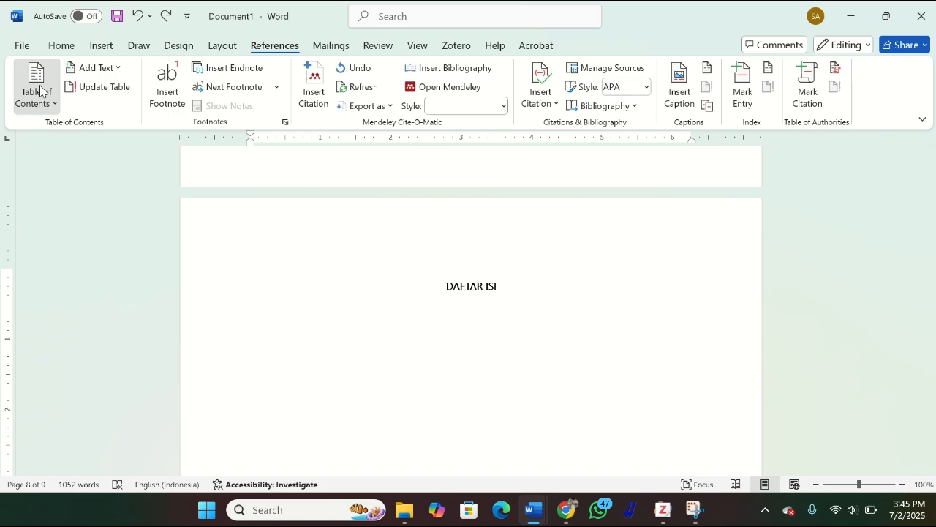
# Step: Insert the Automatic Table 2 table of contents under the DAFTAR ISI heading and check its entries
pyautogui.click(36, 84)
pyautogui.click(166, 276)
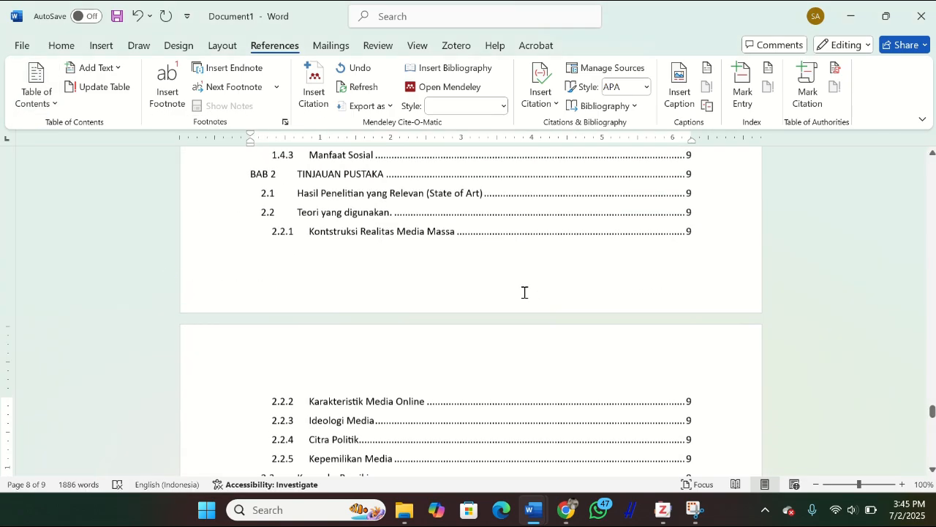
pyautogui.scroll(5, 524, 293)
pyautogui.scroll(15, 524, 293)
pyautogui.scroll(-8, 524, 293)
pyautogui.scroll(3, 524, 293)
pyautogui.scroll(-3, 525, 293)
pyautogui.scroll(-5, 525, 292)
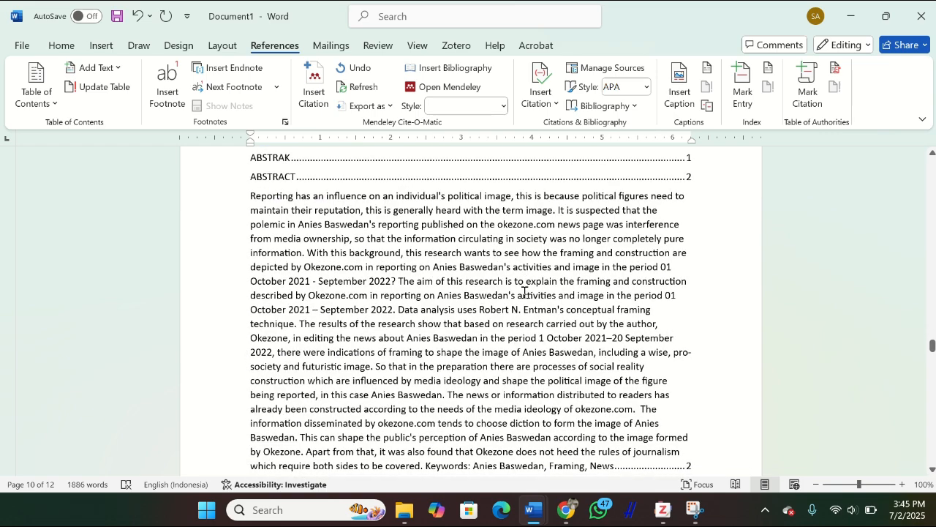
pyautogui.scroll(5, 535, 335)
# Step: Delete the "Table of Contents" title and the English abstract body text listed under ABSTRACT from the table of contents
pyautogui.click(366, 222)
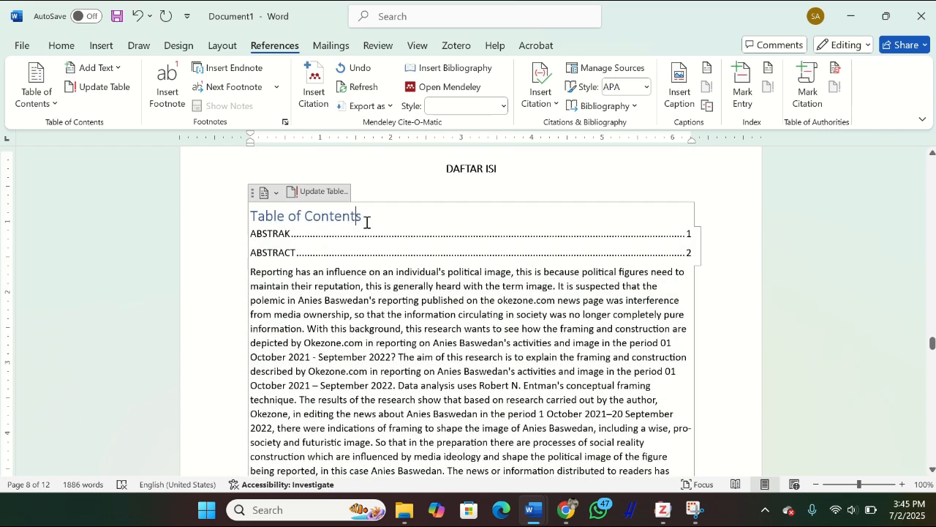
pyautogui.scroll(-1, 396, 317)
pyautogui.moveTo(252, 213); pyautogui.dragTo(641, 381)
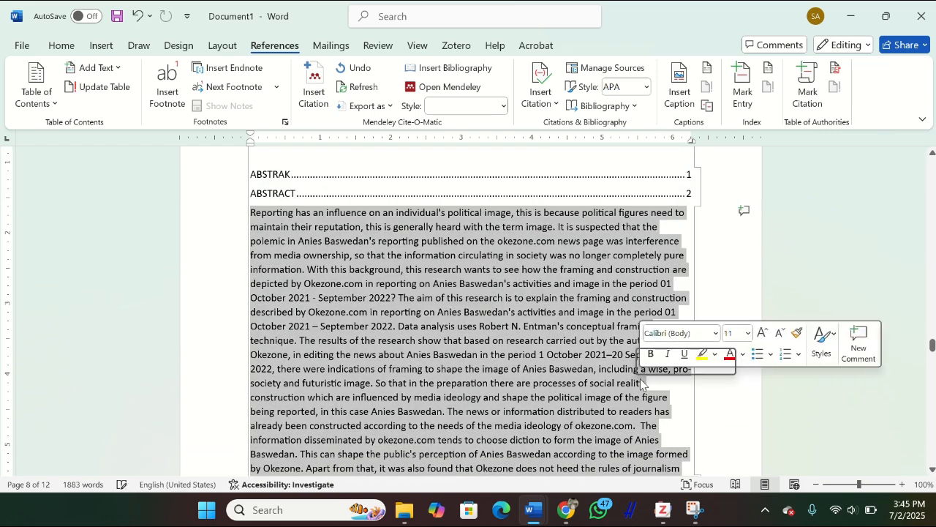
pyautogui.press('BackSpace')
pyautogui.click(363, 303)
pyautogui.press('BackSpace')
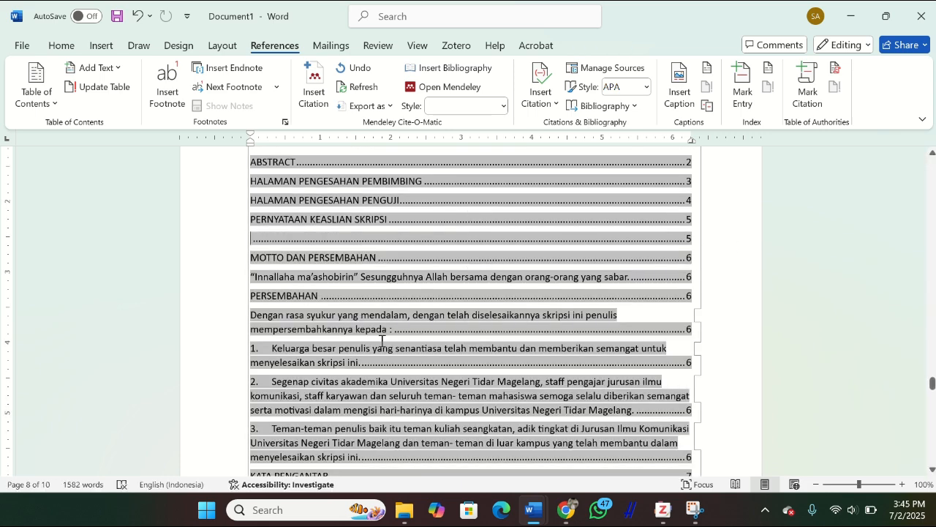
# Step: Remove the blank entry, the motto, PERSEMBAHAN and dedication entries, and the KATA PENGANTAR body text from the table of contents
pyautogui.click(708, 236)
pyautogui.press('BackSpace')
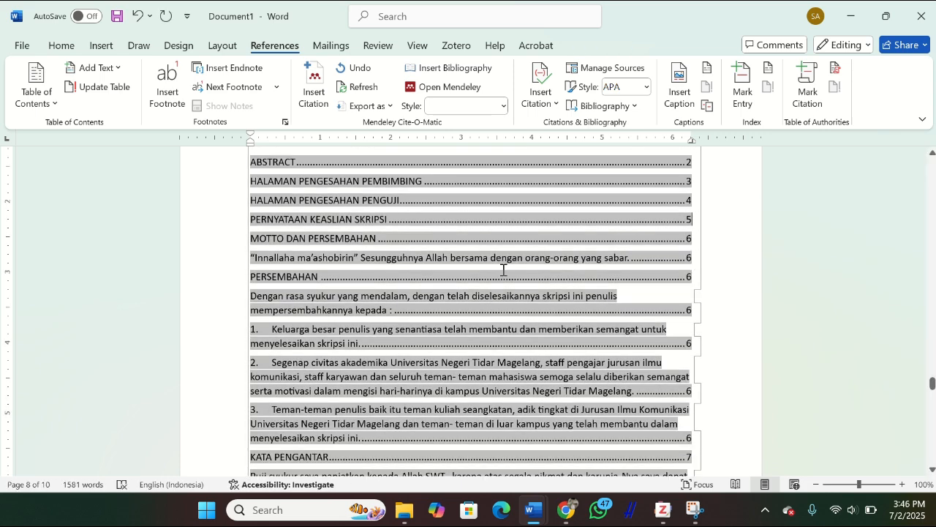
pyautogui.press('BackSpace')
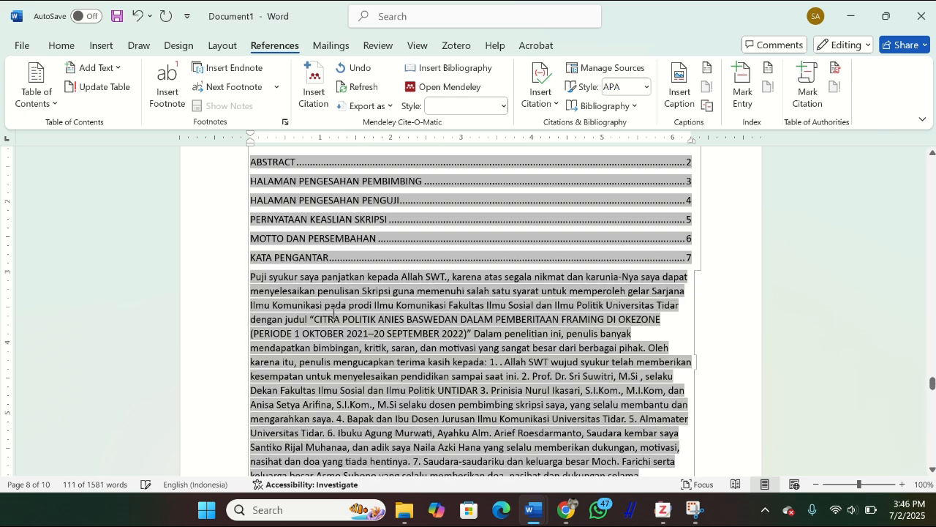
pyautogui.press('BackSpace')
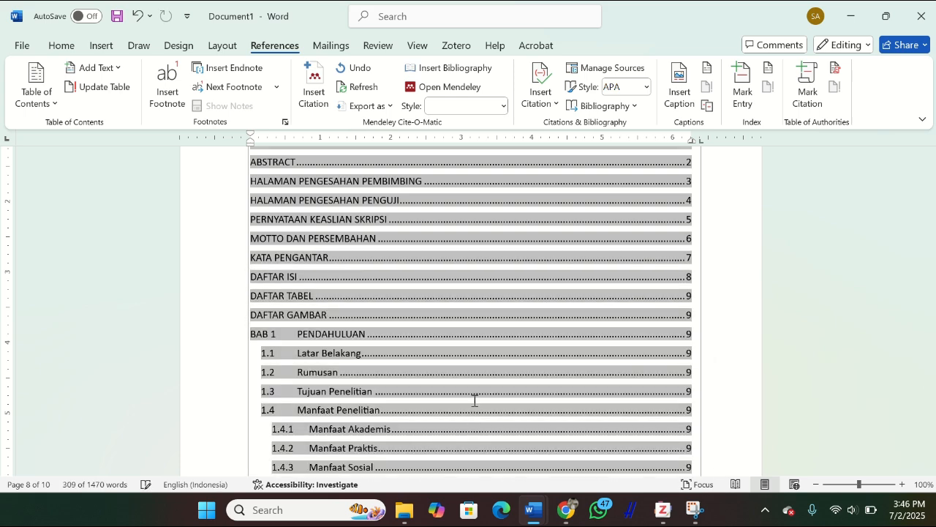
pyautogui.scroll(-4, 746, 344)
pyautogui.scroll(9, 742, 314)
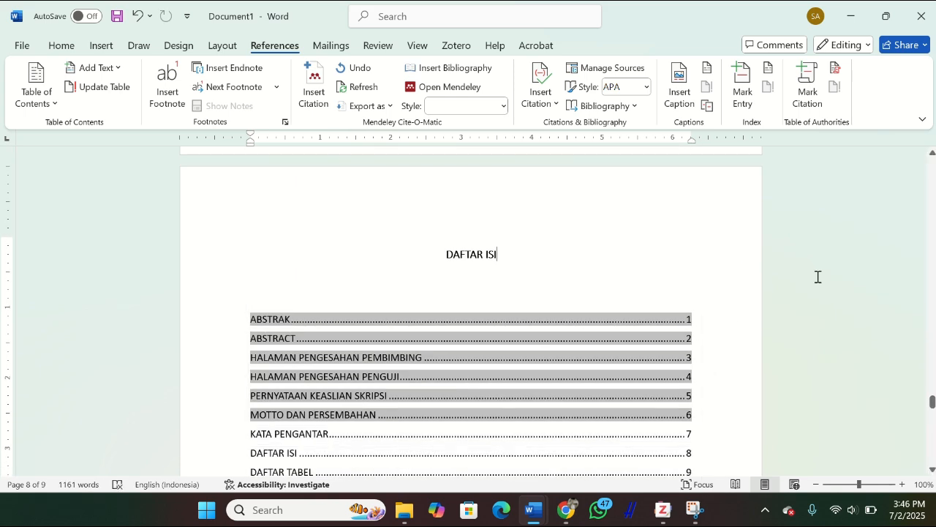
pyautogui.scroll(-8, 706, 262)
pyautogui.scroll(2, 706, 261)
pyautogui.scroll(-14, 706, 262)
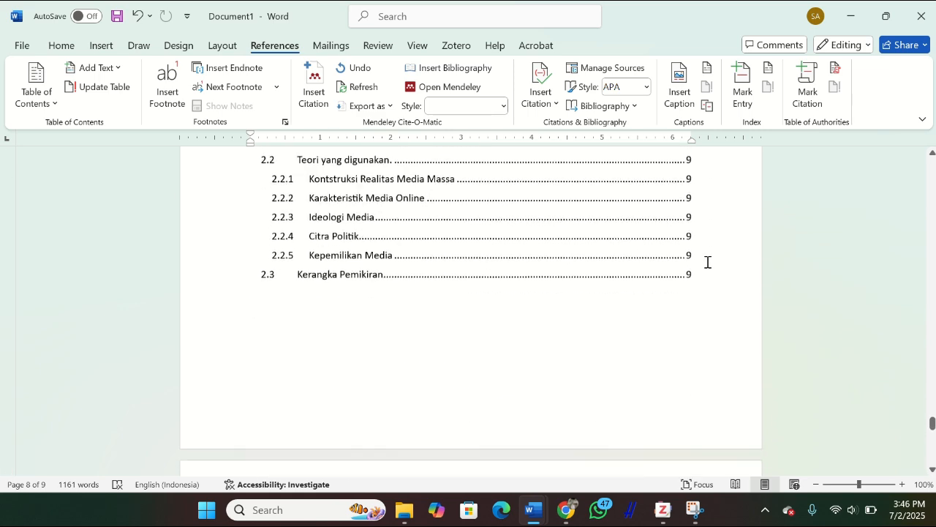
pyautogui.scroll(5, 564, 261)
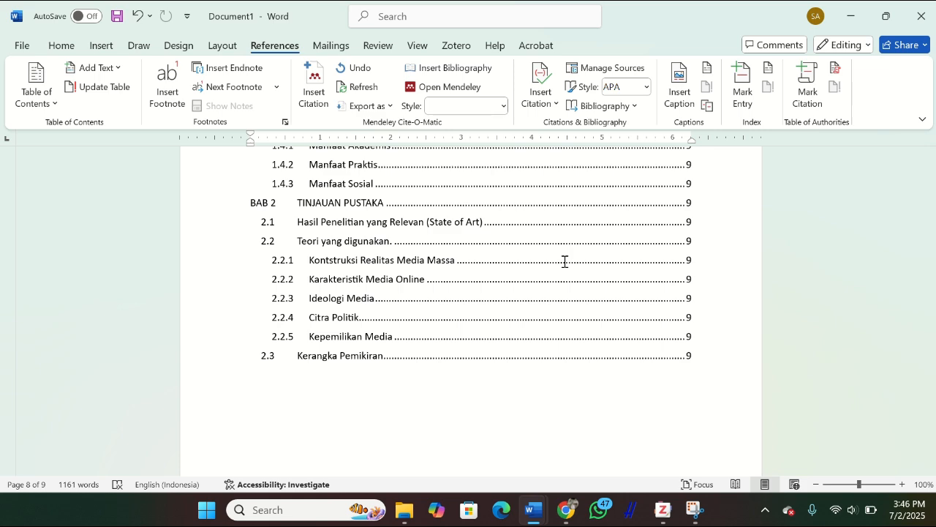
# Step: Insert a next-page section break between DAFTAR GAMBAR and BAB 1 PENDAHULUAN
pyautogui.scroll(-5, 564, 261)
pyautogui.scroll(1, 513, 261)
pyautogui.click(462, 269)
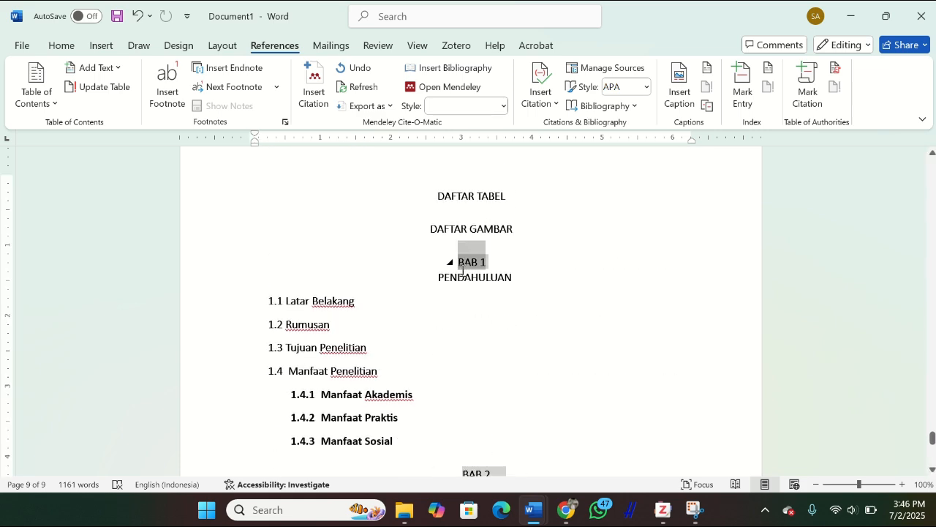
pyautogui.click(234, 49)
pyautogui.click(212, 68)
pyautogui.click(243, 273)
pyautogui.scroll(-7, 454, 275)
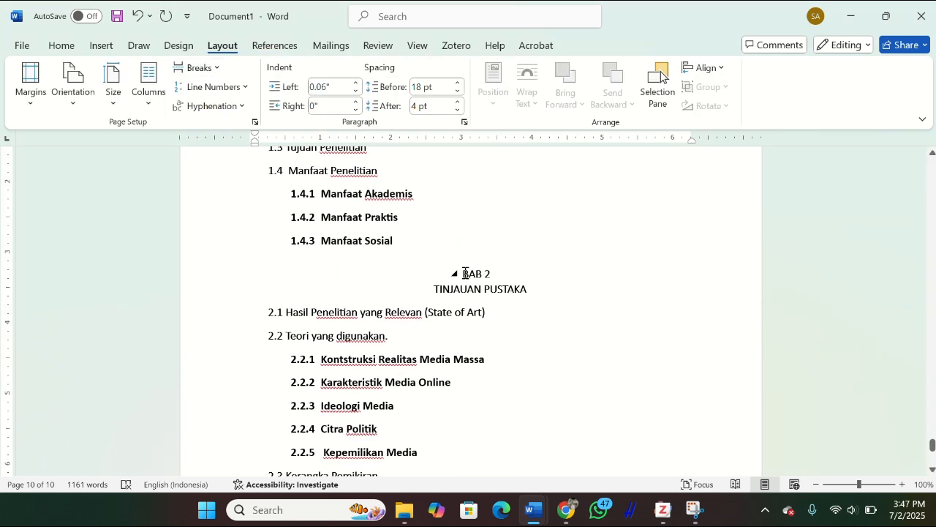
# Step: Insert a next-page section break before BAB 2 TINJAUAN PUSTAKA
pyautogui.click(198, 68)
pyautogui.click(282, 294)
pyautogui.scroll(3, 579, 381)
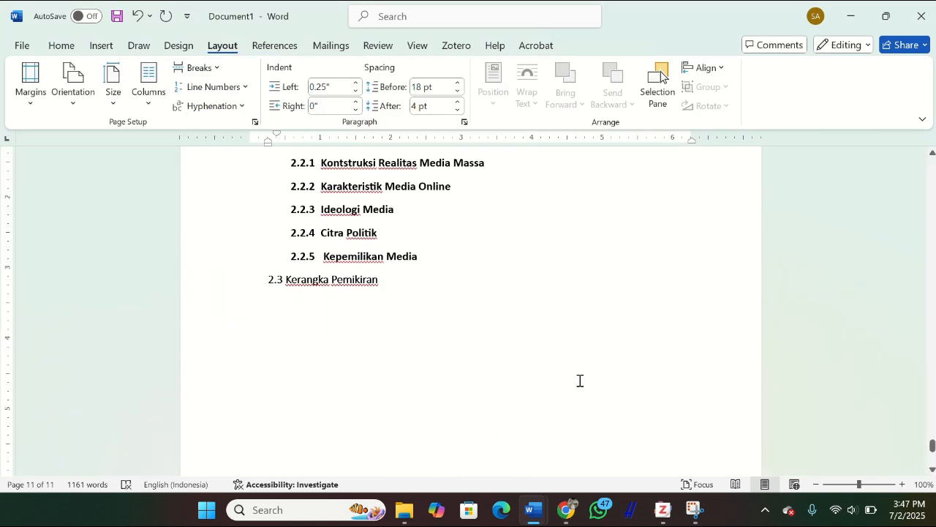
pyautogui.scroll(15, 635, 386)
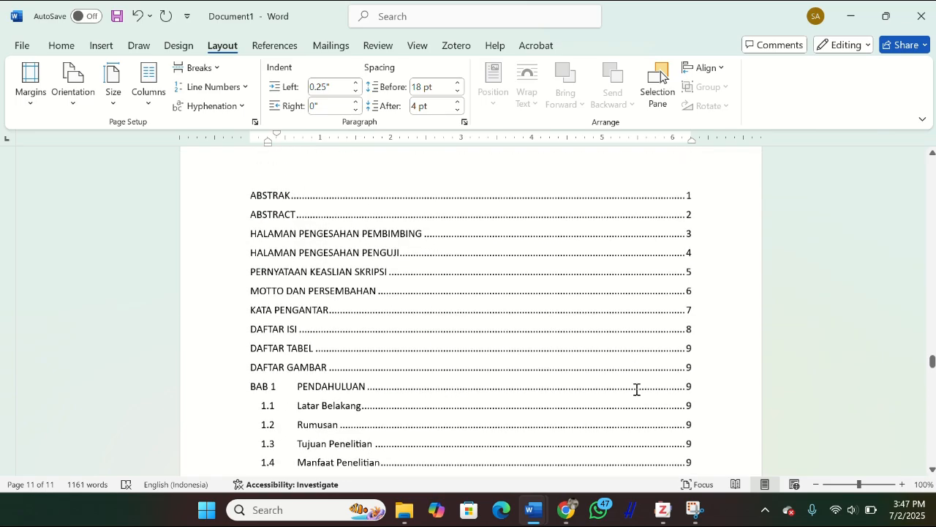
# Step: Review the page numbers in the table of contents and the statement and KATA PENGANTAR pages
pyautogui.scroll(-3, 636, 389)
pyautogui.scroll(18, 636, 389)
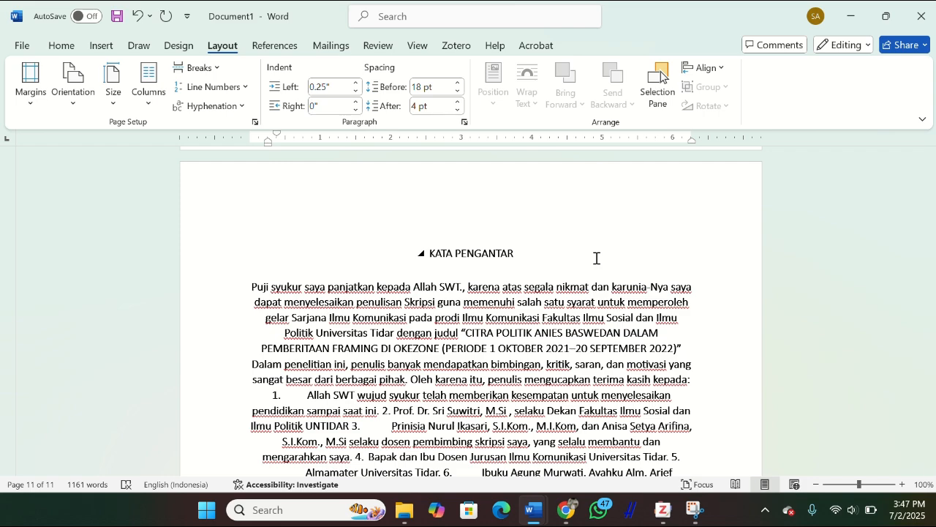
pyautogui.scroll(20, 596, 258)
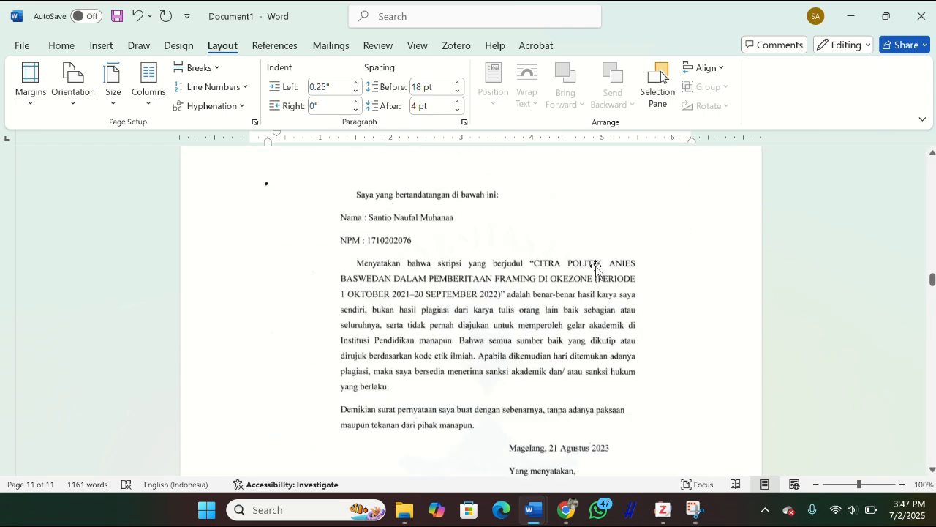
pyautogui.scroll(-12, 596, 263)
pyautogui.scroll(-15, 596, 266)
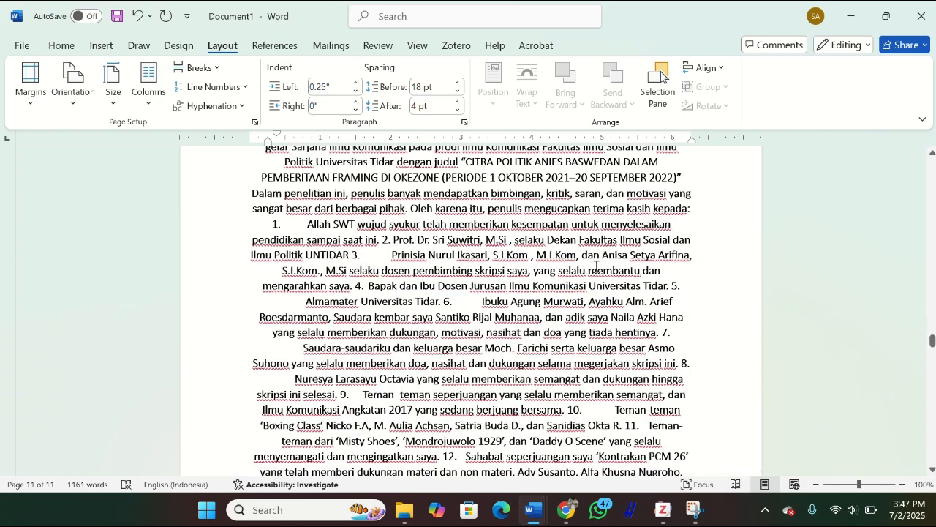
pyautogui.scroll(-1, 596, 266)
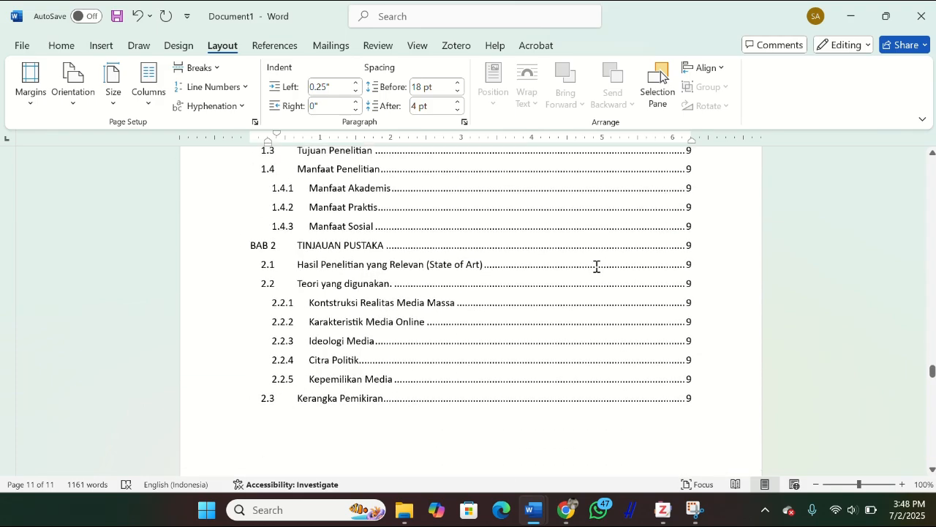
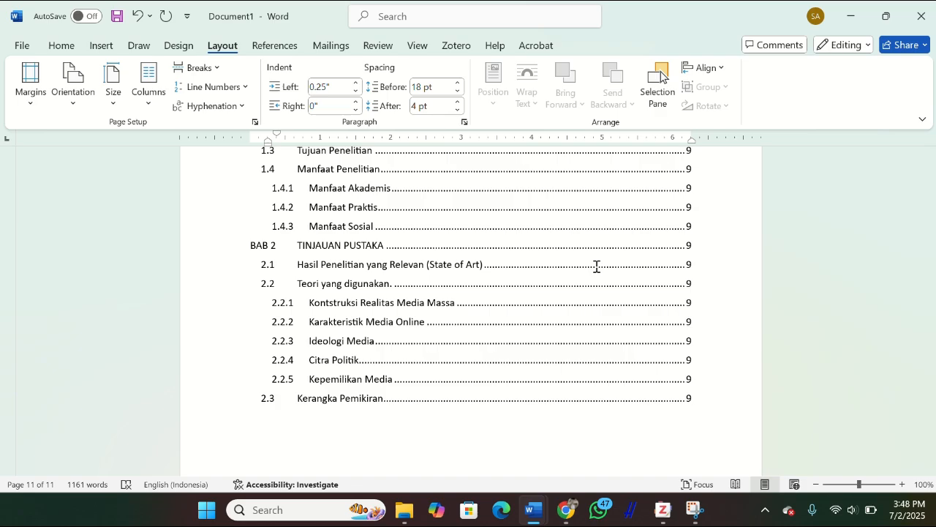
# Step: Format the body text under ABSTRAK as centered 12 pt Times New Roman
pyautogui.scroll(15, 596, 266)
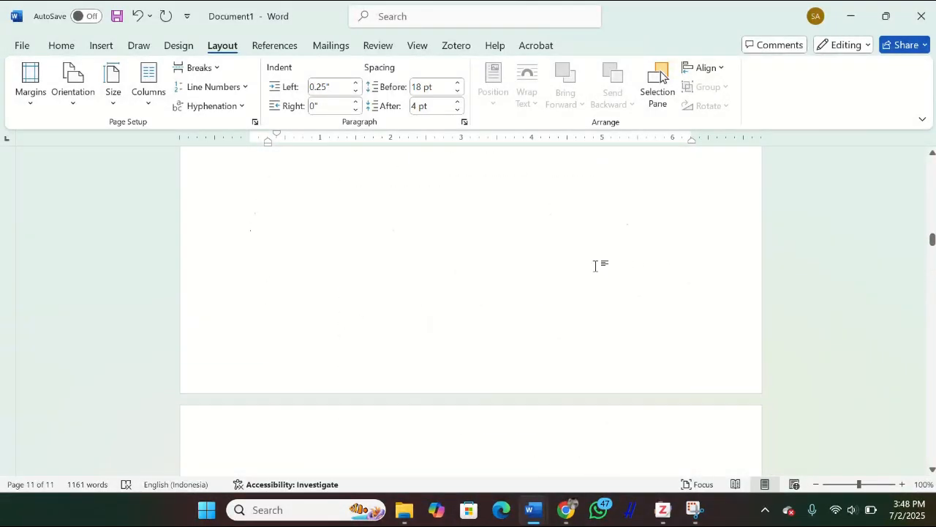
pyautogui.scroll(10, 596, 267)
pyautogui.scroll(-2, 596, 266)
pyautogui.moveTo(253, 159); pyautogui.dragTo(319, 480)
pyautogui.click(61, 45)
pyautogui.click(194, 73)
pyautogui.click(182, 171)
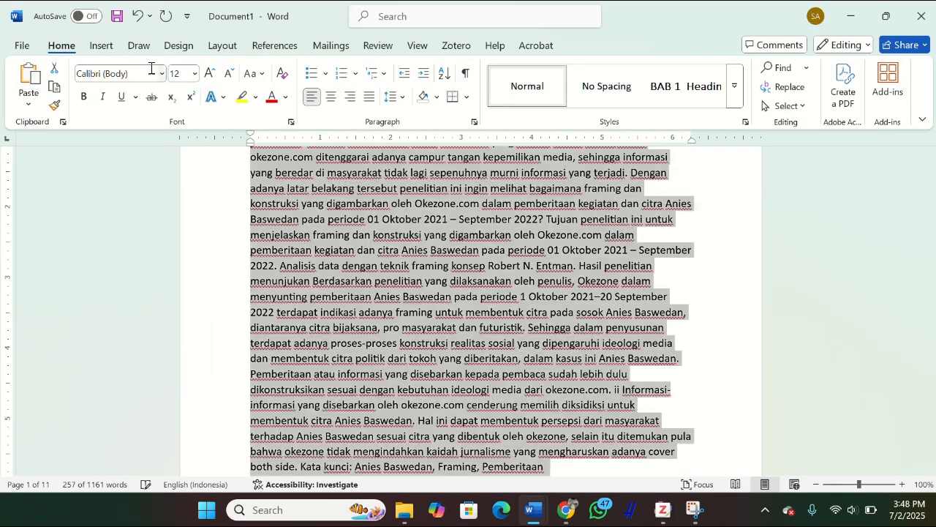
pyautogui.click(162, 73)
pyautogui.click(139, 178)
pyautogui.scroll(2, 582, 332)
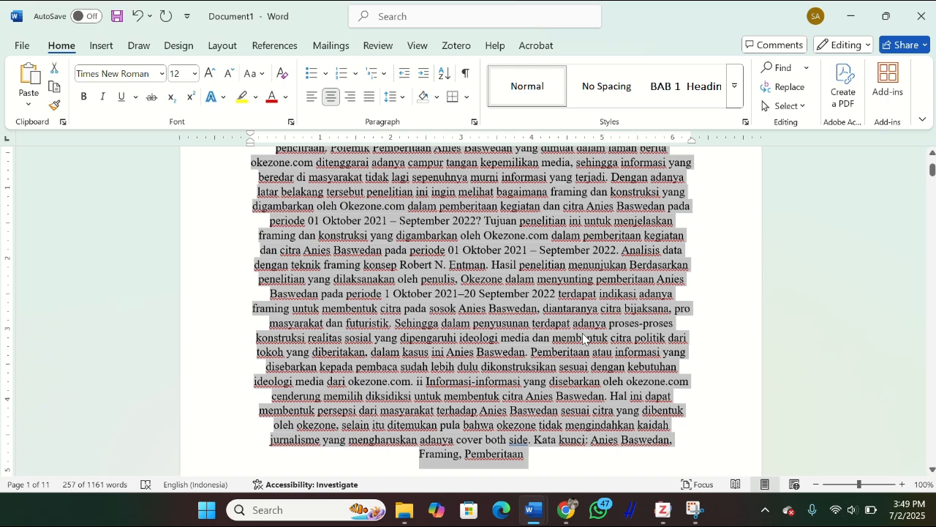
pyautogui.click(582, 333)
# Step: Insert a blank line between the ABSTRAK heading and its body text
pyautogui.scroll(1, 527, 362)
pyautogui.click(511, 181)
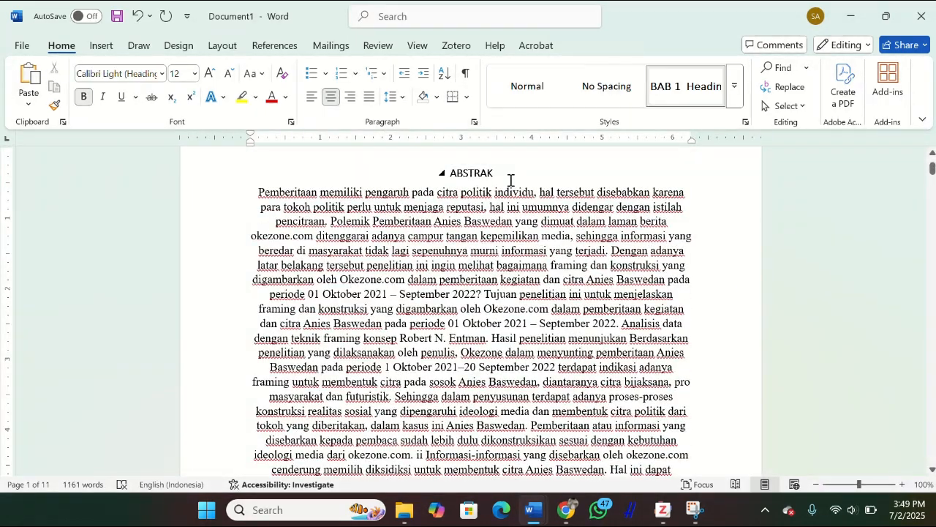
pyautogui.press('Return')
pyautogui.scroll(-1, 519, 269)
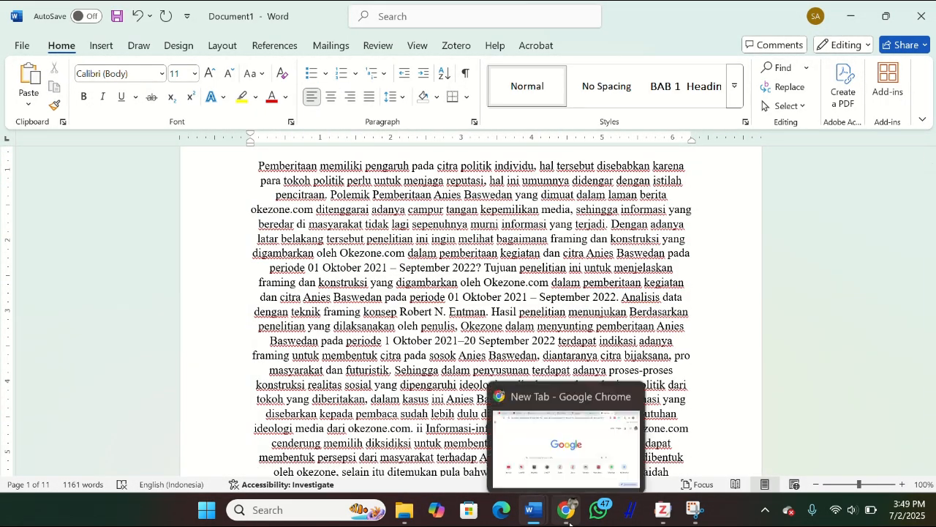
# Step: Consult the reference thesis, and left-align the draft's ABSTRAK body text with 1.5 line spacing
pyautogui.moveTo(534, 510)
pyautogui.click(613, 435)
pyautogui.scroll(20, 646, 327)
pyautogui.scroll(15, 646, 327)
pyautogui.moveTo(534, 510)
pyautogui.click(449, 457)
pyautogui.hotkey('ctrl', 'l')
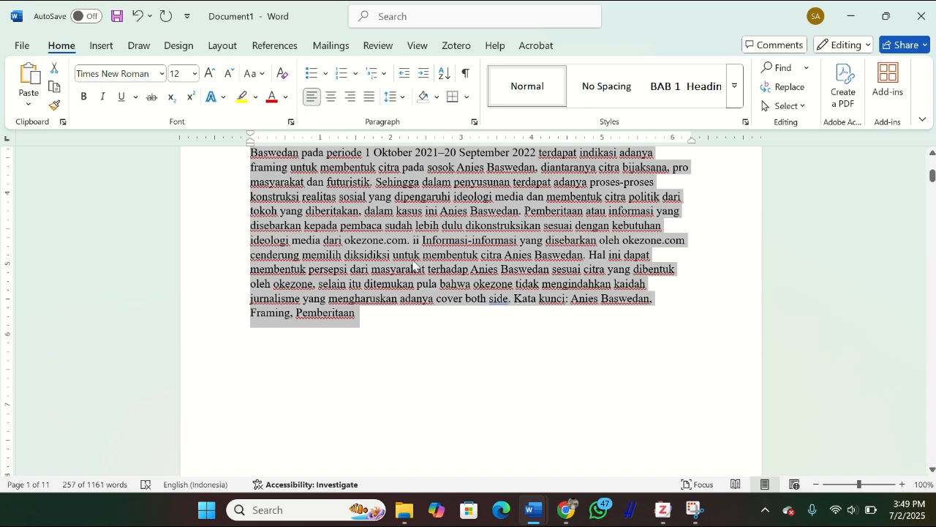
pyautogui.click(403, 97)
pyautogui.click(428, 156)
pyautogui.scroll(3, 468, 307)
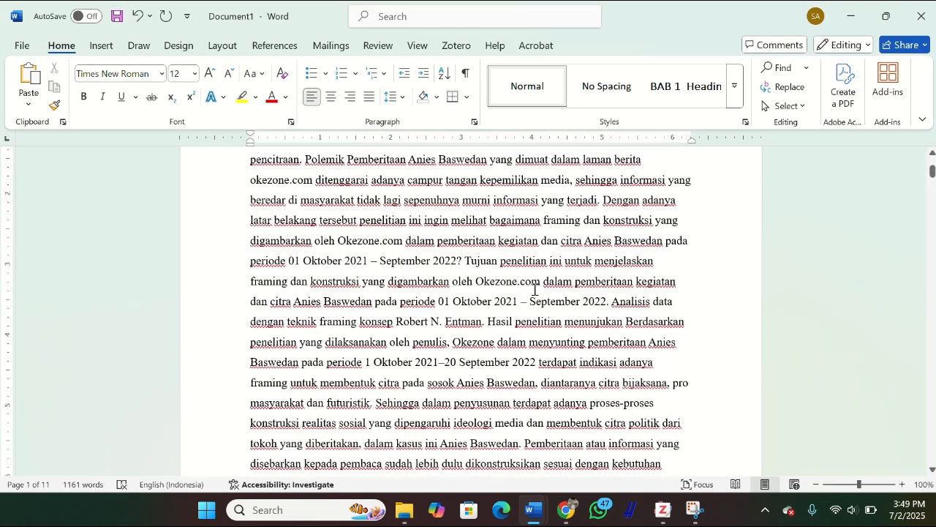
# Step: Check the abstract's layout in the reference thesis and justify the draft's ABSTRAK body text with 1.5 line spacing
pyautogui.click(548, 519)
pyautogui.scroll(-2, 620, 354)
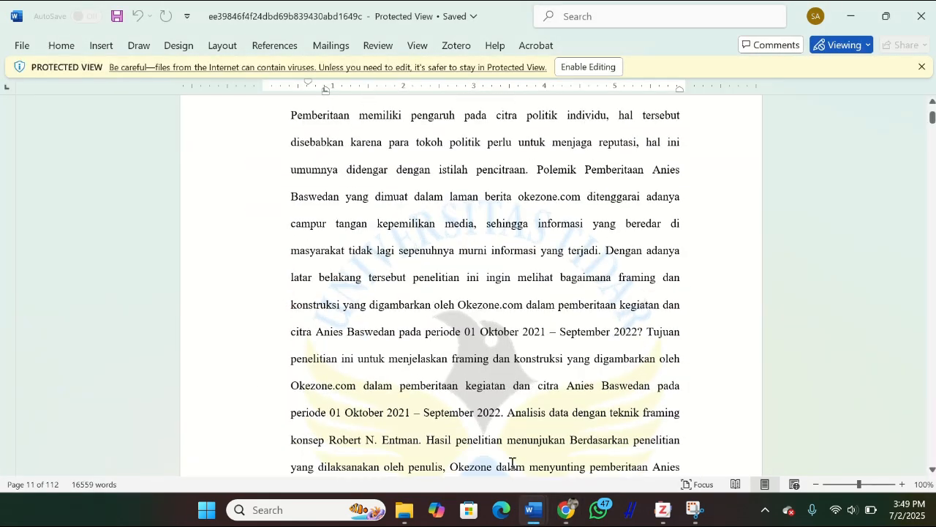
pyautogui.click(531, 507)
pyautogui.click(480, 407)
pyautogui.scroll(1, 480, 407)
pyautogui.moveTo(251, 182); pyautogui.dragTo(378, 265)
pyautogui.click(396, 97)
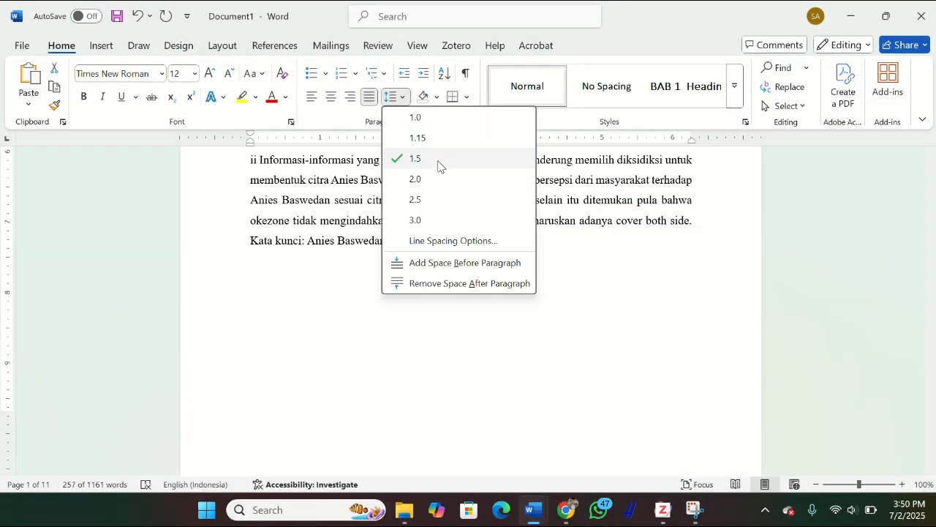
pyautogui.click(438, 159)
# Step: Enable editing in the reference thesis, pick 2.0 line spacing for its abstract paragraph, and switch back to the draft
pyautogui.click(540, 515)
pyautogui.click(592, 432)
pyautogui.moveTo(291, 172); pyautogui.dragTo(458, 251)
pyautogui.click(579, 67)
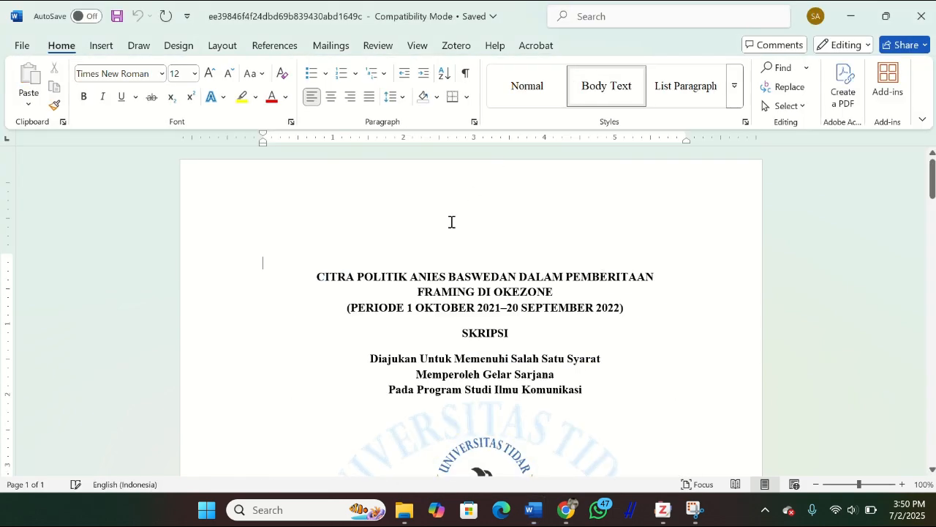
pyautogui.scroll(-7, 464, 244)
pyautogui.scroll(4, 366, 241)
pyautogui.moveTo(290, 226); pyautogui.dragTo(401, 267)
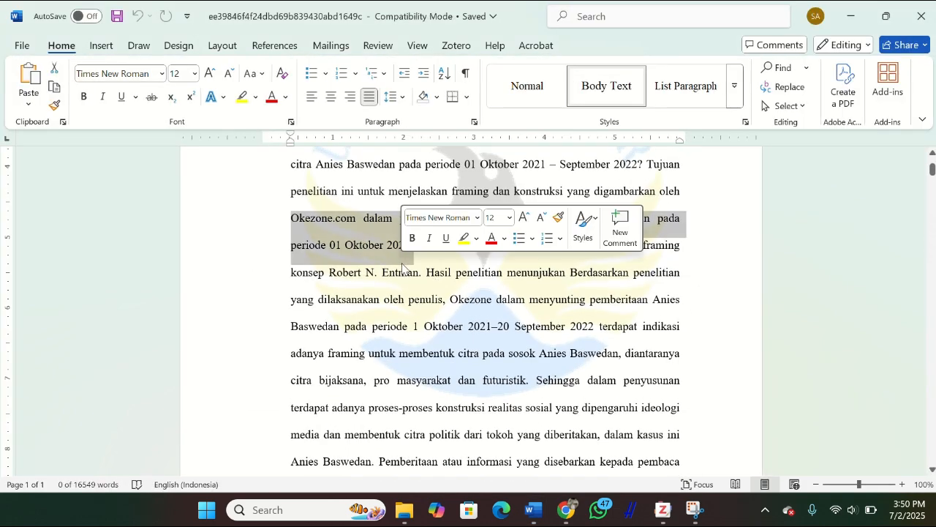
pyautogui.click(401, 101)
pyautogui.click(421, 178)
pyautogui.moveTo(534, 510)
pyautogui.click(496, 464)
pyautogui.moveTo(251, 220); pyautogui.dragTo(529, 354)
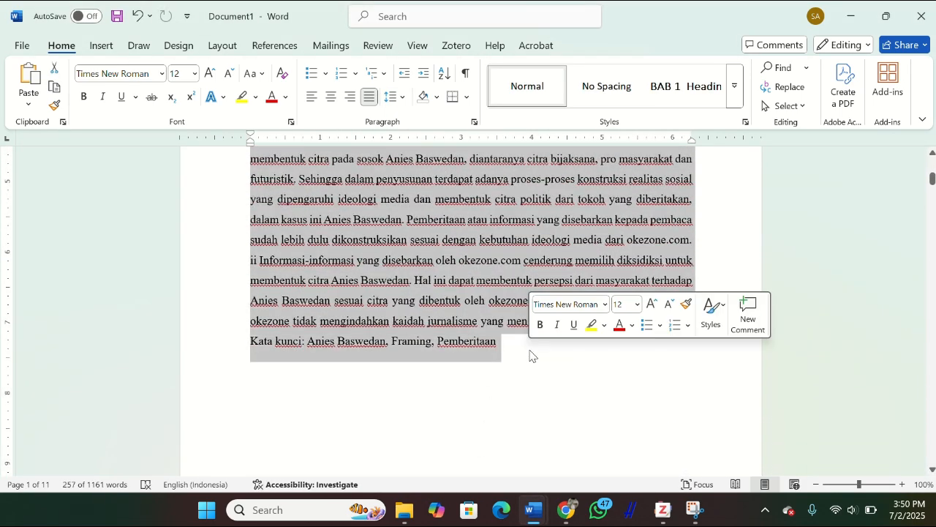
pyautogui.press('Right')
pyautogui.scroll(3, 514, 271)
# Step: Format the English abstract body as justified, non-bold Times New Roman with 2.0 line spacing
pyautogui.scroll(-10, 514, 272)
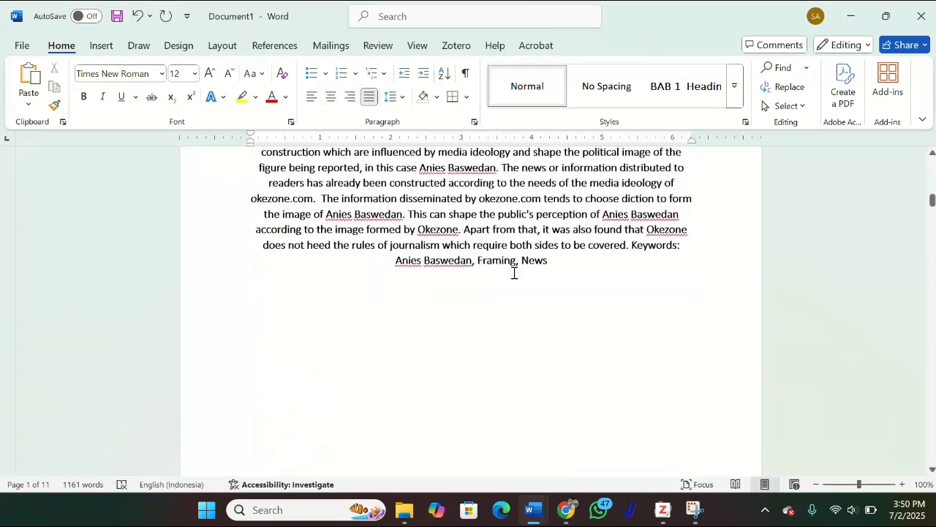
pyautogui.scroll(4, 514, 272)
pyautogui.moveTo(256, 175); pyautogui.dragTo(548, 172)
pyautogui.click(400, 97)
pyautogui.click(415, 179)
pyautogui.click(161, 74)
pyautogui.click(231, 120)
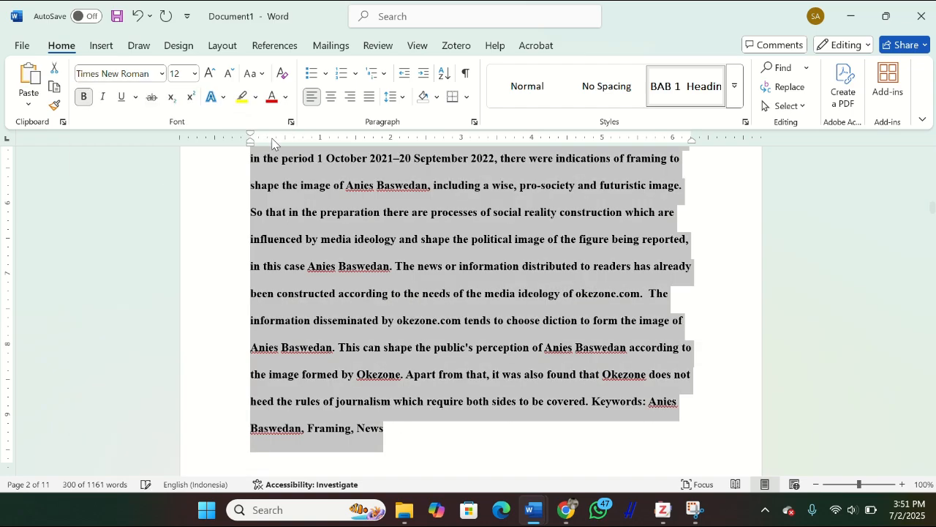
pyautogui.click(85, 98)
pyautogui.hotkey('ctrl', 'j')
pyautogui.click(579, 370)
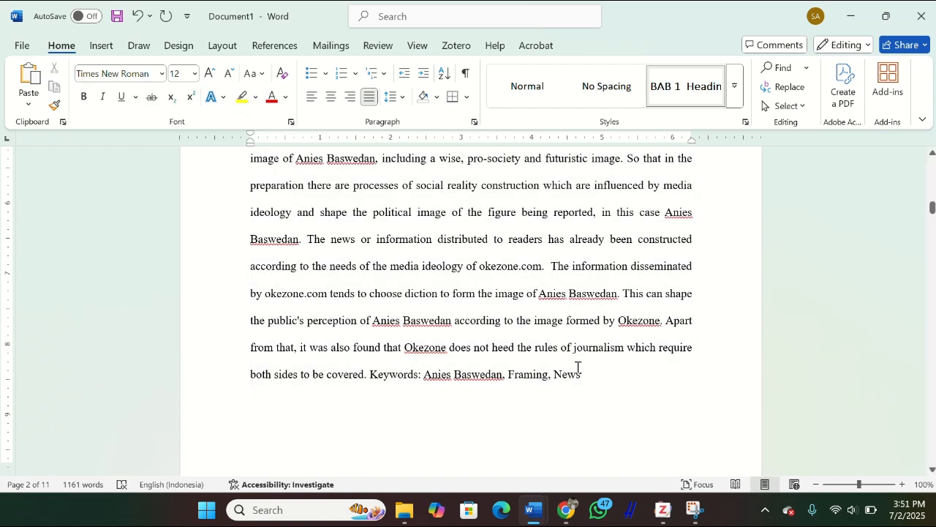
# Step: Remove the manually typed numbers and gaps in front of the three dedication items under PERSEMBAHAN
pyautogui.scroll(20, 436, 356)
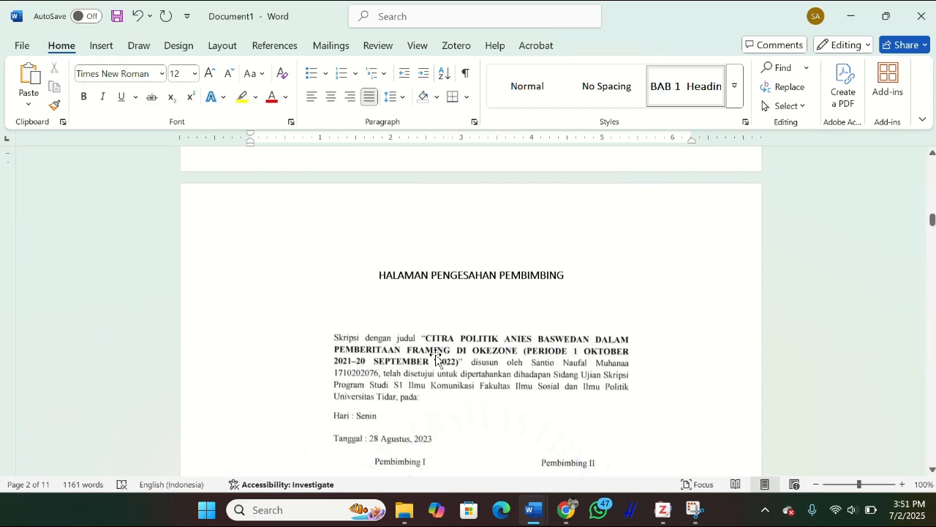
pyautogui.scroll(-5, 436, 356)
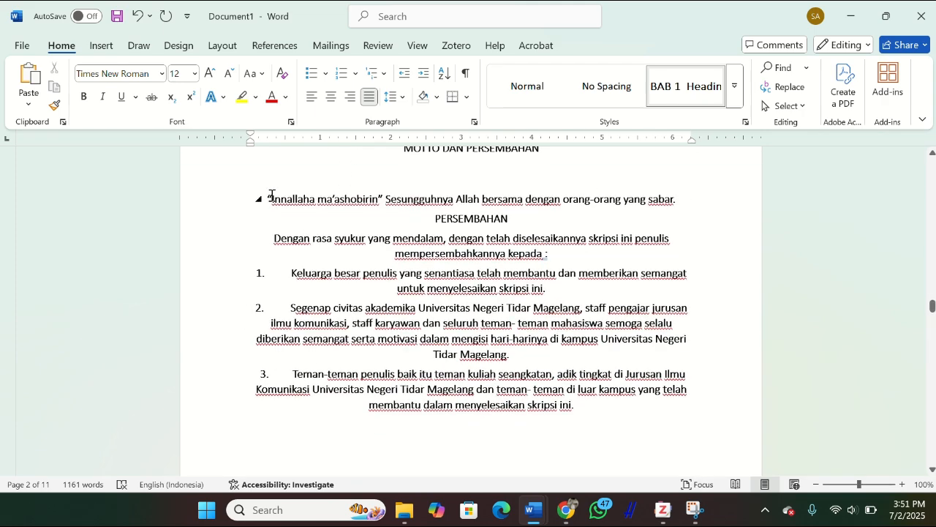
pyautogui.moveTo(272, 196); pyautogui.dragTo(516, 404)
pyautogui.click(292, 272)
pyautogui.press('BackSpace')
pyautogui.press('BackSpace')
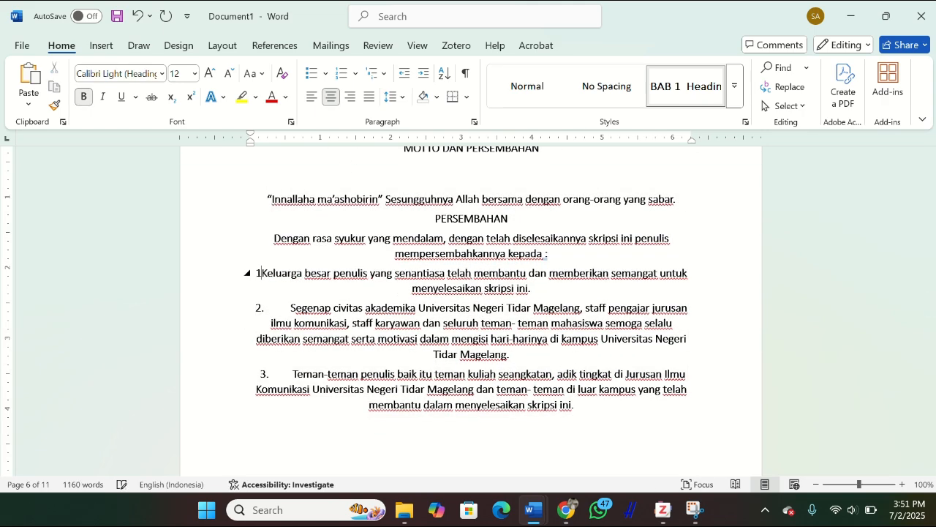
pyautogui.click(292, 308)
pyautogui.press('BackSpace')
pyautogui.press('BackSpace')
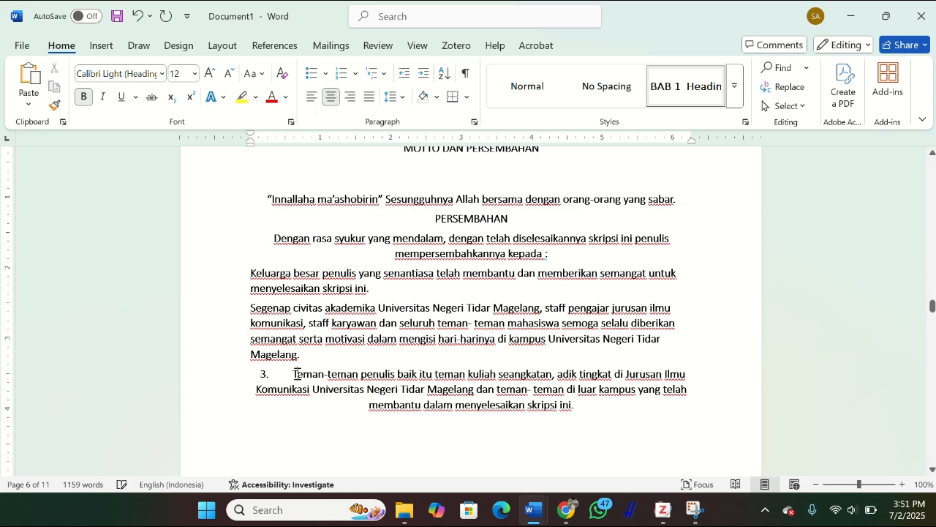
pyautogui.press('BackSpace')
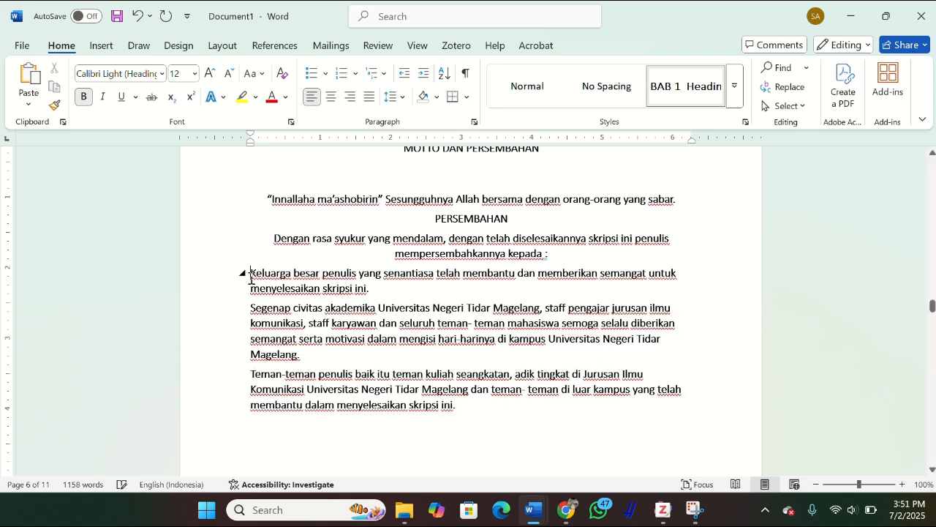
# Step: Apply automatic 1., 2., 3. numbering to the three dedication items under PERSEMBAHAN
pyautogui.click(326, 73)
pyautogui.click(356, 73)
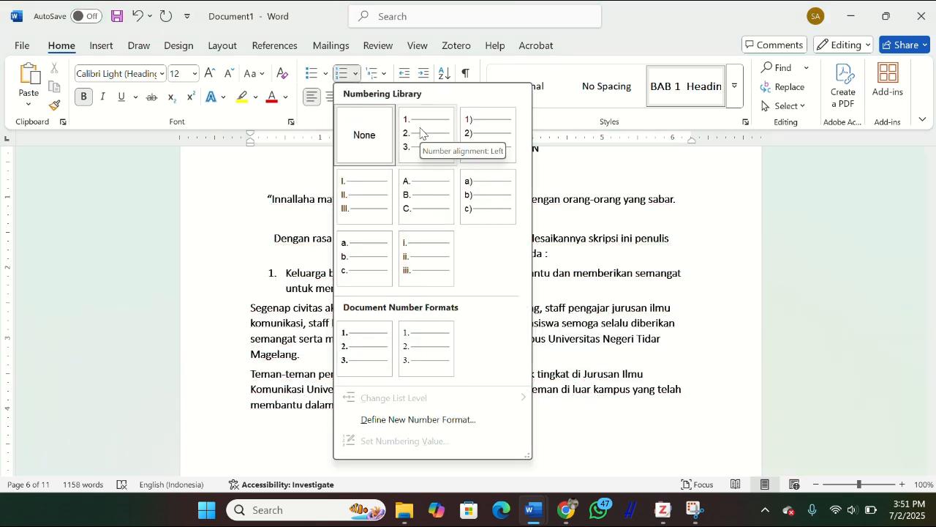
pyautogui.click(420, 123)
pyautogui.click(325, 73)
pyautogui.click(356, 73)
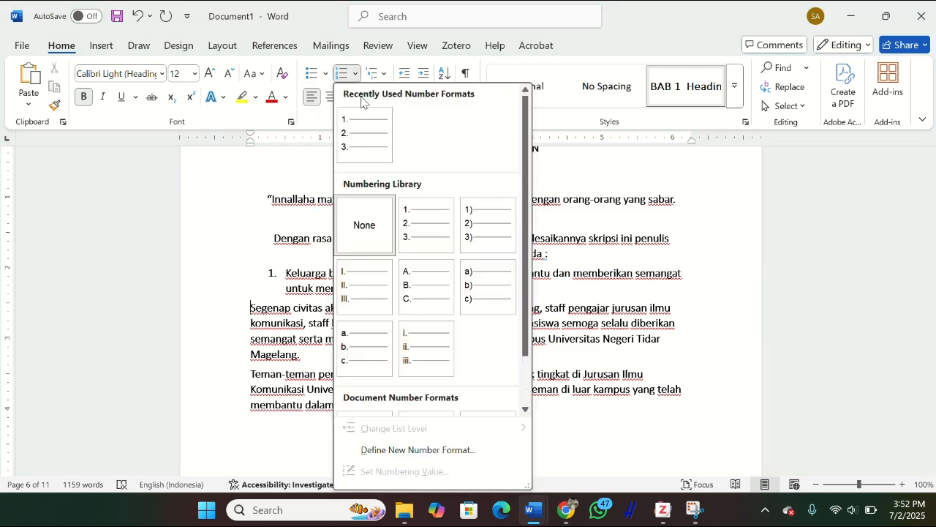
pyautogui.click(366, 121)
pyautogui.click(356, 73)
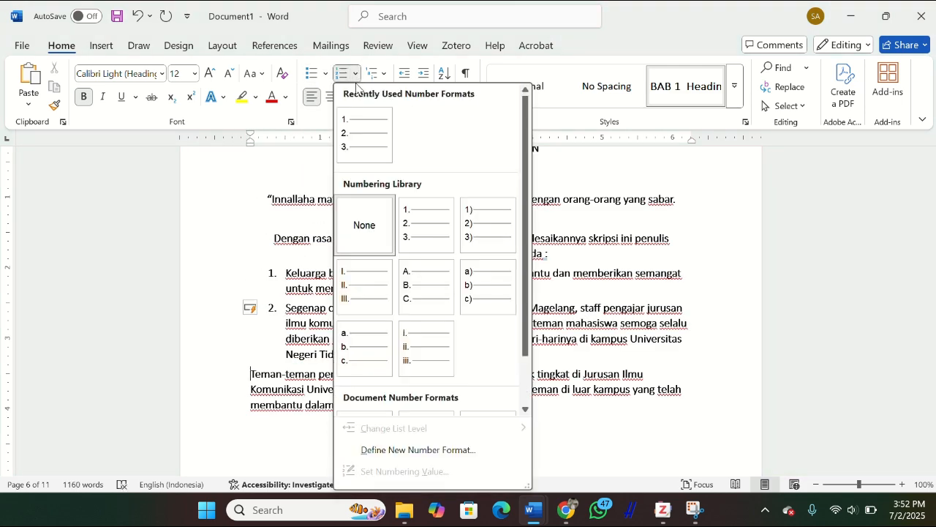
pyautogui.click(370, 132)
# Step: Format the motto and dedication text as non-bold Times New Roman with 1.5 line spacing
pyautogui.scroll(1, 268, 230)
pyautogui.moveTo(268, 230); pyautogui.dragTo(523, 403)
pyautogui.click(161, 74)
pyautogui.click(117, 177)
pyautogui.click(85, 96)
pyautogui.click(84, 96)
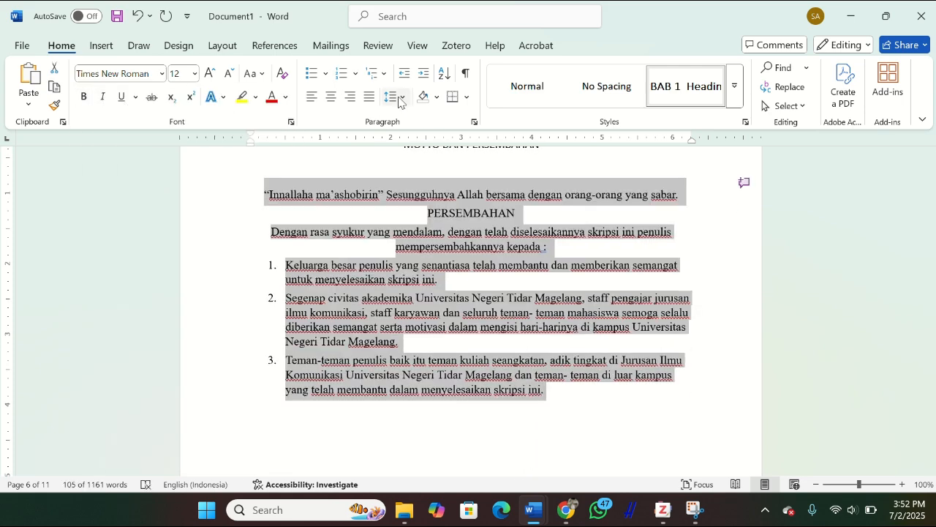
pyautogui.click(391, 96)
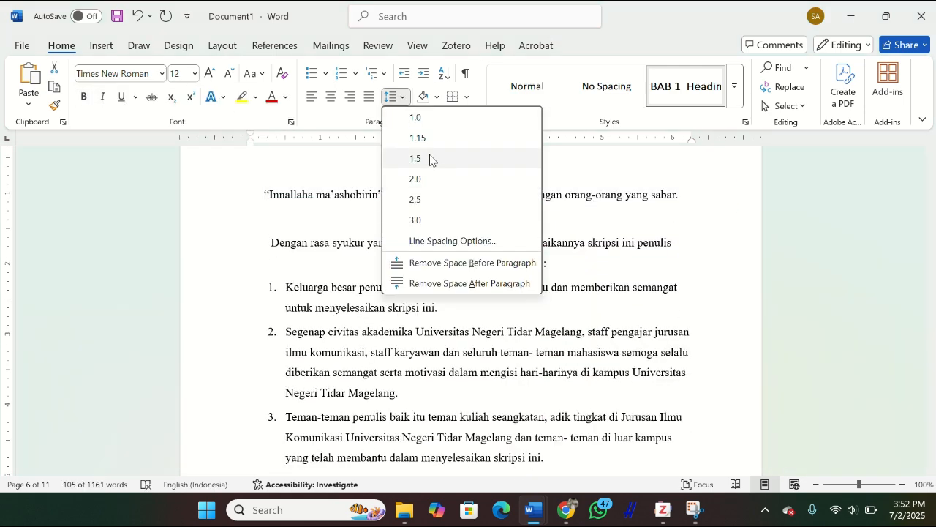
pyautogui.click(429, 158)
pyautogui.click(493, 267)
# Step: Place the draft and reference thesis side by side at 80% and 70% zoom, both showing KATA PENGANTAR
pyautogui.scroll(-3, 493, 268)
pyautogui.scroll(-8, 521, 384)
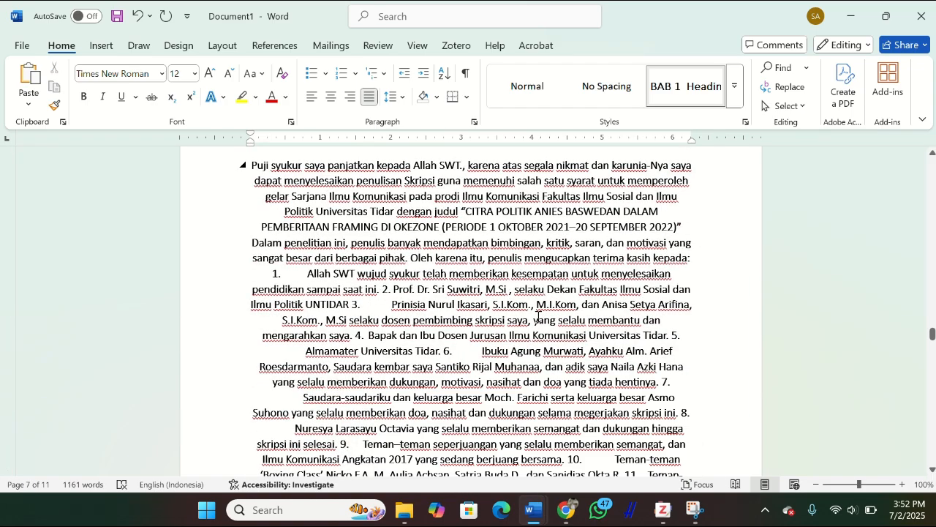
pyautogui.press('super+Left')
pyautogui.click(669, 201)
pyautogui.keyDown('ctrl'); pyautogui.scroll(-3, 669, 201); pyautogui.keyUp('ctrl')
pyautogui.scroll(-10, 753, 317)
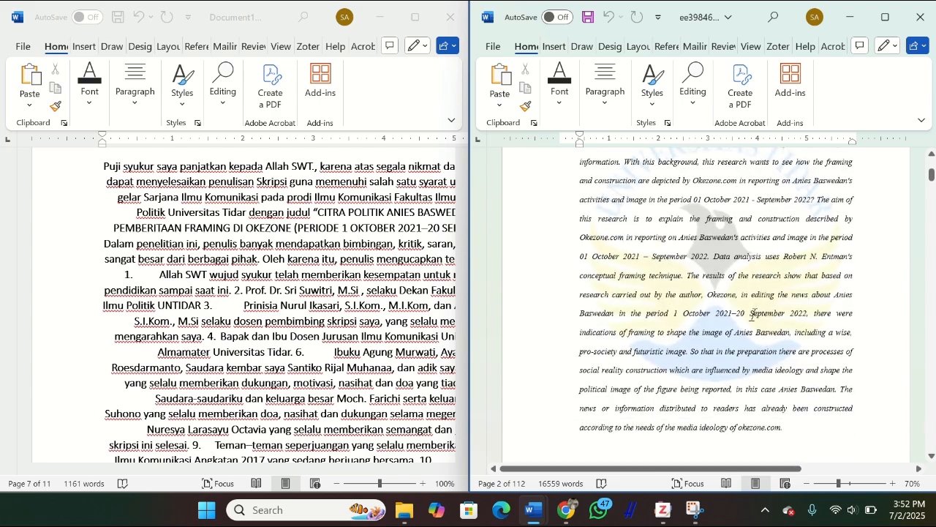
pyautogui.press('super+Tab')
pyautogui.press('Escape')
pyautogui.scroll(-5, 771, 293)
pyautogui.keyDown('ctrl'); pyautogui.scroll(-2, 329, 256); pyautogui.keyUp('ctrl')
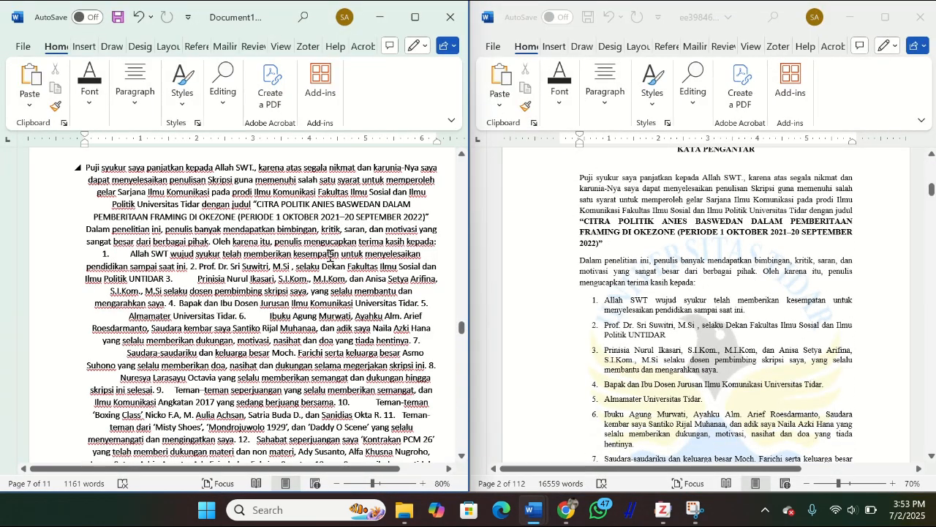
# Step: Format the opening paragraph of KATA PENGANTAR, from "Puji syukur" through the quoted thesis title, as justified Times New Roman
pyautogui.tripleClick(95, 167)
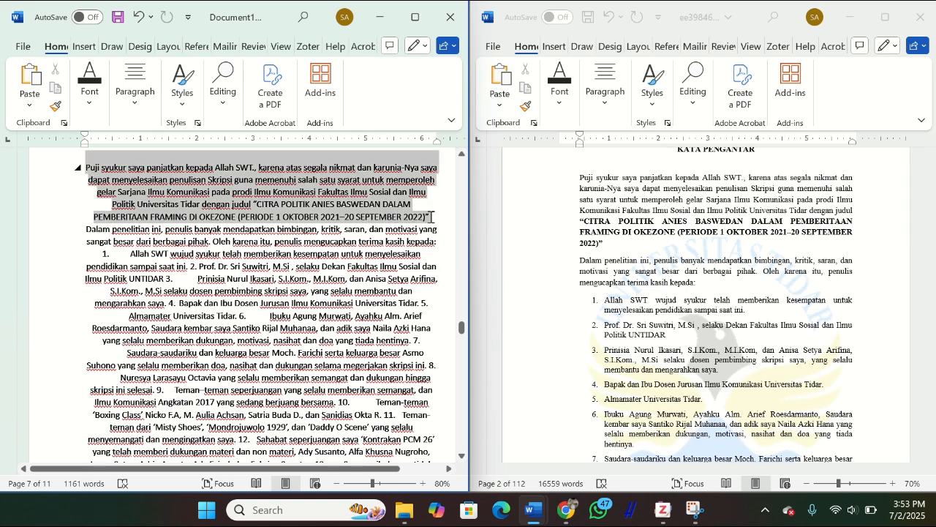
pyautogui.click(135, 88)
pyautogui.click(125, 167)
pyautogui.click(89, 87)
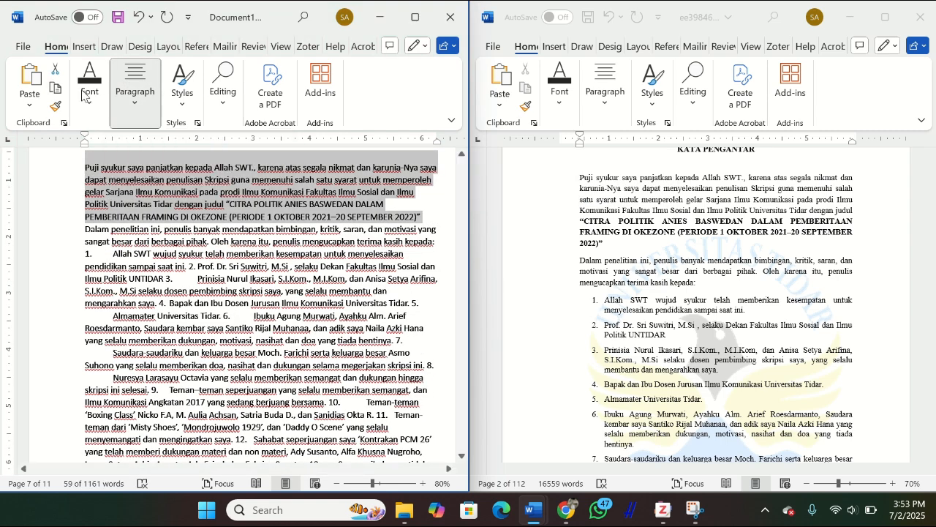
pyautogui.click(89, 88)
pyautogui.click(164, 144)
pyautogui.click(180, 251)
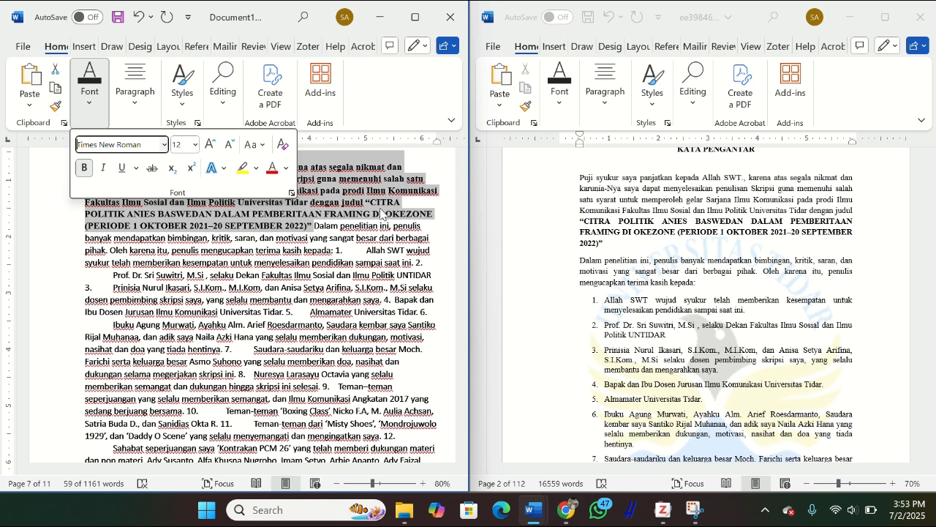
pyautogui.press('Escape')
pyautogui.hotkey('ctrl', 'j')
# Step: Start a new paragraph at "Dalam penelitian ini" and format its text through "kepada:" as non-bold Times New Roman with 1.15 line spacing
pyautogui.click(283, 230)
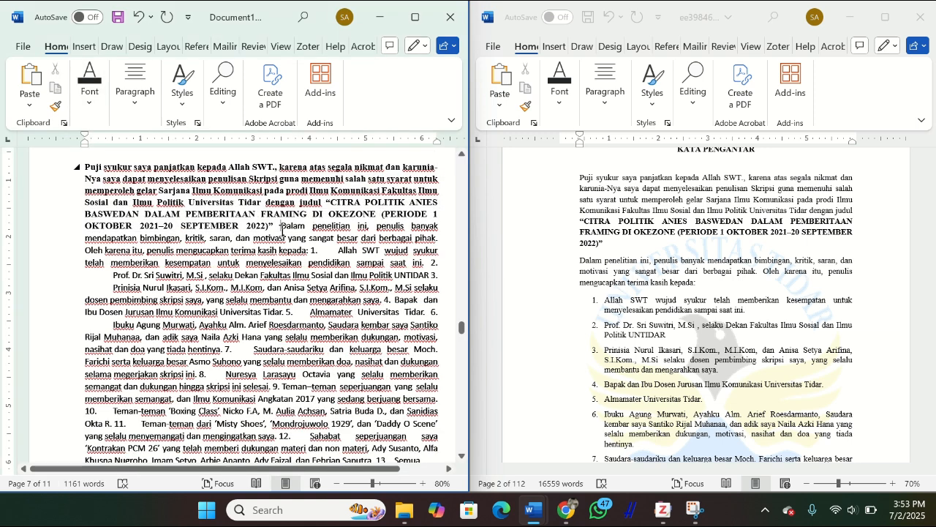
pyautogui.press('Return')
pyautogui.moveTo(93, 250); pyautogui.dragTo(224, 264)
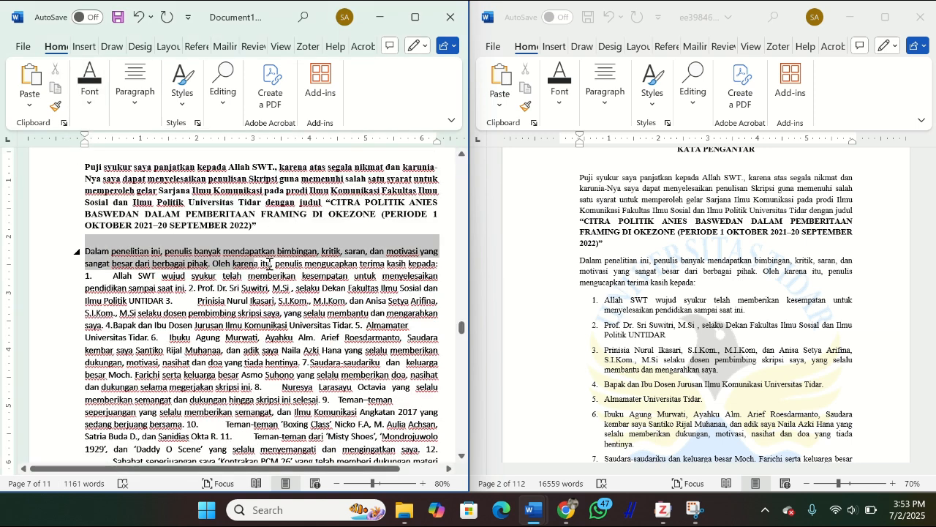
pyautogui.click(94, 89)
pyautogui.click(164, 146)
pyautogui.click(141, 242)
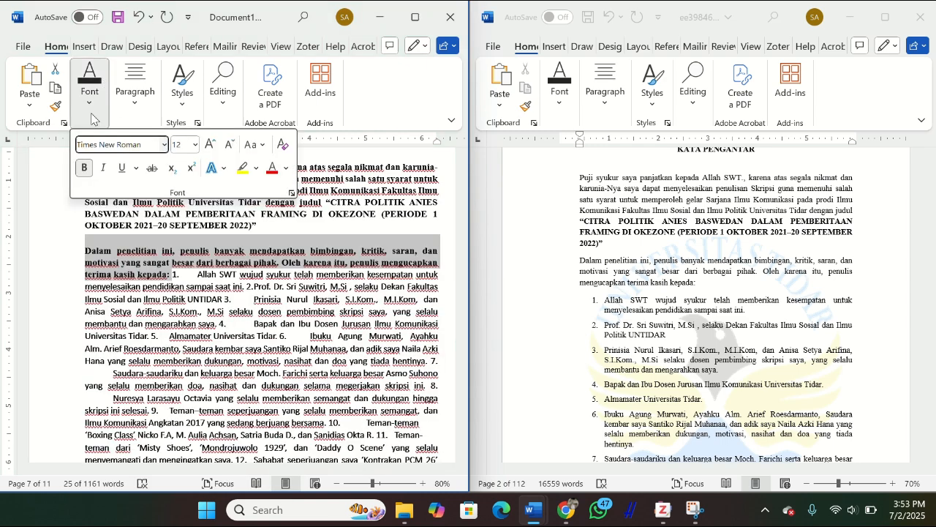
pyautogui.click(83, 168)
pyautogui.click(134, 90)
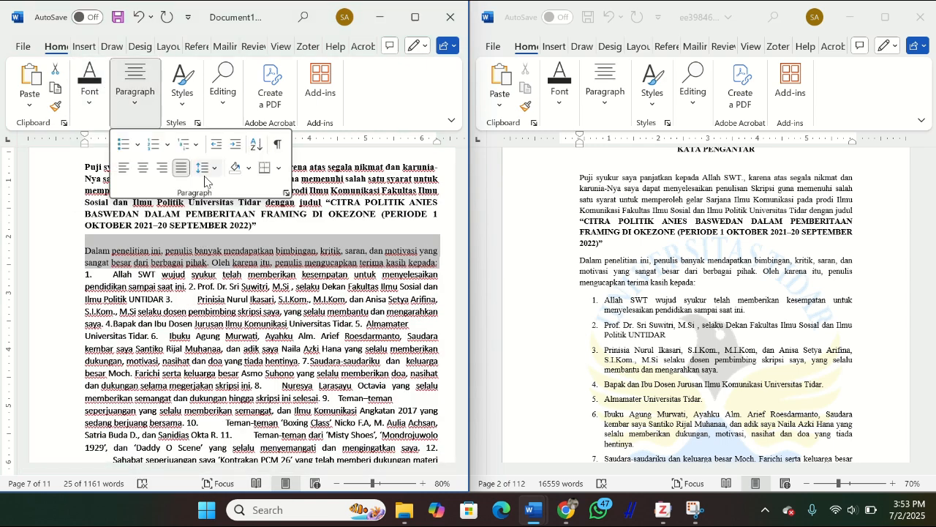
pyautogui.click(206, 167)
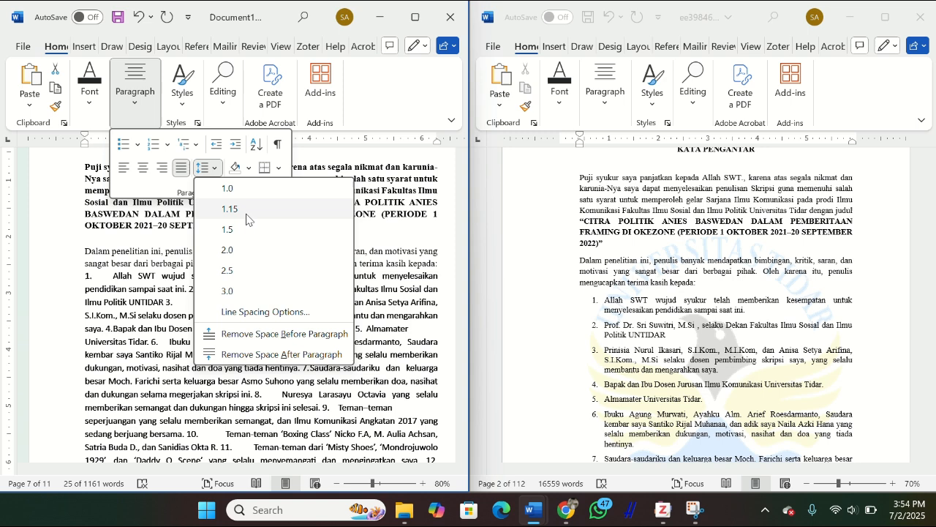
pyautogui.click(230, 209)
# Step: Put the first acknowledgement item, beginning "Allah SWT", in its own paragraph and remove its manually typed number
pyautogui.click(442, 265)
pyautogui.press('Return')
pyautogui.scroll(-2, 196, 215)
pyautogui.click(114, 225)
pyautogui.press('BackSpace')
pyautogui.press('BackSpace')
pyautogui.press('BackSpace')
pyautogui.click(145, 238)
pyautogui.press('Return')
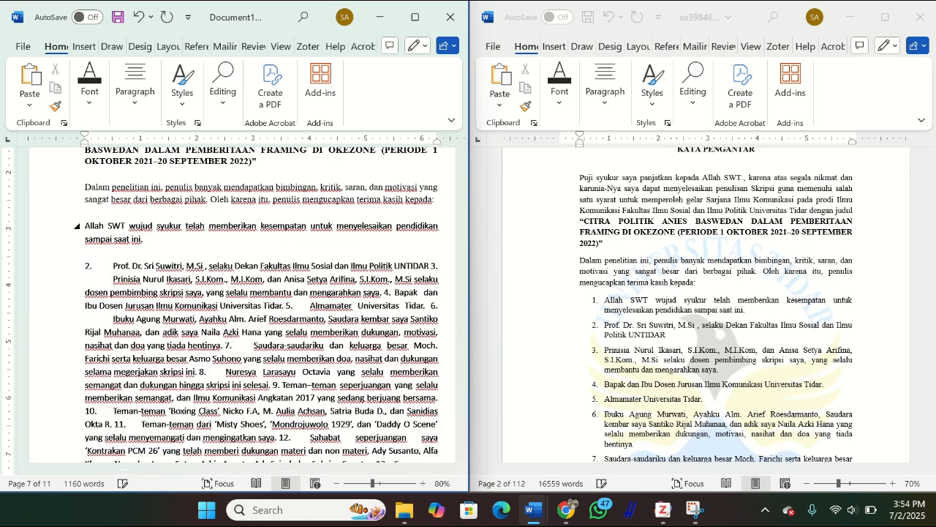
# Step: Break the running acknowledgement text into separate paragraphs before the typed numbers 3, 4, 5 and 6
pyautogui.click(432, 266)
pyautogui.press('Return')
pyautogui.click(385, 306)
pyautogui.press('Return')
pyautogui.scroll(-2, 352, 272)
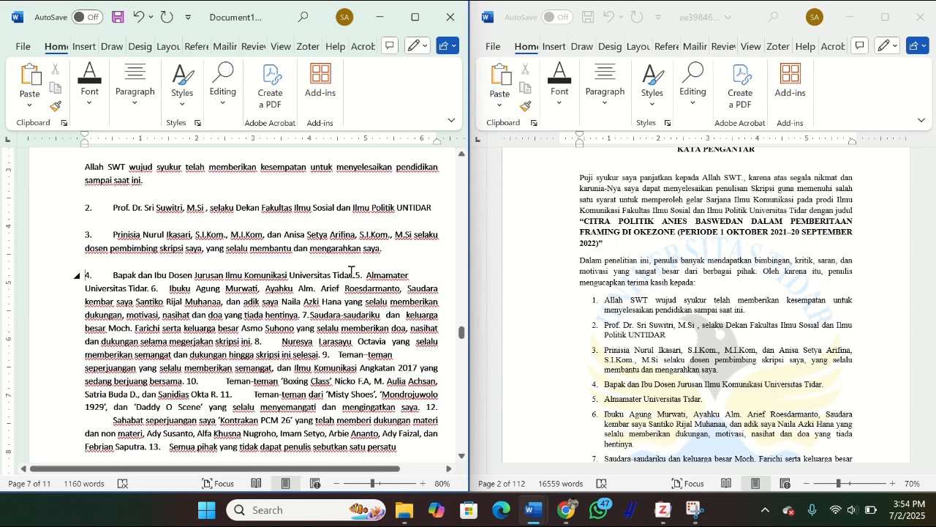
pyautogui.click(354, 275)
pyautogui.press('Return')
pyautogui.click(221, 303)
pyautogui.press('Return')
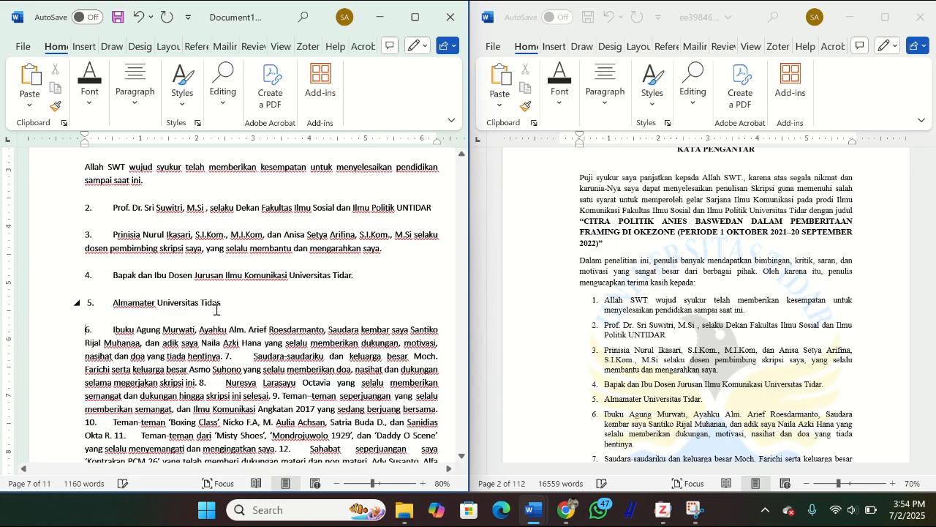
# Step: Start separate paragraphs for the acknowledgement items with typed numbers 7, 8 and 9
pyautogui.click(225, 356)
pyautogui.press('Return')
pyautogui.scroll(-3, 224, 356)
pyautogui.click(432, 302)
pyautogui.press('Return')
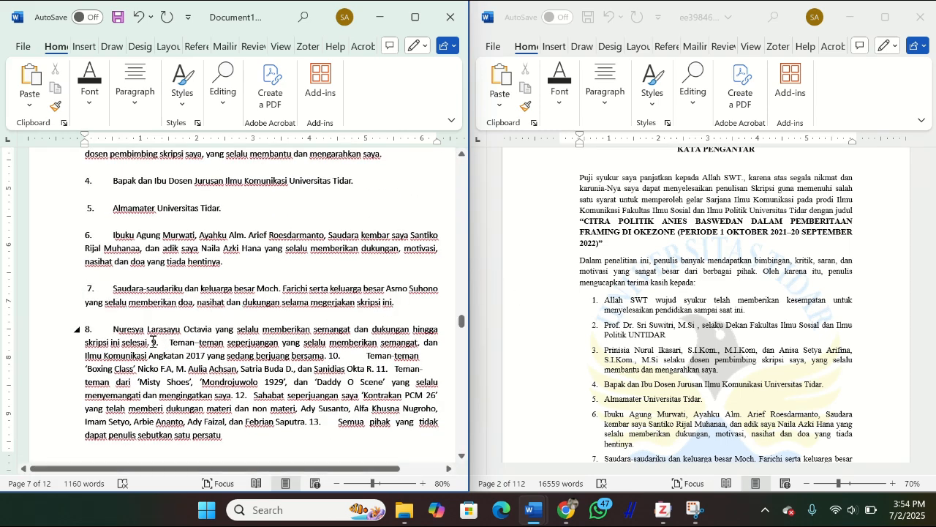
pyautogui.click(152, 342)
pyautogui.press('Return')
# Step: Split off acknowledgement items 10 through 13 so that each one begins its own paragraph
pyautogui.click(265, 301)
pyautogui.press('Return')
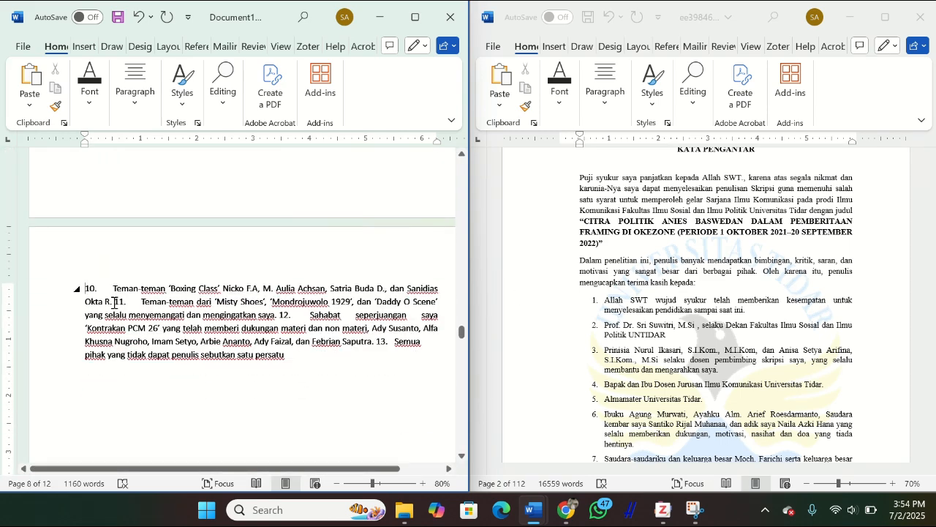
pyautogui.click(114, 301)
pyautogui.press('Return')
pyautogui.click(259, 302)
pyautogui.press('Return')
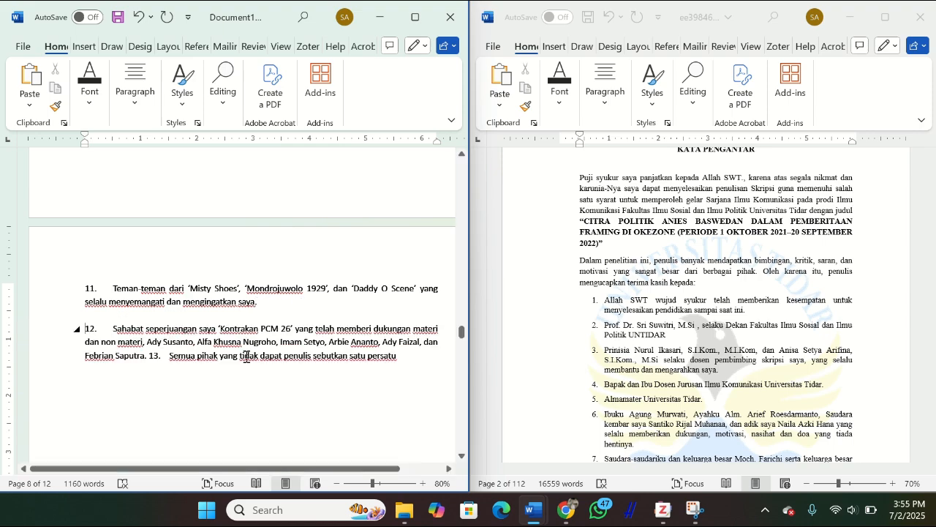
# Step: Format all thirteen acknowledgement items as non-bold Times New Roman
pyautogui.scroll(15, 150, 358)
pyautogui.scroll(-1, 168, 341)
pyautogui.moveTo(85, 262); pyautogui.dragTo(337, 215)
pyautogui.click(418, 172)
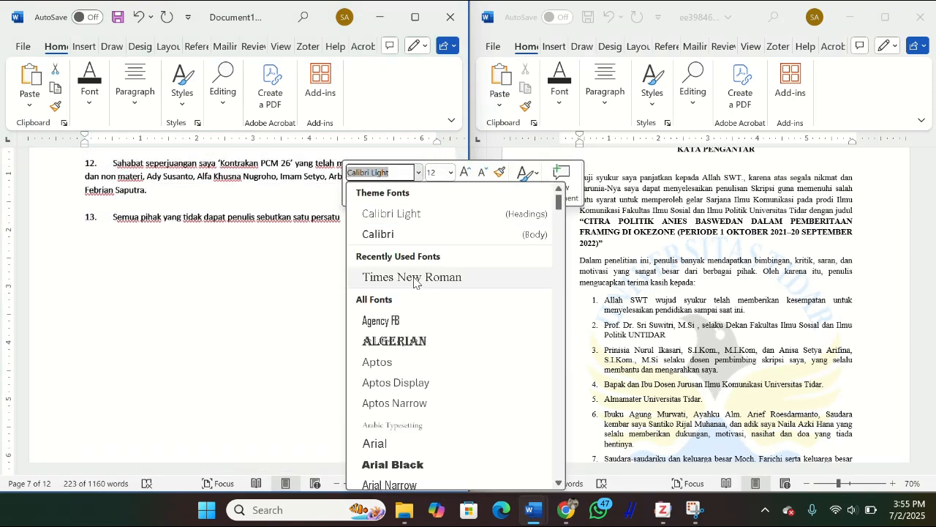
pyautogui.click(397, 276)
pyautogui.click(336, 214)
# Step: Indent the first acknowledgement item, "Allah SWT", and apply automatic 1., 2., 3. numbering to it
pyautogui.scroll(10, 110, 235)
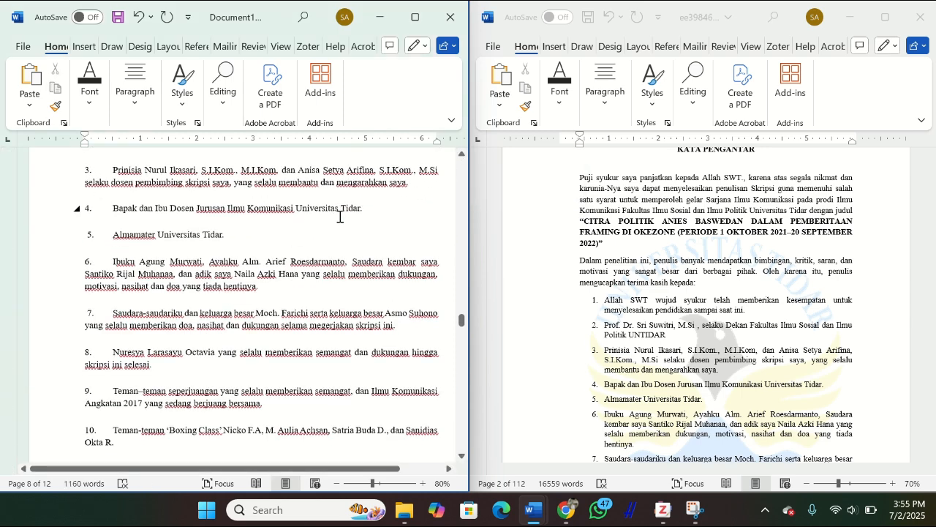
pyautogui.scroll(2, 110, 236)
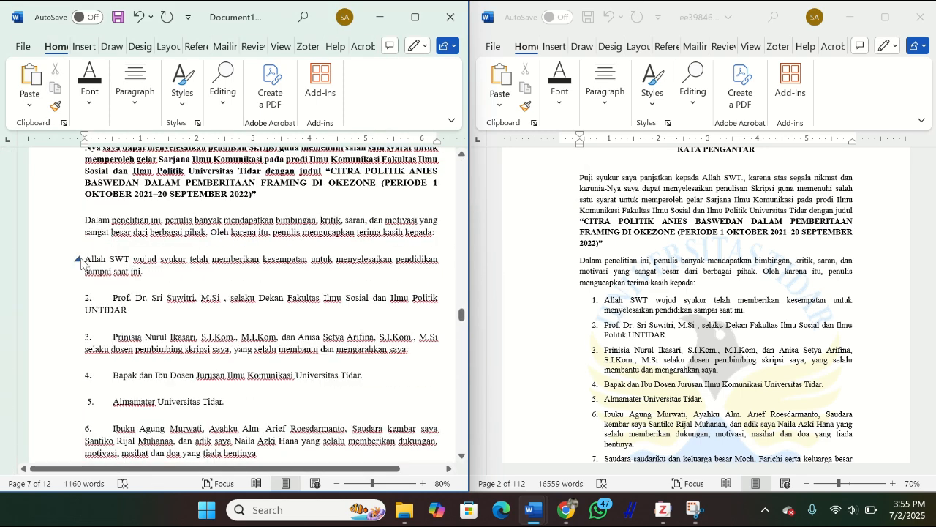
pyautogui.click(135, 84)
pyautogui.click(168, 145)
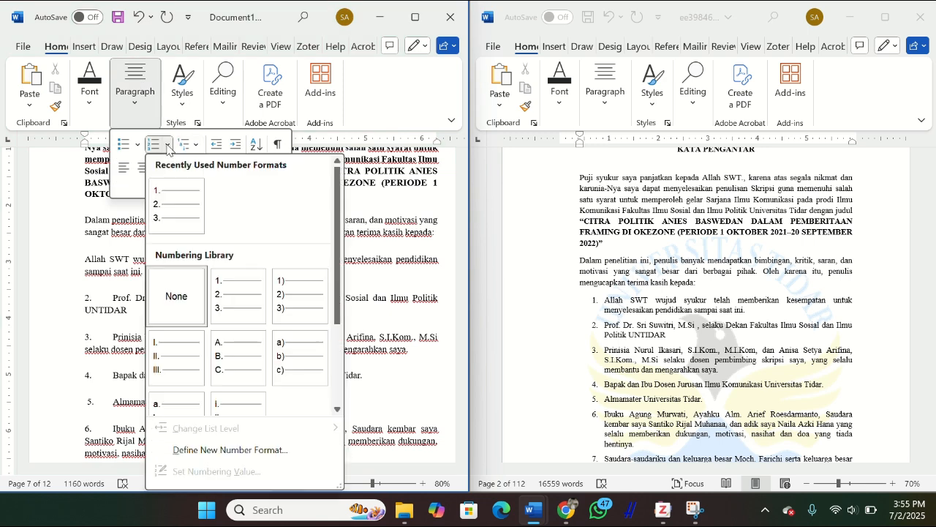
pyautogui.click(239, 295)
pyautogui.click(110, 294)
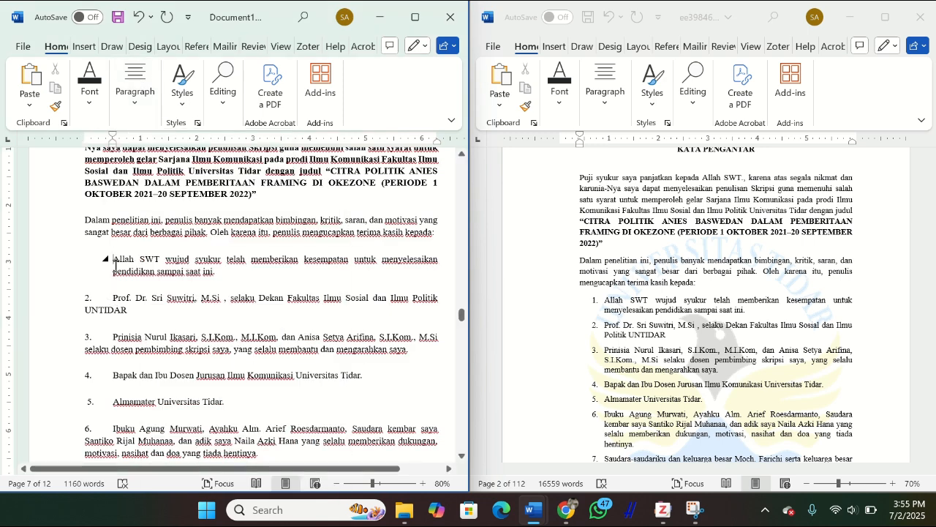
pyautogui.click(135, 84)
# Step: Replace the typed number of the second acknowledgement item with automatic list numbering
pyautogui.click(110, 294)
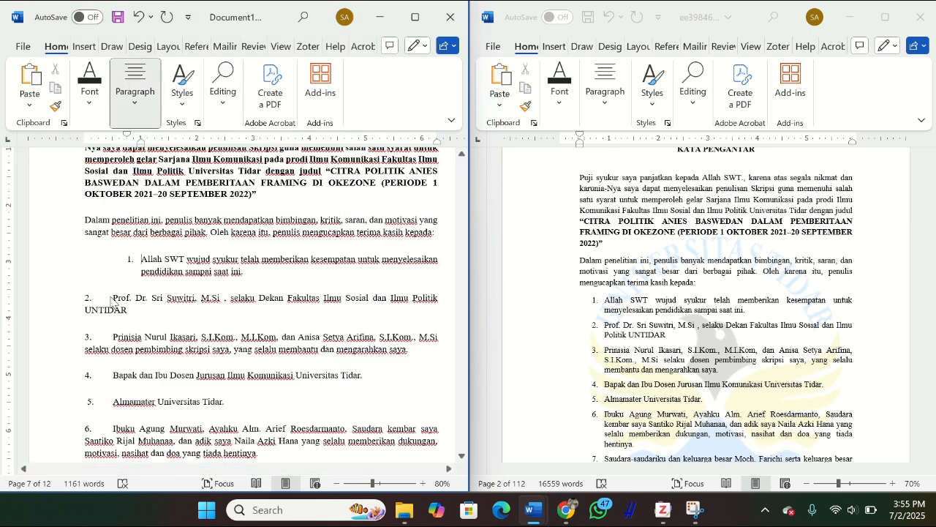
pyautogui.press('BackSpace')
pyautogui.press('BackSpace')
pyautogui.press('BackSpace')
pyautogui.click(141, 73)
pyautogui.click(156, 148)
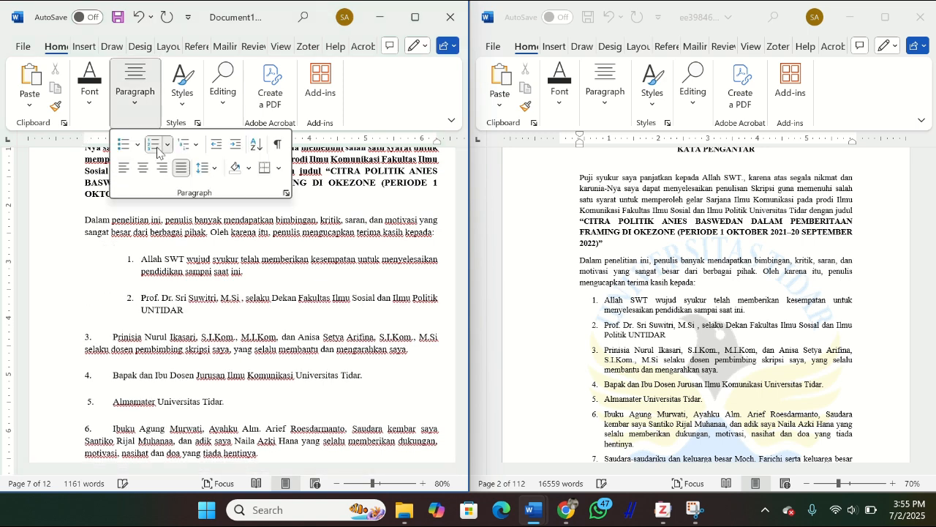
# Step: Remove the typed 3. before the third acknowledgement item and continue the automatic numbering there
pyautogui.click(111, 336)
pyautogui.press('BackSpace')
pyautogui.press('BackSpace')
pyautogui.press('BackSpace')
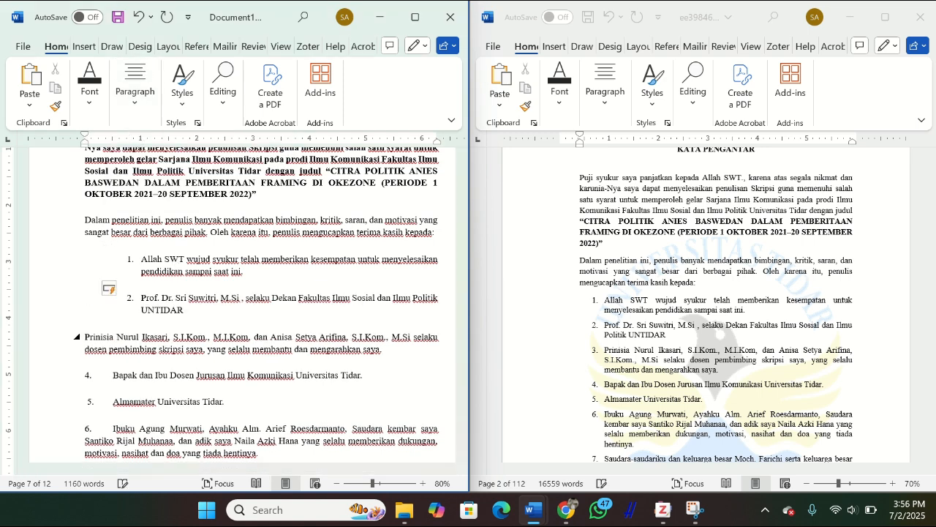
pyautogui.click(135, 84)
pyautogui.click(153, 144)
# Step: Remove the typed 4. before "Bapak dan Ibu Dosen" and add that item to the automatic numbered list
pyautogui.scroll(-2, 186, 316)
pyautogui.click(111, 318)
pyautogui.press('BackSpace')
pyautogui.click(135, 90)
pyautogui.click(111, 317)
pyautogui.press('BackSpace')
pyautogui.press('BackSpace')
pyautogui.click(136, 87)
# Step: Remove the typed 5. before "Almamater Universitas Tidar" and add that item to the automatic numbered list
pyautogui.click(115, 343)
pyautogui.press('BackSpace')
pyautogui.press('BackSpace')
pyautogui.click(136, 86)
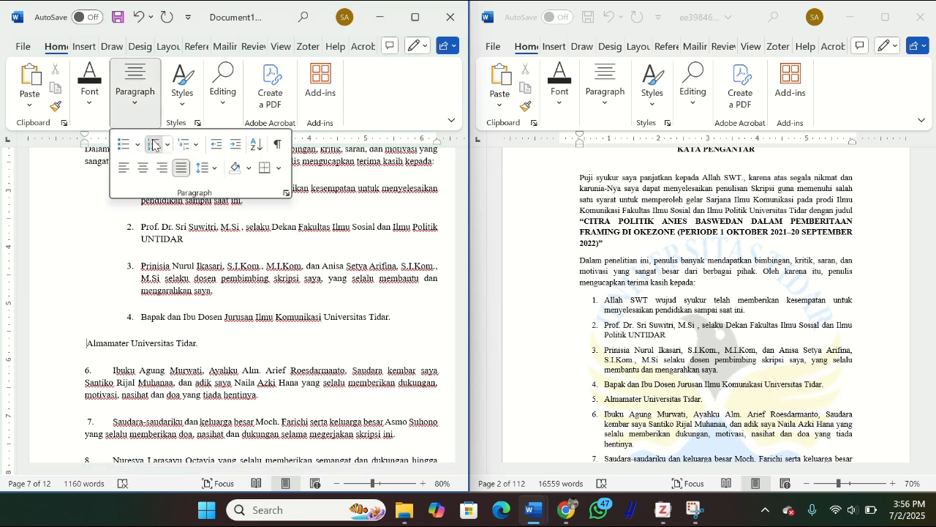
pyautogui.click(169, 144)
# Step: Replace the typed 6. of the sixth acknowledgement item with automatic list numbering
pyautogui.scroll(-1, 183, 219)
pyautogui.click(113, 332)
pyautogui.press('BackSpace')
pyautogui.press('BackSpace')
pyautogui.press('BackSpace')
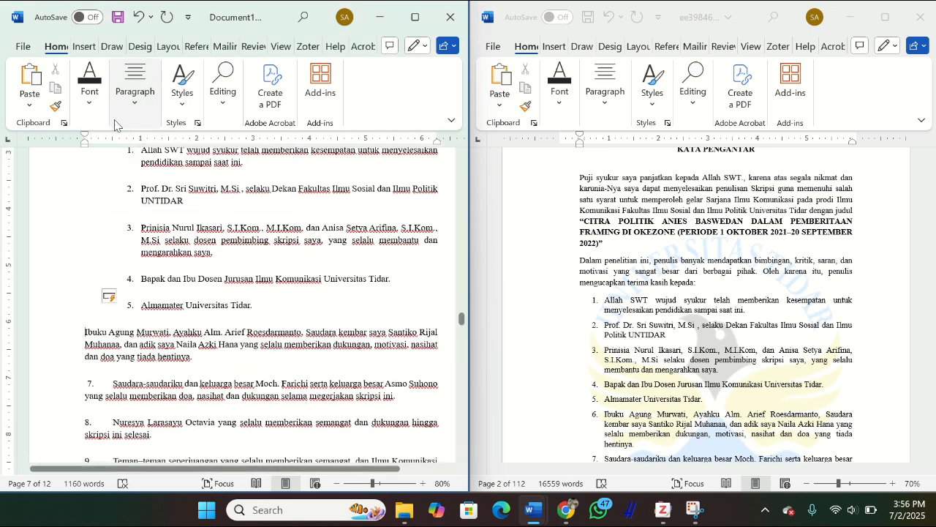
pyautogui.click(135, 87)
pyautogui.click(169, 144)
# Step: Convert acknowledgement items 7 and 8 from typed numbers to the automatic numbered list
pyautogui.scroll(-1, 183, 293)
pyautogui.click(113, 300)
pyautogui.press('BackSpace')
pyautogui.press('BackSpace')
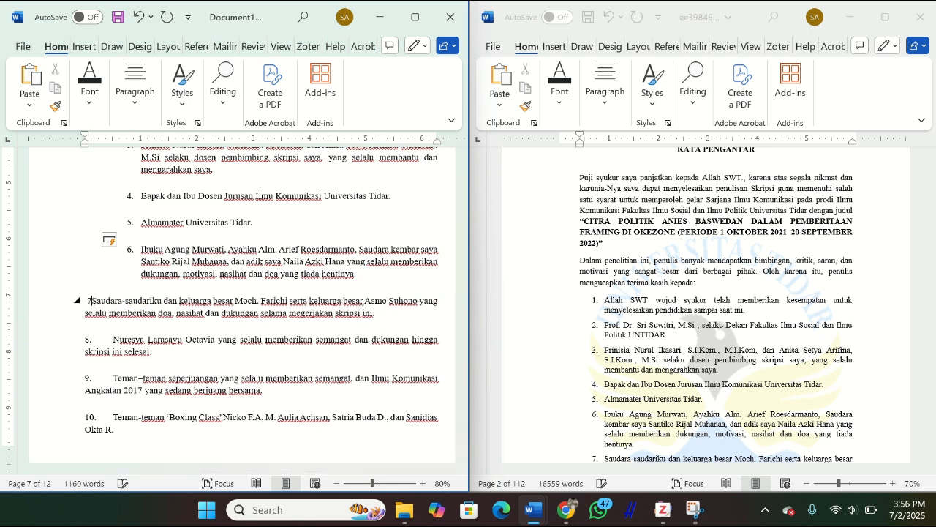
pyautogui.click(135, 87)
pyautogui.click(169, 144)
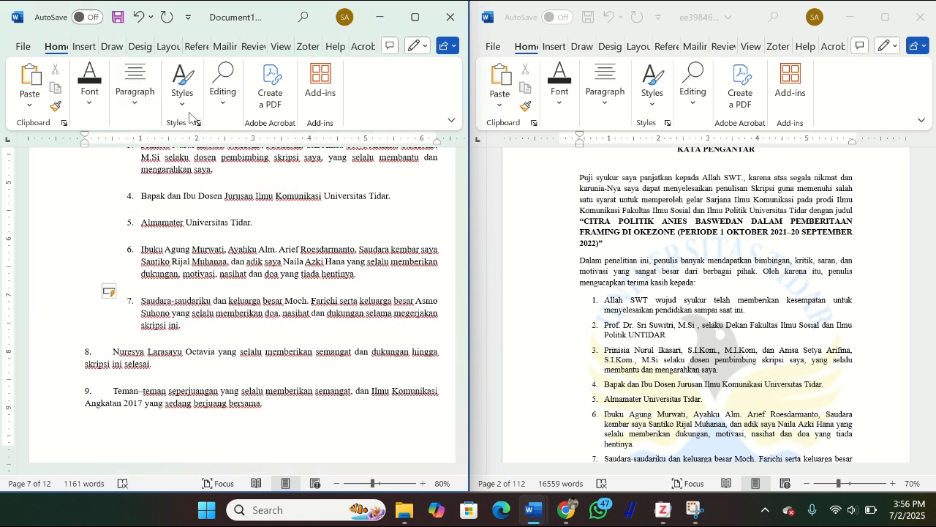
pyautogui.click(139, 93)
pyautogui.click(117, 391)
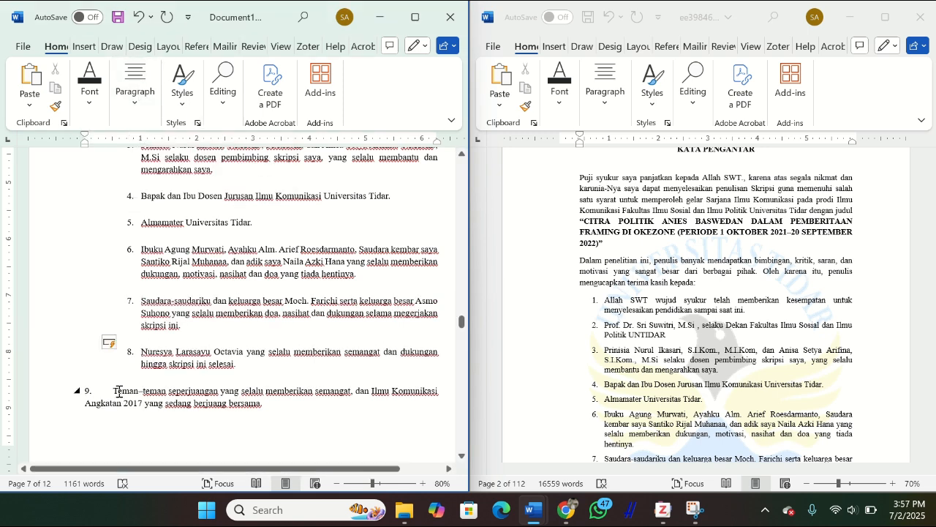
# Step: Replace the manually typed number of item 9 in the acknowledgement list with automatic numbering
pyautogui.press('BackSpace')
pyautogui.press('BackSpace')
pyautogui.press('BackSpace')
pyautogui.click(133, 93)
pyautogui.click(152, 147)
# Step: Replace the typed number of item 10, the 'Boxing Class' entry, with automatic numbering
pyautogui.scroll(-6, 241, 339)
pyautogui.click(112, 310)
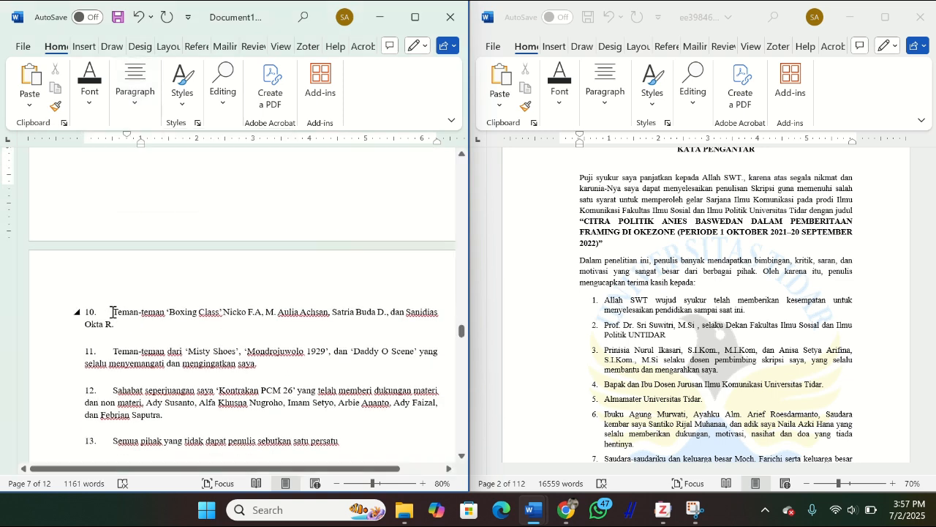
pyautogui.press('BackSpace')
pyautogui.press('BackSpace')
pyautogui.press('BackSpace')
pyautogui.click(135, 92)
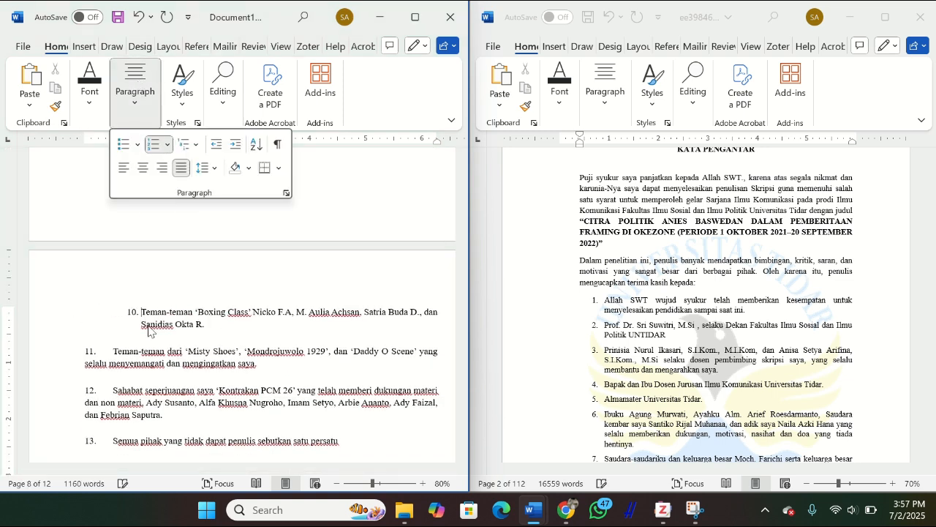
# Step: Convert item 11, the 'Misty Shoes' entry, from a typed number to automatic numbering
pyautogui.click(112, 352)
pyautogui.press('BackSpace')
pyautogui.press('BackSpace')
pyautogui.press('BackSpace')
pyautogui.click(134, 92)
pyautogui.click(152, 144)
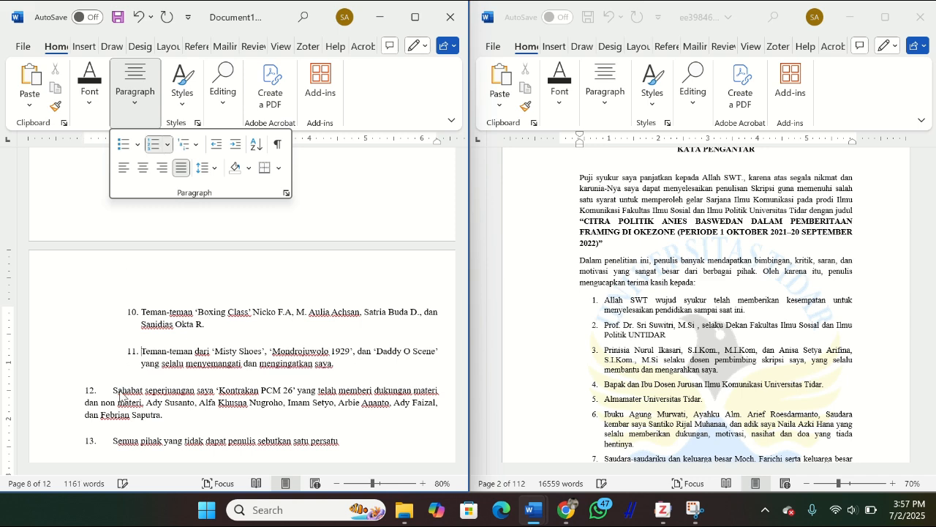
# Step: Convert item 12, the 'Kontrakan PCM 26' entry, from a typed number to automatic numbering
pyautogui.click(113, 390)
pyautogui.press('BackSpace')
pyautogui.press('BackSpace')
pyautogui.press('BackSpace')
pyautogui.click(135, 92)
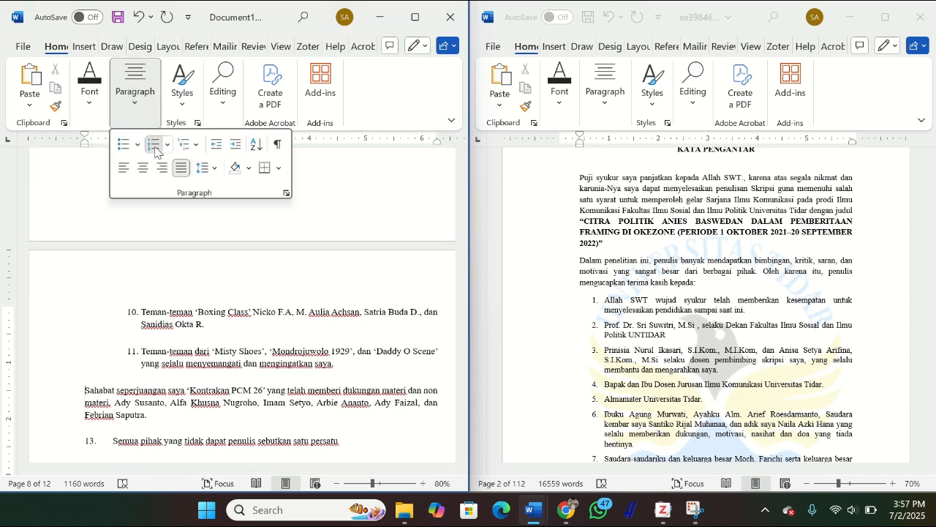
pyautogui.click(152, 144)
# Step: Remove the typed number from the last entry, 'Semua pihak yang tidak dapat penulis sebutkan', and number it automatically as item 13
pyautogui.click(113, 354)
pyautogui.press('BackSpace')
pyautogui.press('BackSpace')
pyautogui.press('BackSpace')
pyautogui.press('BackSpace')
pyautogui.click(135, 92)
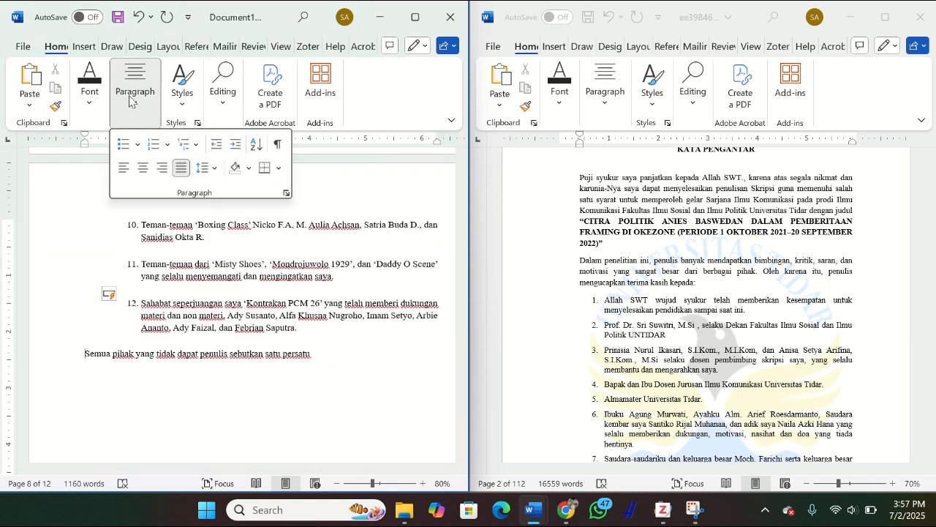
pyautogui.click(152, 144)
# Step: Reduce the first-line indents of acknowledgement items 1 to 3 so their numbers sit closer to the margin
pyautogui.scroll(10, 143, 150)
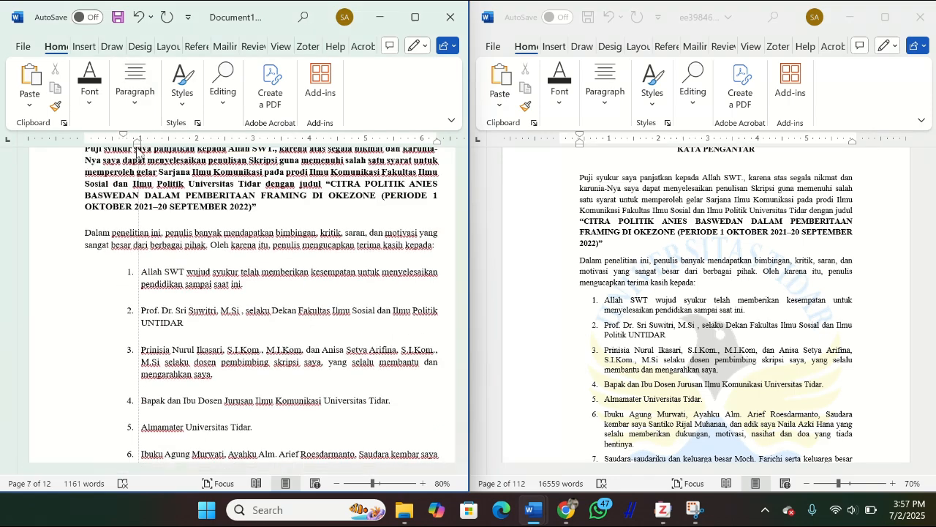
pyautogui.scroll(-10, 163, 186)
pyautogui.scroll(10, 163, 186)
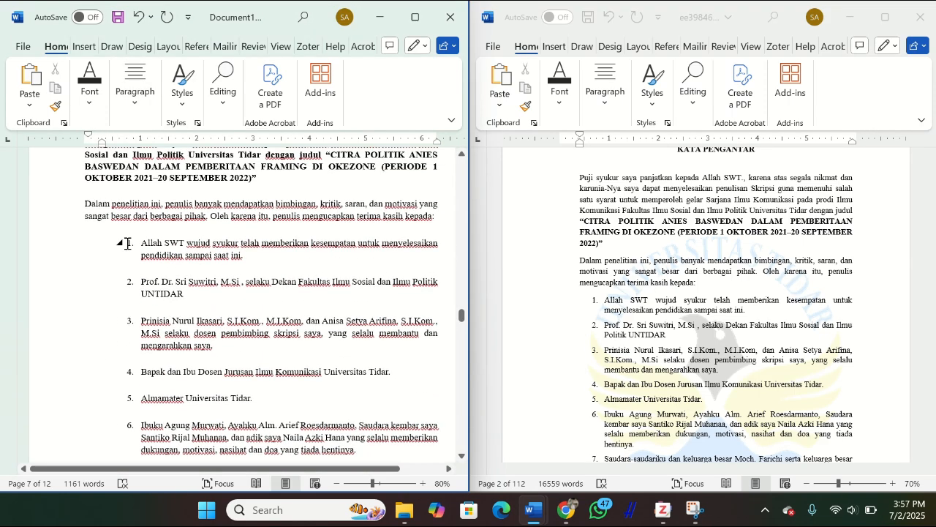
pyautogui.click(141, 247)
pyautogui.moveTo(141, 144)
pyautogui.mouseDown()
pyautogui.moveTo(146, 151)
pyautogui.moveTo(102, 137)
pyautogui.moveTo(112, 147)
pyautogui.moveTo(134, 142)
pyautogui.mouseUp()
pyautogui.click(131, 320)
pyautogui.hotkey('ctrl', 'z')
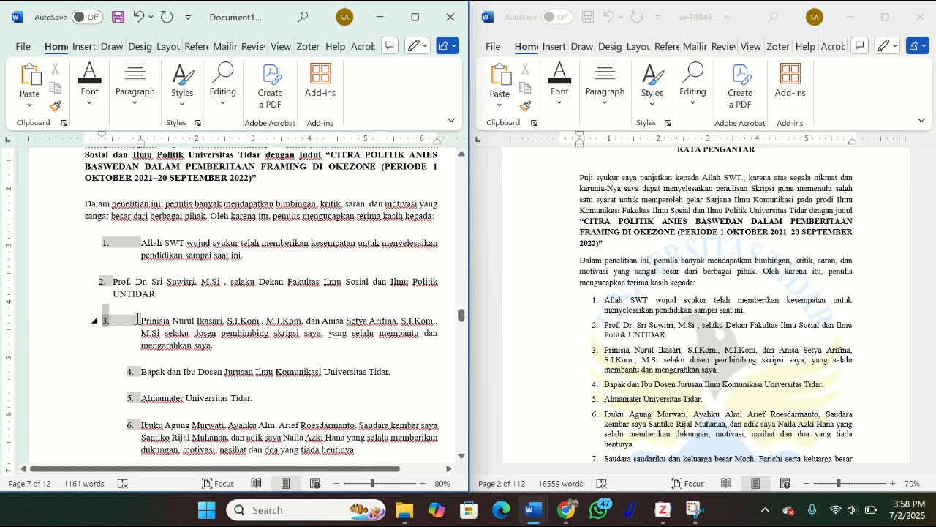
# Step: Reduce the hanging indents of acknowledgement items 1 to 3 so their text lines up closer to the numbers
pyautogui.click(142, 319)
pyautogui.moveTo(140, 142)
pyautogui.mouseDown()
pyautogui.moveTo(121, 152)
pyautogui.moveTo(110, 144)
pyautogui.moveTo(123, 149)
pyautogui.mouseUp()
pyautogui.hotkey('ctrl', 'z')
pyautogui.click(114, 282)
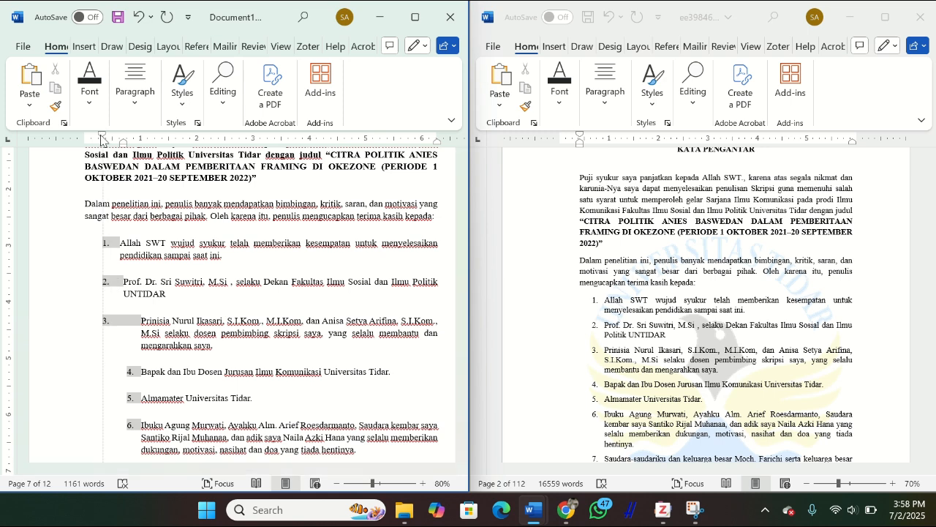
pyautogui.click(134, 270)
pyautogui.hotkey('ctrl', 'z')
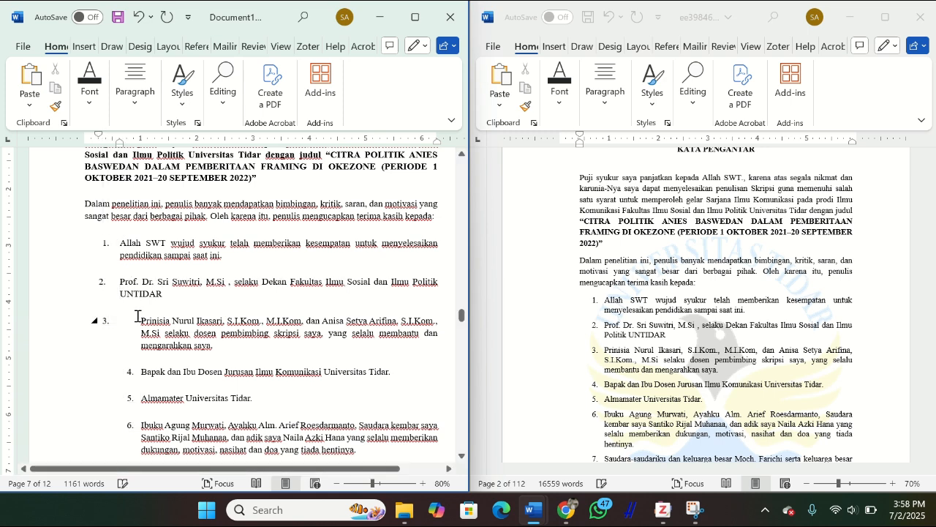
pyautogui.click(102, 322)
pyautogui.moveTo(141, 142); pyautogui.dragTo(118, 144)
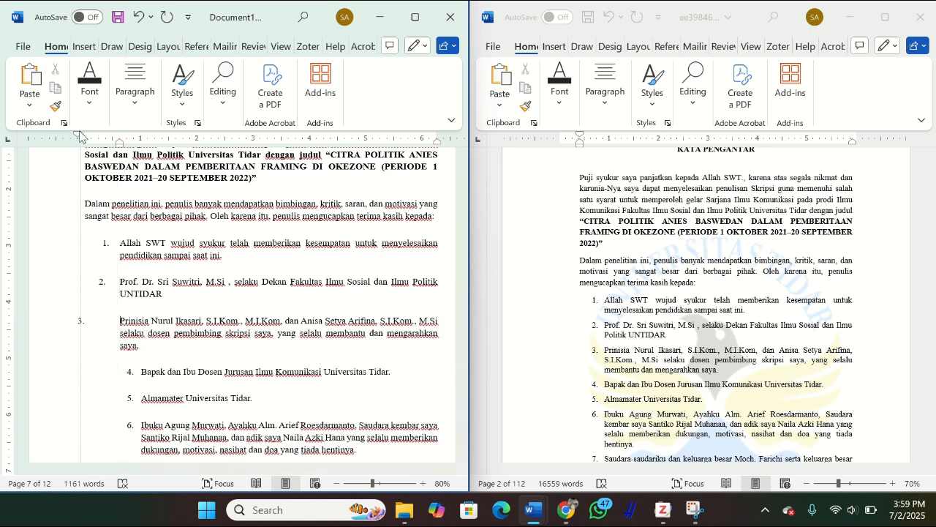
# Step: Remove bold from the opening paragraph of KATA PENGANTAR, but make the thesis title at its end bold
pyautogui.scroll(-2, 196, 342)
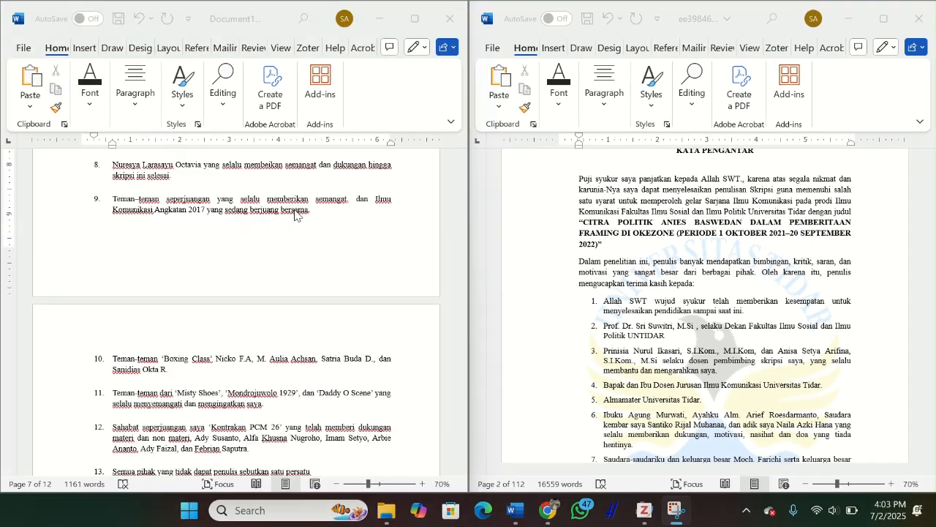
pyautogui.scroll(6, 309, 251)
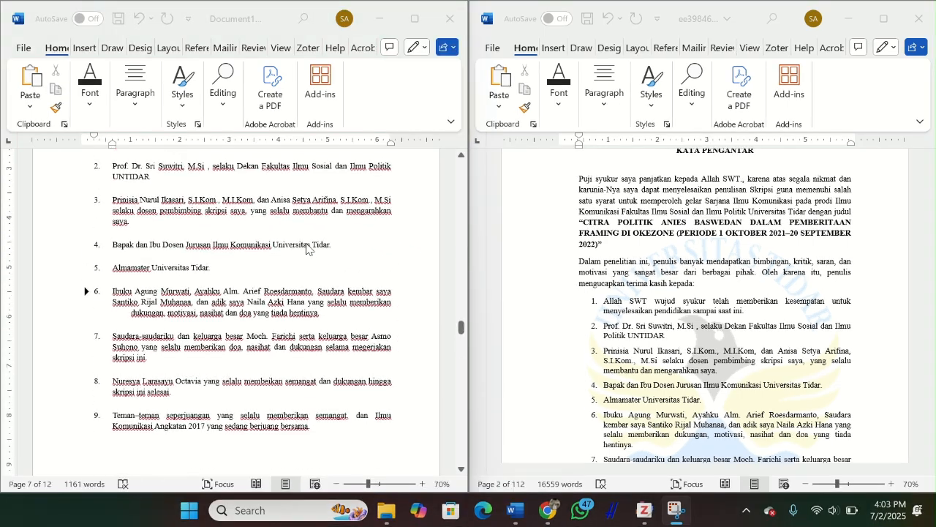
pyautogui.moveTo(83, 217); pyautogui.dragTo(153, 266)
pyautogui.hotkey('ctrl', 'b')
pyautogui.click(250, 248)
pyautogui.hotkey('ctrl', 'b')
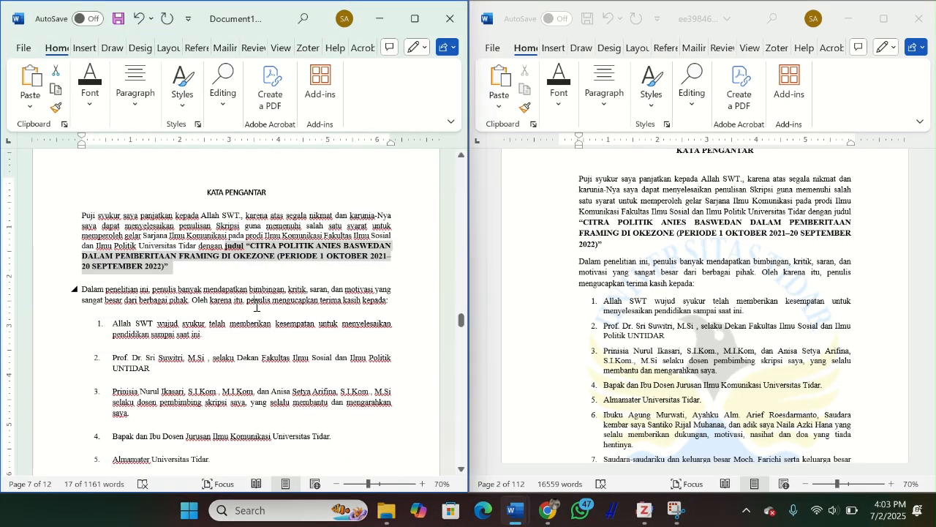
pyautogui.click(296, 292)
# Step: Format the whole DAFTAR ISI table of contents in Times New Roman, size 12
pyautogui.scroll(-7, 295, 311)
pyautogui.scroll(-6, 296, 311)
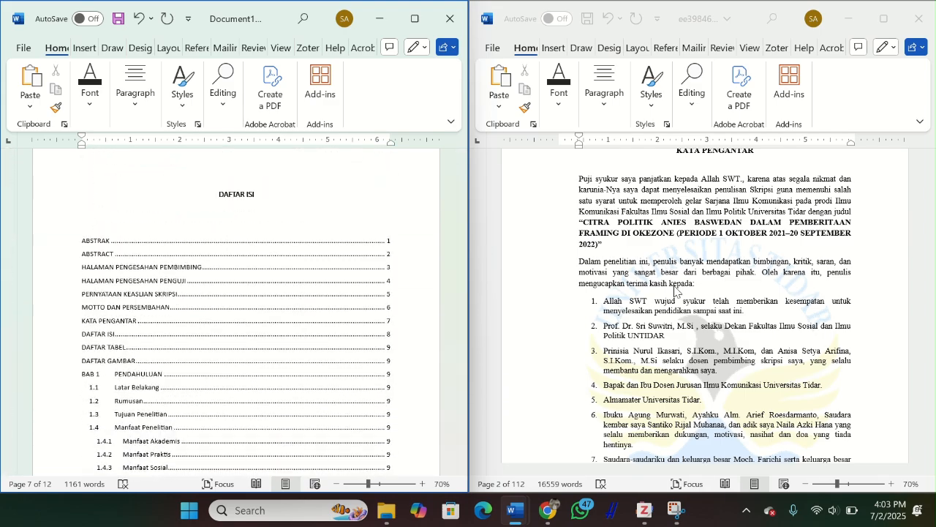
pyautogui.scroll(-8, 673, 290)
pyautogui.scroll(8, 192, 323)
pyautogui.scroll(-15, 193, 324)
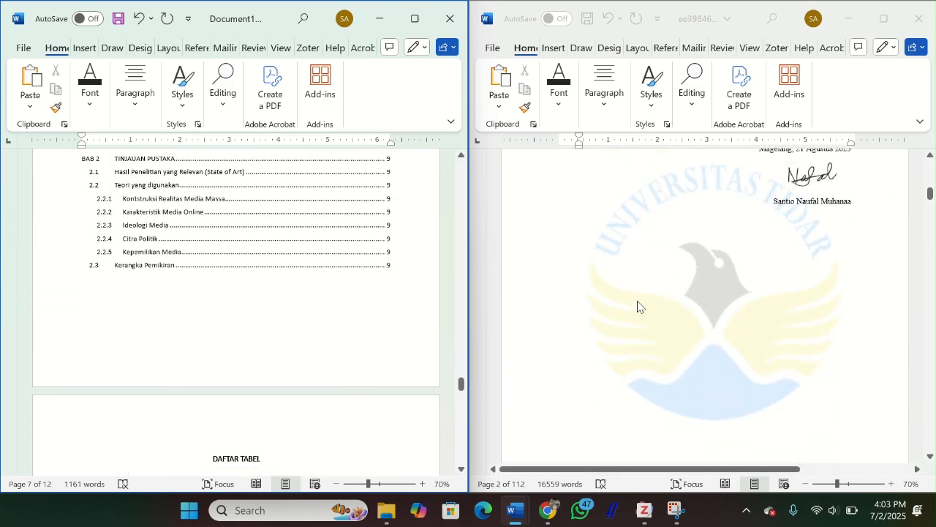
pyautogui.scroll(-12, 687, 305)
pyautogui.scroll(5, 274, 312)
pyautogui.scroll(2, 274, 312)
pyautogui.click(274, 313)
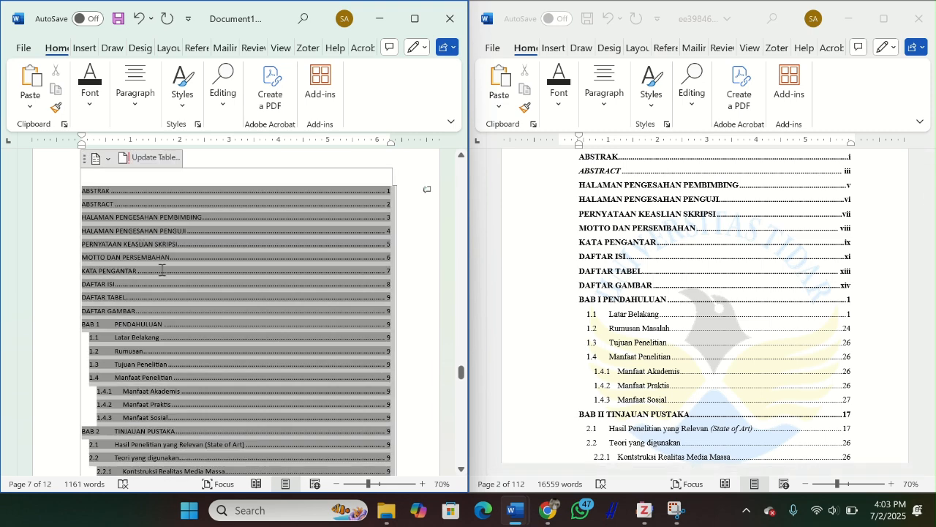
pyautogui.scroll(-7, 338, 327)
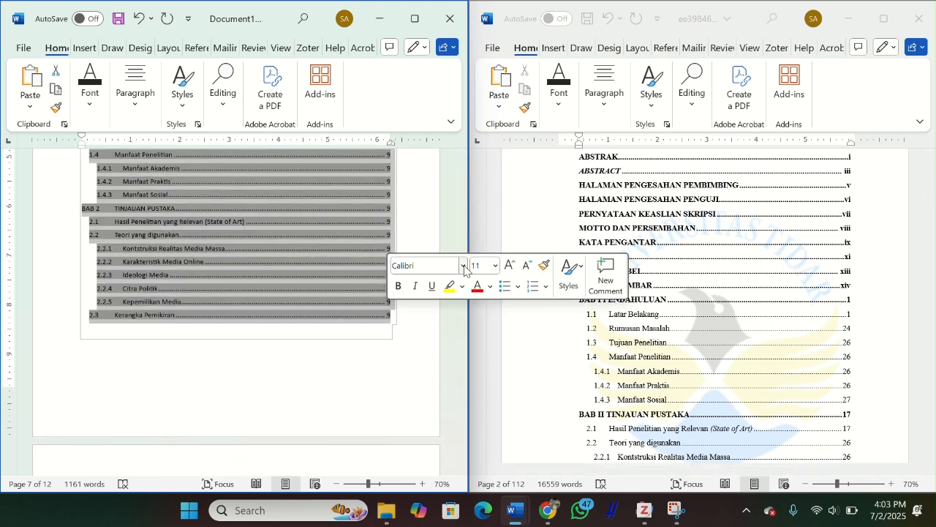
pyautogui.click(464, 265)
pyautogui.click(491, 96)
pyautogui.click(495, 265)
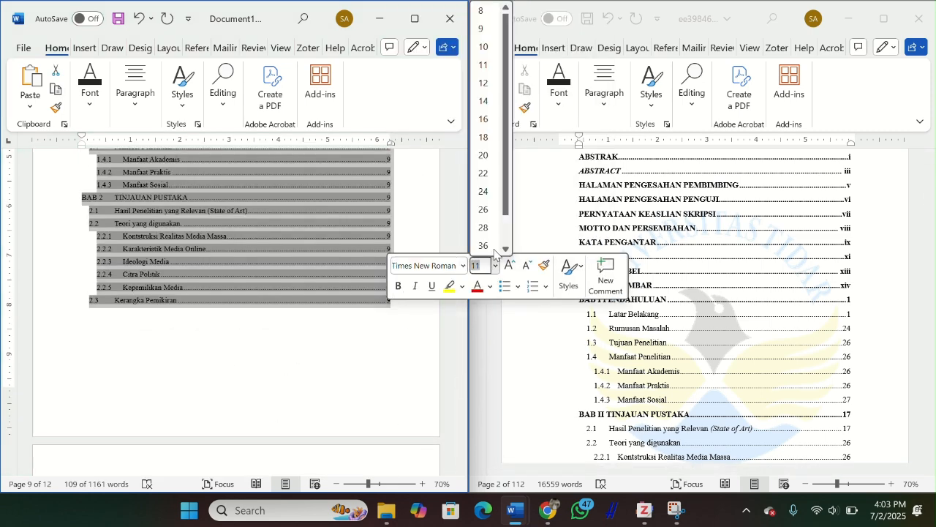
pyautogui.click(487, 84)
# Step: Compare the reformatted DAFTAR ISI with the reference thesis's table of contents, down to its DAFTAR PUSTAKA entry
pyautogui.scroll(8, 406, 221)
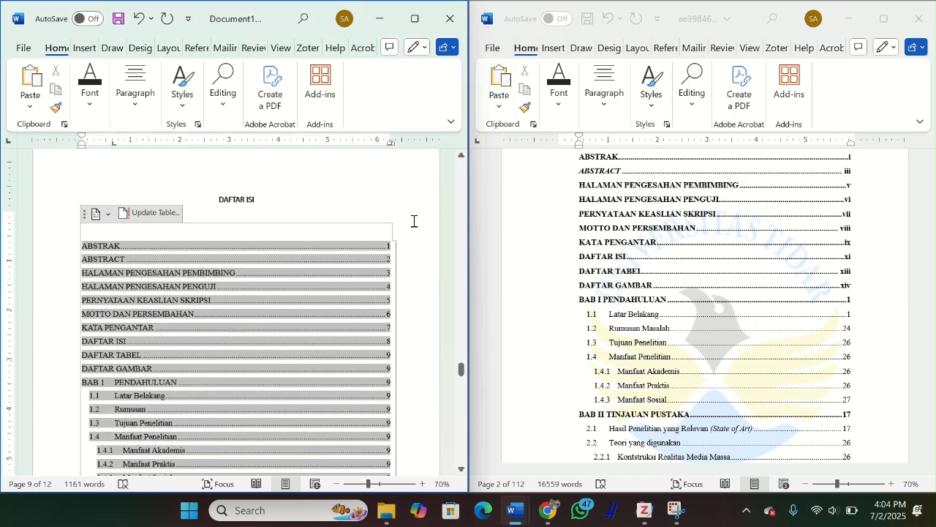
pyautogui.scroll(-10, 393, 212)
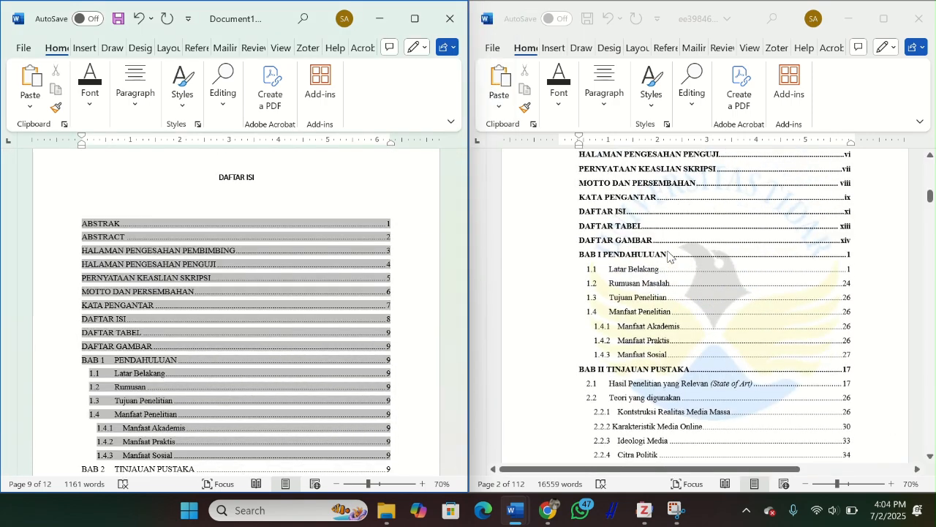
pyautogui.scroll(-4, 199, 398)
pyautogui.scroll(10, 569, 393)
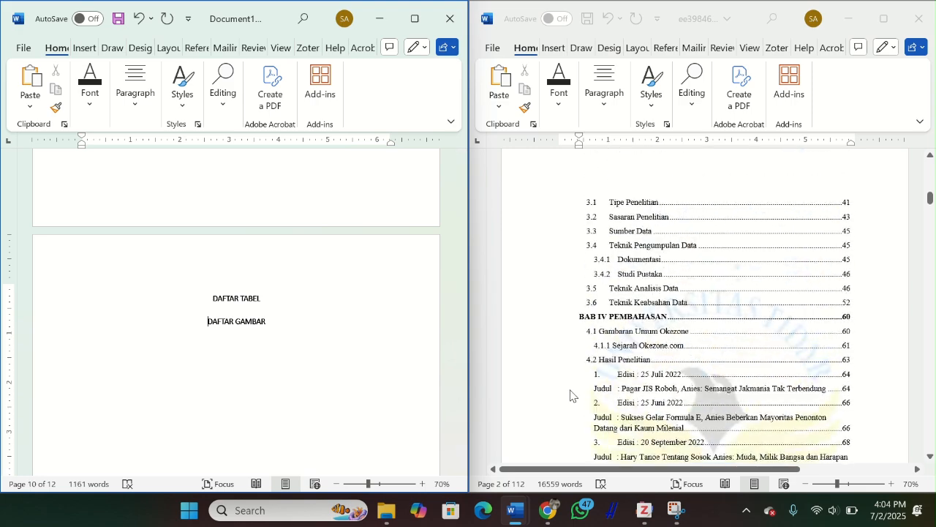
pyautogui.scroll(-10, 570, 395)
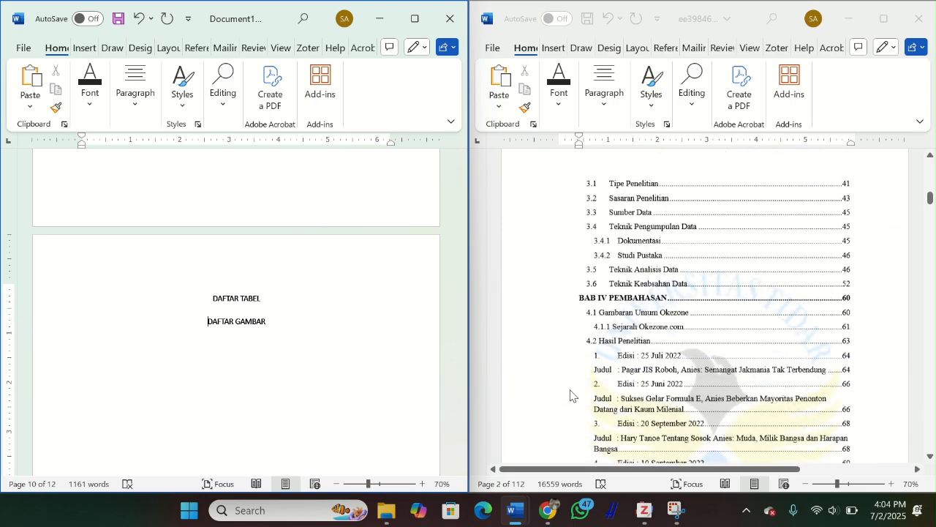
pyautogui.scroll(-5, 247, 381)
pyautogui.scroll(-10, 248, 381)
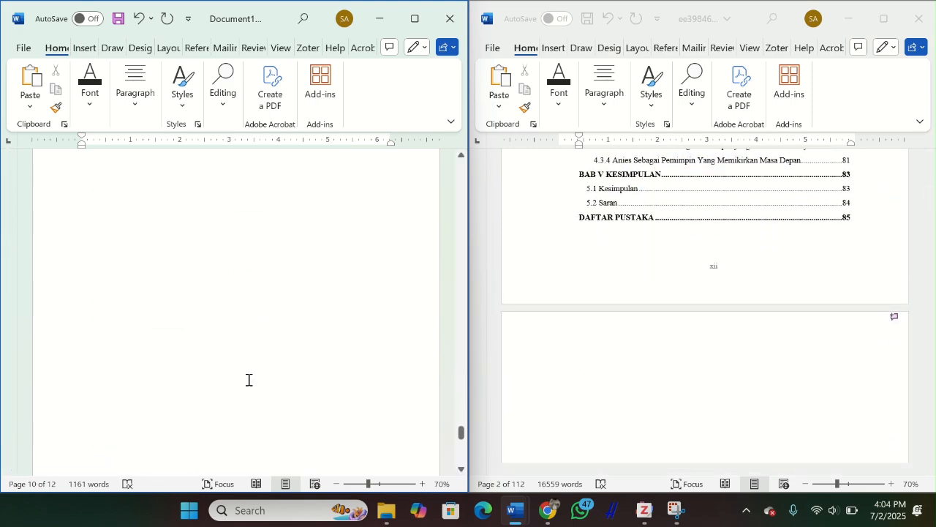
pyautogui.scroll(5, 249, 380)
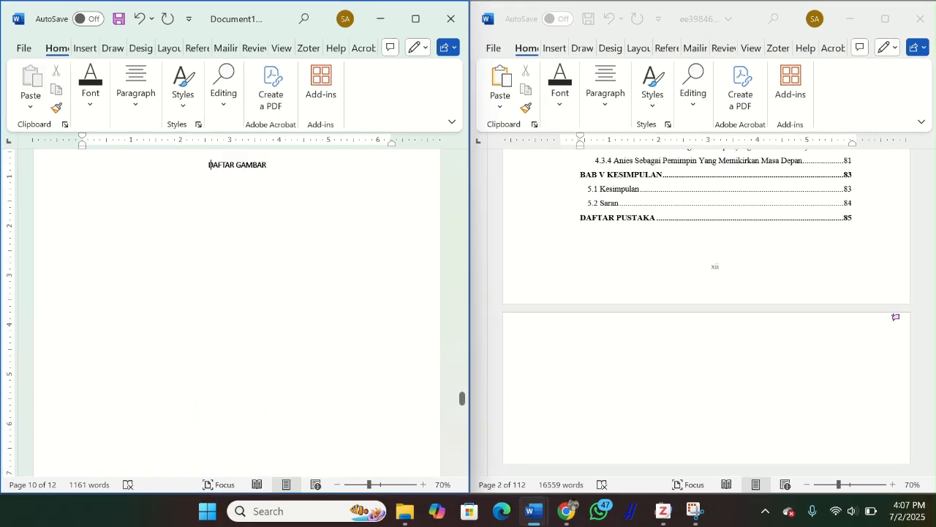
pyautogui.scroll(3, 289, 243)
# Step: Find BAB 1 PENDAHULUAN in both documents and add an empty line below the 1.1 Latar Belakang heading in the draft
pyautogui.scroll(-8, 289, 243)
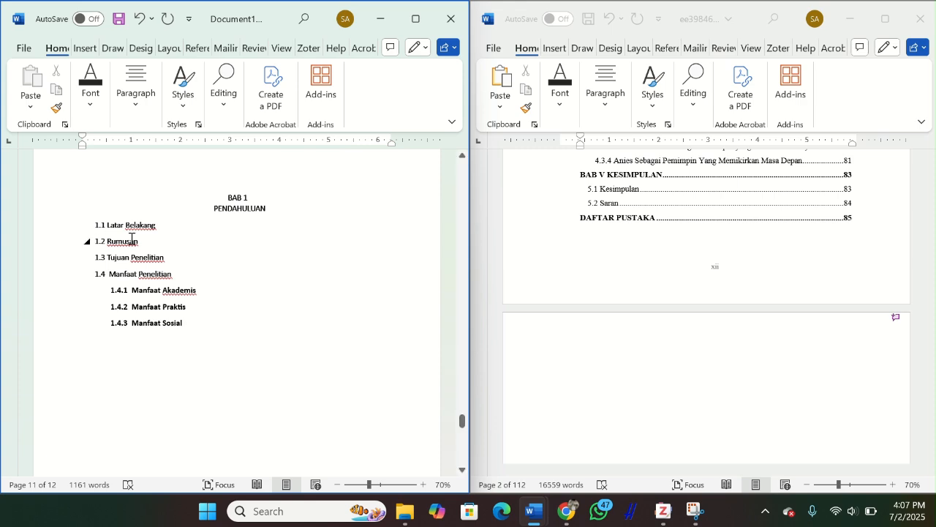
pyautogui.scroll(-15, 548, 273)
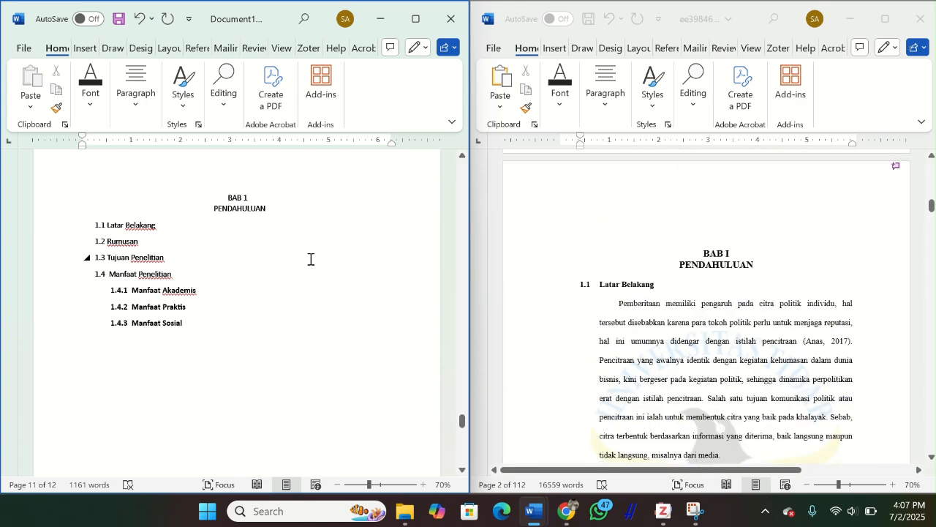
pyautogui.click(160, 227)
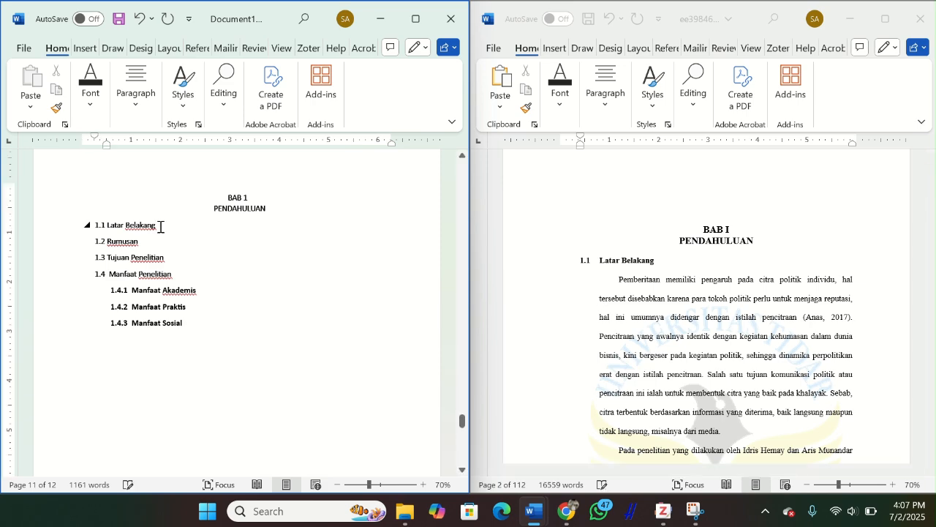
pyautogui.press('Return')
# Step: Copy the Latar Belakang body text from the reference thesis and paste it under heading 1.1 in the draft
pyautogui.moveTo(621, 278); pyautogui.dragTo(764, 254)
pyautogui.moveTo(780, 209); pyautogui.dragTo(639, 326)
pyautogui.click(639, 327)
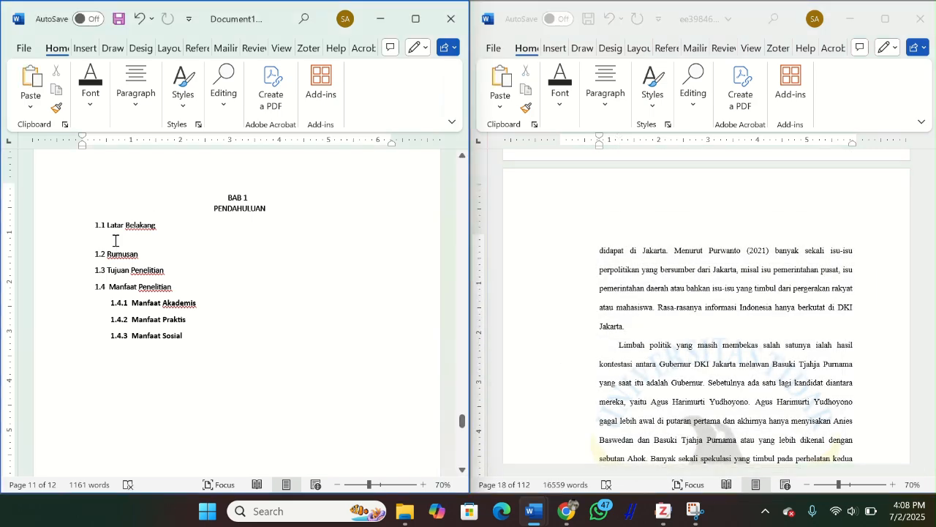
pyautogui.hotkey('ctrl', 'v')
# Step: Insert a blank line between the 1.1 Latar Belakang heading and the first pasted paragraph
pyautogui.scroll(10, 167, 257)
pyautogui.scroll(10, 633, 260)
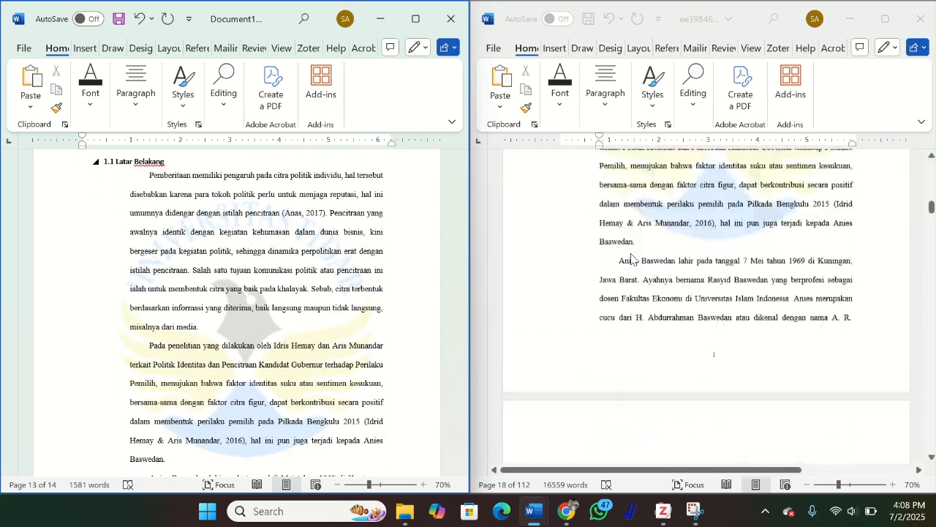
pyautogui.scroll(10, 633, 260)
pyautogui.scroll(1, 164, 203)
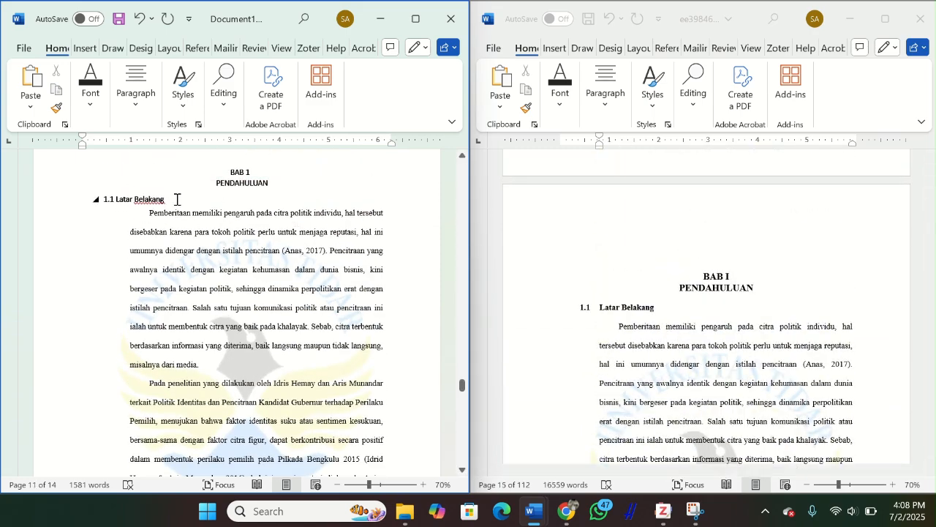
pyautogui.click(169, 202)
pyautogui.press('Return')
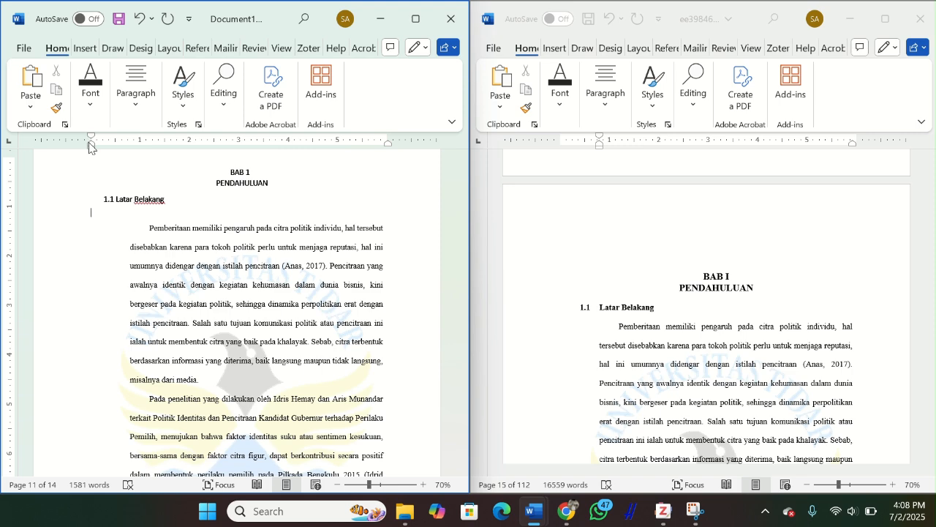
# Step: Reduce the left indent of the pasted Latar Belakang paragraphs to bring them in line with the heading text
pyautogui.scroll(-1, 220, 249)
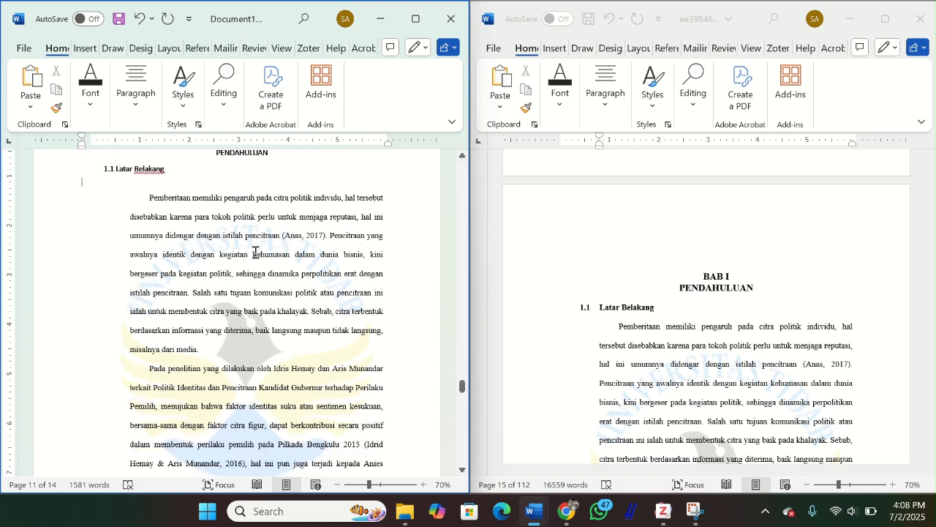
pyautogui.scroll(-3, 729, 367)
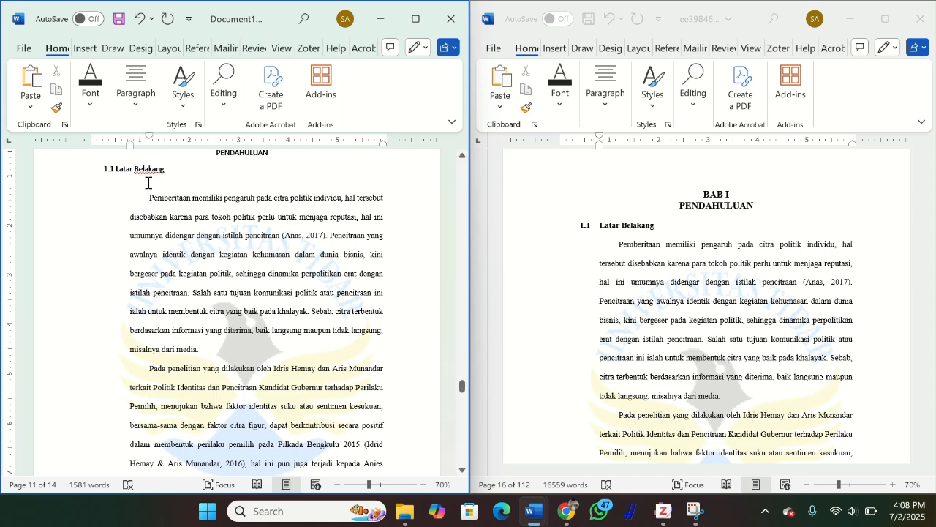
pyautogui.moveTo(146, 143); pyautogui.dragTo(118, 145)
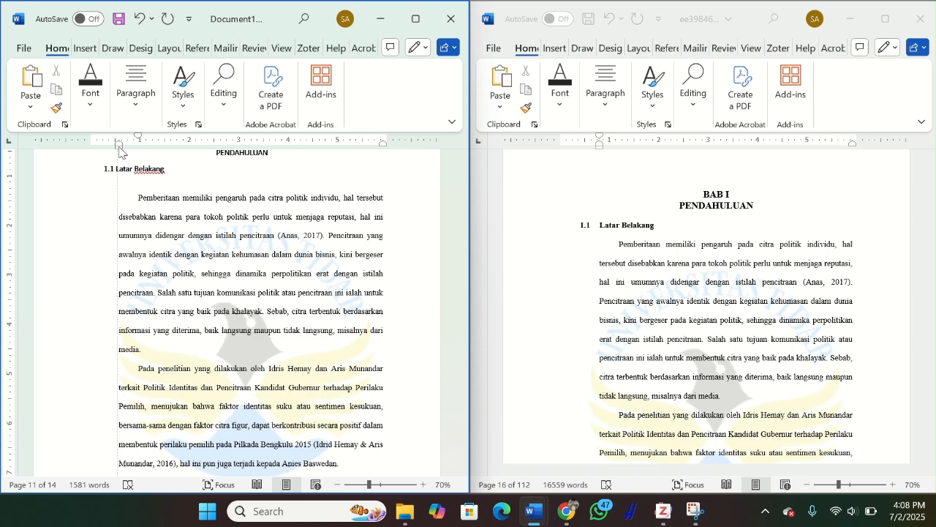
# Step: Reduce the left indent of the remaining Latar Belakang paragraphs on the following pages to match the ones above
pyautogui.scroll(-5, 135, 157)
pyautogui.scroll(-12, 150, 321)
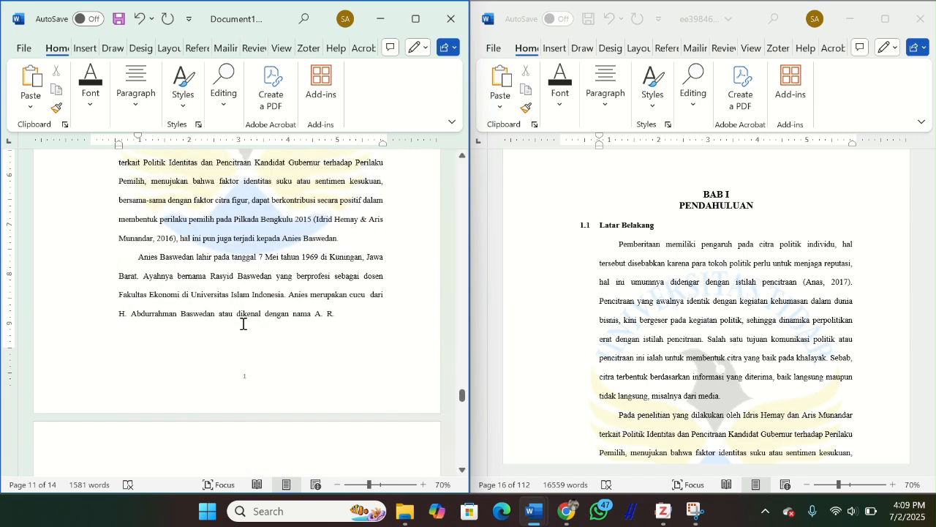
pyautogui.moveTo(129, 150); pyautogui.dragTo(120, 150)
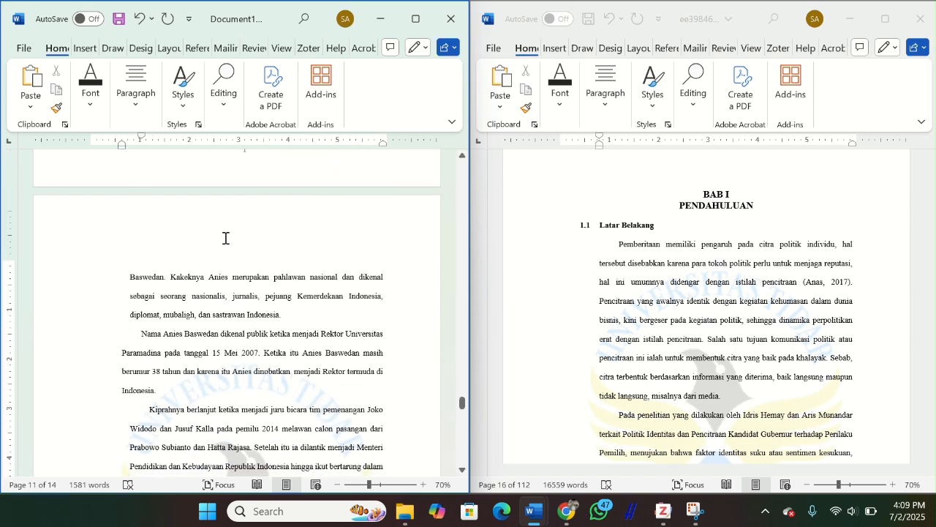
pyautogui.scroll(-1, 141, 149)
pyautogui.scroll(-4, 163, 388)
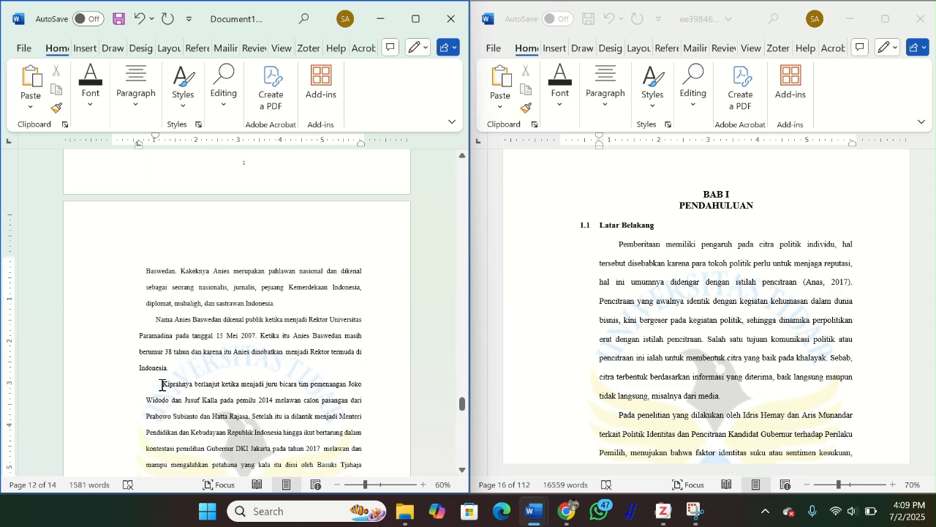
pyautogui.moveTo(147, 150); pyautogui.dragTo(139, 151)
pyautogui.scroll(-6, 168, 362)
pyautogui.scroll(-14, 224, 356)
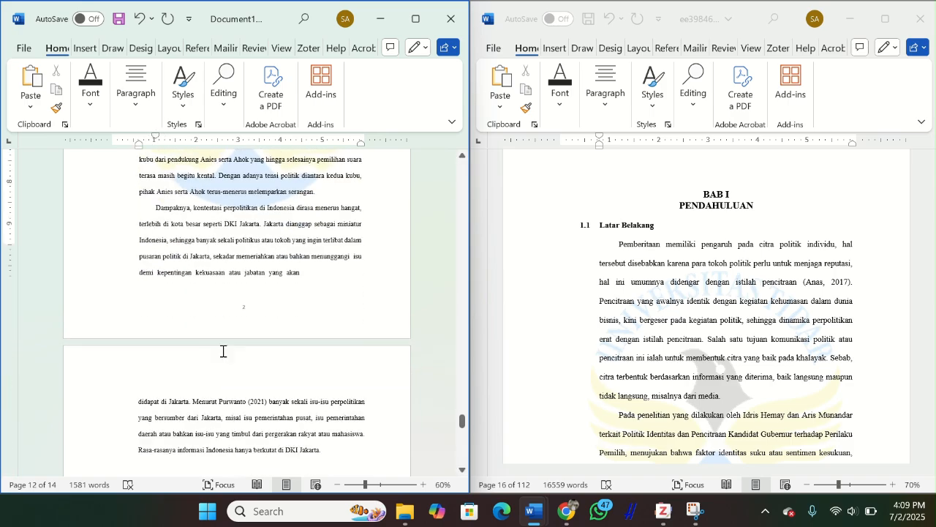
# Step: Copy the 1.2 section's body text from the reference thesis and paste it on a new unnumbered line under 1.2 Rumusan in the draft
pyautogui.scroll(-5, 610, 331)
pyautogui.scroll(-10, 610, 331)
pyautogui.scroll(15, 610, 331)
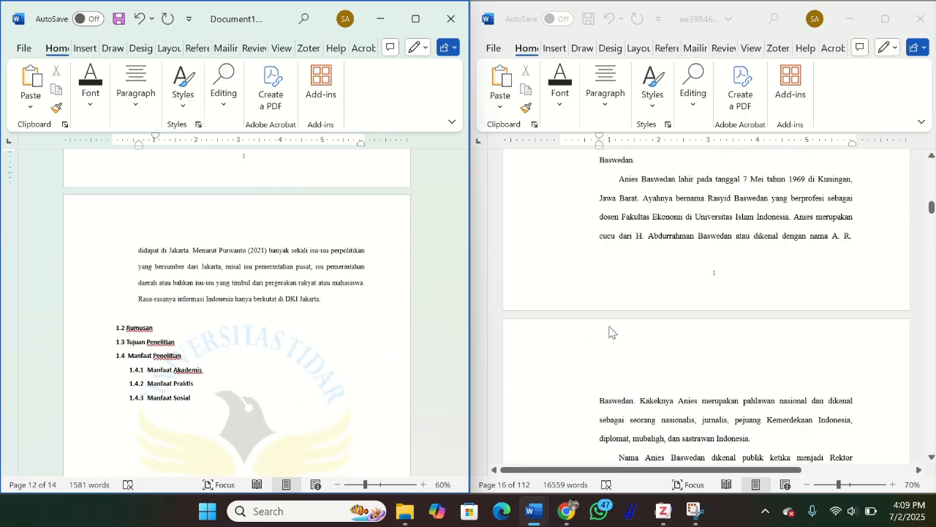
pyautogui.scroll(-13, 610, 331)
pyautogui.scroll(-20, 610, 331)
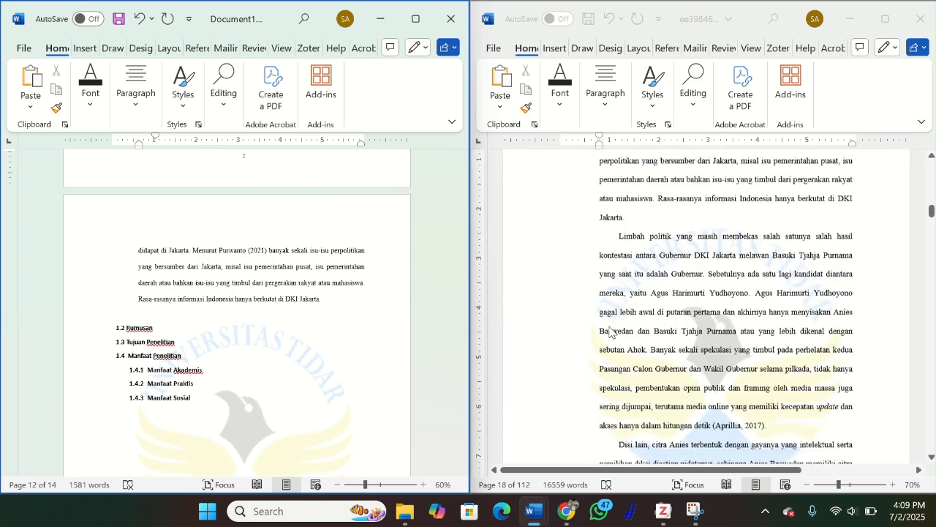
pyautogui.scroll(-15, 646, 316)
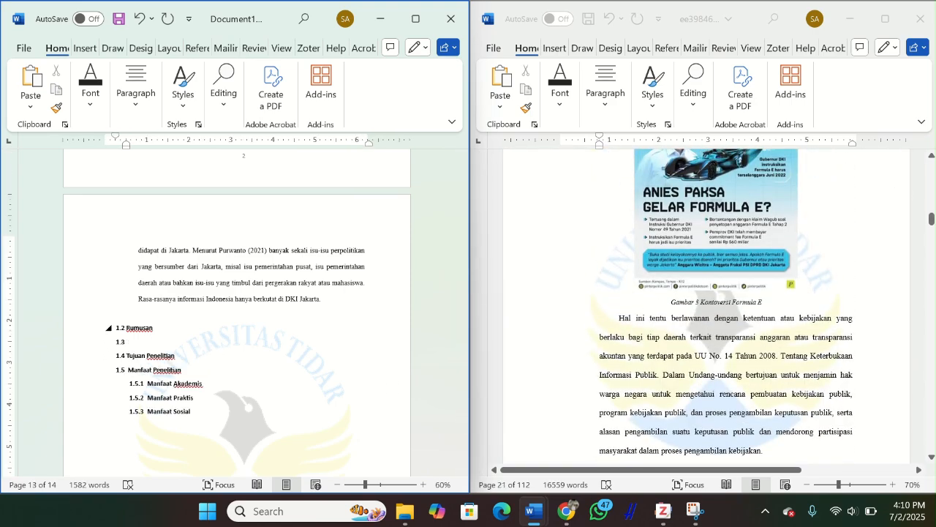
pyautogui.scroll(-20, 633, 376)
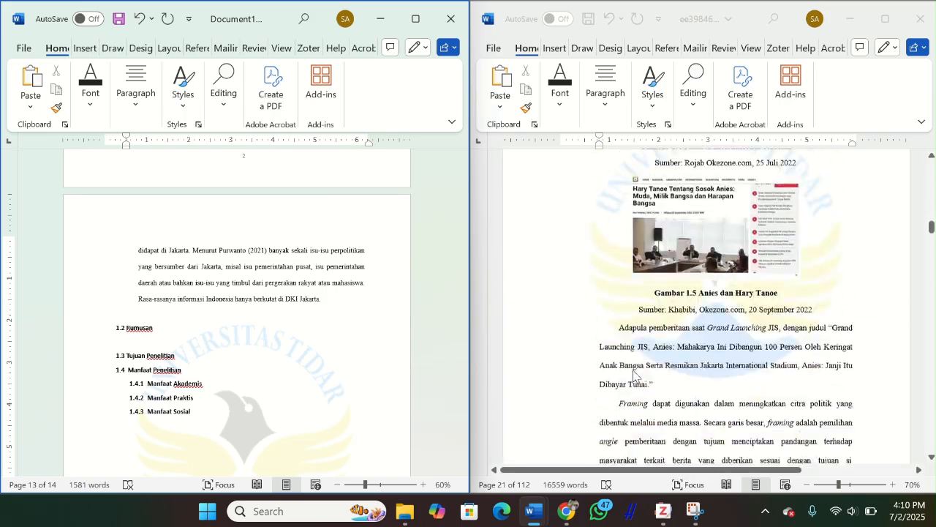
pyautogui.scroll(-20, 633, 376)
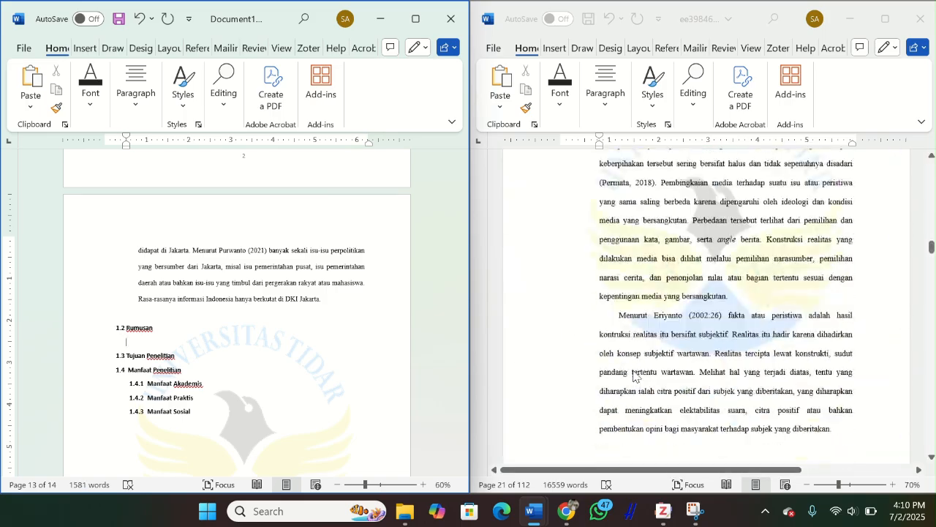
pyautogui.scroll(-20, 634, 376)
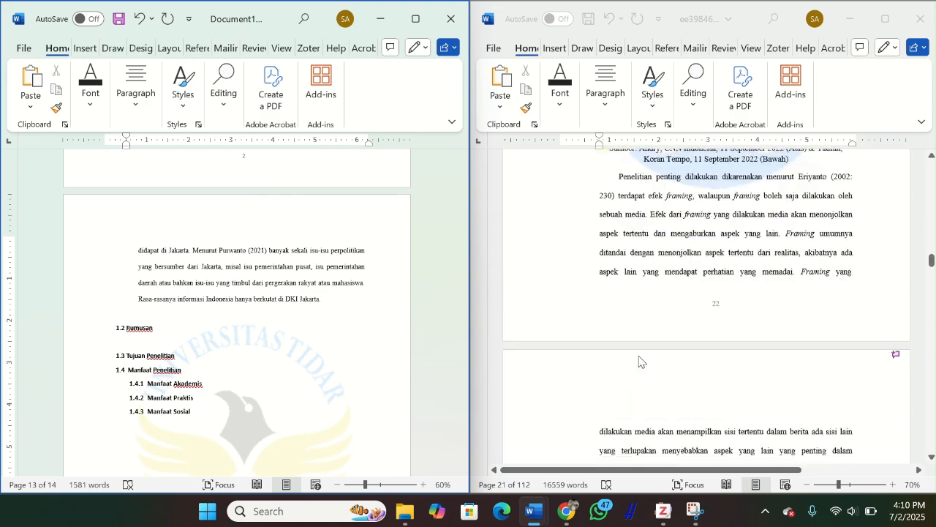
pyautogui.moveTo(619, 182); pyautogui.dragTo(693, 232)
pyautogui.click(144, 342)
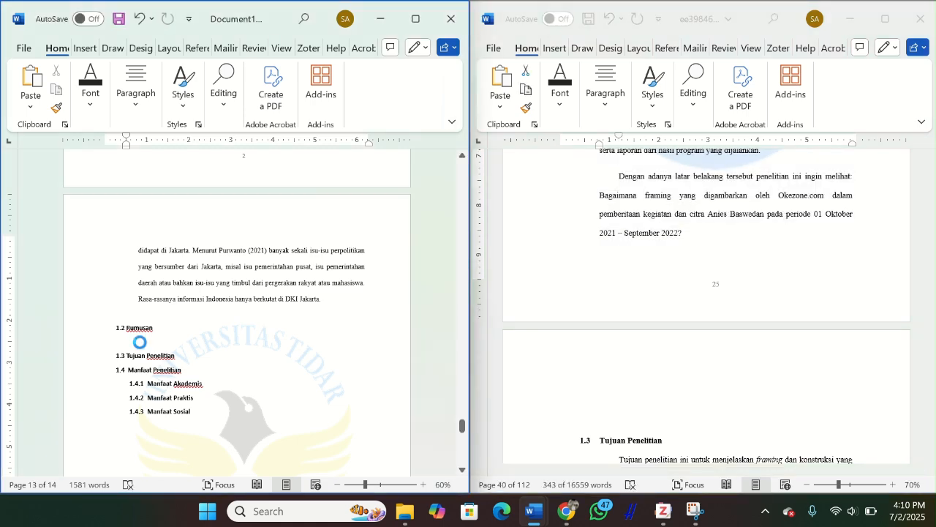
pyautogui.hotkey('ctrl', 'v')
# Step: Reduce the left indent of the first pasted paragraphs under 1.2 Rumusan to bring them in line with the heading text
pyautogui.scroll(2, 263, 341)
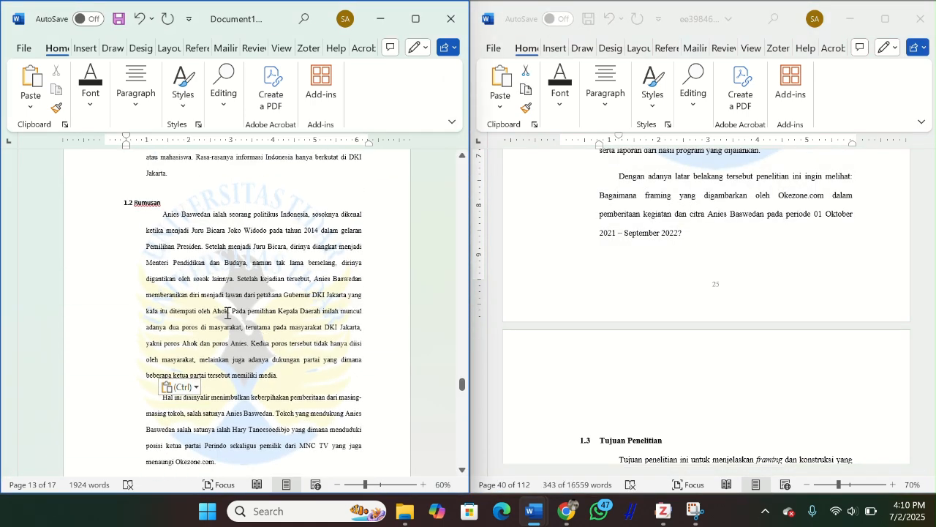
pyautogui.hotkey('ctrl', 'shift', 'm')
pyautogui.scroll(5, 210, 239)
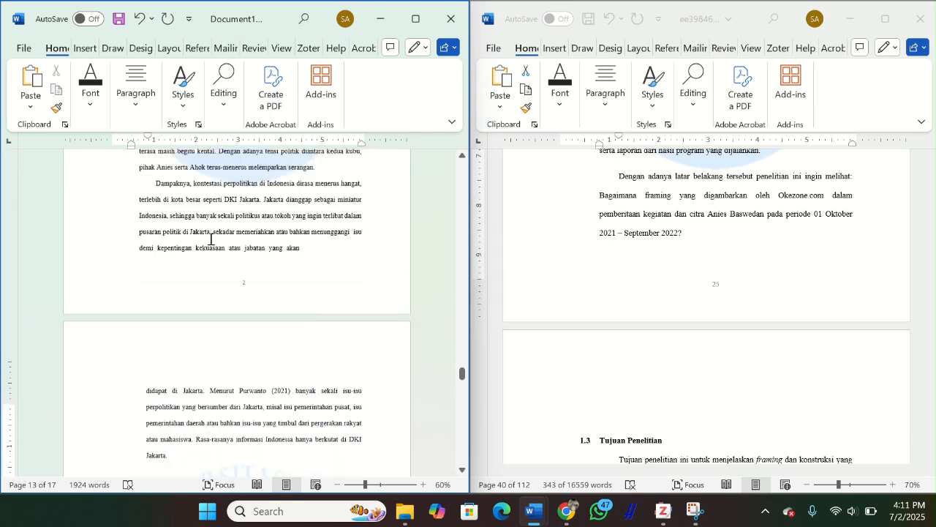
pyautogui.moveTo(131, 147)
pyautogui.mouseDown()
pyautogui.moveTo(142, 146)
pyautogui.moveTo(163, 266)
pyautogui.mouseUp()
pyautogui.scroll(-7, 244, 288)
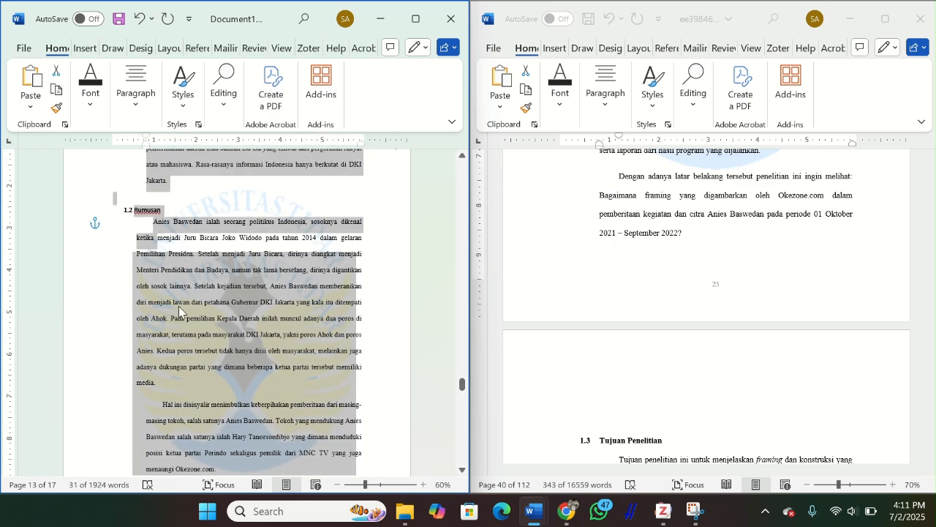
pyautogui.click(163, 266)
pyautogui.scroll(-2, 165, 293)
pyautogui.click(165, 300)
pyautogui.moveTo(146, 147); pyautogui.dragTo(138, 152)
pyautogui.scroll(-2, 196, 339)
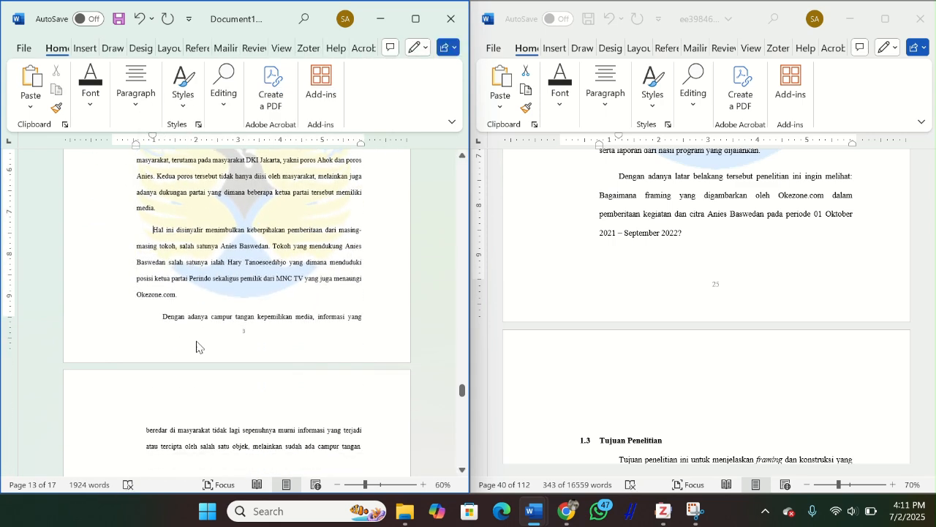
pyautogui.scroll(-10, 244, 357)
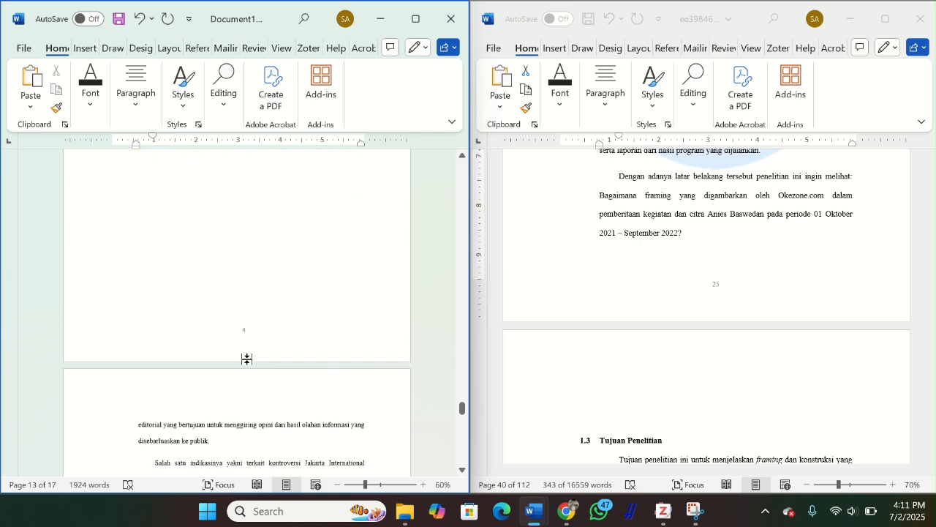
# Step: Try to close the page gap after "campur tangan" in the pasted Rumusan text and compare the passage with the reference thesis
pyautogui.press('BackSpace')
pyautogui.scroll(8, 130, 443)
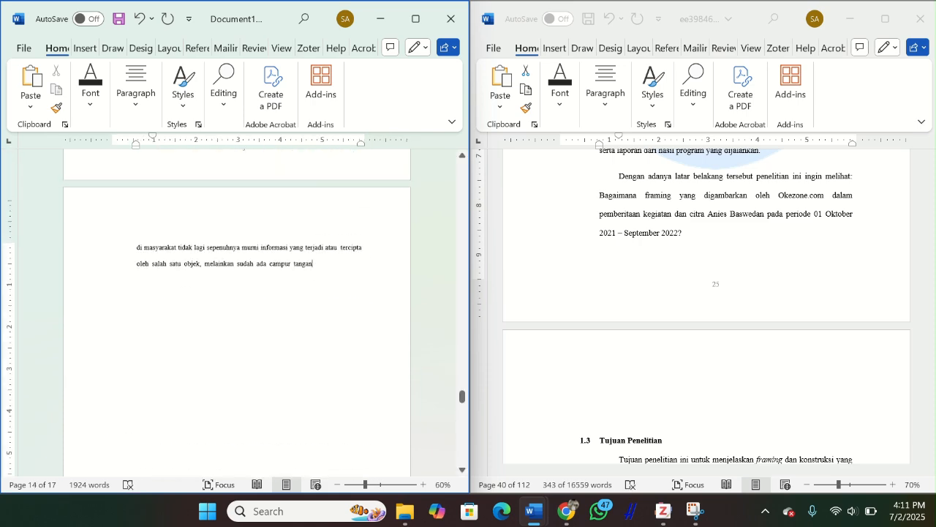
pyautogui.scroll(-15, 130, 442)
pyautogui.click(106, 300)
pyautogui.press('BackSpace')
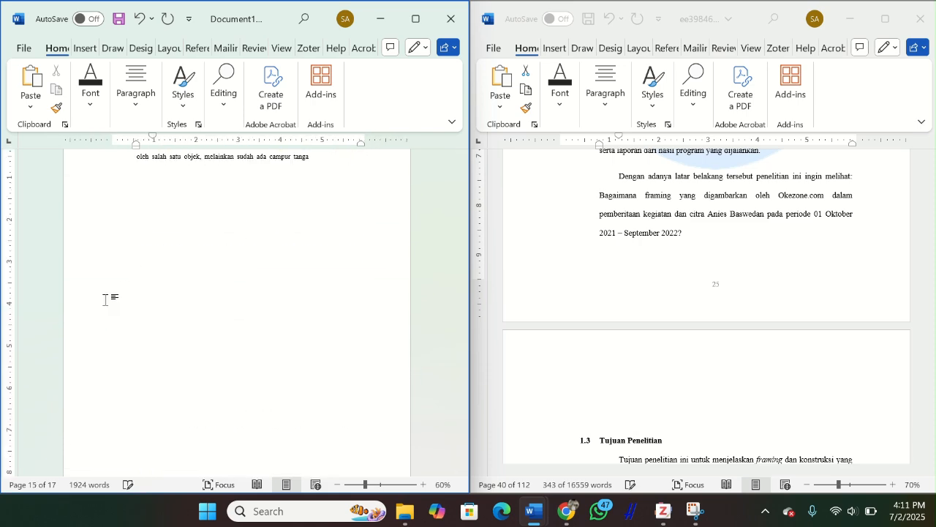
pyautogui.scroll(12, 740, 322)
pyautogui.scroll(-8, 740, 322)
pyautogui.scroll(5, 741, 322)
pyautogui.scroll(6, 739, 322)
pyautogui.scroll(-5, 739, 322)
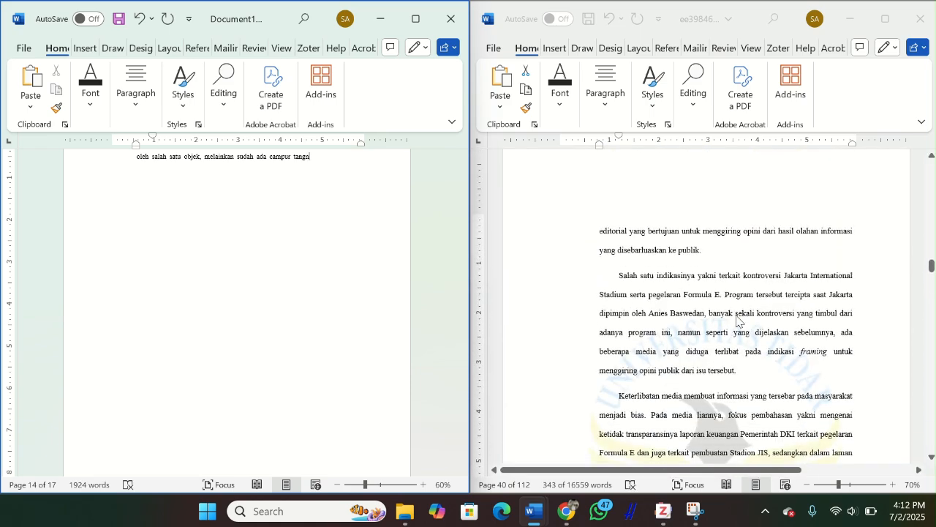
pyautogui.scroll(3, 649, 262)
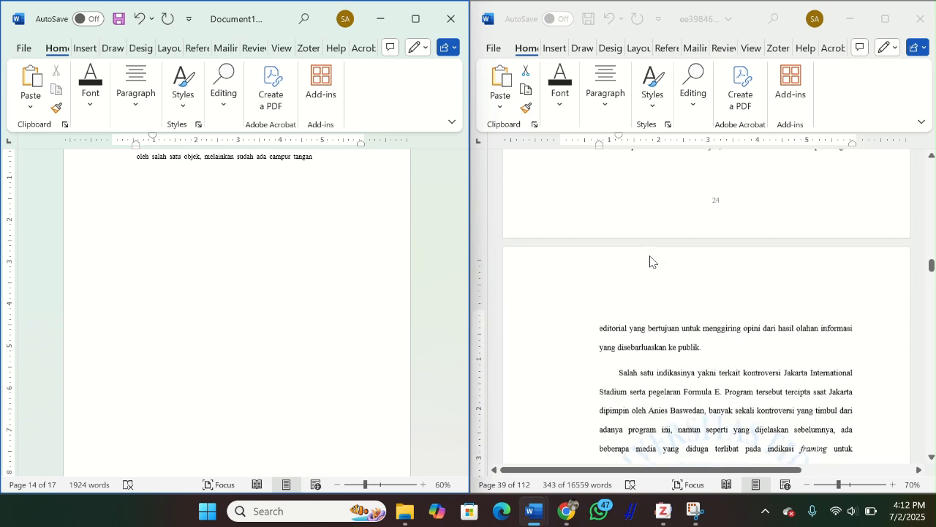
# Step: Insert the remaining Rumusan text, starting at "editorial yang bertujuan", directly after "campur tangan"
pyautogui.scroll(-8, 146, 293)
pyautogui.moveTo(107, 291); pyautogui.dragTo(177, 463)
pyautogui.press('Delete')
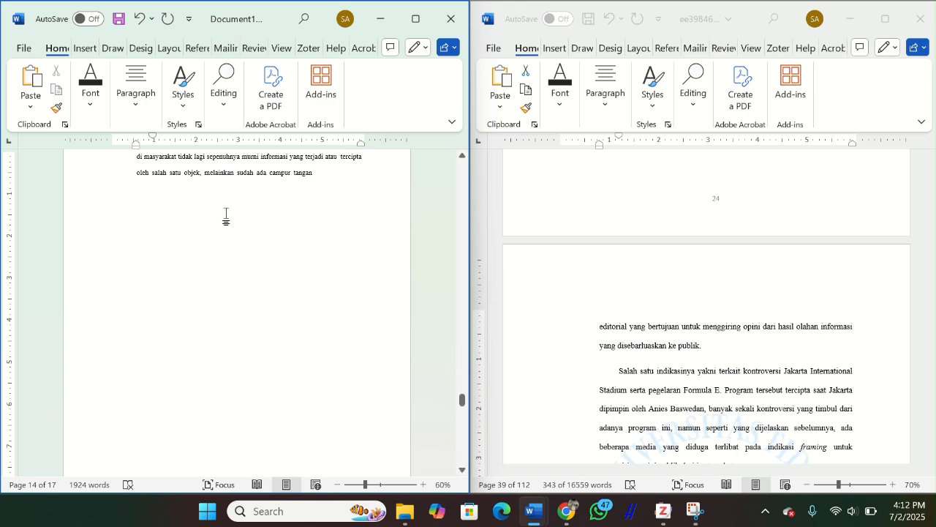
pyautogui.hotkey('ctrl', 'v')
pyautogui.scroll(-1, 208, 335)
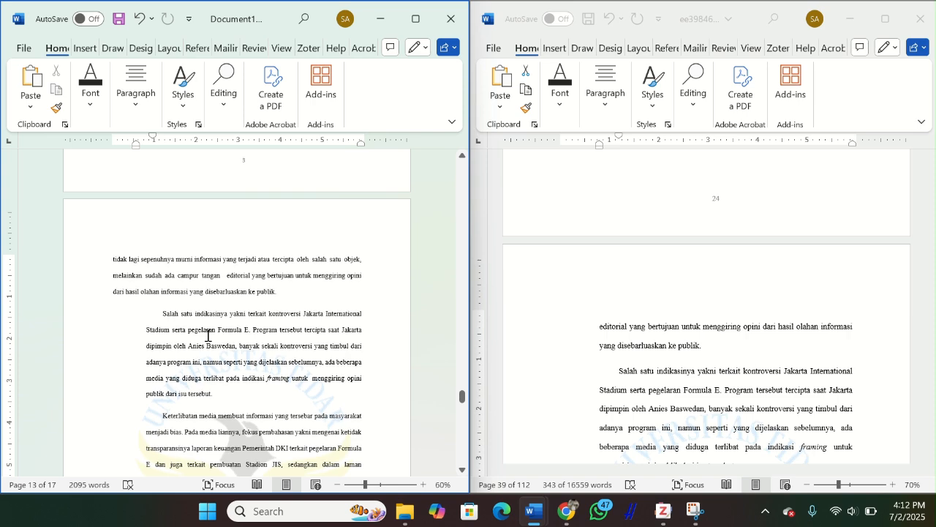
# Step: Delete the duplicate copy of the remaining Rumusan text further down and check the joined paragraphs
pyautogui.scroll(4, 208, 335)
pyautogui.scroll(-16, 208, 335)
pyautogui.click(107, 259)
pyautogui.moveTo(107, 259); pyautogui.dragTo(260, 406)
pyautogui.press('BackSpace')
pyautogui.scroll(7, 262, 413)
pyautogui.scroll(8, 263, 414)
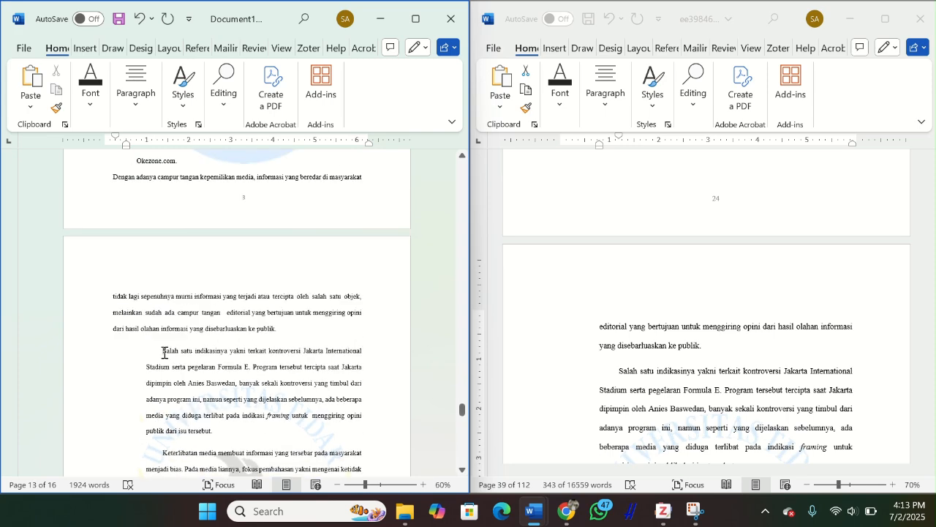
# Step: Reduce the left indent of the Rumusan paragraphs from "Salah satu indikasinya" onward to match the paragraph above them
pyautogui.moveTo(147, 149)
pyautogui.mouseDown()
pyautogui.moveTo(114, 146)
pyautogui.moveTo(131, 137)
pyautogui.mouseUp()
pyautogui.scroll(-3, 162, 344)
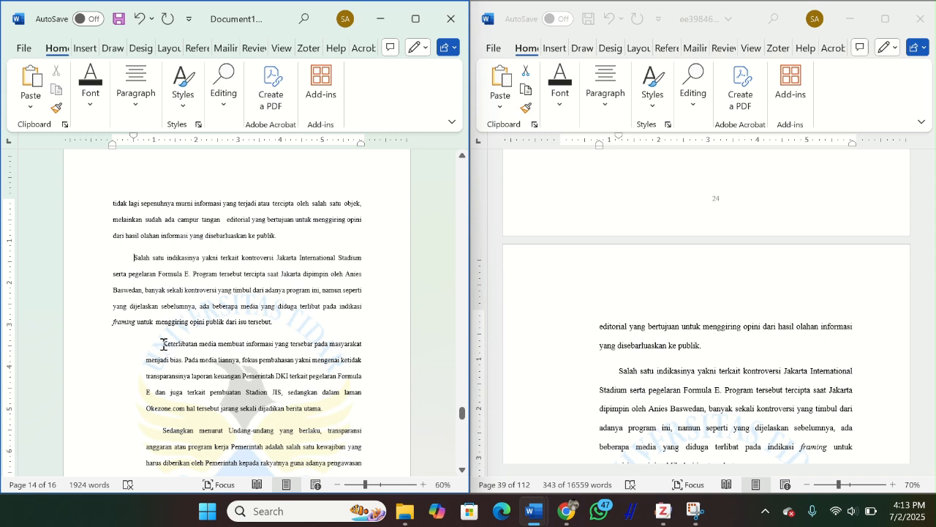
pyautogui.moveTo(146, 149); pyautogui.dragTo(118, 153)
pyautogui.scroll(-3, 186, 341)
pyautogui.click(146, 343)
pyautogui.scroll(-5, 143, 407)
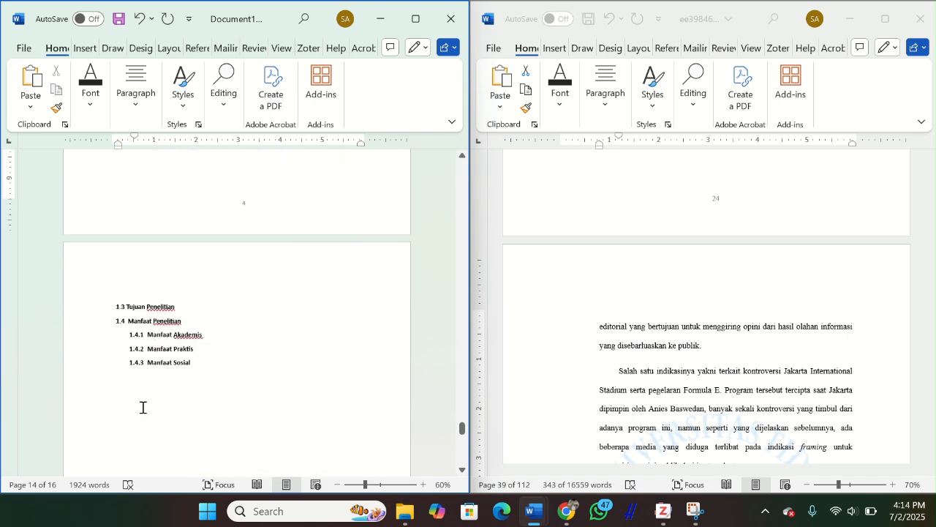
# Step: Copy the Tujuan Penelitian paragraph from the reference thesis and paste it under heading 1.3 in the draft
pyautogui.scroll(-8, 742, 347)
pyautogui.click(742, 344)
pyautogui.moveTo(620, 196); pyautogui.dragTo(820, 234)
pyautogui.hotkey('ctrl', 'c')
pyautogui.click(185, 261)
pyautogui.hotkey('ctrl', 'v')
# Step: Increase the font size of the pasted Tujuan Penelitian paragraph
pyautogui.moveTo(105, 273); pyautogui.dragTo(169, 296)
pyautogui.click(245, 247)
pyautogui.click(268, 100)
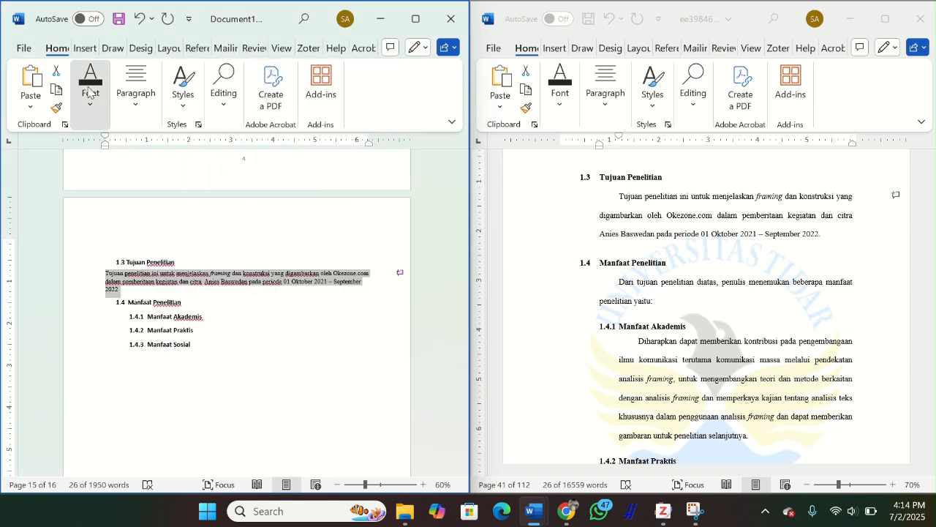
pyautogui.click(88, 92)
pyautogui.click(196, 146)
pyautogui.click(188, 238)
# Step: Format the Tujuan Penelitian paragraph with 1.5 line spacing, justified alignment and a first-line indent
pyautogui.click(134, 82)
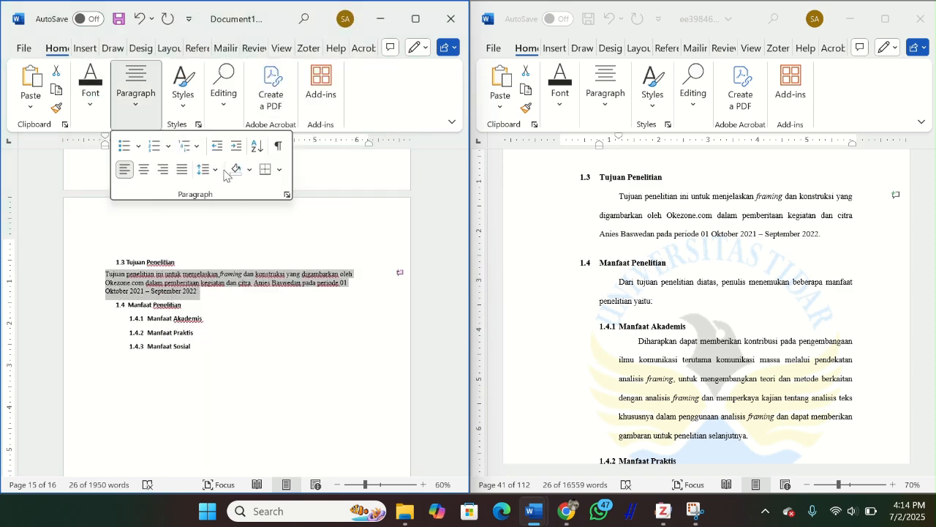
pyautogui.click(216, 171)
pyautogui.click(233, 232)
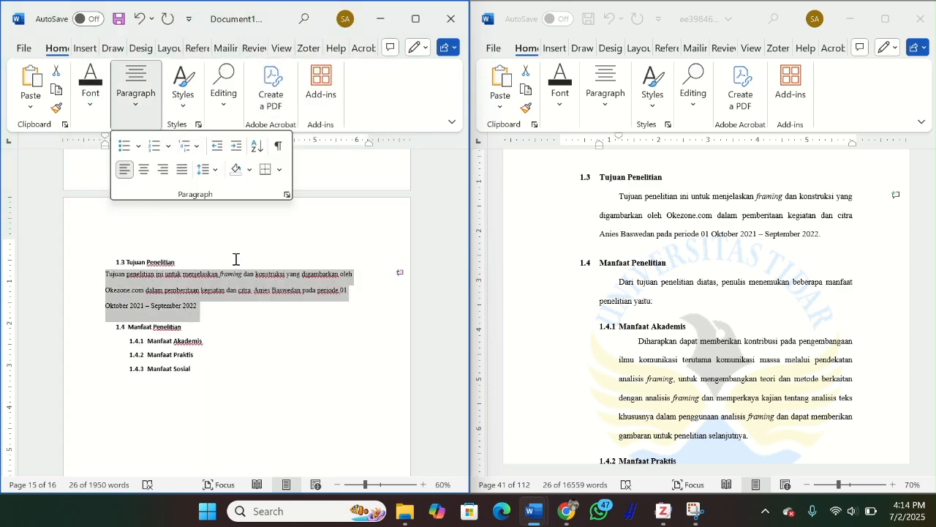
pyautogui.hotkey('ctrl', 'j')
pyautogui.click(110, 275)
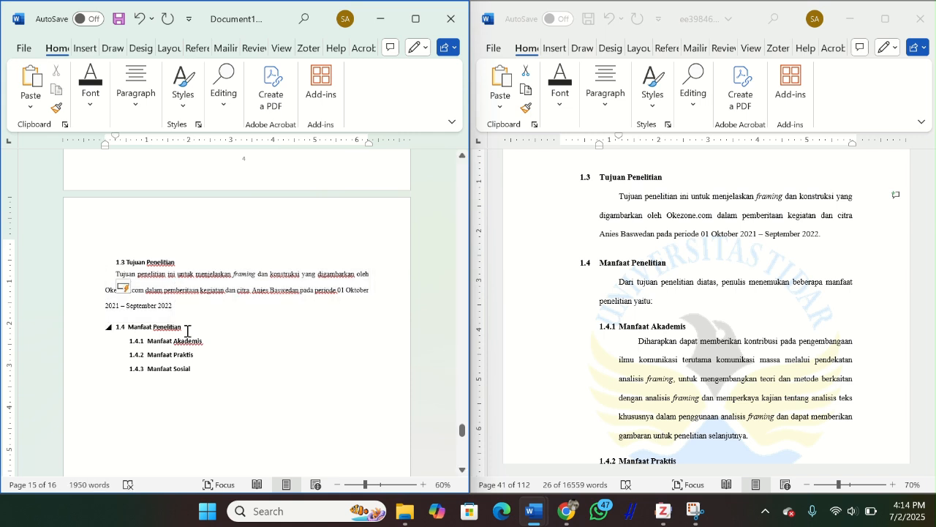
# Step: Copy the introductory Manfaat Penelitian sentence from the reference thesis and paste it under heading 1.4 in the draft
pyautogui.click(620, 282)
pyautogui.moveTo(619, 282); pyautogui.dragTo(654, 303)
pyautogui.hotkey('ctrl', 'c')
pyautogui.click(145, 331)
pyautogui.hotkey('ctrl', 'v')
# Step: Reduce the left indent of the Manfaat Penelitian introductory sentence and set its line spacing to 2.0
pyautogui.click(139, 357)
pyautogui.moveTo(139, 146); pyautogui.dragTo(100, 152)
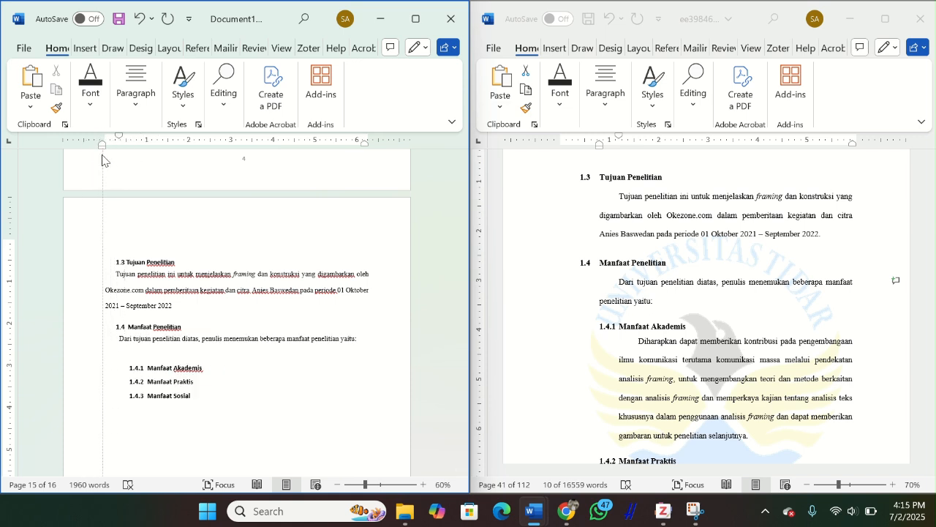
pyautogui.moveTo(117, 337); pyautogui.dragTo(360, 344)
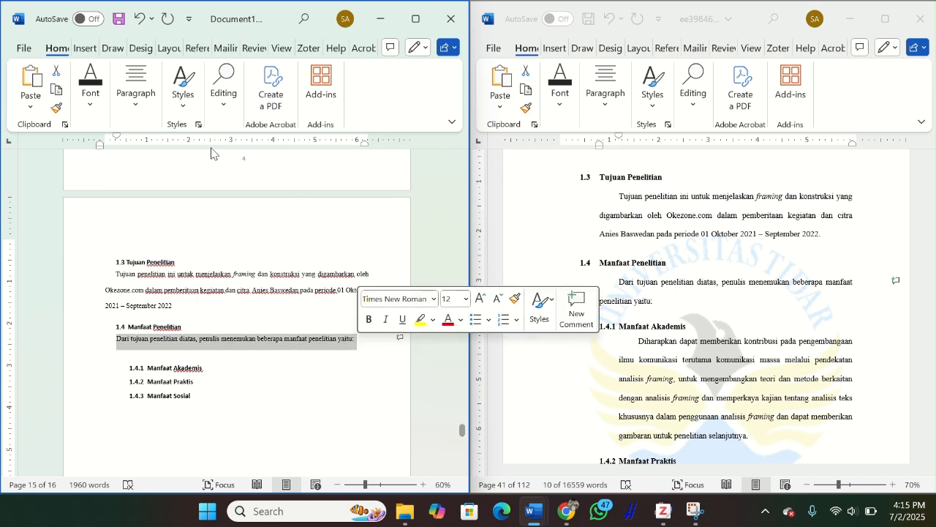
pyautogui.click(136, 89)
pyautogui.click(207, 169)
pyautogui.click(234, 256)
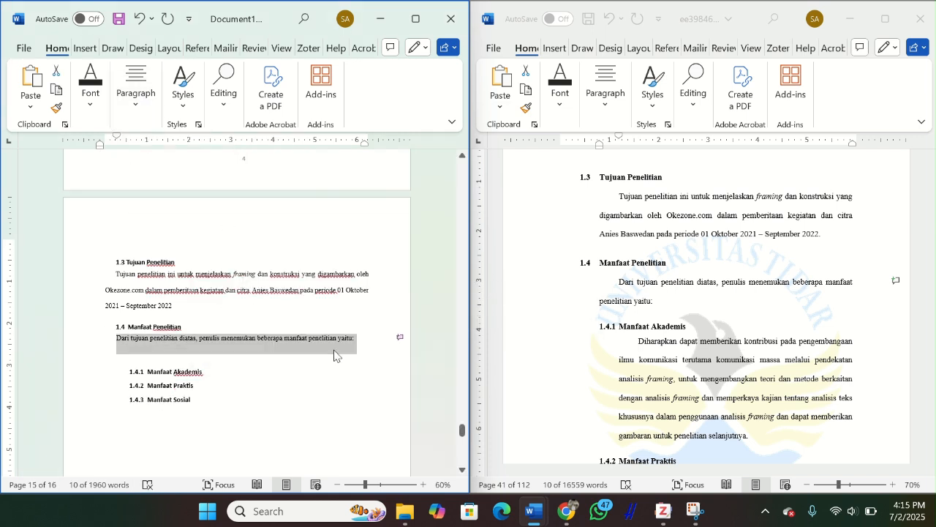
pyautogui.click(337, 352)
pyautogui.scroll(-1, 337, 352)
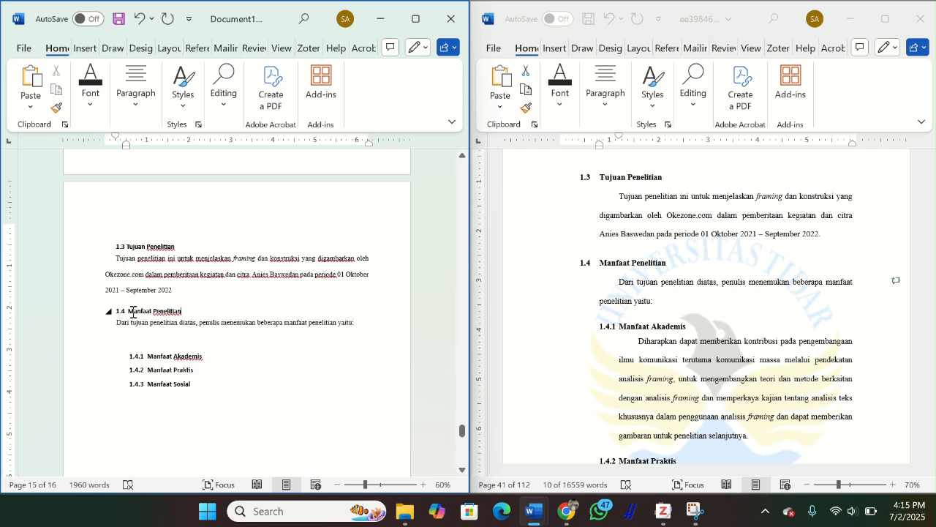
pyautogui.moveTo(128, 310); pyautogui.dragTo(357, 328)
pyautogui.click(112, 48)
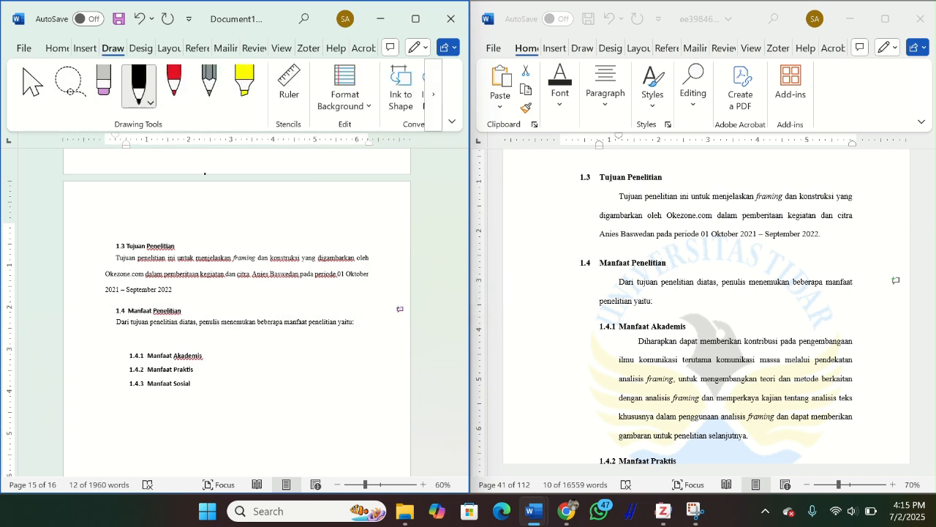
pyautogui.click(56, 49)
pyautogui.click(136, 87)
pyautogui.click(215, 170)
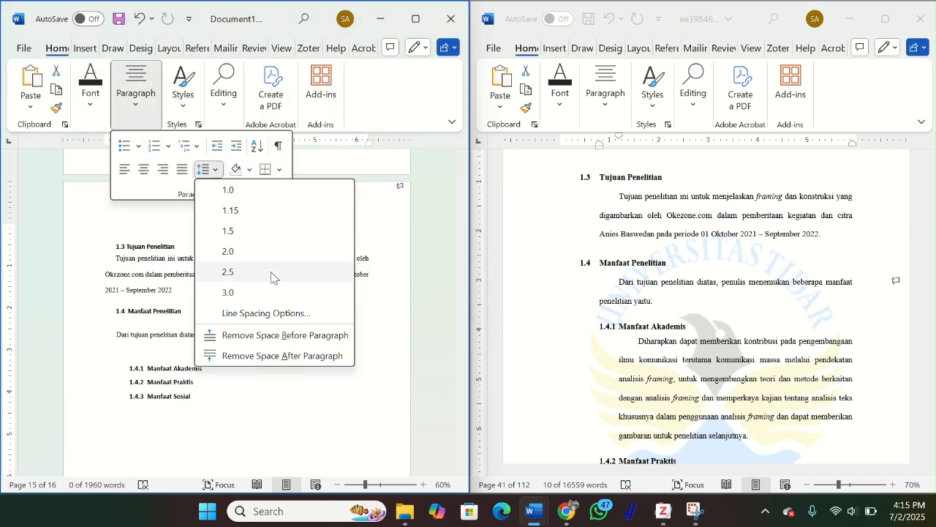
pyautogui.click(395, 324)
pyautogui.click(407, 300)
pyautogui.scroll(-1, 353, 378)
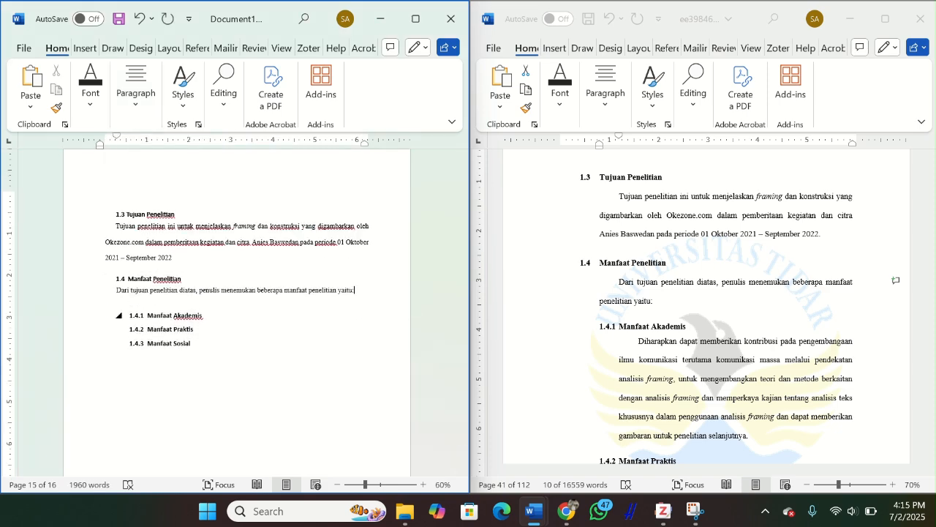
# Step: Copy the Manfaat Akademis paragraph from the reference thesis and paste it under heading 1.4.1 in the draft
pyautogui.scroll(-10, 719, 314)
pyautogui.scroll(8, 719, 314)
pyautogui.scroll(3, 719, 311)
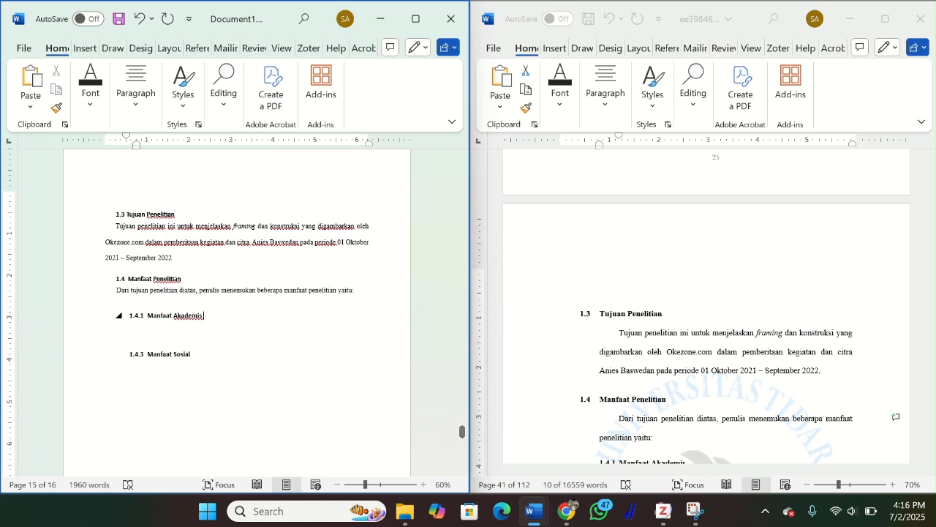
pyautogui.scroll(-5, 717, 307)
pyautogui.moveTo(638, 273); pyautogui.dragTo(759, 380)
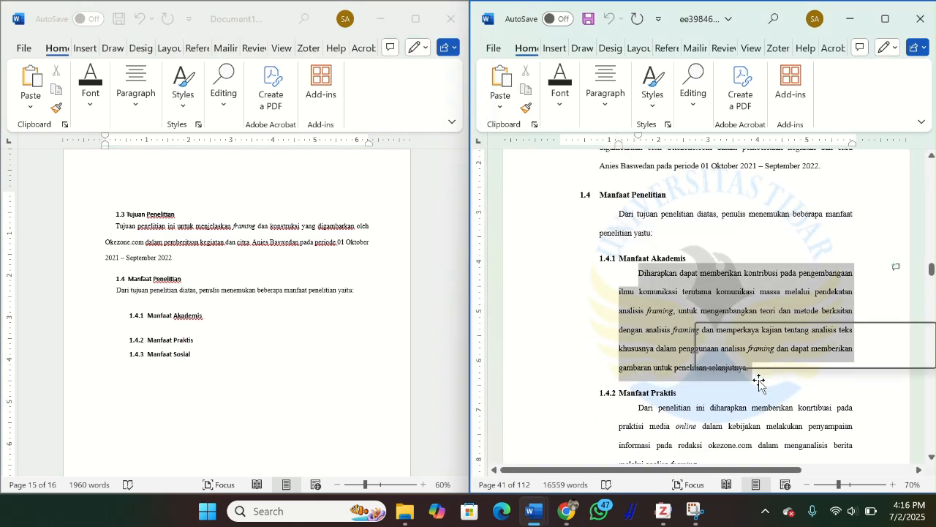
pyautogui.hotkey('ctrl', 'c')
pyautogui.click(190, 317)
pyautogui.hotkey('ctrl', 'v')
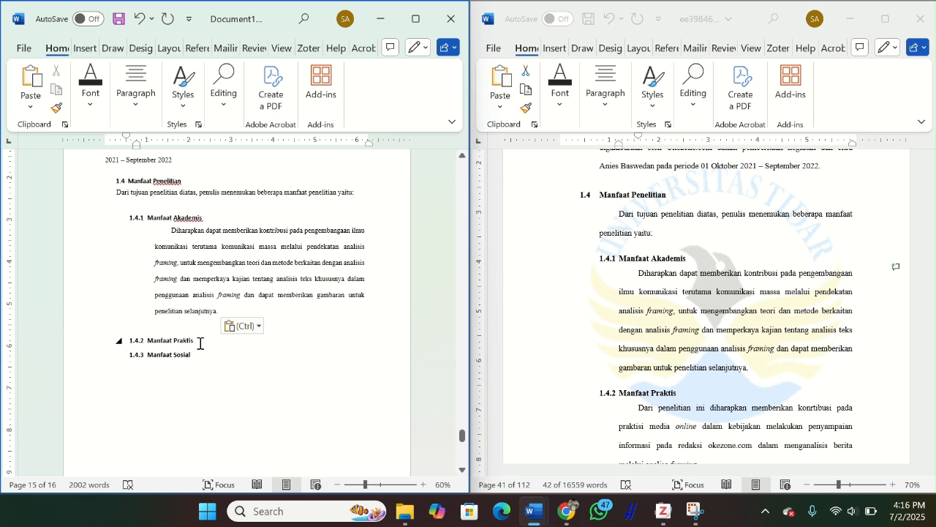
# Step: Copy the Manfaat Praktis paragraph from the reference thesis and paste it under heading 1.4.2 in the draft
pyautogui.scroll(-4, 680, 371)
pyautogui.moveTo(637, 212); pyautogui.dragTo(700, 270)
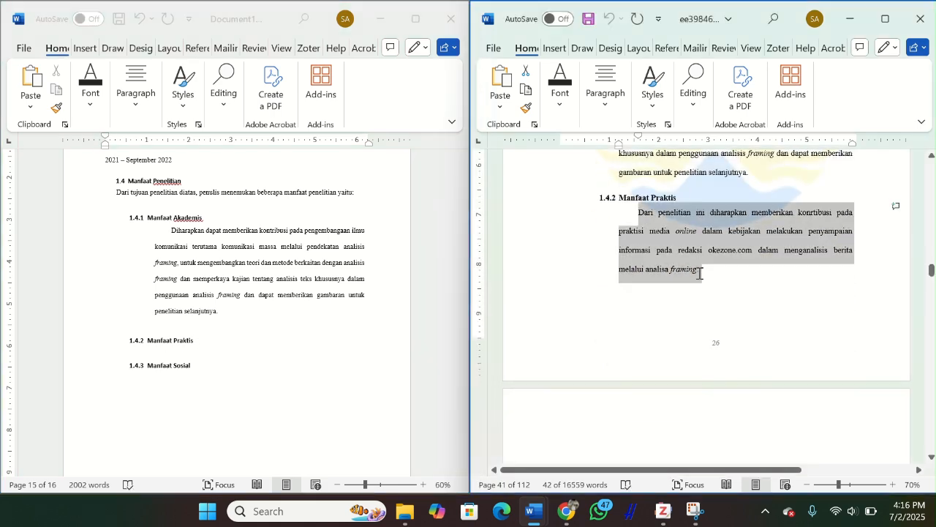
pyautogui.click(164, 344)
pyautogui.hotkey('ctrl', 'v')
# Step: Copy the Manfaat Sosial paragraph from the reference thesis and paste it under heading 1.4.3 in the draft
pyautogui.scroll(-5, 695, 307)
pyautogui.click(661, 212)
pyautogui.moveTo(638, 190); pyautogui.dragTo(766, 265)
pyautogui.hotkey('ctrl', 'c')
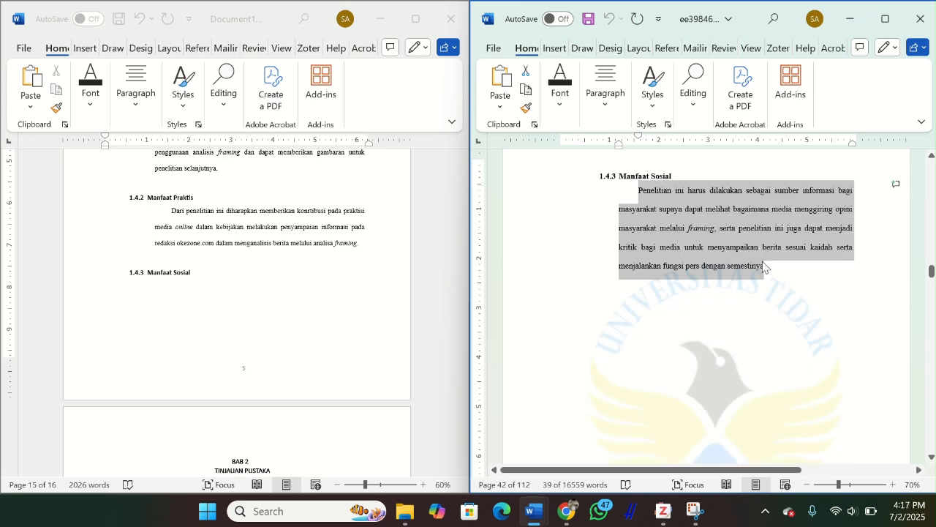
pyautogui.click(163, 286)
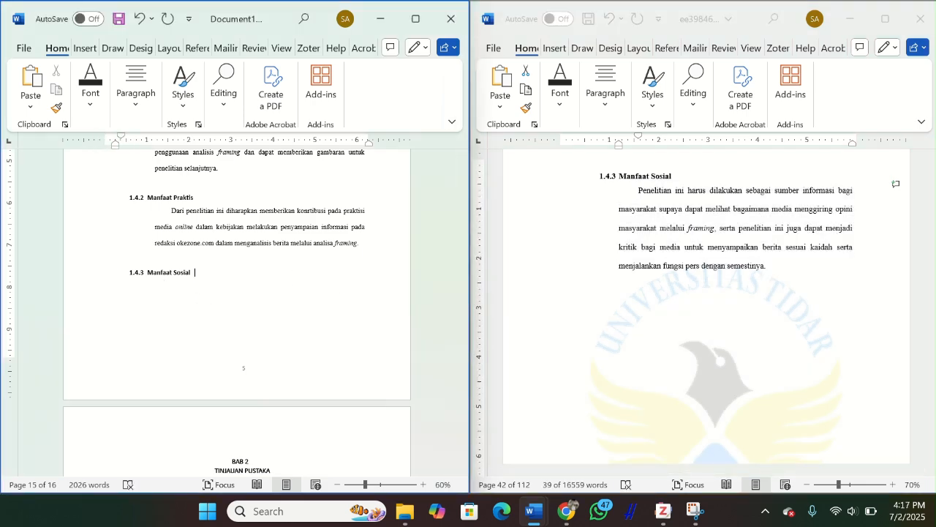
pyautogui.hotkey('ctrl', 'v')
pyautogui.press('BackSpace')
pyautogui.press('BackSpace')
pyautogui.press('BackSpace')
pyautogui.press('BackSpace')
pyautogui.press('BackSpace')
pyautogui.press('BackSpace')
# Step: Reduce the left indent of the Manfaat Akademis and Manfaat Praktis paragraphs
pyautogui.scroll(3, 155, 231)
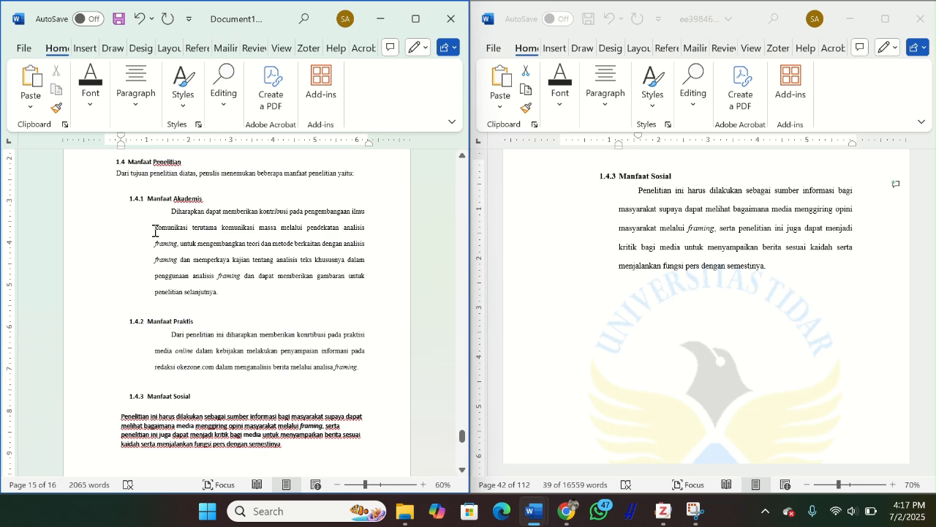
pyautogui.moveTo(154, 150)
pyautogui.mouseDown()
pyautogui.moveTo(123, 161)
pyautogui.moveTo(137, 149)
pyautogui.moveTo(123, 150)
pyautogui.mouseUp()
pyautogui.scroll(-2, 266, 359)
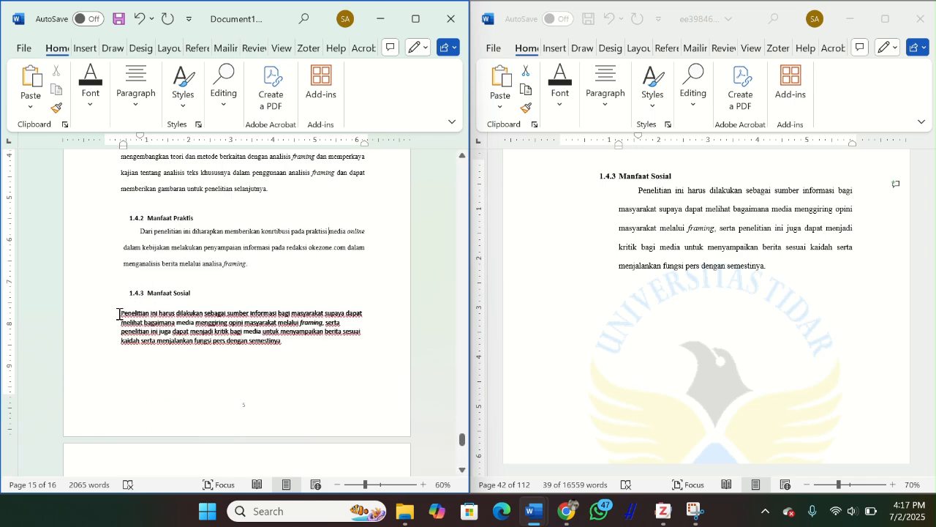
# Step: Remove the bold from the pasted Manfaat Sosial paragraph and match its font to the paragraphs above
pyautogui.moveTo(123, 314); pyautogui.dragTo(303, 347)
pyautogui.click(377, 299)
pyautogui.click(403, 100)
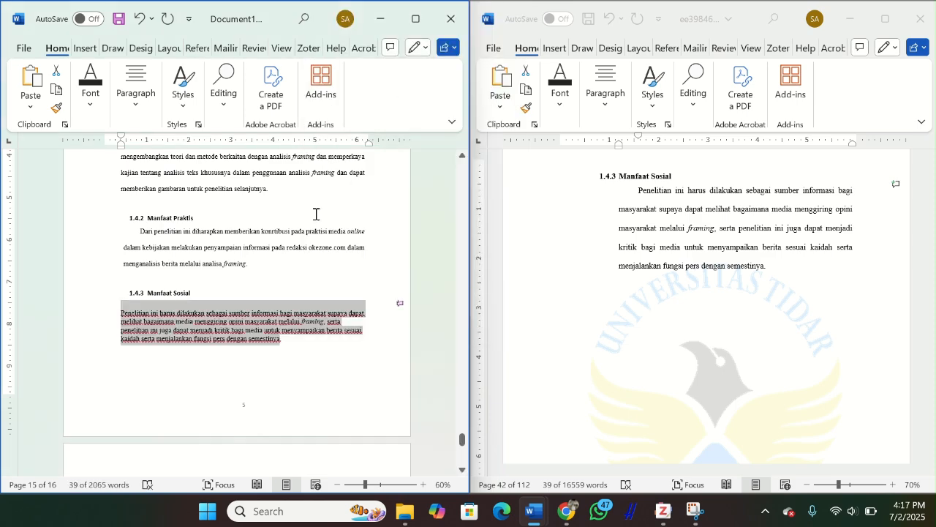
pyautogui.rightClick(272, 334)
pyautogui.click(392, 374)
pyautogui.press('Escape')
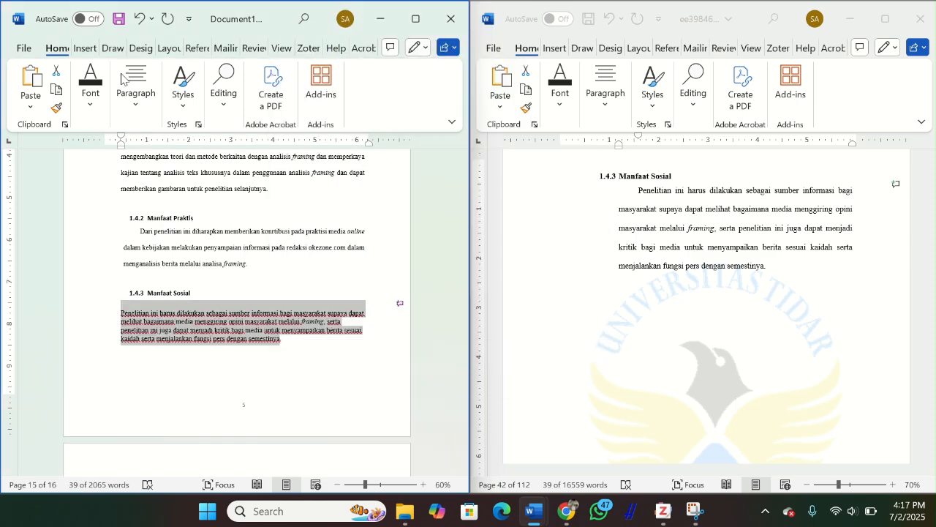
# Step: Set the Manfaat Sosial paragraph to 2.0 line spacing and give it a first-line indent
pyautogui.click(135, 92)
pyautogui.click(205, 169)
pyautogui.click(238, 251)
pyautogui.click(120, 314)
pyautogui.press('Tab')
pyautogui.press('Tab')
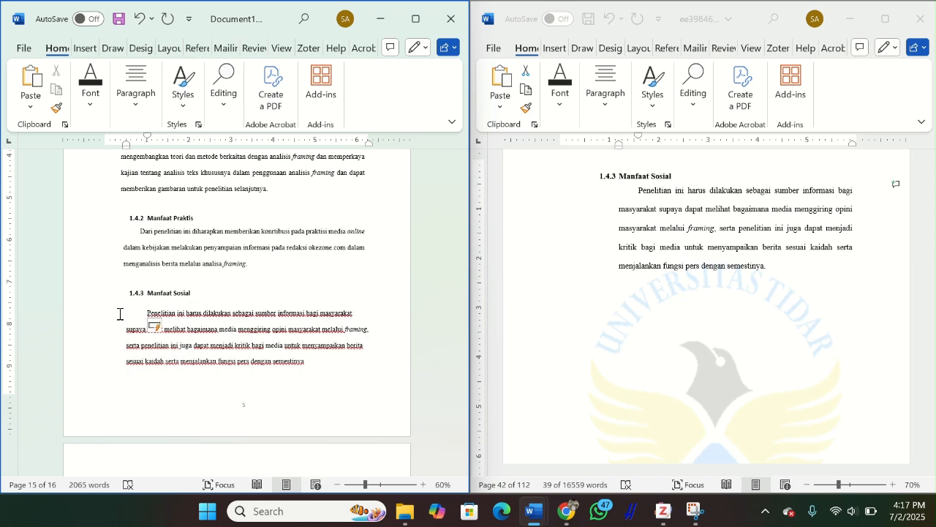
# Step: In the TUGAS ICT 2 document, change the font of the ABSTRAK heading to Times New Roman
pyautogui.scroll(-6, 135, 327)
pyautogui.scroll(-10, 757, 307)
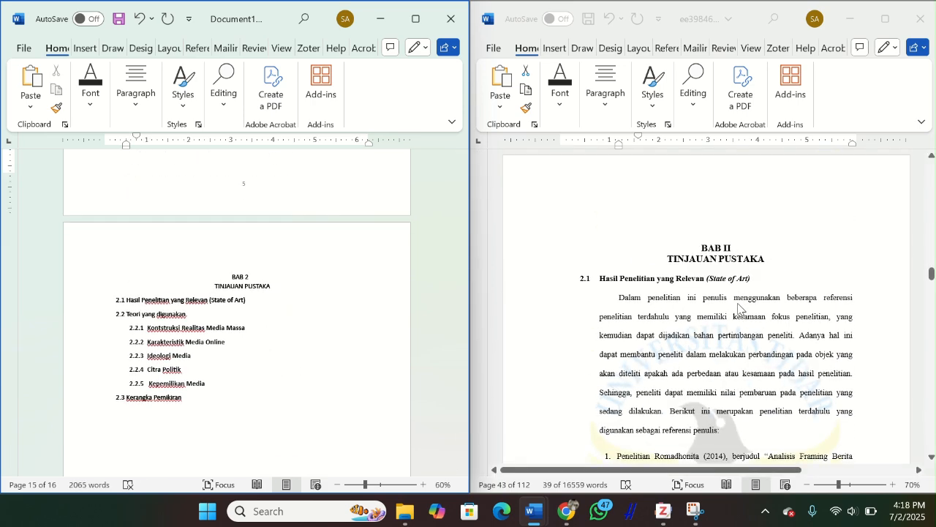
pyautogui.scroll(6, 244, 183)
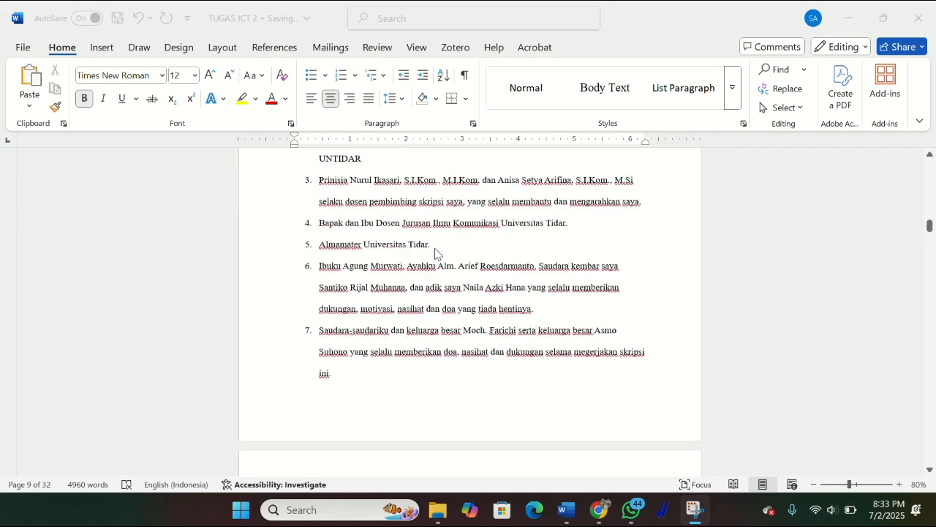
pyautogui.scroll(15, 434, 253)
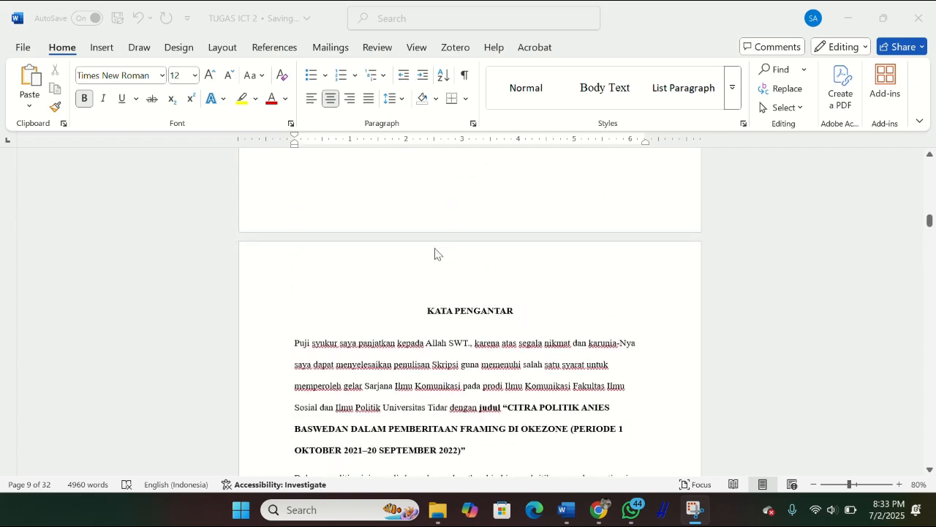
pyautogui.scroll(20, 434, 253)
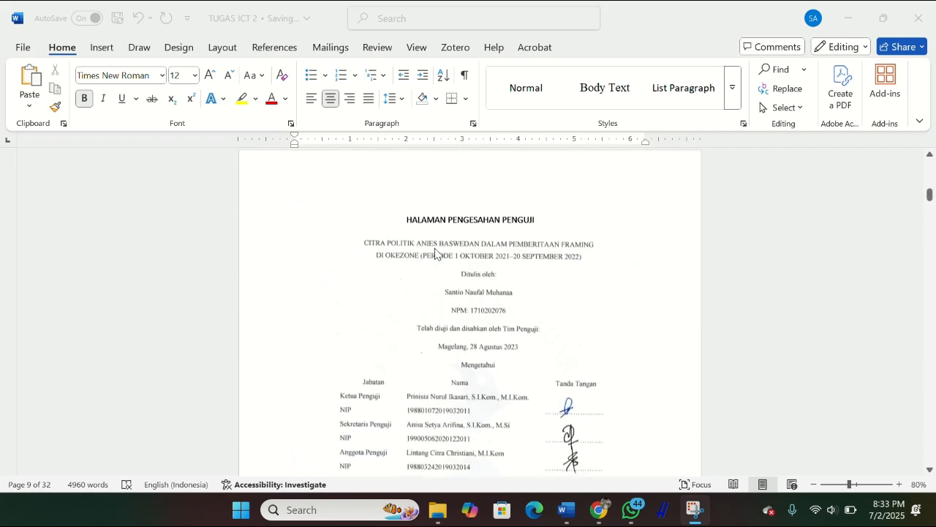
pyautogui.scroll(10, 434, 253)
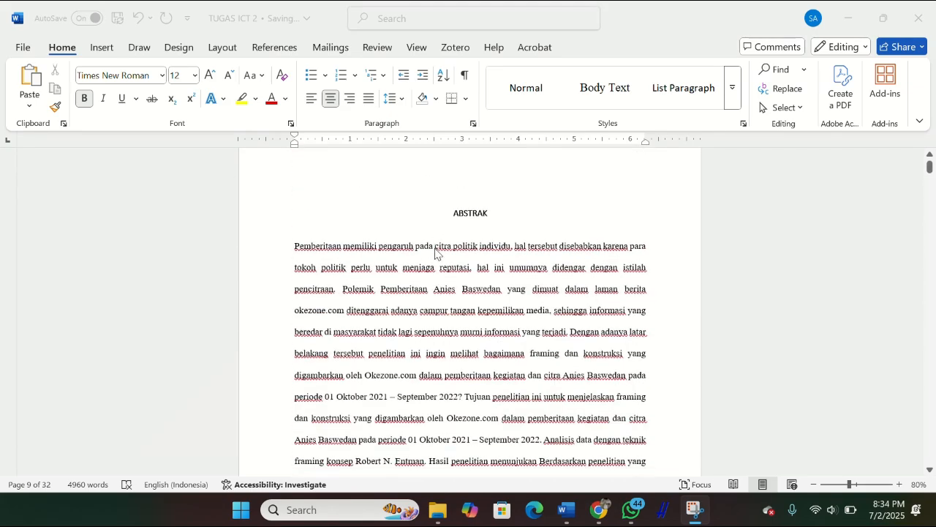
pyautogui.scroll(-1, 435, 253)
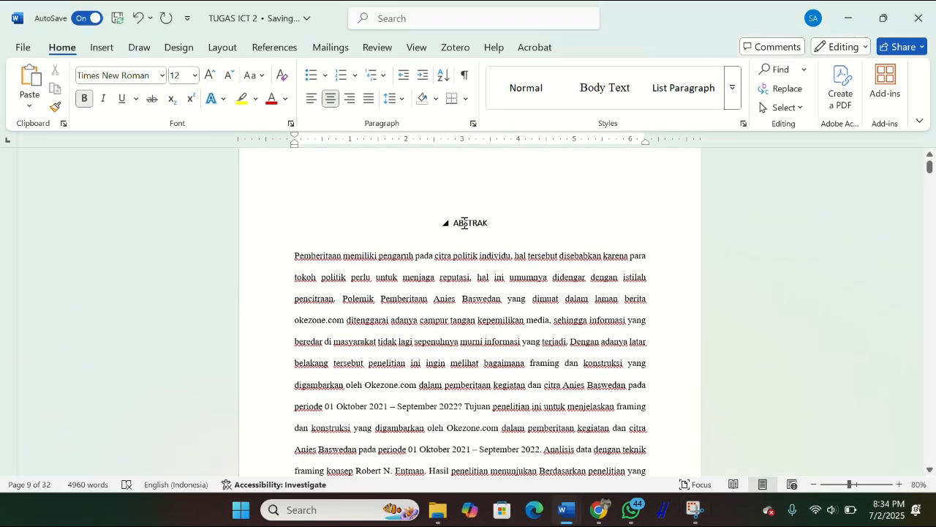
pyautogui.moveTo(490, 222); pyautogui.dragTo(490, 224)
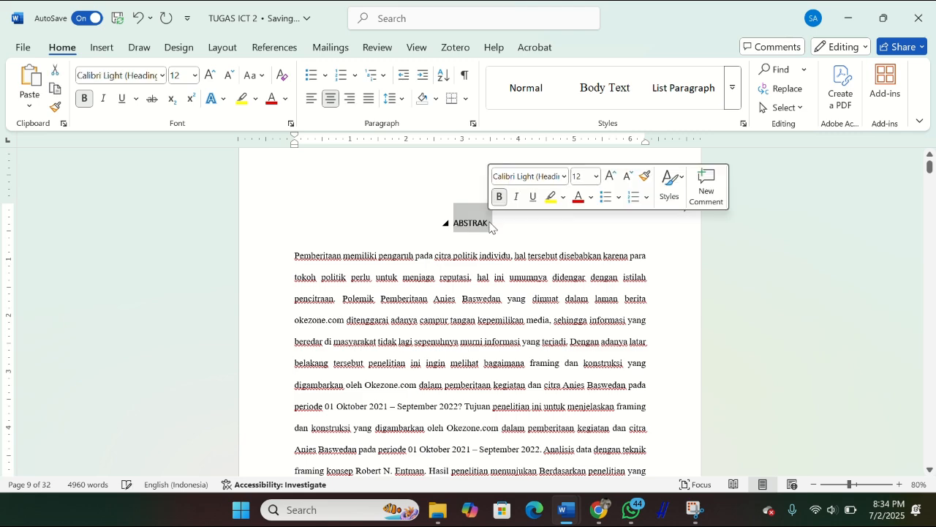
pyautogui.click(565, 179)
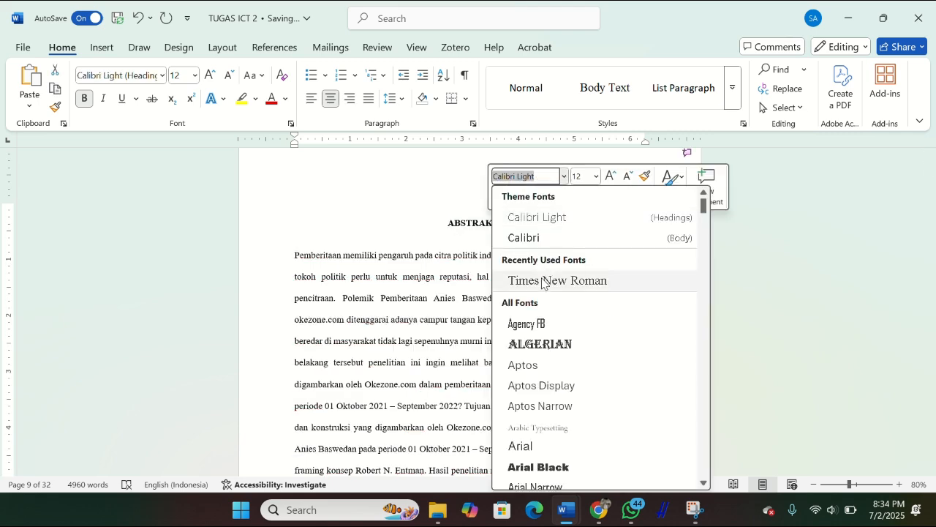
pyautogui.click(541, 282)
pyautogui.click(541, 280)
# Step: Review the front matter formatting from the abstracts and approval pages through the preface to the lists of tables and figures
pyautogui.scroll(-5, 542, 280)
pyautogui.scroll(-9, 542, 280)
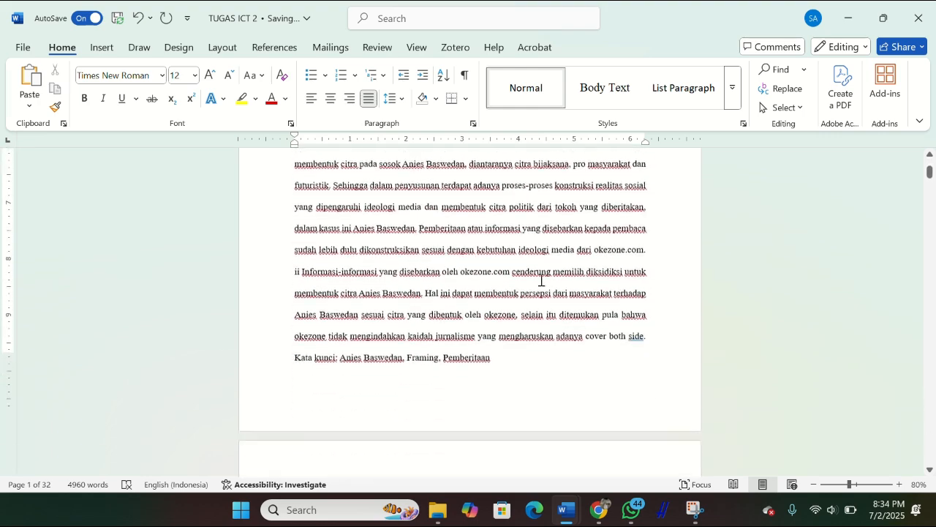
pyautogui.scroll(-14, 541, 279)
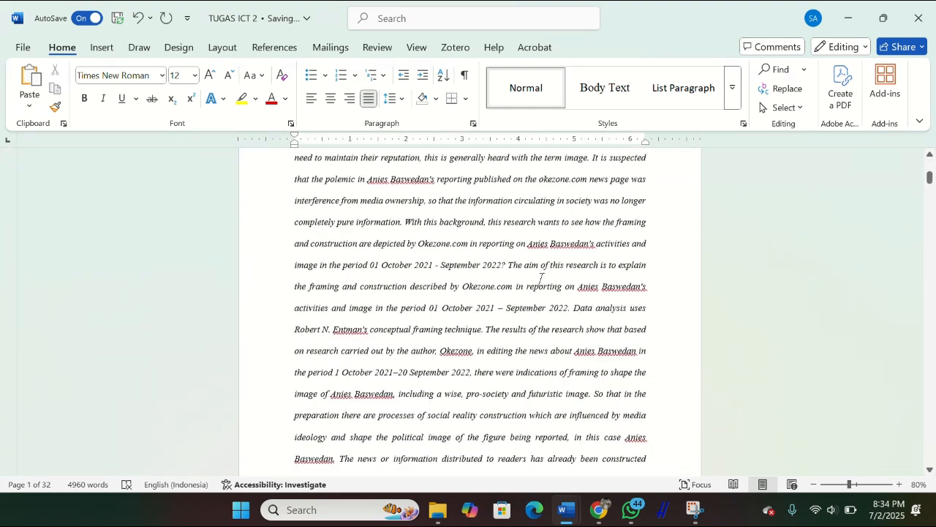
pyautogui.scroll(-19, 541, 279)
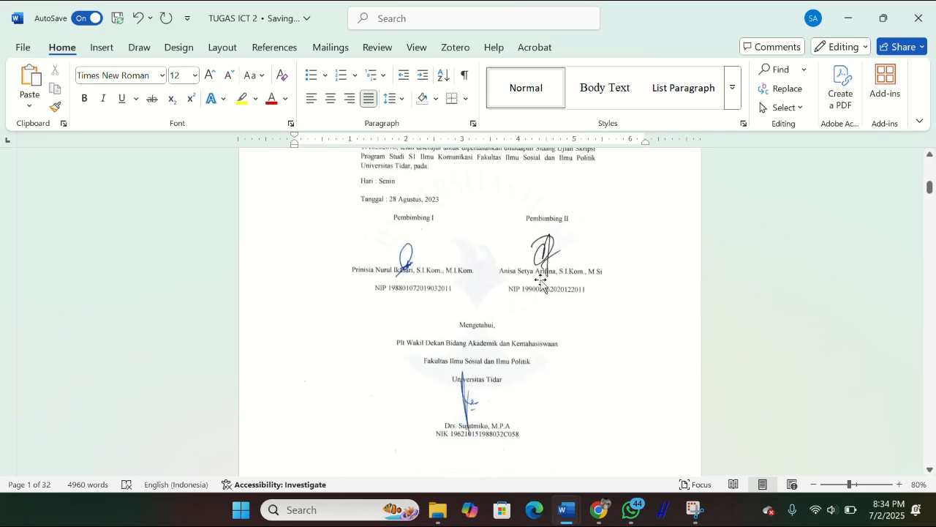
pyautogui.scroll(-18, 540, 280)
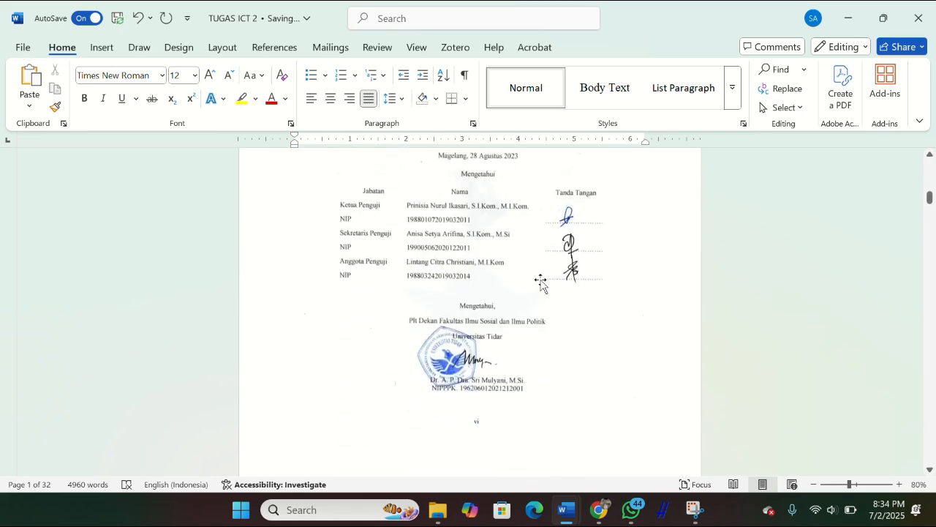
pyautogui.scroll(-18, 540, 279)
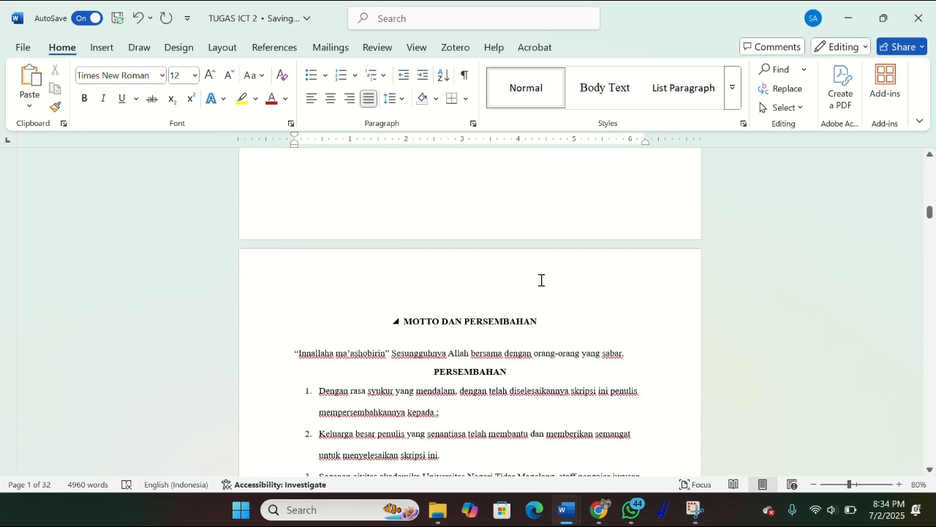
pyautogui.scroll(-18, 540, 280)
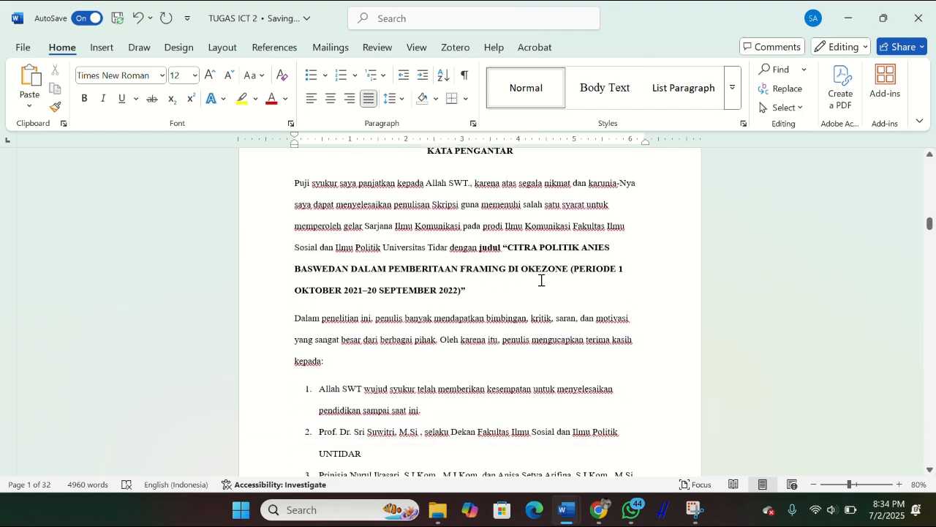
pyautogui.scroll(-18, 541, 280)
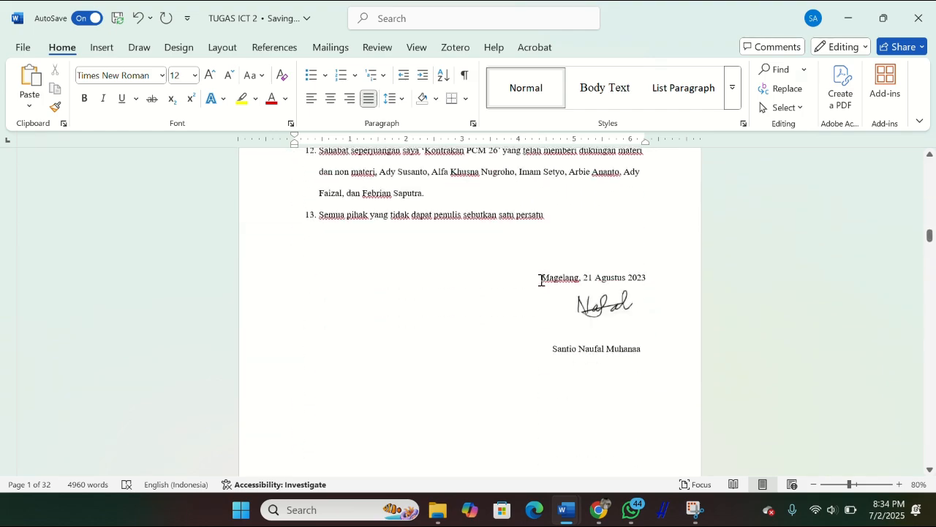
pyautogui.scroll(-5, 541, 280)
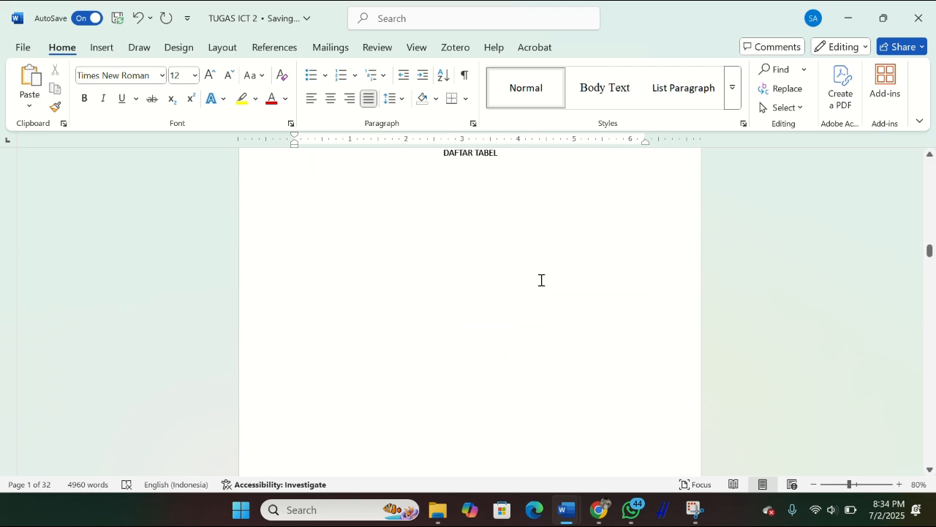
pyautogui.scroll(-15, 541, 281)
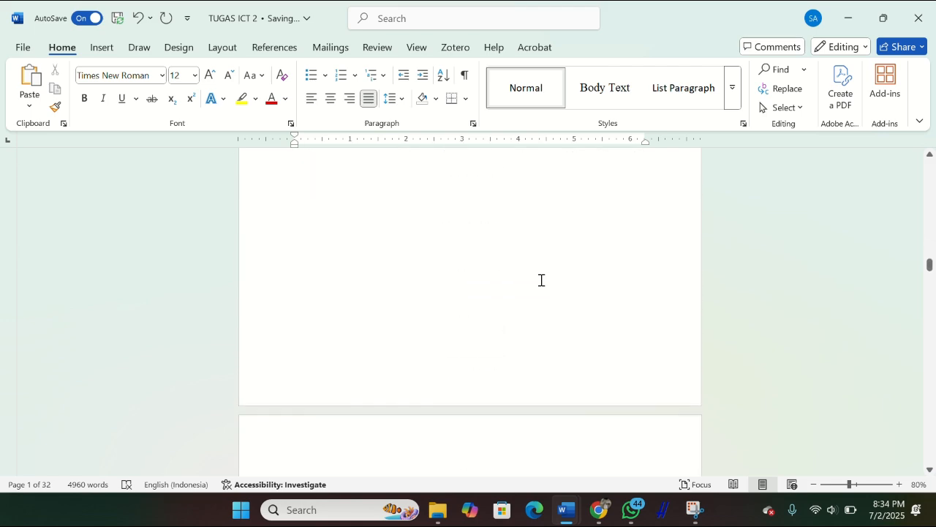
pyautogui.scroll(-3, 541, 280)
pyautogui.scroll(3, 540, 280)
# Step: Review the headings, fonts and paragraph indents throughout BAB 1 and BAB 2 as far as section 2.2.2 Karakteristik Media Online
pyautogui.scroll(-12, 541, 280)
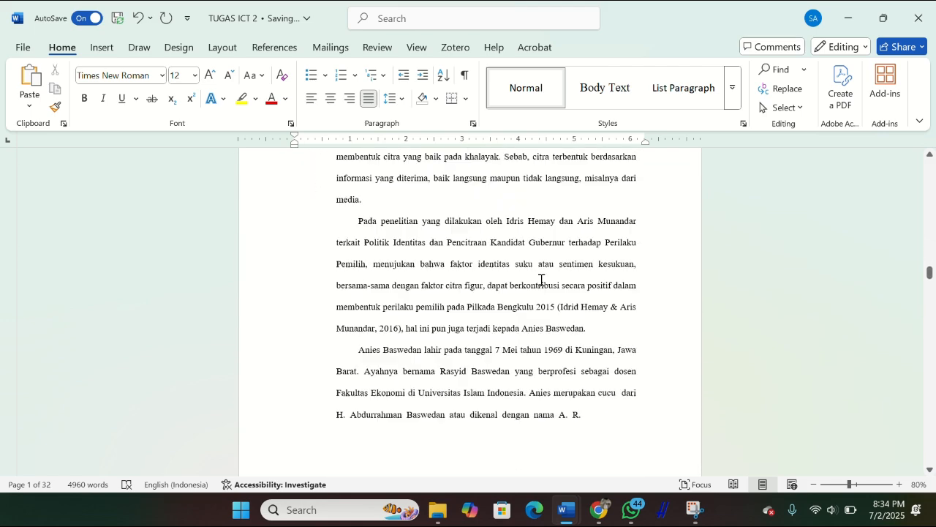
pyautogui.scroll(-10, 541, 280)
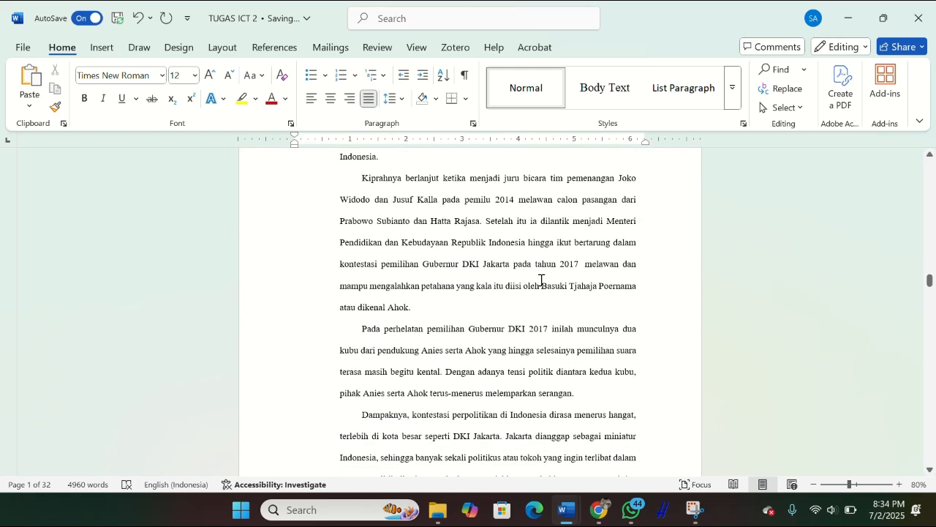
pyautogui.scroll(-12, 540, 280)
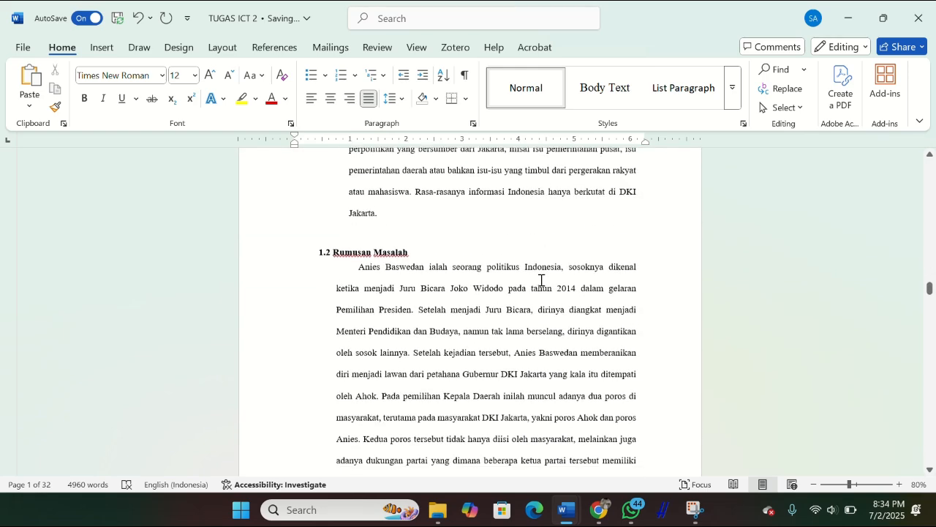
pyautogui.scroll(-4, 541, 280)
pyautogui.scroll(4, 541, 280)
pyautogui.scroll(-2, 541, 281)
pyautogui.scroll(-4, 540, 280)
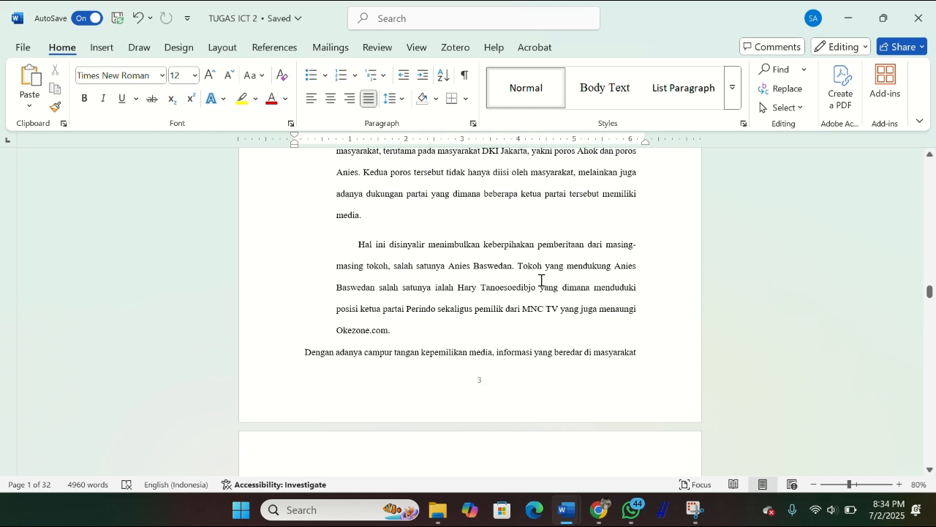
pyautogui.scroll(-15, 541, 280)
pyautogui.scroll(-10, 541, 281)
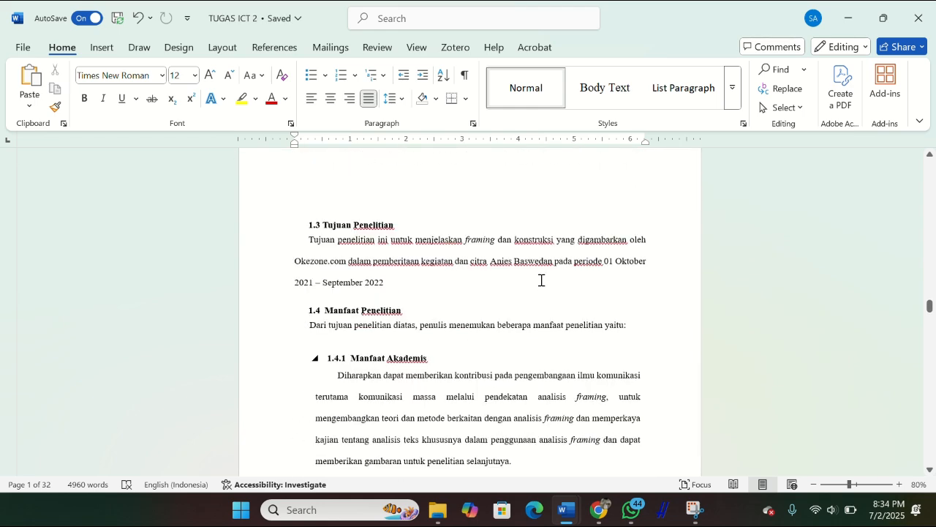
pyautogui.scroll(2, 541, 280)
pyautogui.scroll(-15, 540, 280)
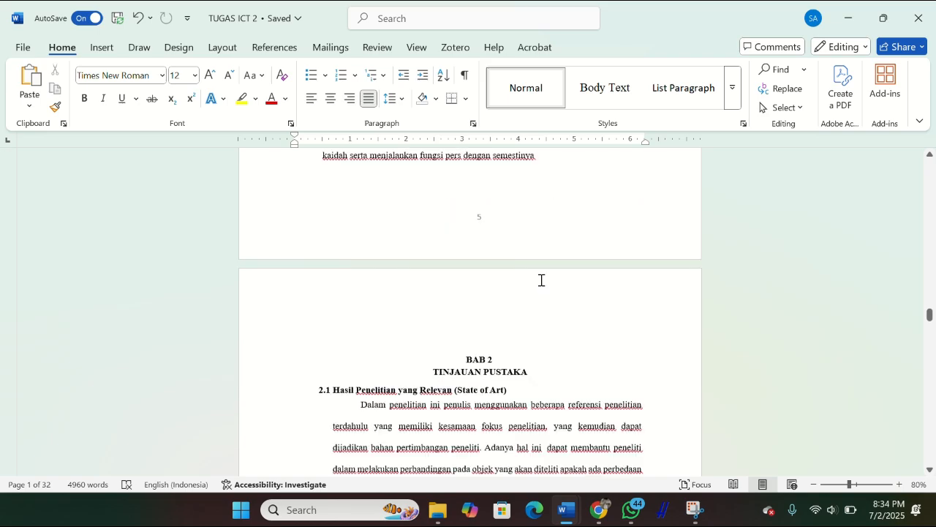
pyautogui.scroll(-15, 541, 280)
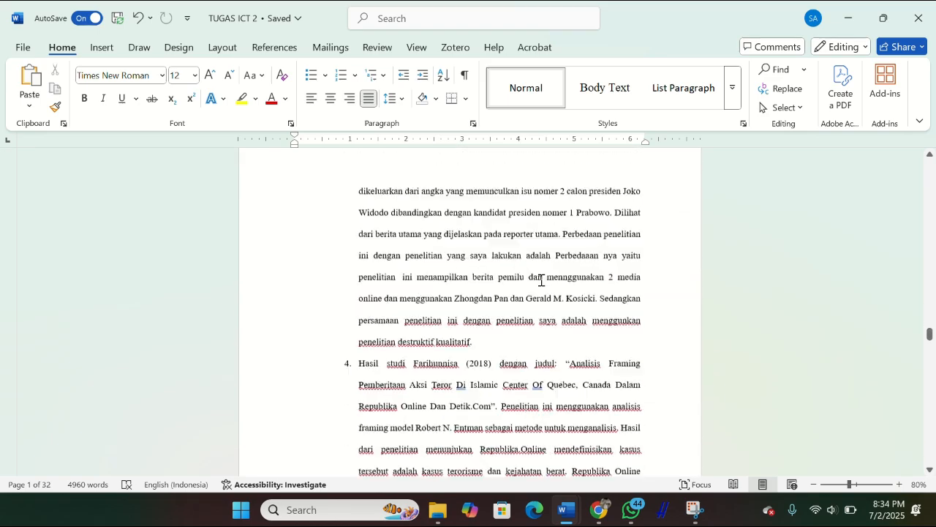
pyautogui.scroll(-15, 541, 280)
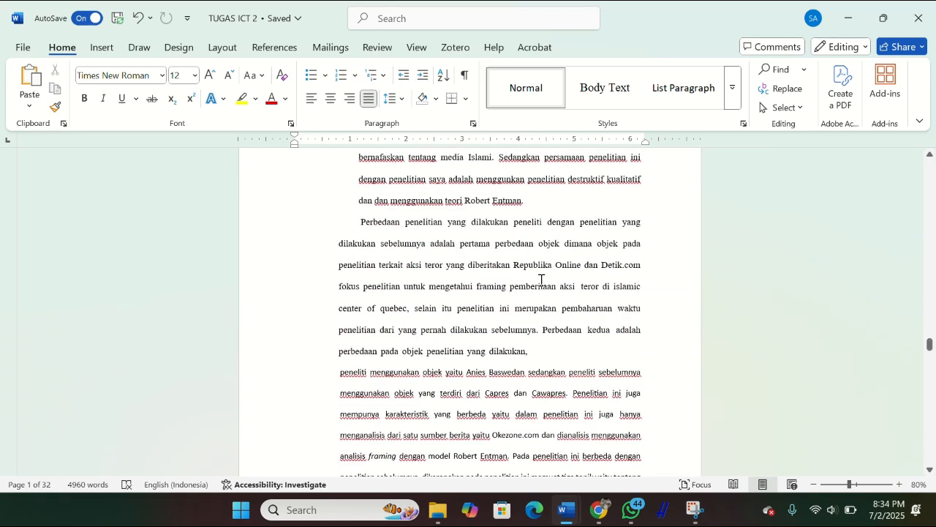
pyautogui.scroll(-20, 540, 280)
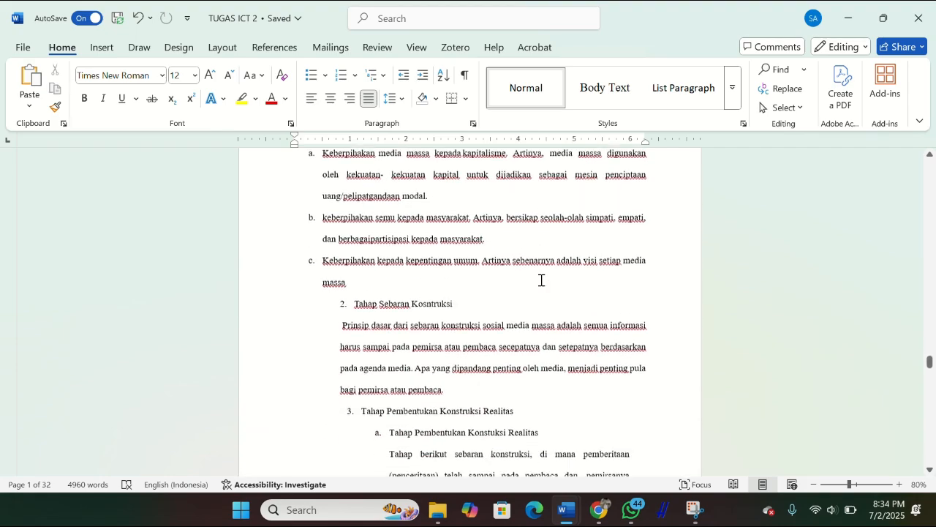
pyautogui.scroll(-20, 541, 280)
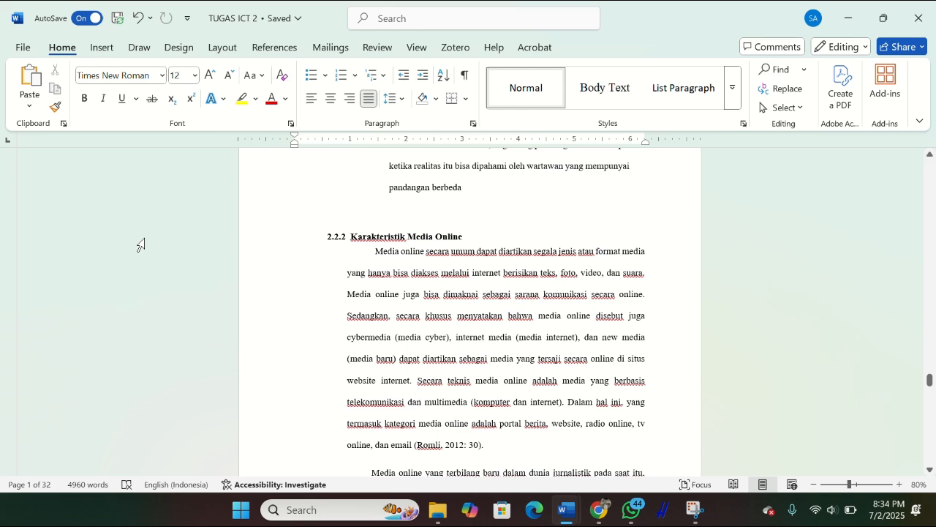
# Step: Display the document's heading outline and check its entries for BAB 1 and BAB 2
pyautogui.hotkey('ctrl', 'f')
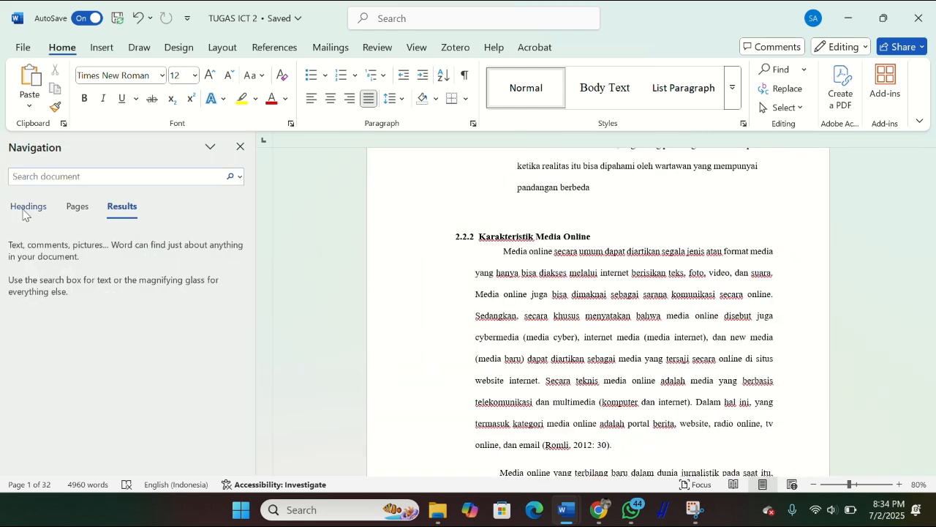
pyautogui.click(27, 207)
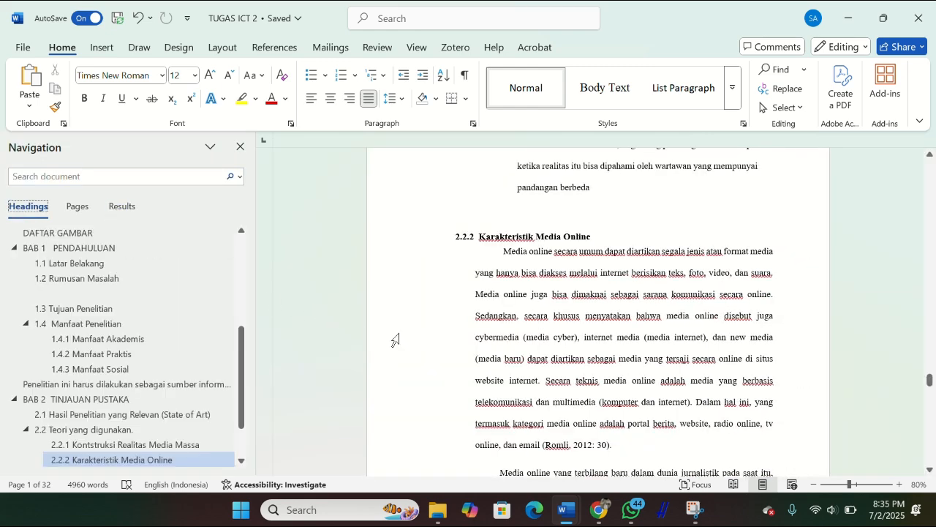
pyautogui.scroll(-2, 142, 376)
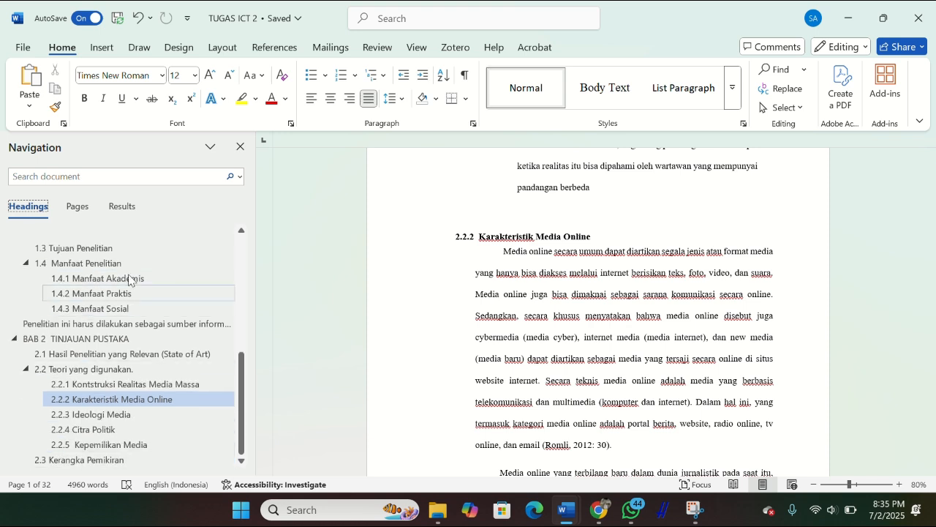
pyautogui.scroll(2, 128, 279)
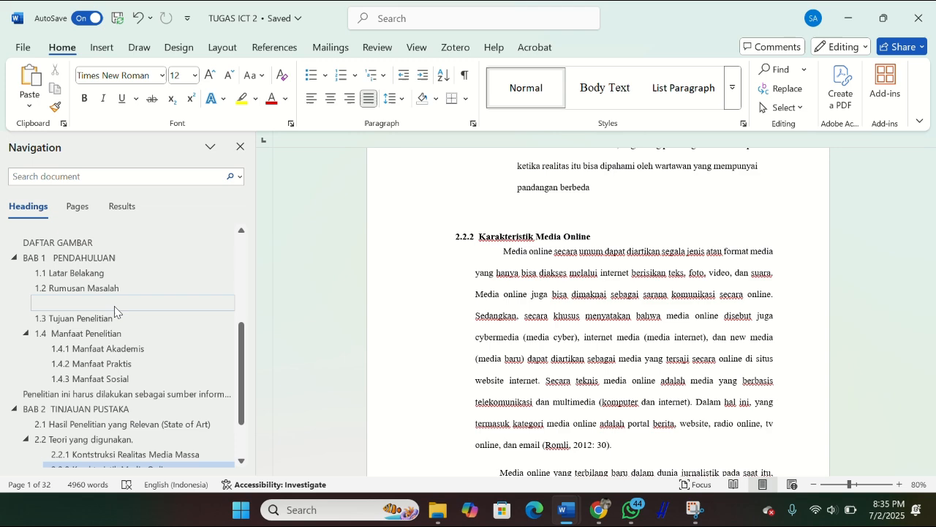
# Step: Try to remove the empty heading above 1.3 Tujuan Penelitian
pyautogui.click(114, 307)
pyautogui.scroll(3, 418, 230)
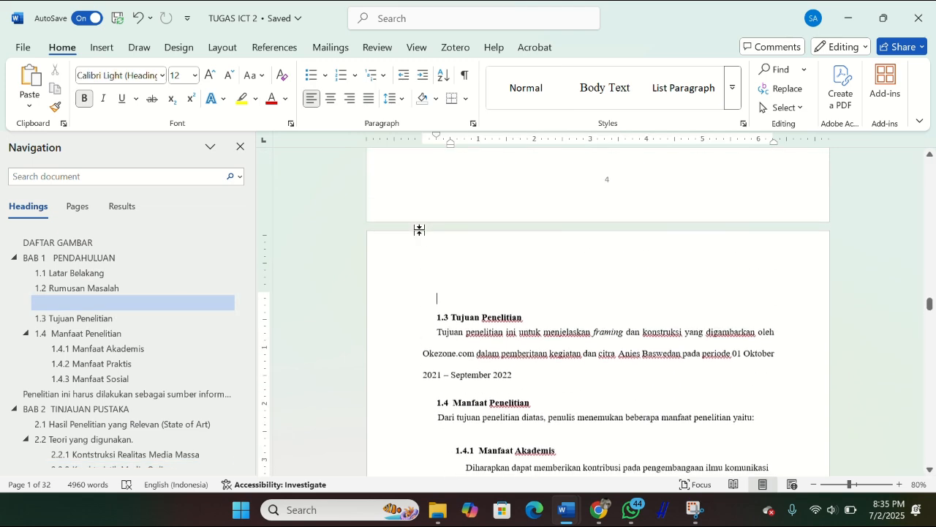
pyautogui.press('BackSpace')
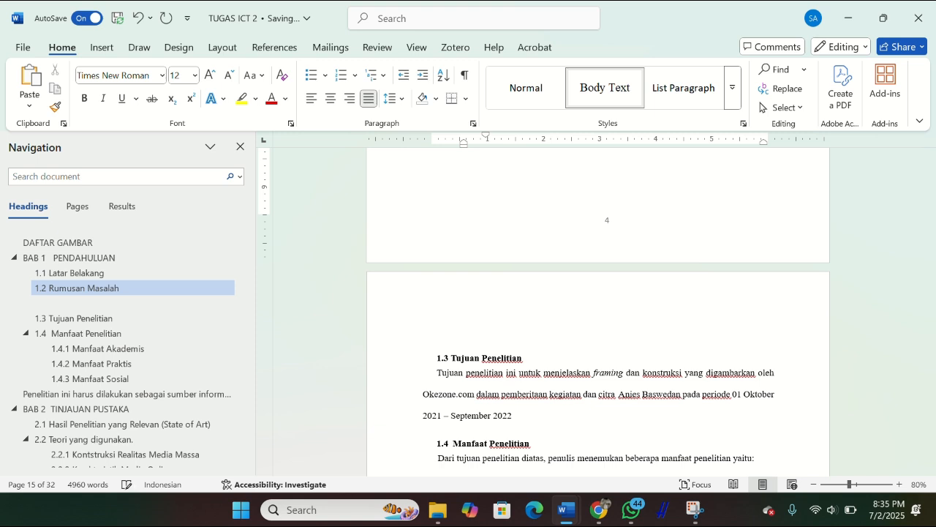
pyautogui.scroll(3, 599, 307)
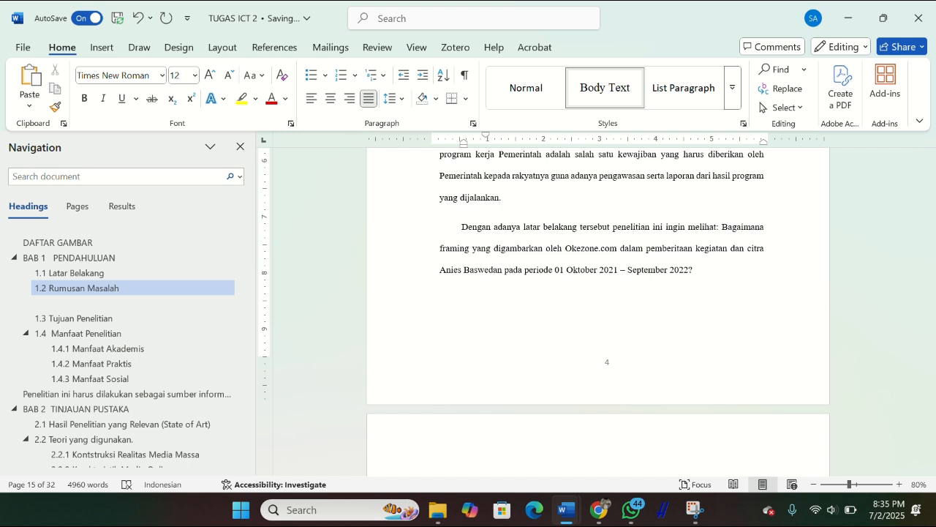
pyautogui.scroll(-1, 476, 304)
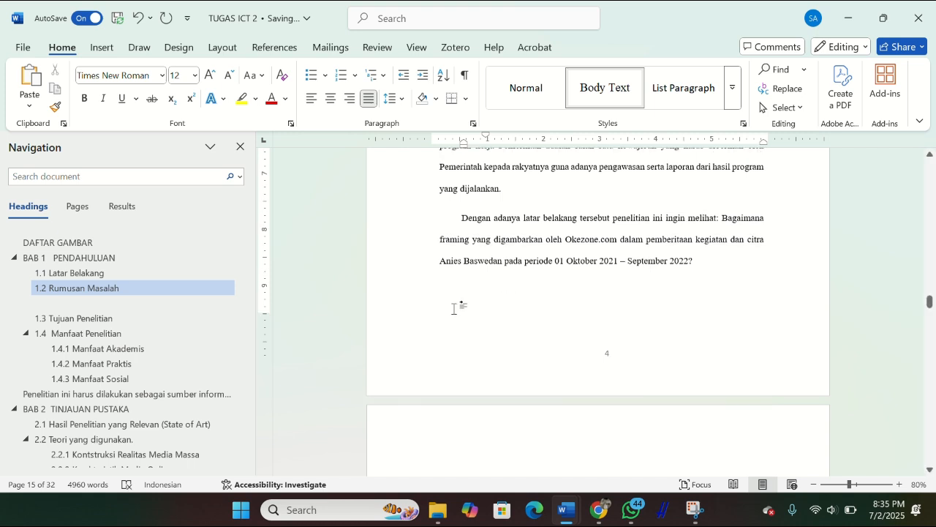
pyautogui.scroll(-3, 453, 308)
# Step: Add a first-line indent to the Rumusan Masalah paragraph beginning "Dengan adanya campur tangan kepemilikan media"
pyautogui.scroll(11, 453, 308)
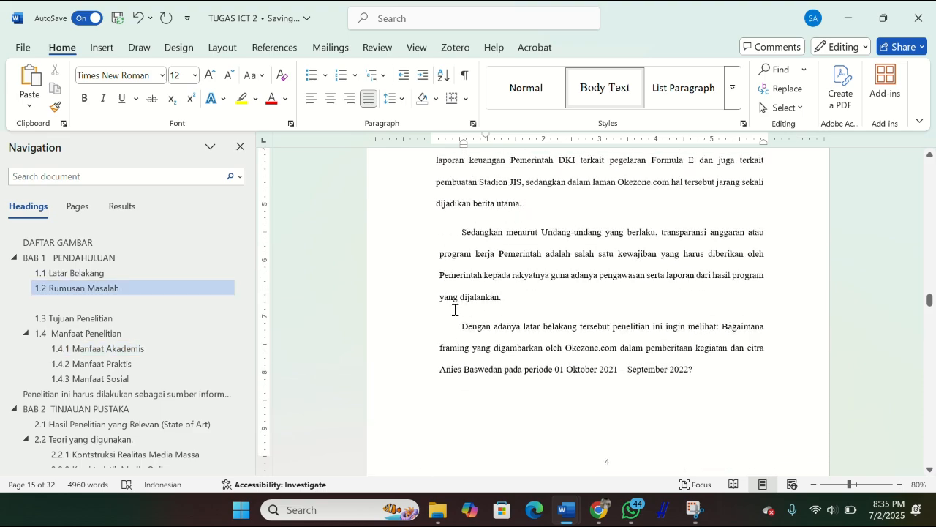
pyautogui.scroll(10, 454, 309)
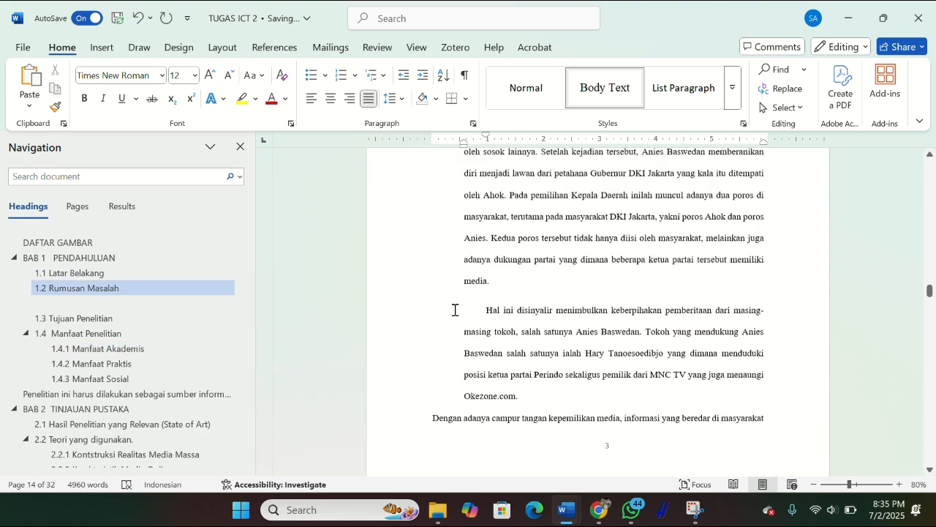
pyautogui.scroll(1, 453, 309)
pyautogui.scroll(-7, 454, 310)
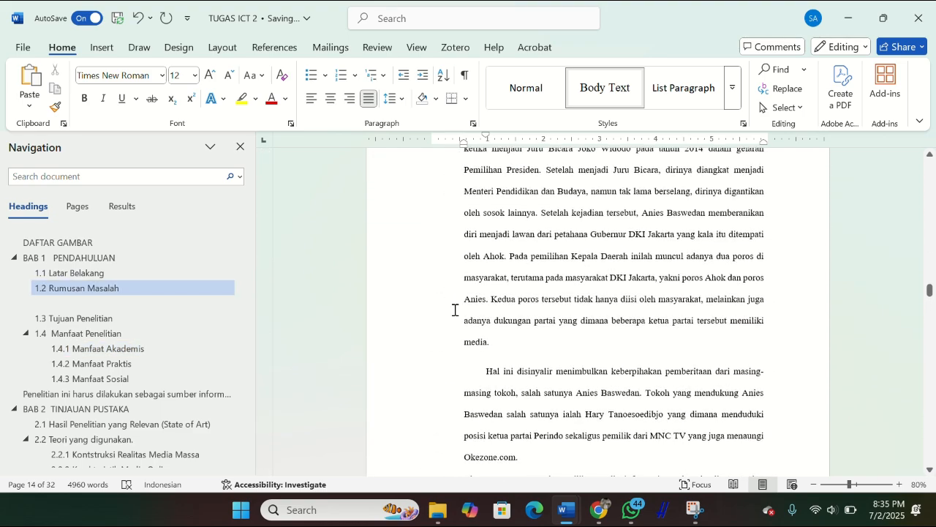
pyautogui.scroll(-3, 454, 310)
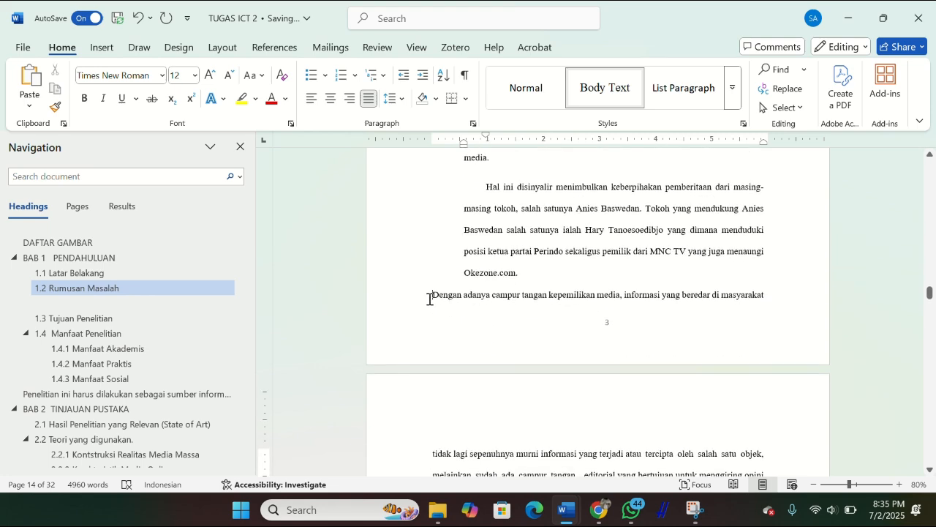
pyautogui.click(429, 300)
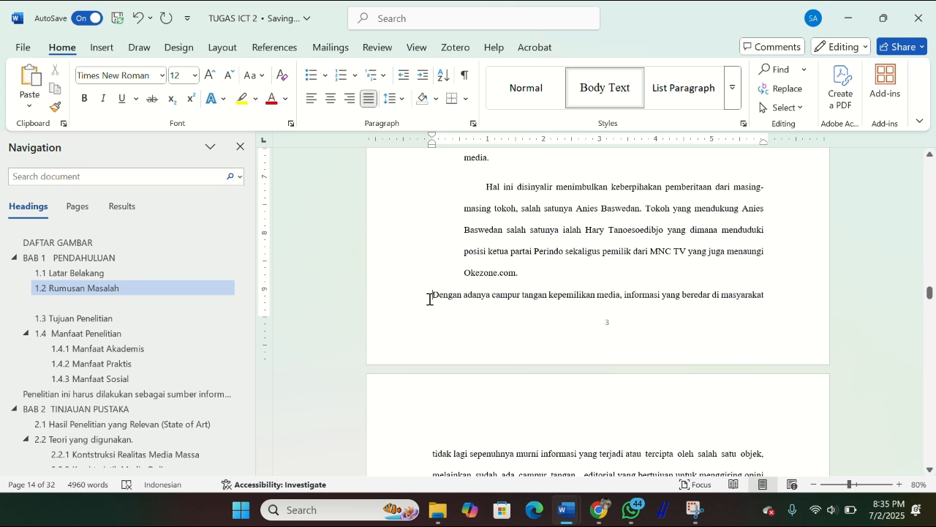
pyautogui.press('Tab')
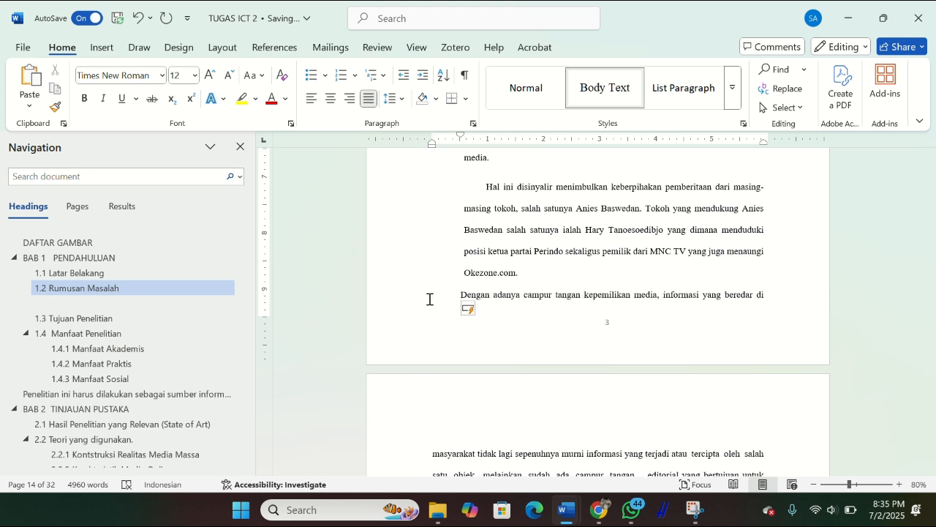
# Step: Undo the paragraph's first-line indent and the edit made before it, and return to the empty heading above 1.3 Tujuan Penelitian
pyautogui.click(135, 19)
pyautogui.click(135, 19)
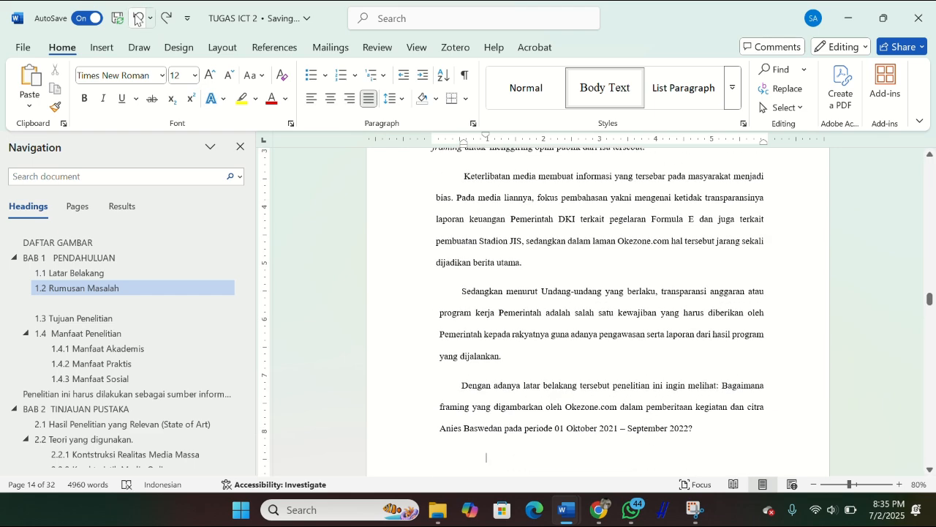
pyautogui.scroll(-5, 571, 352)
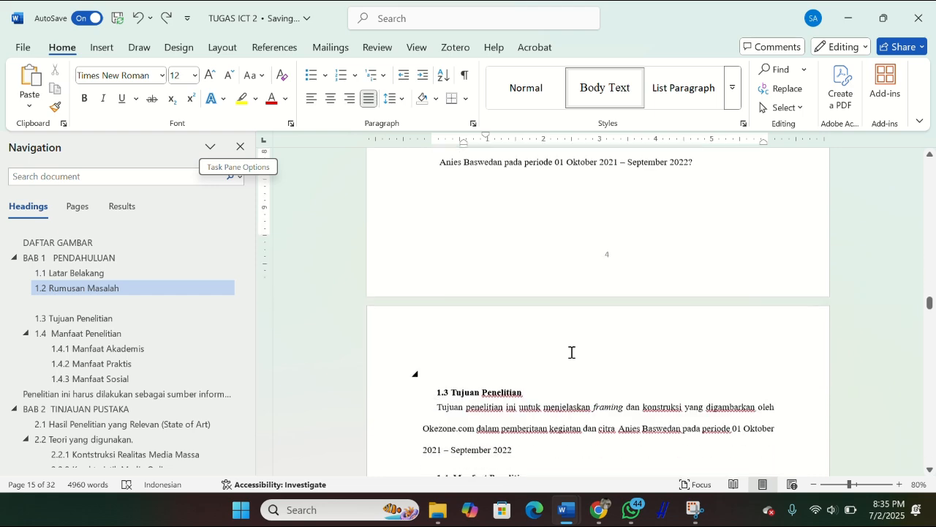
# Step: Review the draft's pages from the end of 1.2 Rumusan Masalah through 1.4.3 Manfaat Sosial and into BAB 2
pyautogui.scroll(2, 571, 351)
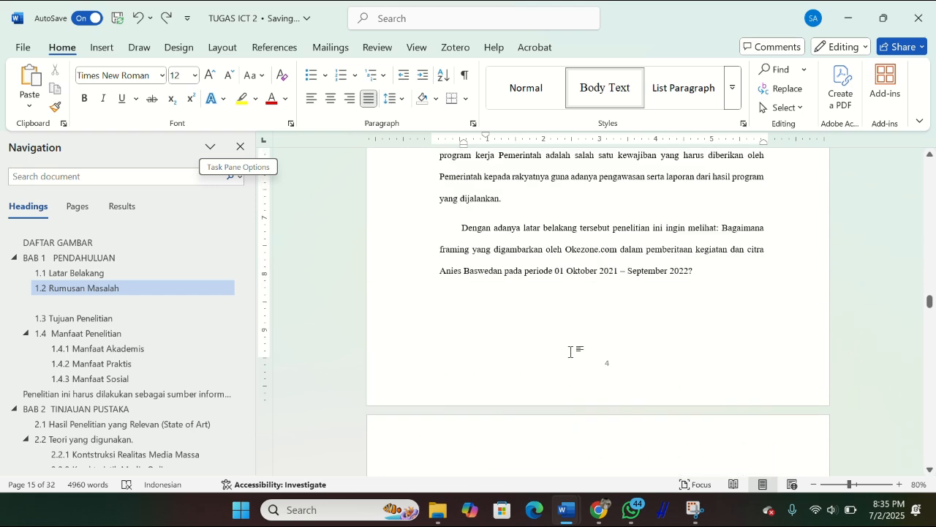
pyautogui.scroll(-4, 572, 352)
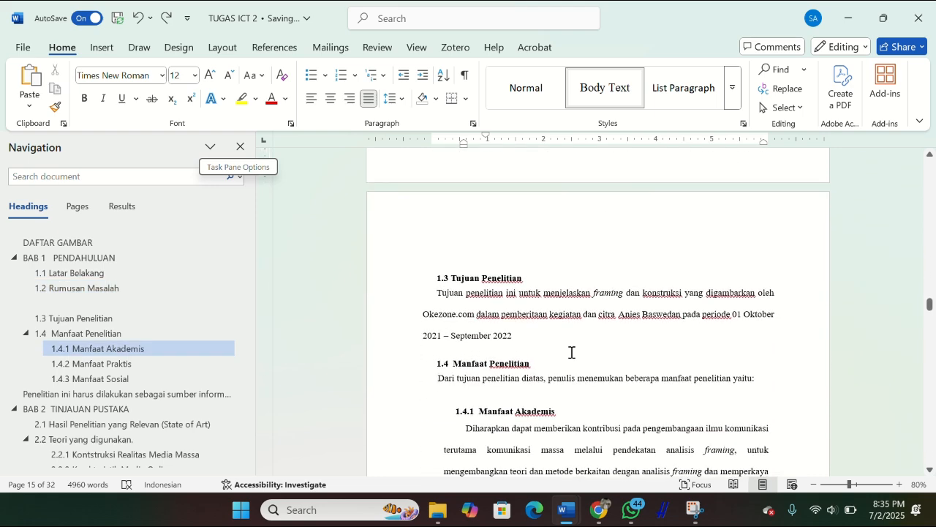
pyautogui.scroll(-5, 571, 352)
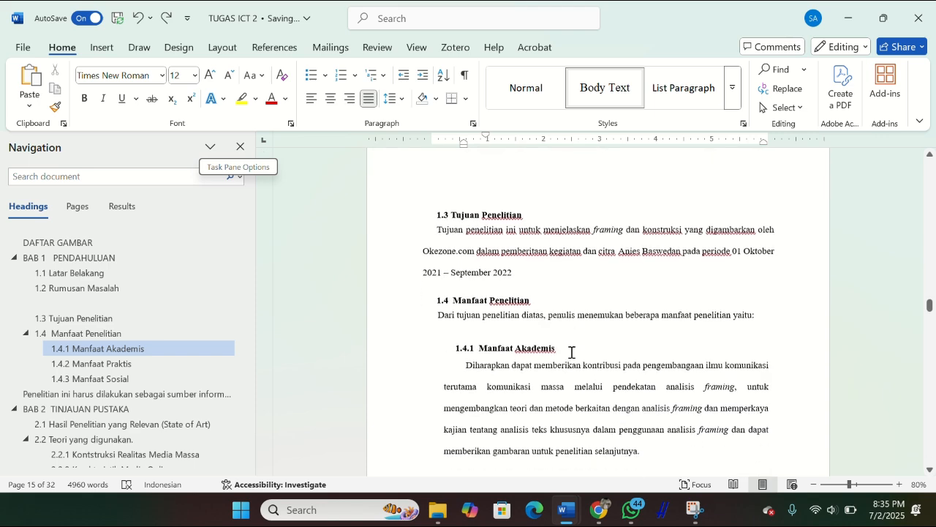
pyautogui.scroll(-7, 572, 351)
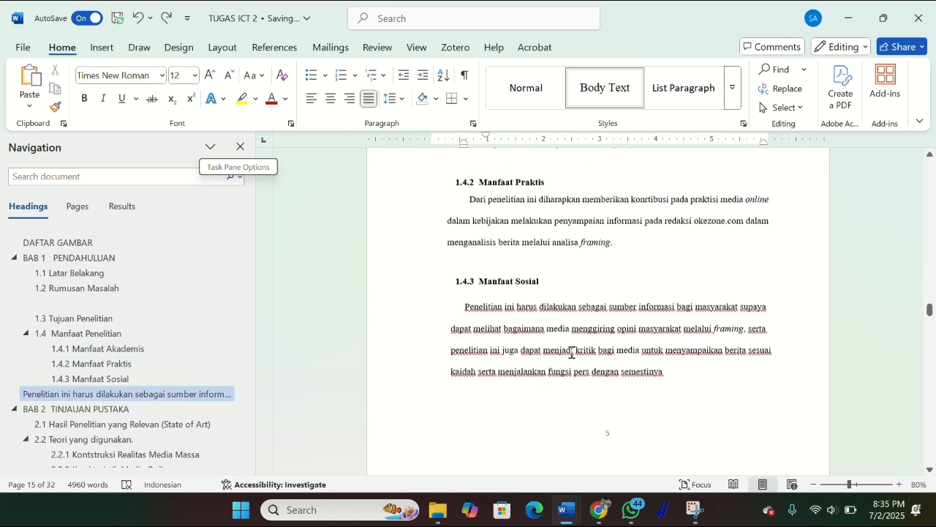
pyautogui.scroll(-6, 571, 352)
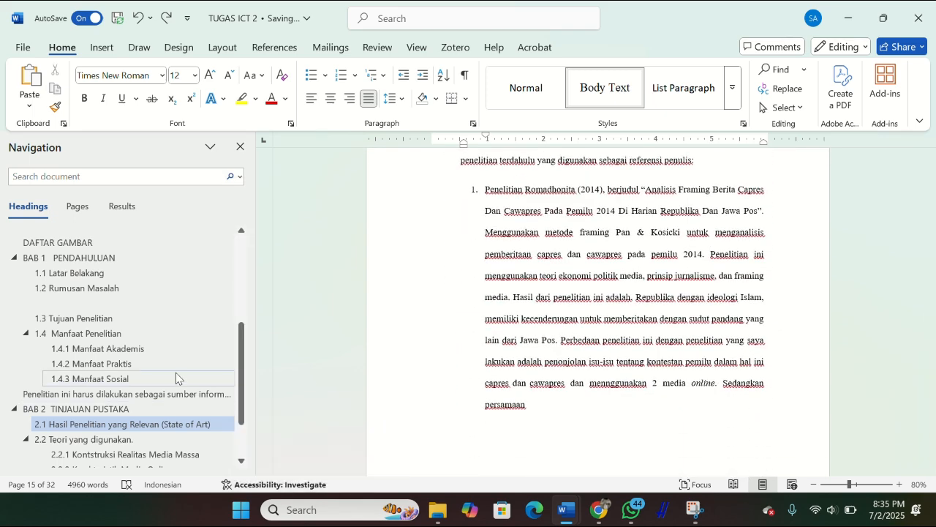
# Step: Go to the empty heading after DAFTAR ISI in the draft's outline and examine the table of contents around it
pyautogui.scroll(-2, 176, 372)
pyautogui.scroll(1, 176, 373)
pyautogui.scroll(6, 176, 373)
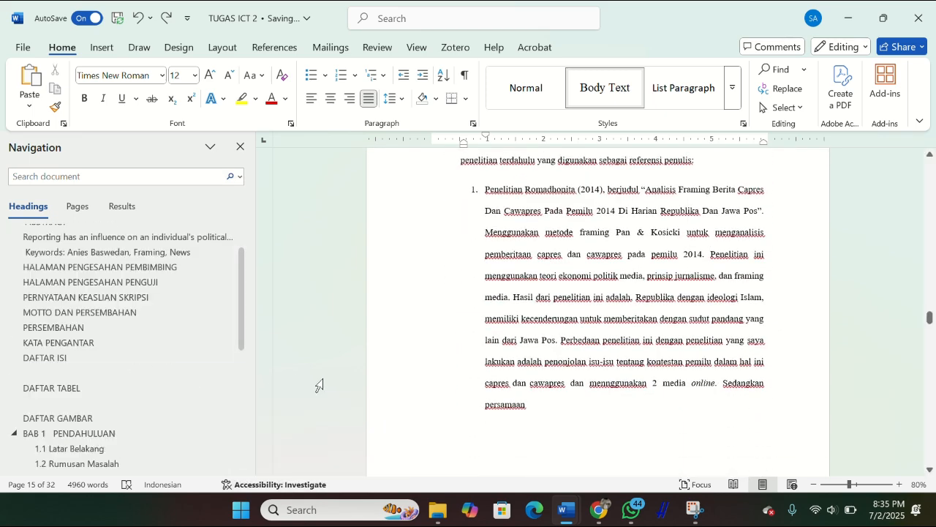
pyautogui.scroll(1, 128, 300)
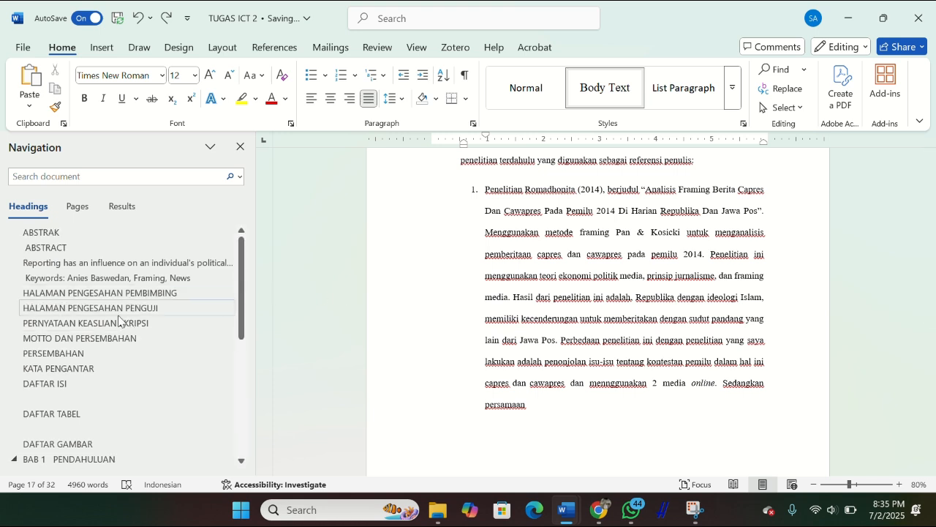
pyautogui.click(90, 395)
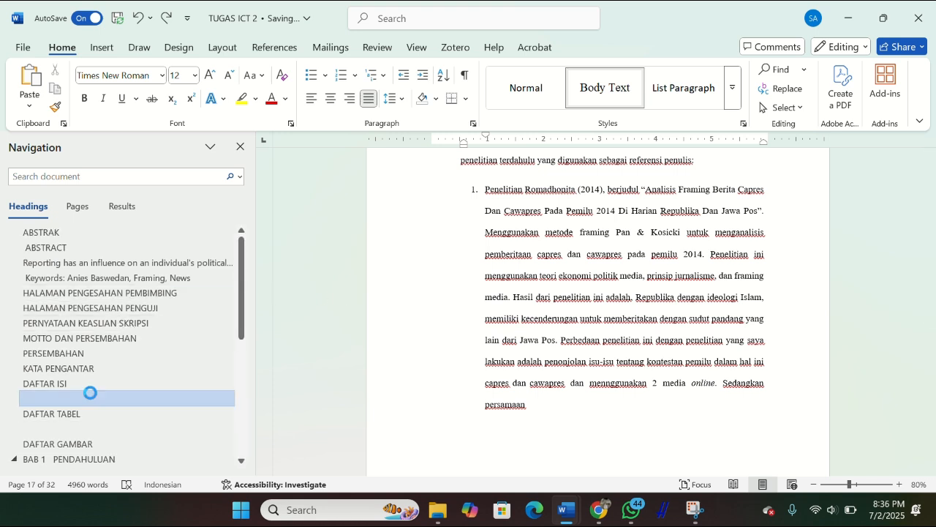
pyautogui.scroll(8, 464, 372)
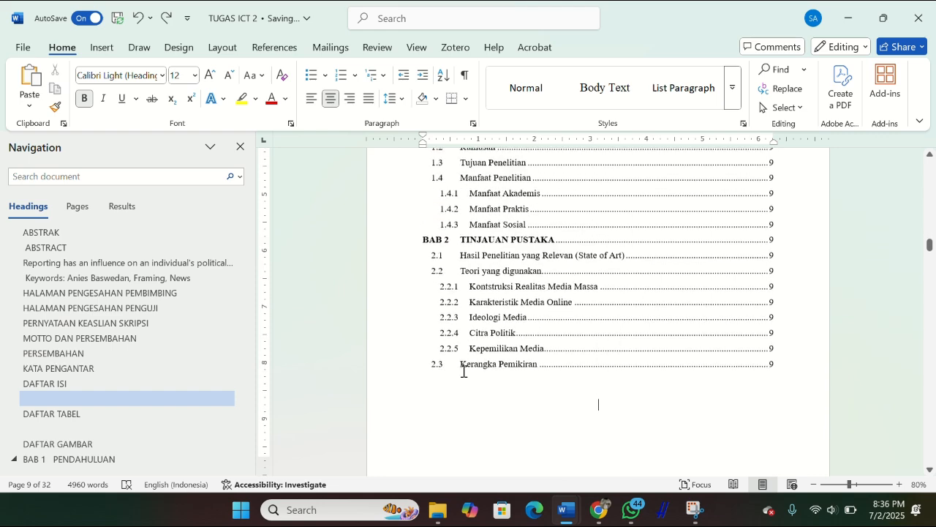
pyautogui.scroll(3, 464, 371)
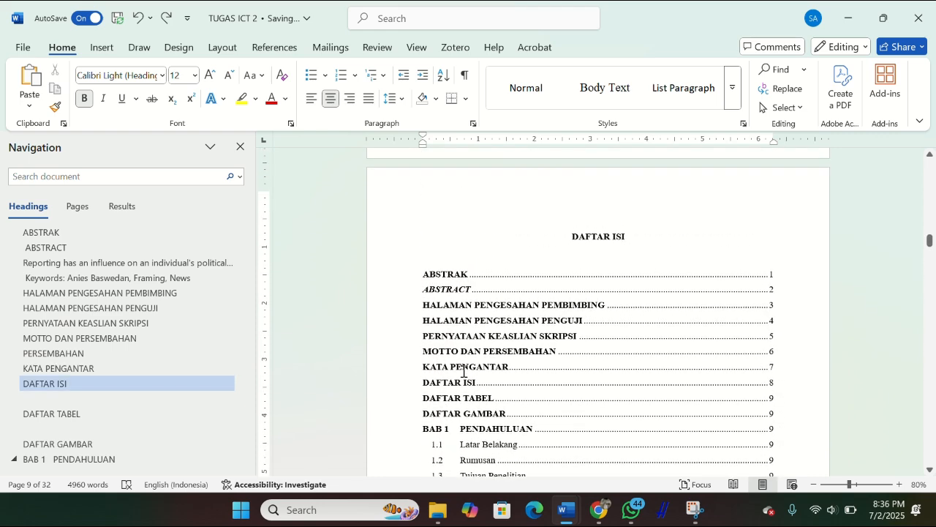
pyautogui.scroll(-8, 464, 372)
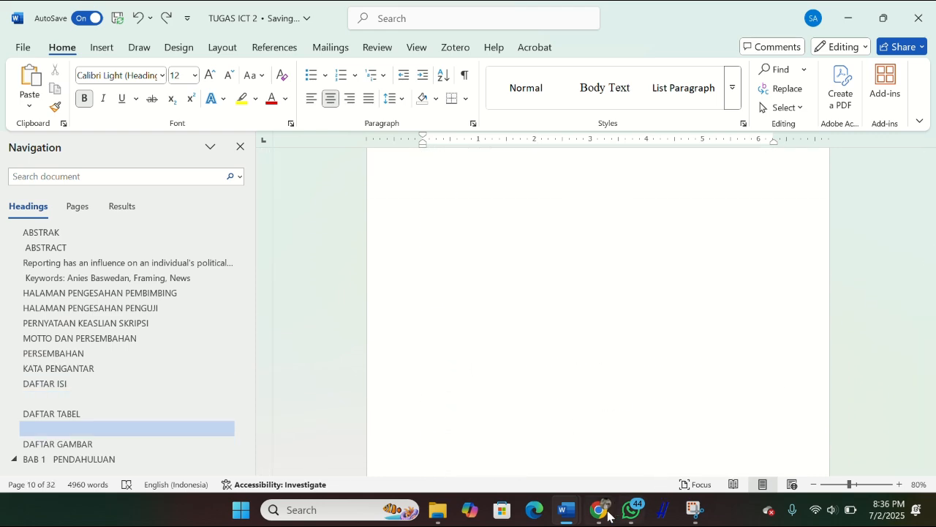
# Step: Switch to the recovered reference thesis, maximized at 80% zoom, with its heading outline displayed
pyautogui.moveTo(567, 510)
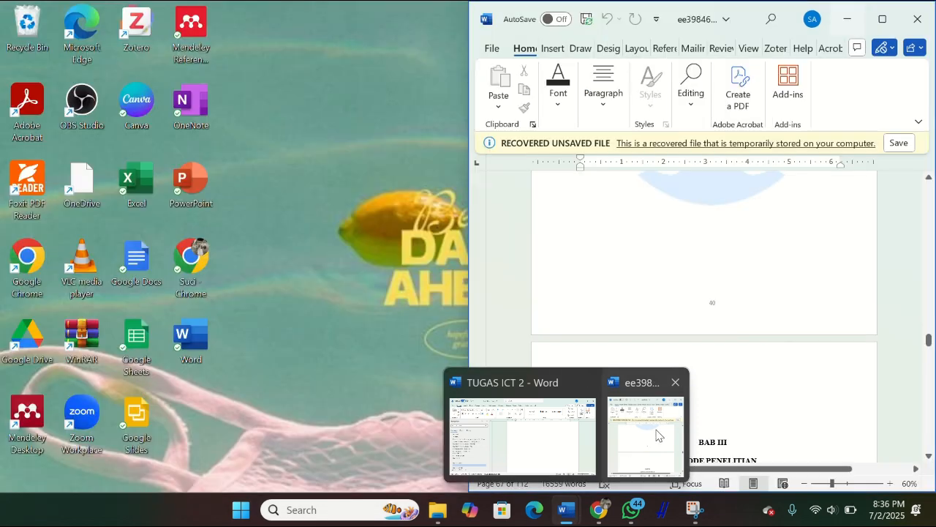
pyautogui.click(643, 439)
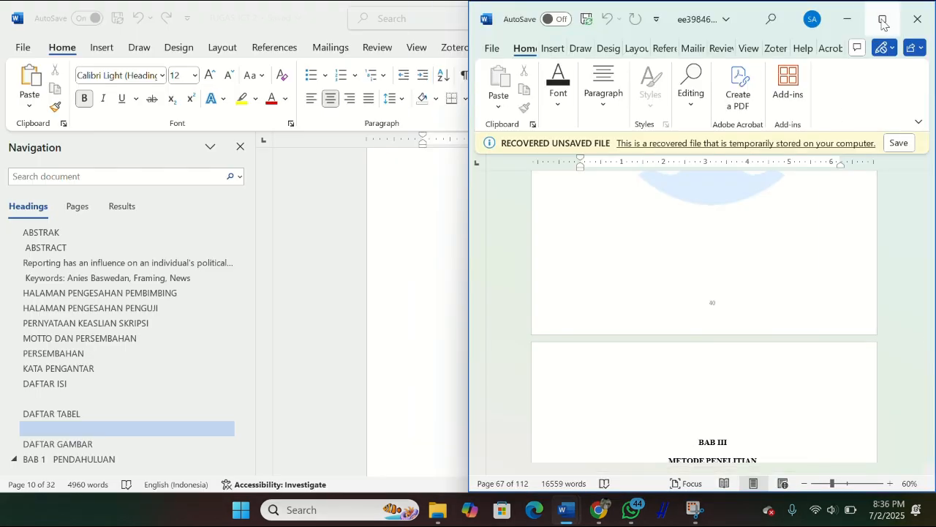
pyautogui.click(882, 19)
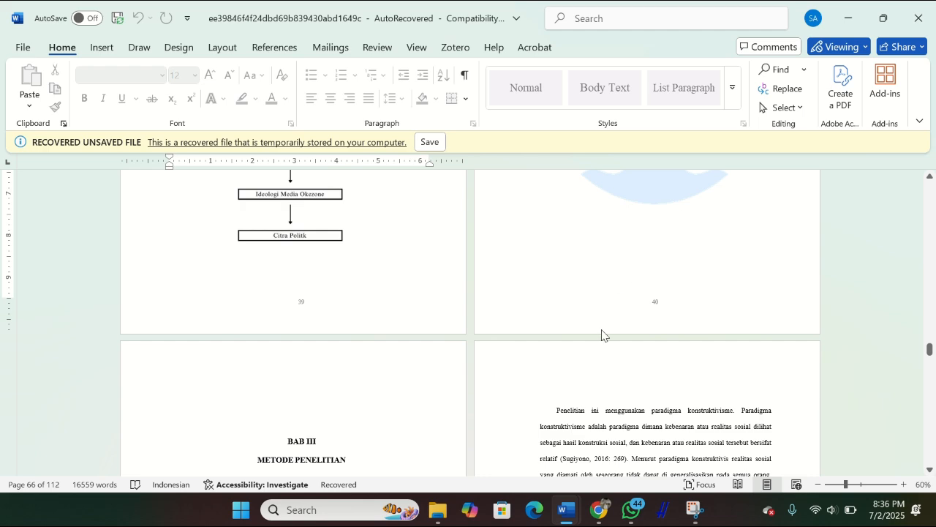
pyautogui.keyDown('ctrl'); pyautogui.scroll(2, 602, 333); pyautogui.keyUp('ctrl')
pyautogui.scroll(15, 602, 330)
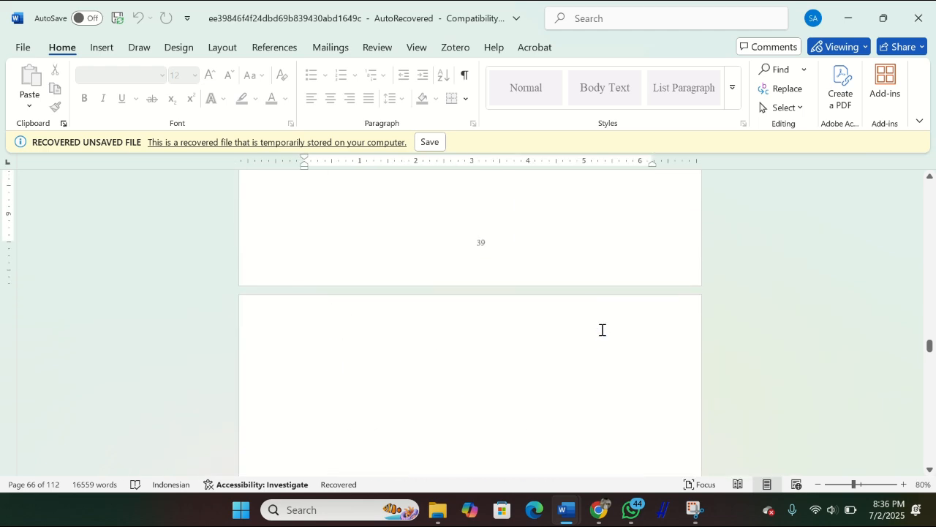
pyautogui.scroll(10, 602, 330)
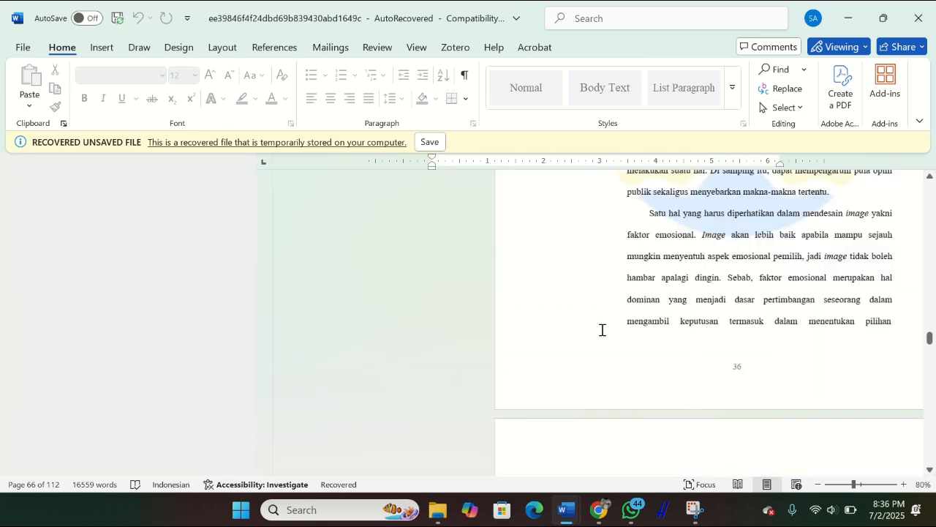
pyautogui.click(15, 225)
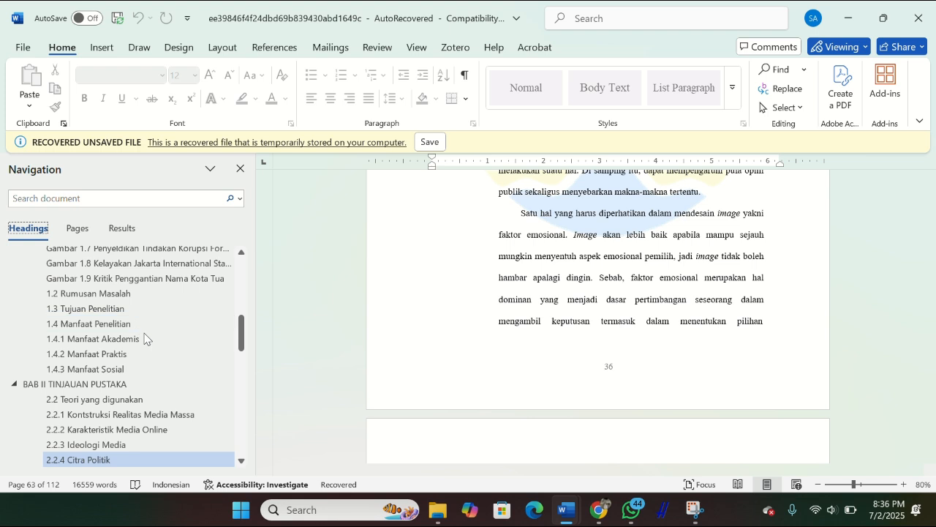
# Step: Examine the reference thesis's heading outline from the front matter through BAB III METODE PENELITIAN
pyautogui.scroll(2, 139, 329)
pyautogui.scroll(2, 150, 340)
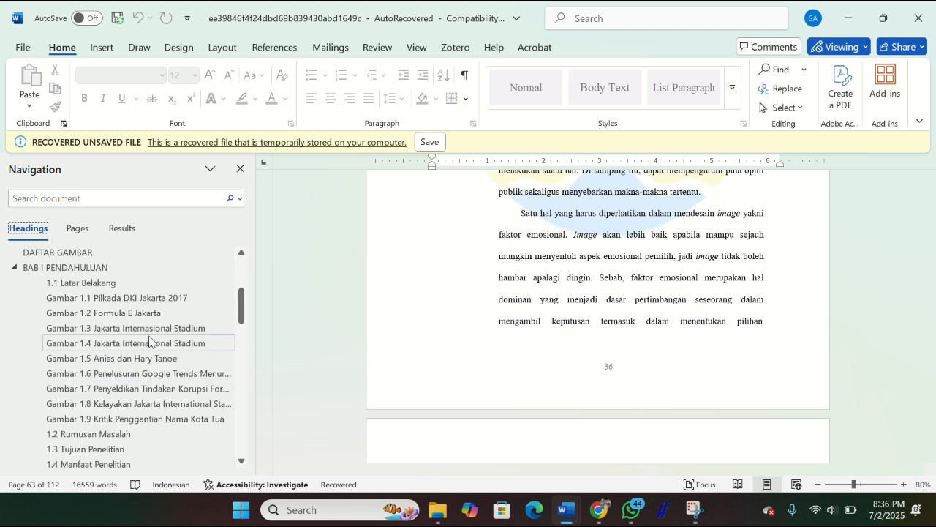
pyautogui.scroll(-2, 150, 340)
pyautogui.scroll(3, 149, 340)
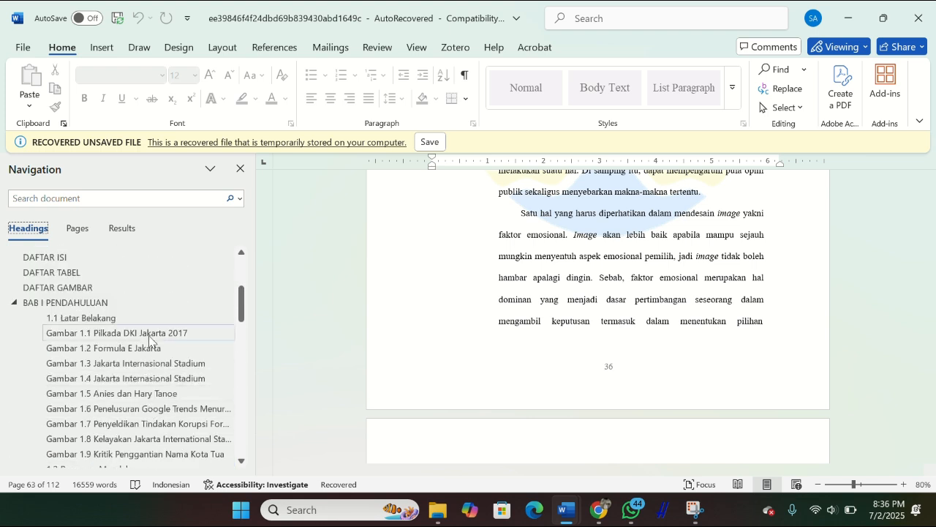
pyautogui.scroll(-3, 148, 338)
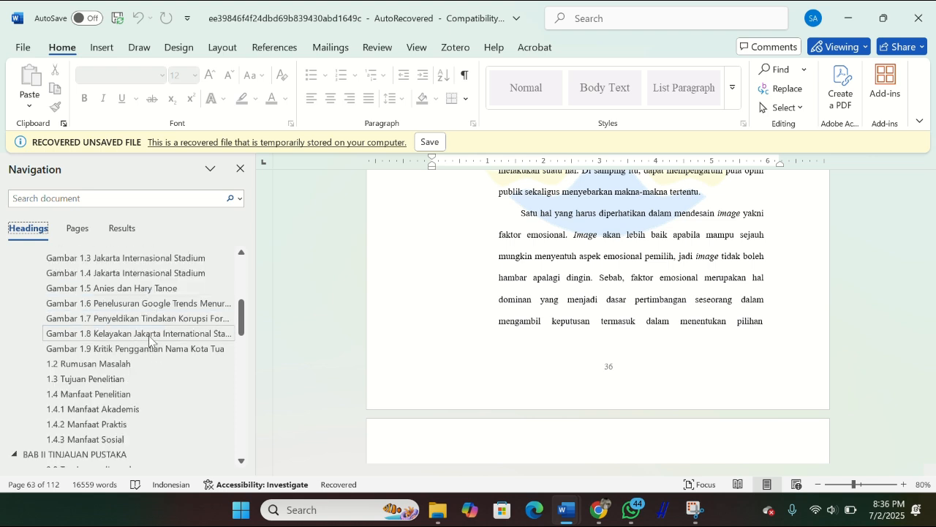
pyautogui.scroll(3, 149, 333)
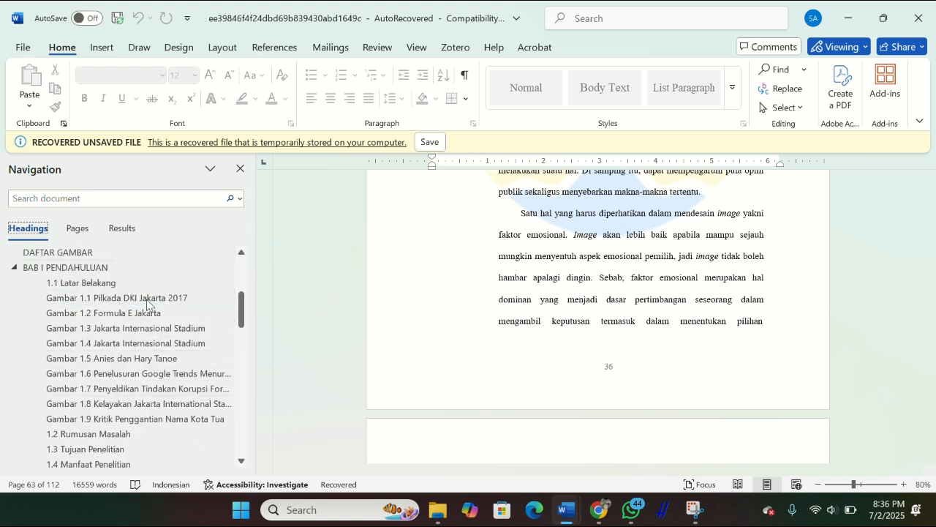
pyautogui.scroll(-1, 141, 390)
pyautogui.scroll(-5, 139, 399)
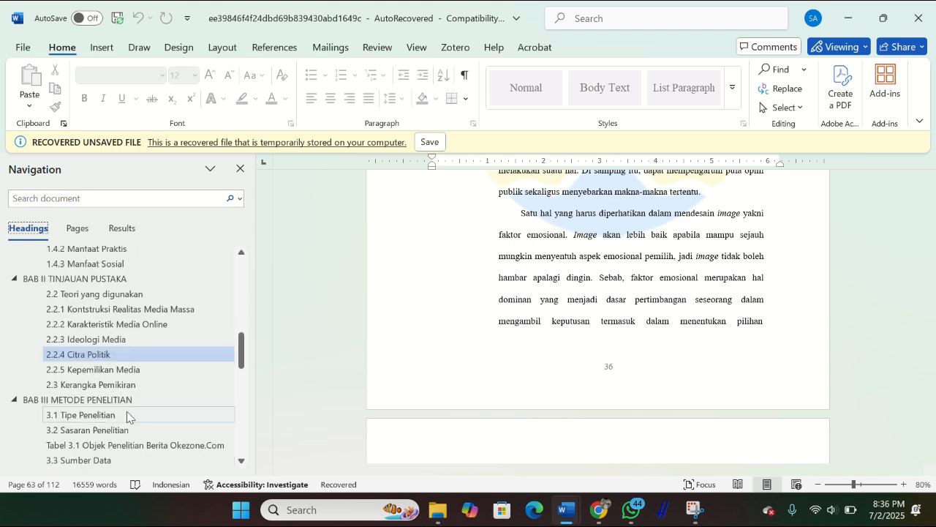
pyautogui.scroll(4, 126, 416)
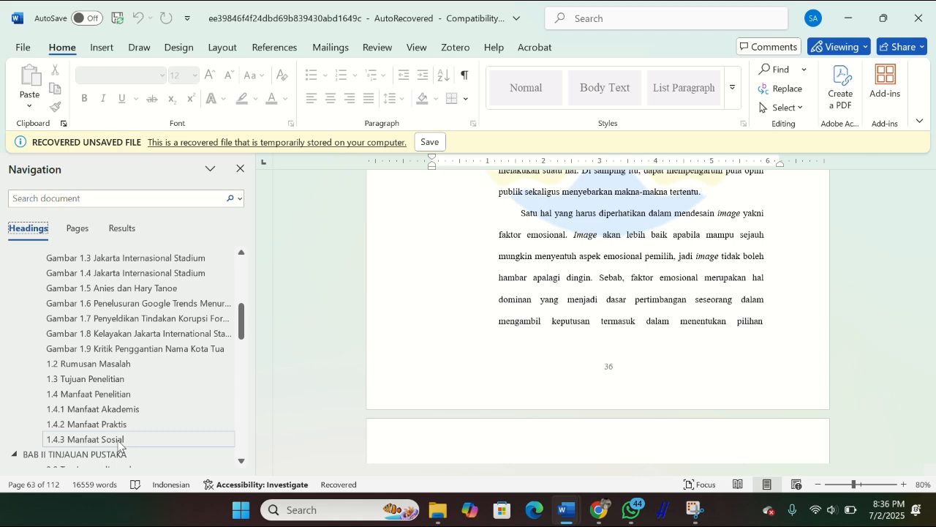
pyautogui.scroll(4, 121, 439)
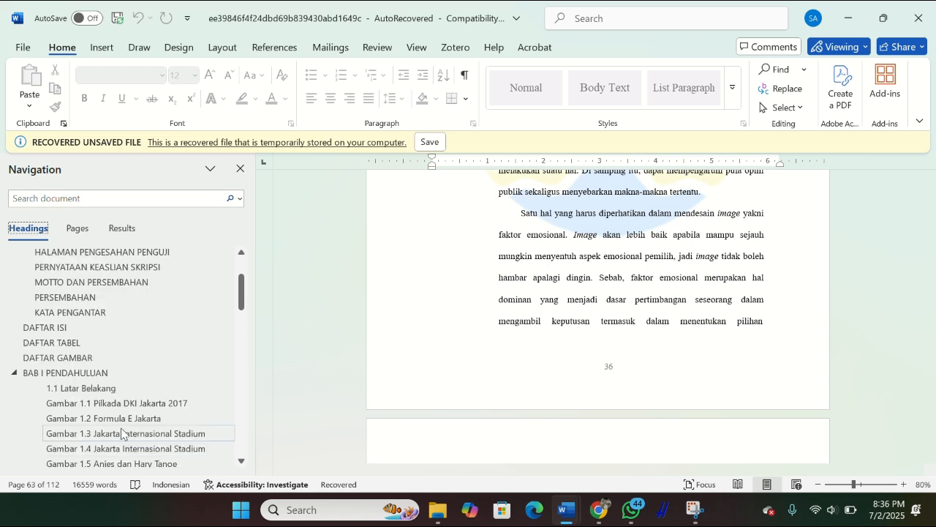
# Step: Go to DAFTAR ISI in the reference thesis and examine its entries, numbering and the pages that follow
pyautogui.click(141, 332)
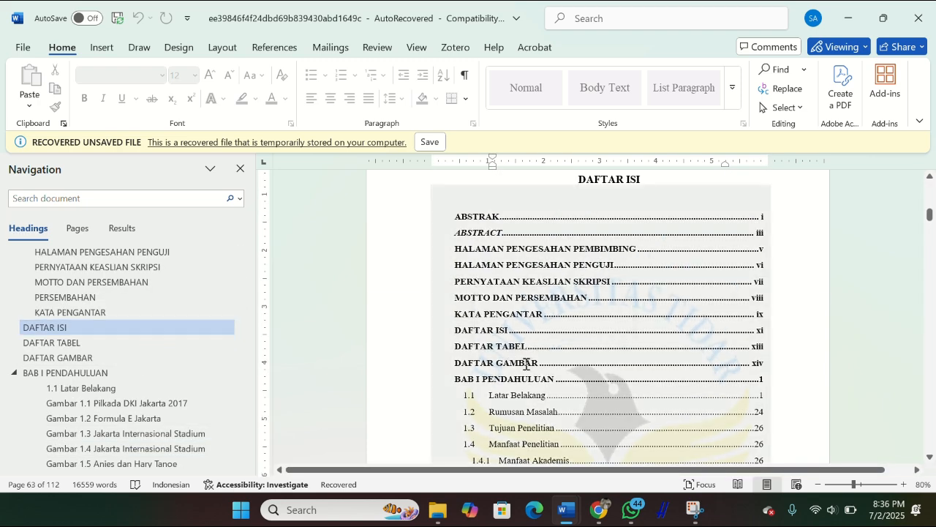
pyautogui.scroll(-2, 526, 364)
pyautogui.scroll(-6, 526, 364)
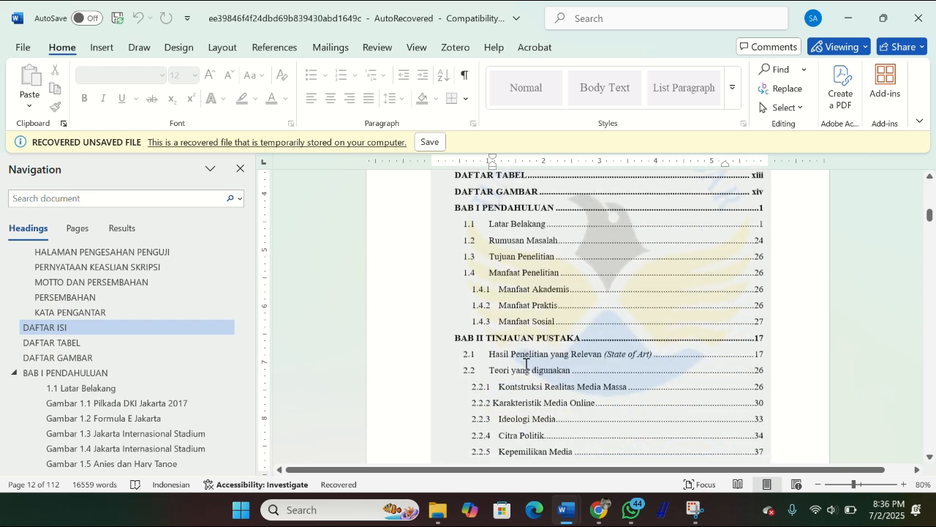
pyautogui.scroll(-2, 526, 364)
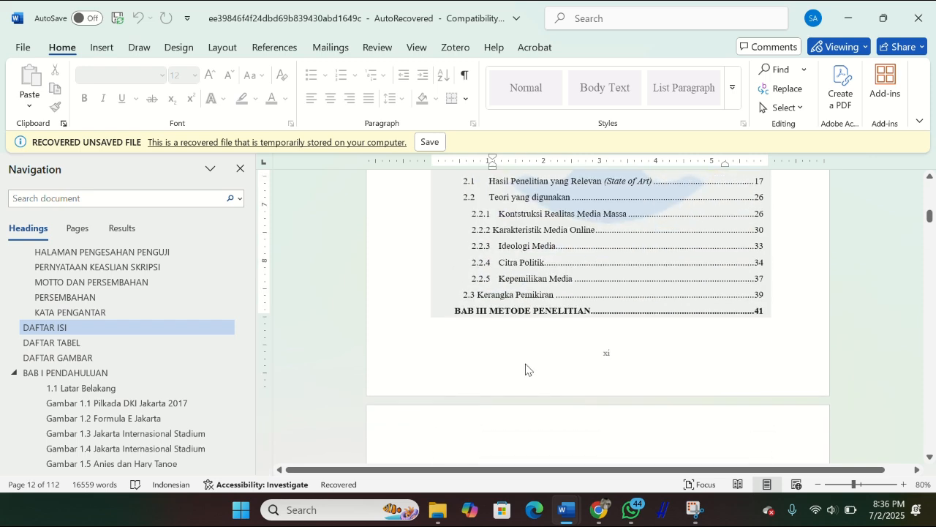
pyautogui.scroll(8, 526, 364)
pyautogui.scroll(-20, 526, 363)
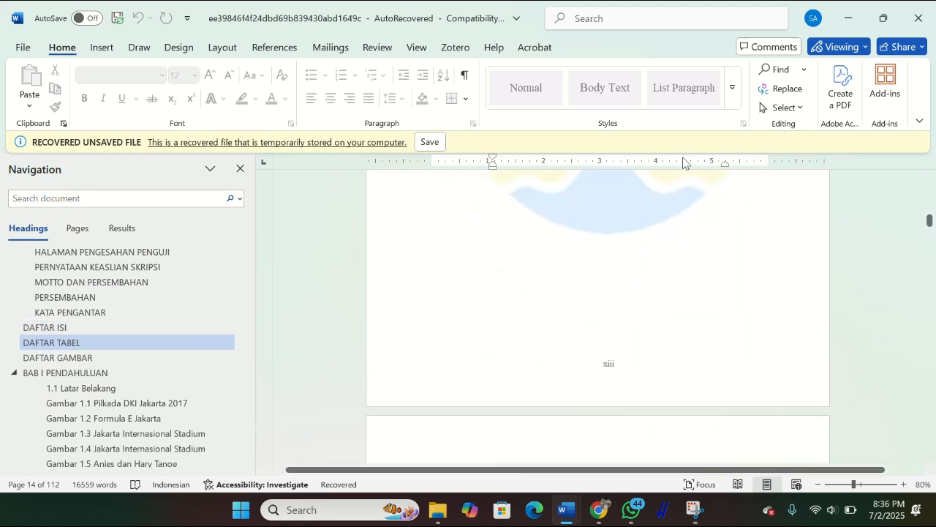
# Step: Return to the TUGAS ICT 2 draft and check its table of contents against the reference
pyautogui.click(842, 16)
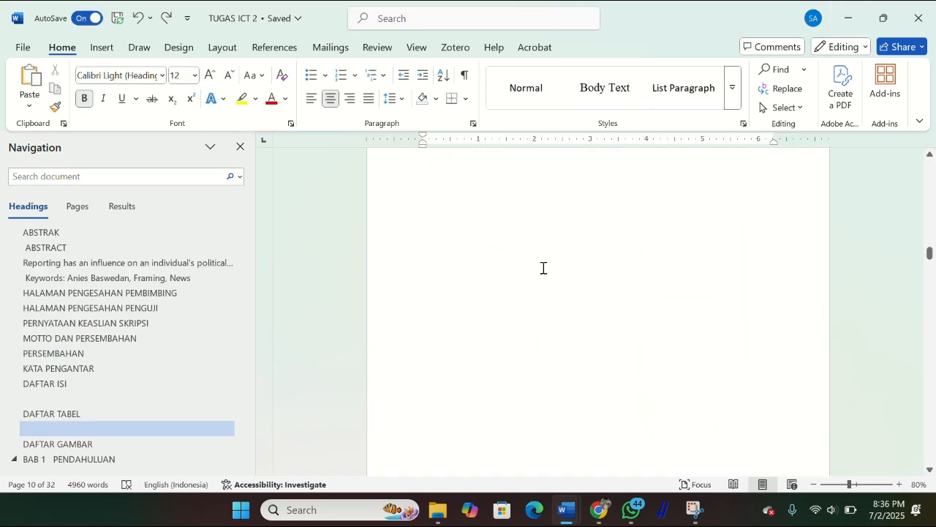
pyautogui.scroll(10, 464, 265)
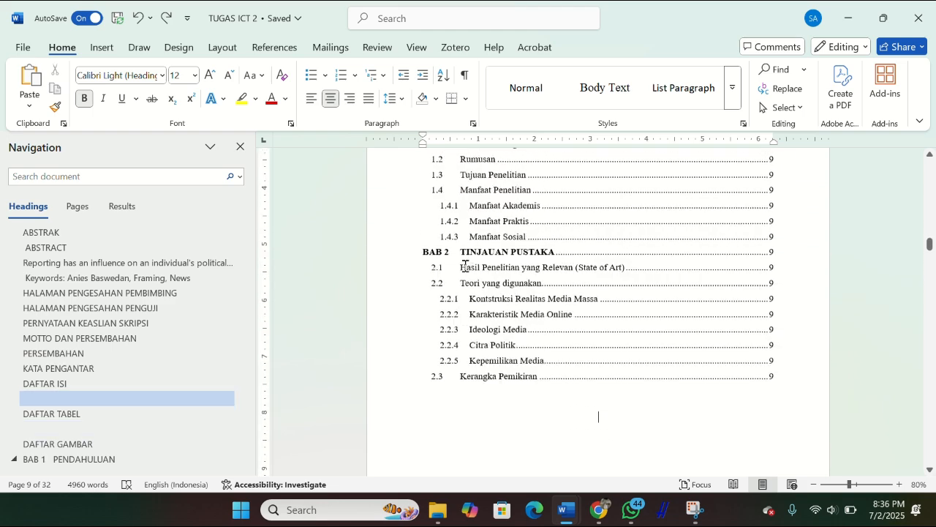
pyautogui.scroll(-5, 60, 342)
pyautogui.scroll(3, 33, 341)
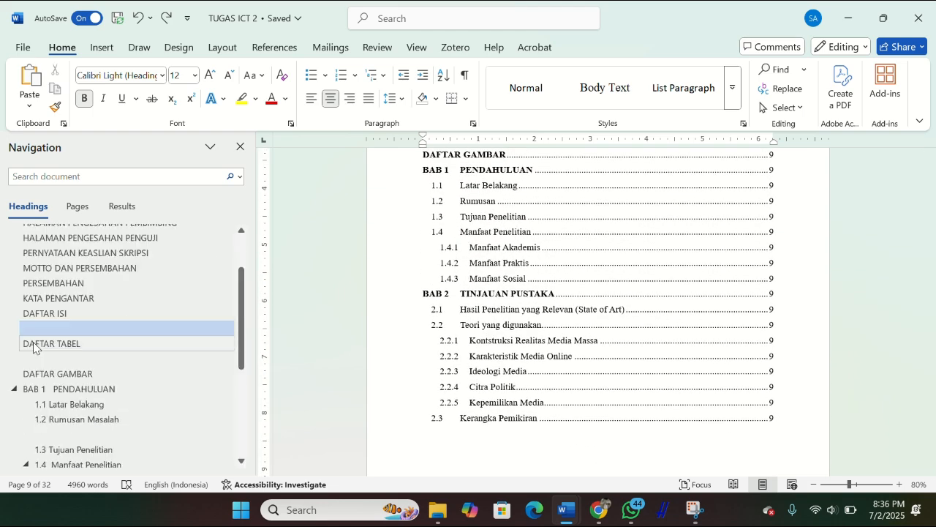
# Step: Check the empty heading after DAFTAR ISI and the DAFTAR TABEL and DAFTAR GAMBAR headings in the draft
pyautogui.click(60, 323)
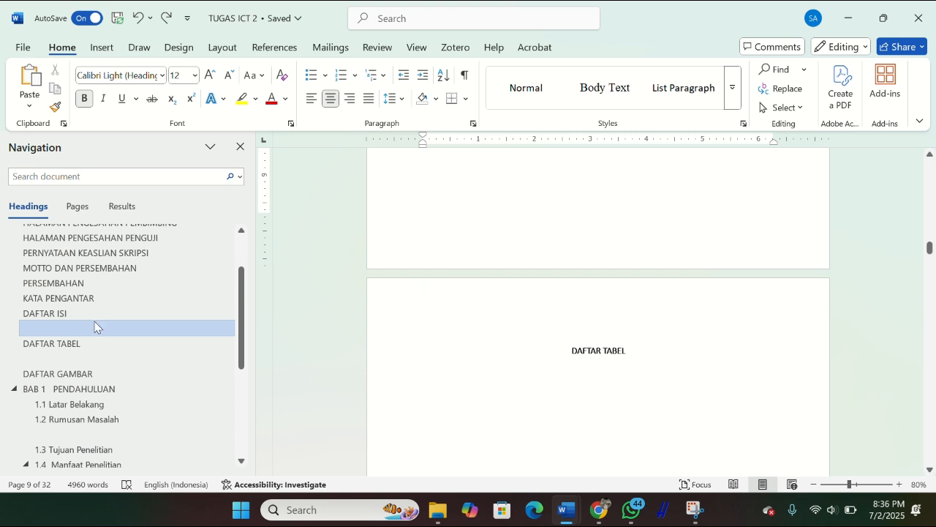
pyautogui.click(121, 348)
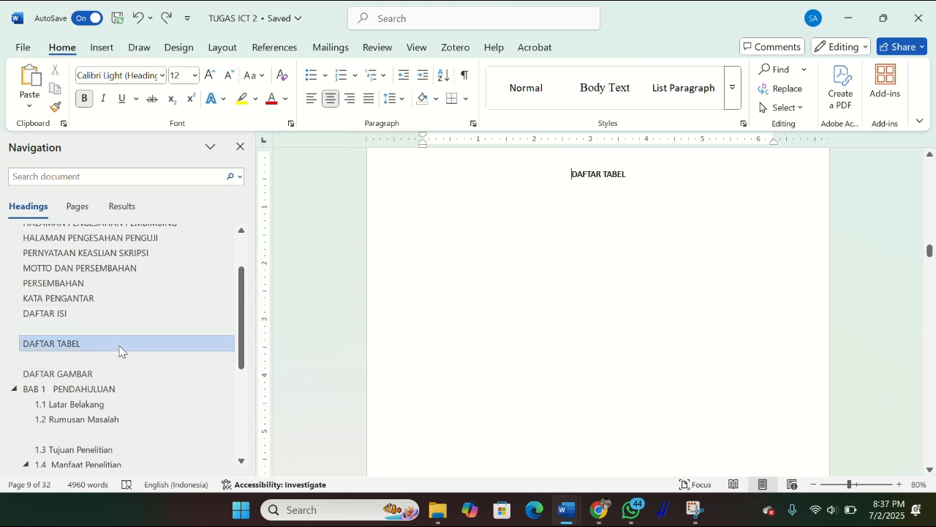
pyautogui.click(111, 374)
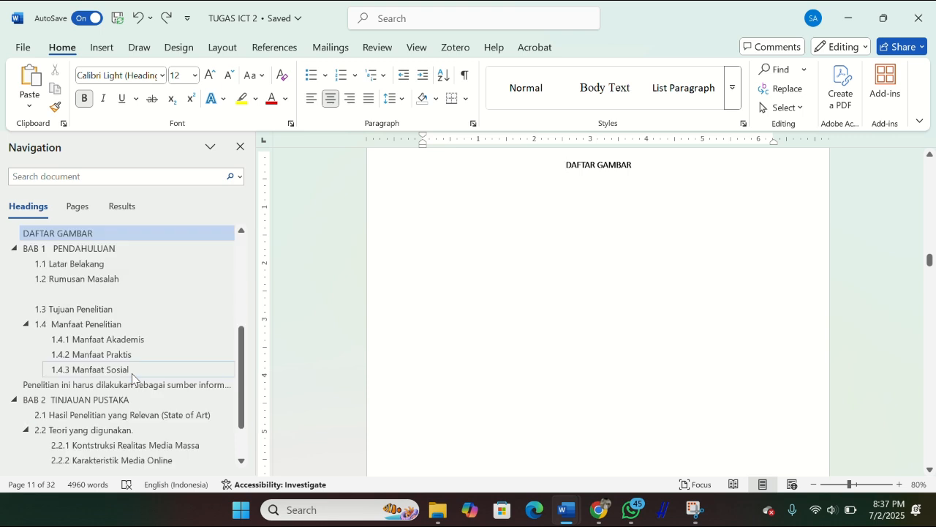
pyautogui.scroll(-2, 131, 373)
pyautogui.scroll(5, 132, 373)
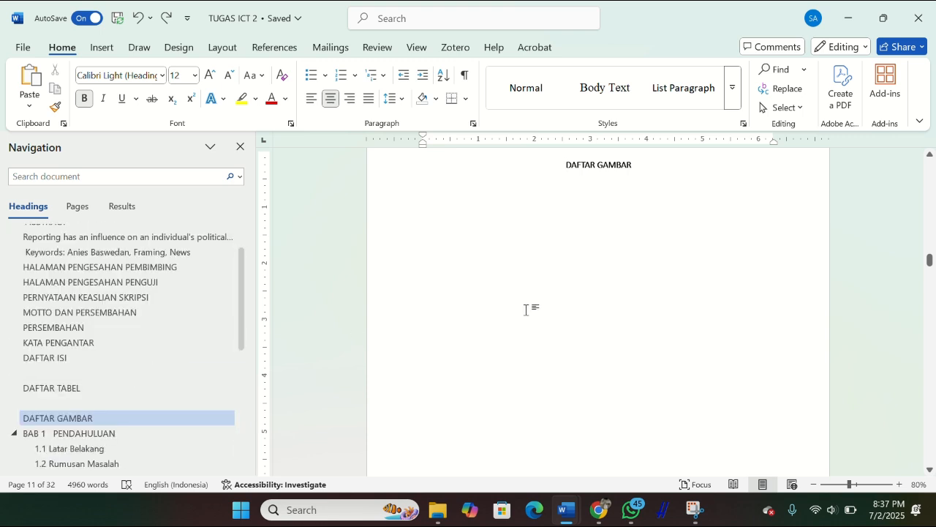
pyautogui.click(240, 146)
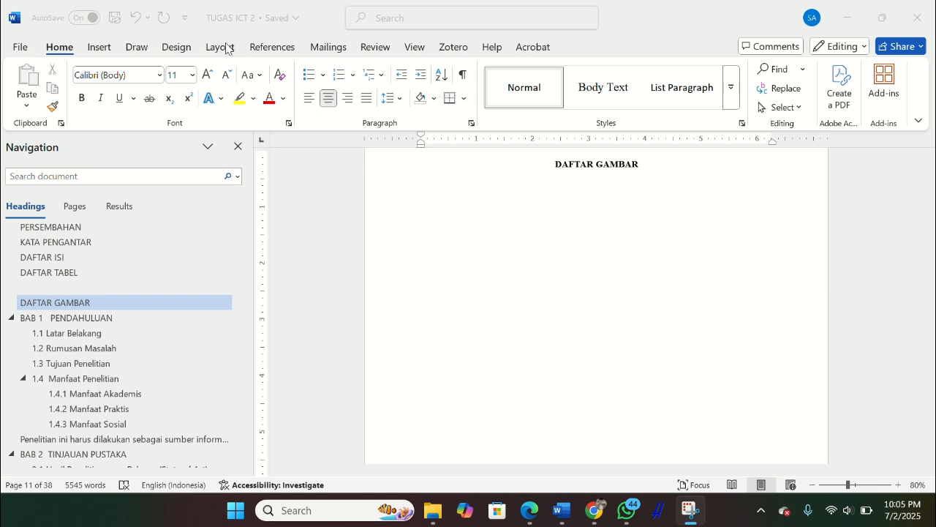
pyautogui.click(265, 51)
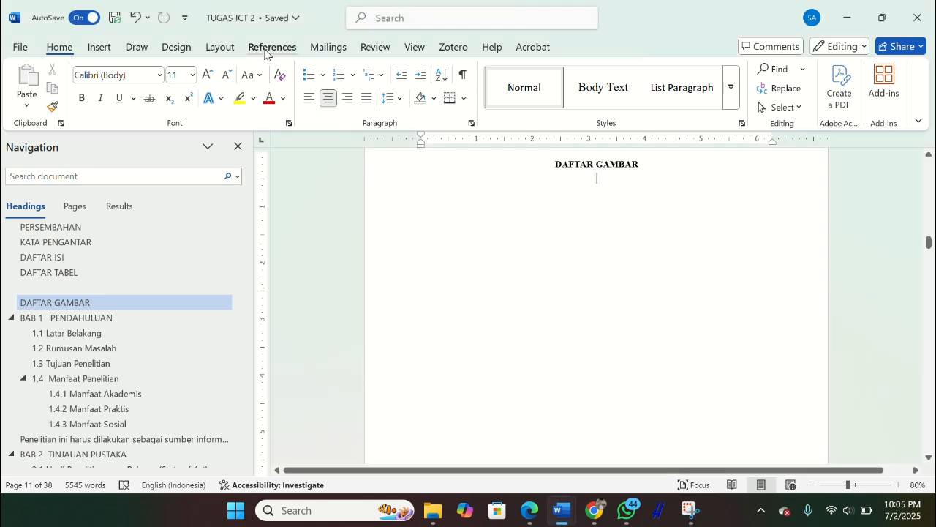
pyautogui.click(265, 50)
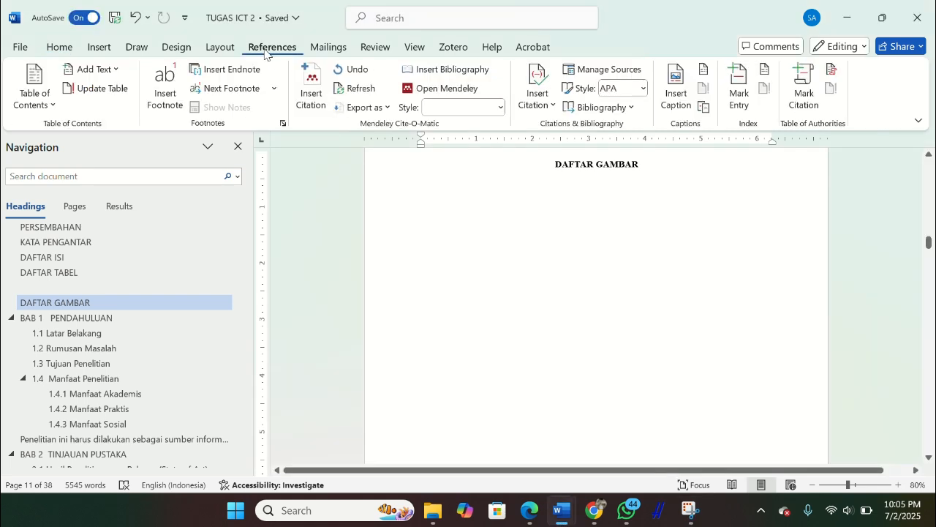
pyautogui.click(677, 93)
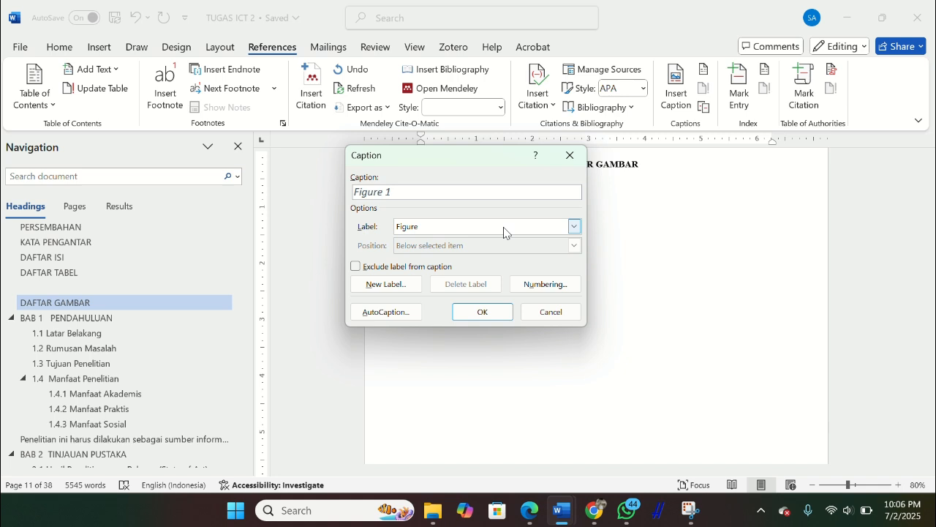
pyautogui.click(569, 155)
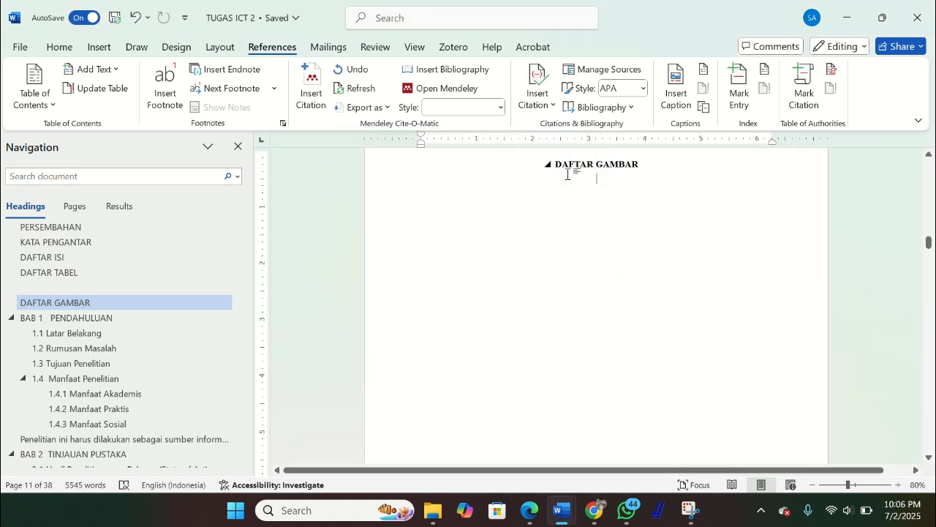
# Step: Delete the manually typed "Tabel 2.1" label from the title above the Tinjauan Pustaka comparison table
pyautogui.scroll(15, 563, 210)
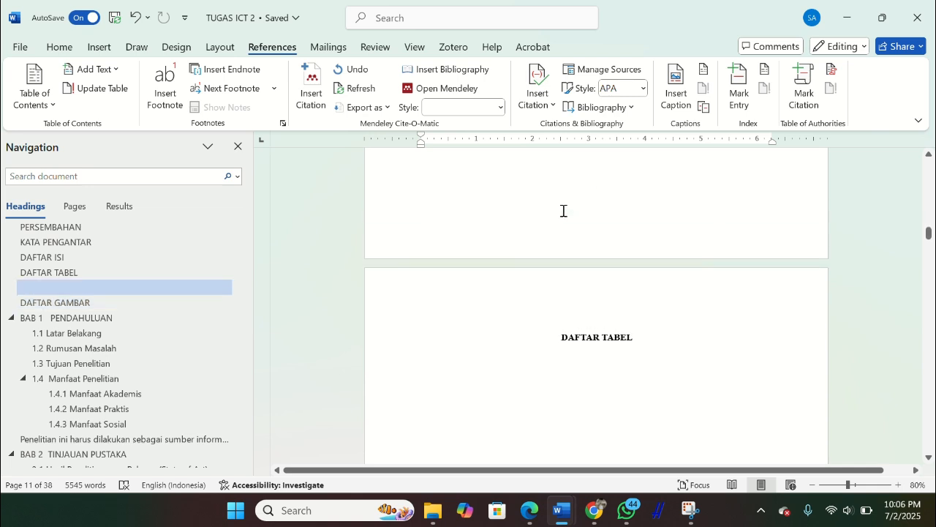
pyautogui.scroll(-2, 567, 241)
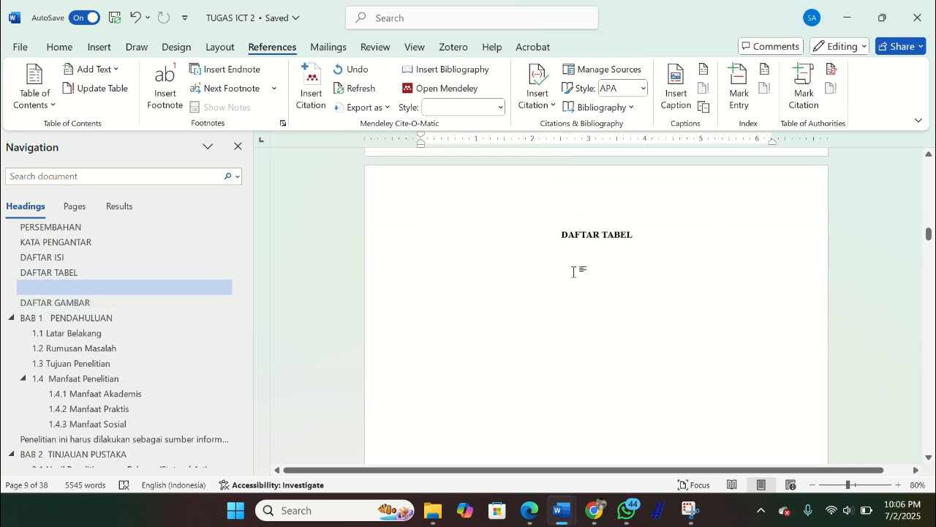
pyautogui.click(591, 260)
pyautogui.moveTo(929, 267); pyautogui.dragTo(930, 350)
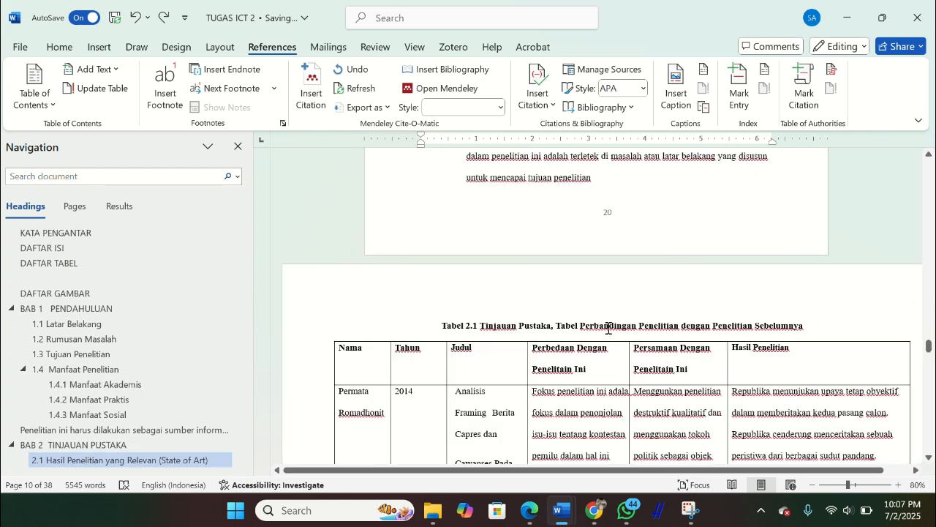
pyautogui.click(476, 326)
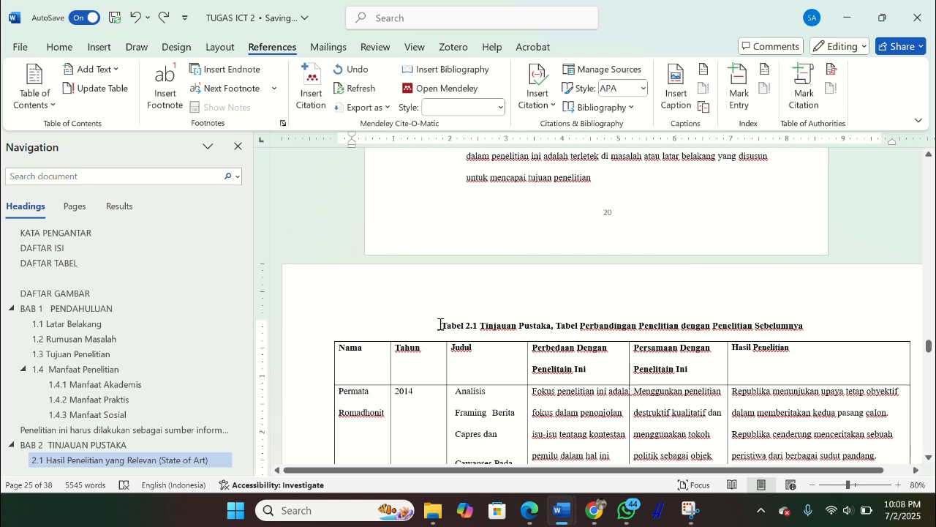
pyautogui.moveTo(442, 325); pyautogui.dragTo(479, 329)
pyautogui.press('BackSpace')
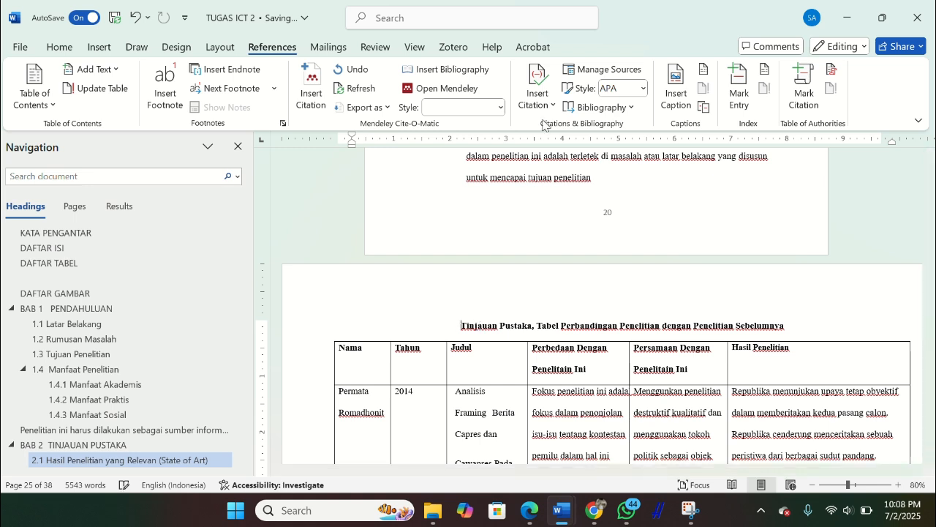
# Step: Insert an automatic Tabel 2.1 caption before the table title, with Heading 1 chapter numbering and a period separator, and undo the last change
pyautogui.click(677, 86)
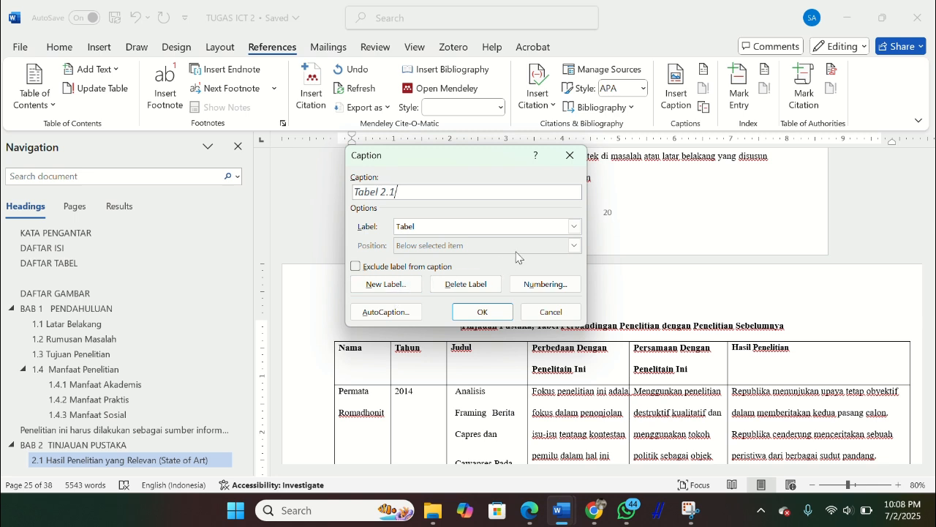
pyautogui.click(528, 284)
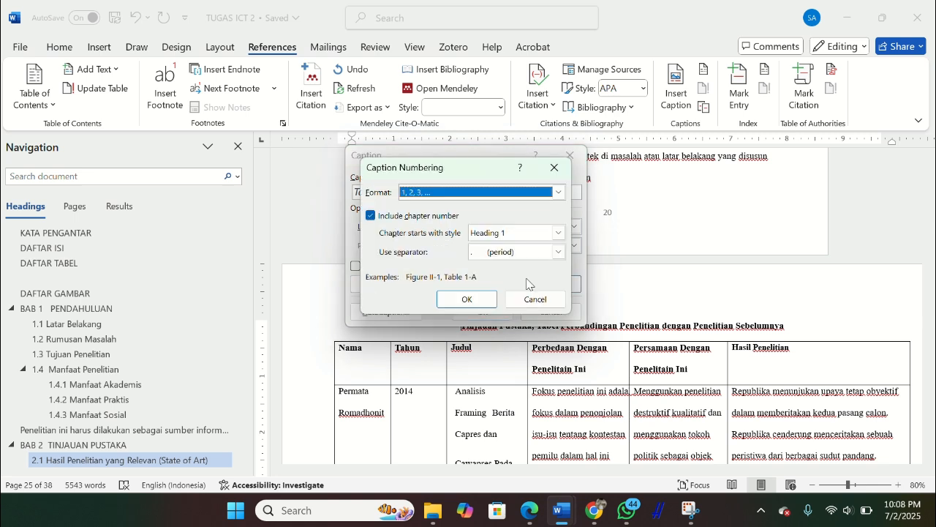
pyautogui.click(476, 299)
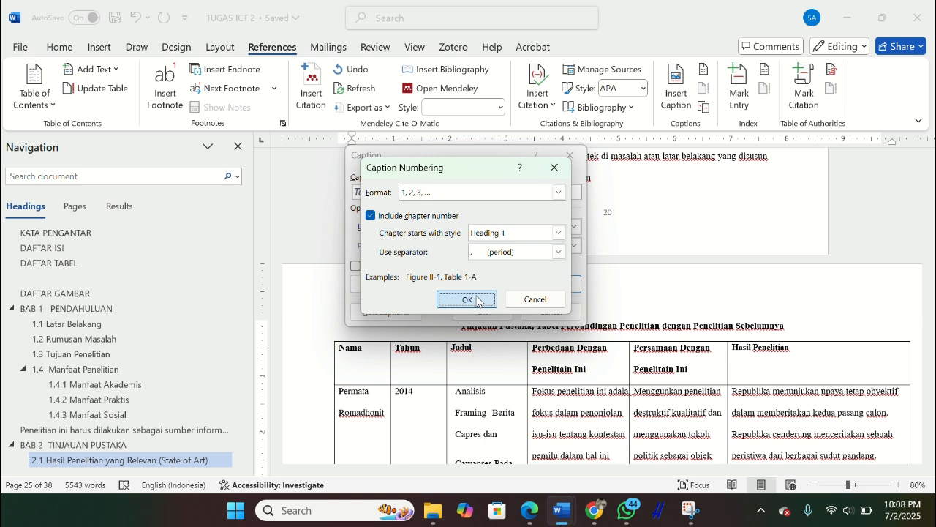
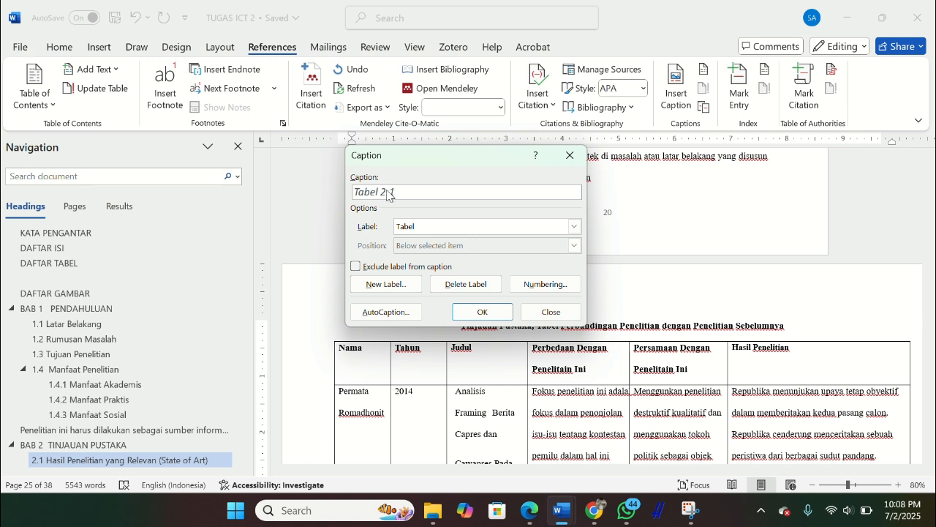
pyautogui.click(485, 313)
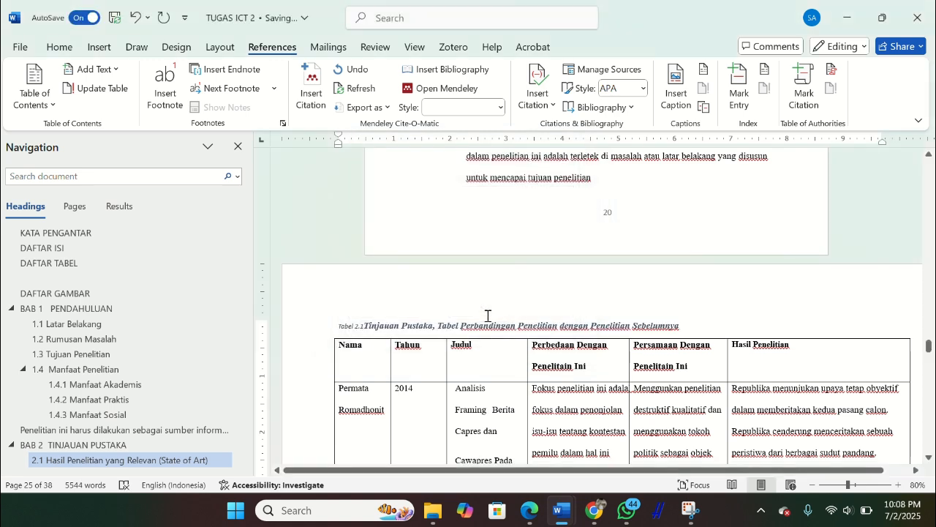
pyautogui.click(135, 19)
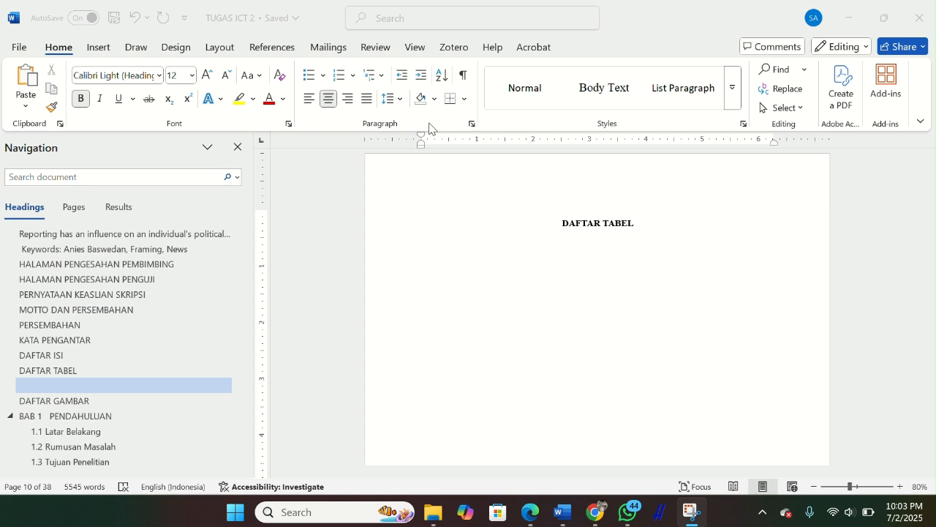
# Step: Try to add a new line below the DAFTAR GAMBAR heading
pyautogui.scroll(5, 587, 192)
pyautogui.scroll(-2, 611, 192)
pyautogui.scroll(-8, 611, 192)
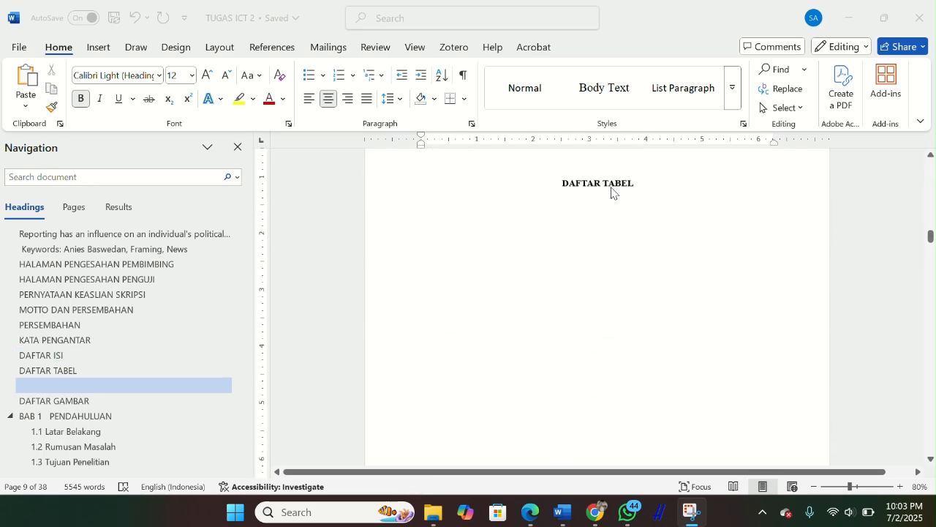
pyautogui.scroll(-5, 612, 193)
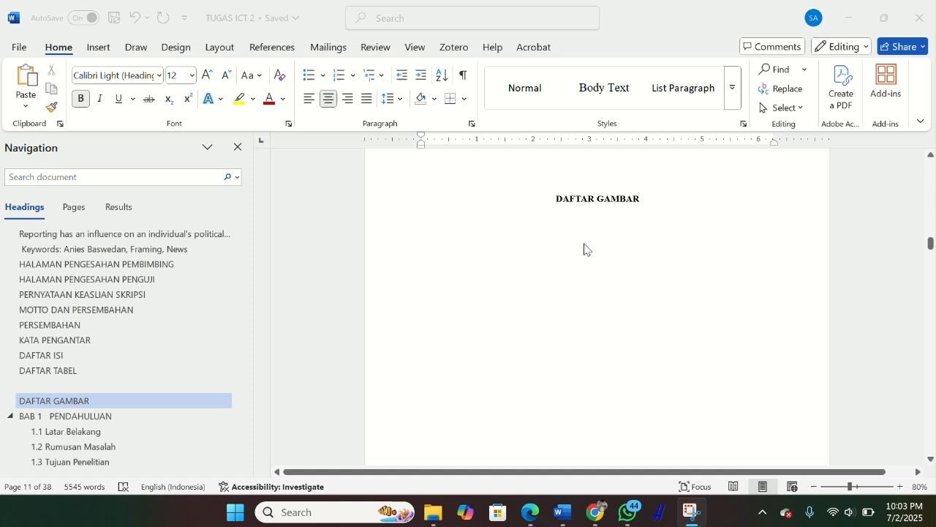
pyautogui.click(580, 244)
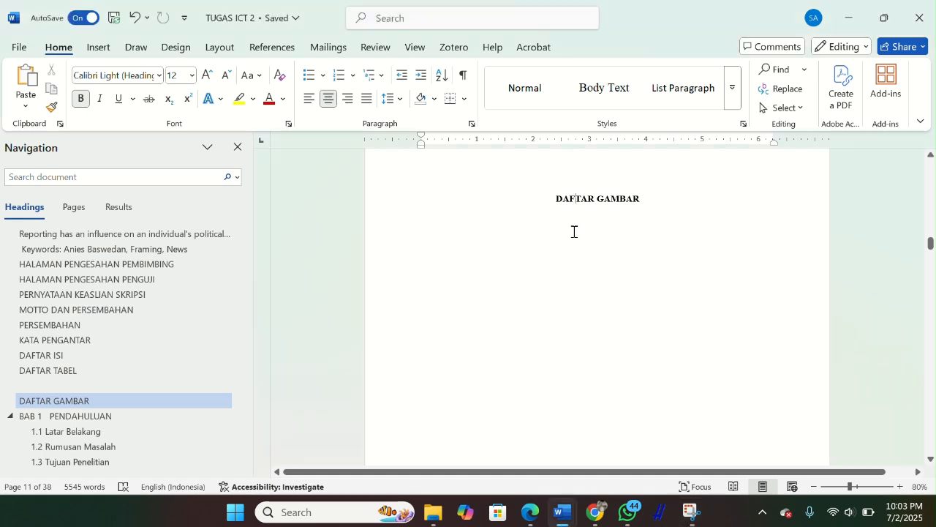
pyautogui.click(648, 202)
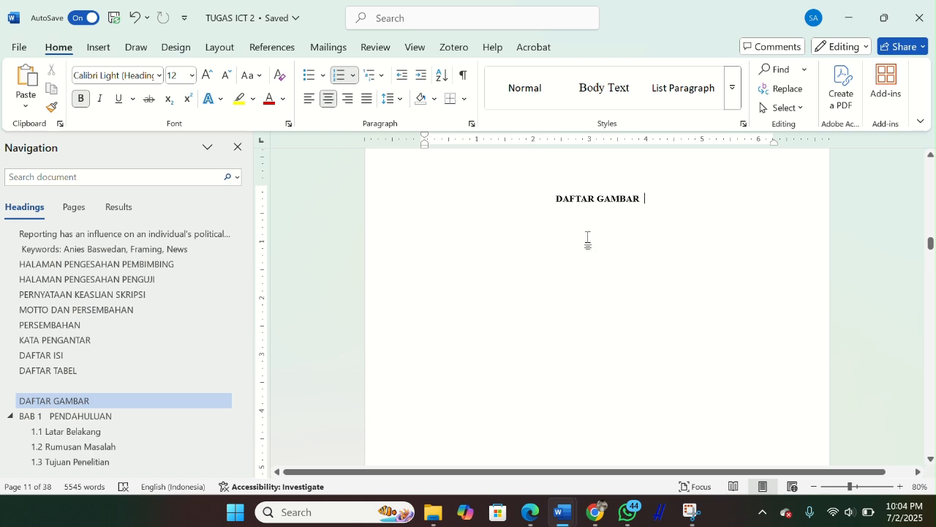
pyautogui.click(587, 240)
pyautogui.click(645, 193)
pyautogui.press('Return')
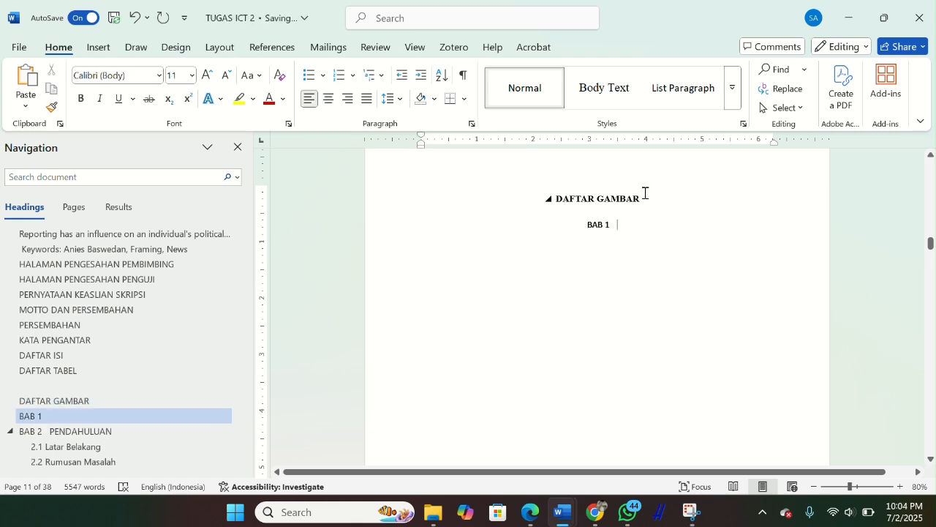
pyautogui.click(135, 18)
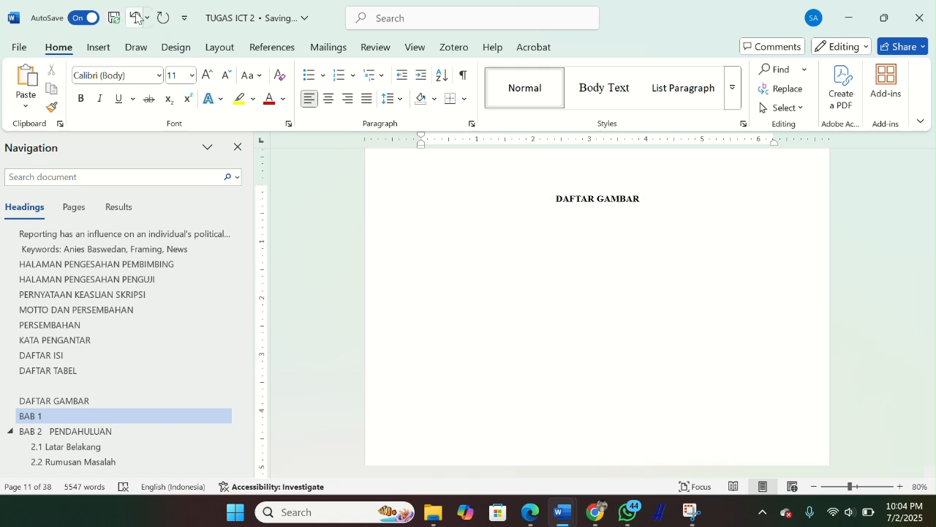
pyautogui.click(136, 18)
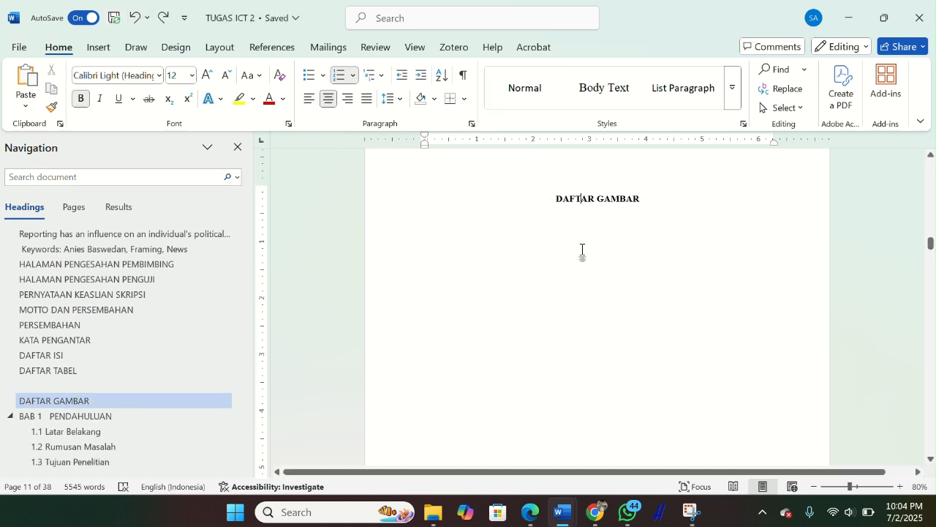
# Step: Create a new blank document from the TUGAS ICT 2 draft
pyautogui.click(648, 197)
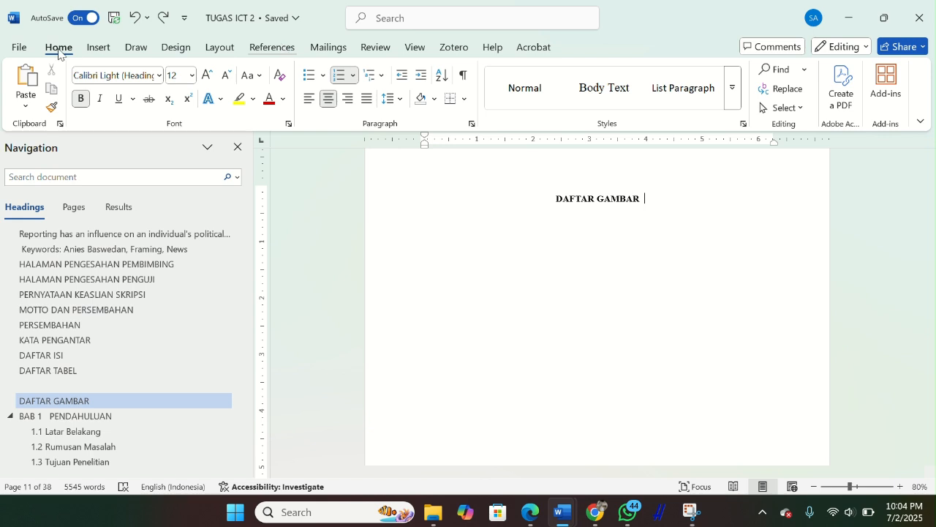
pyautogui.click(278, 48)
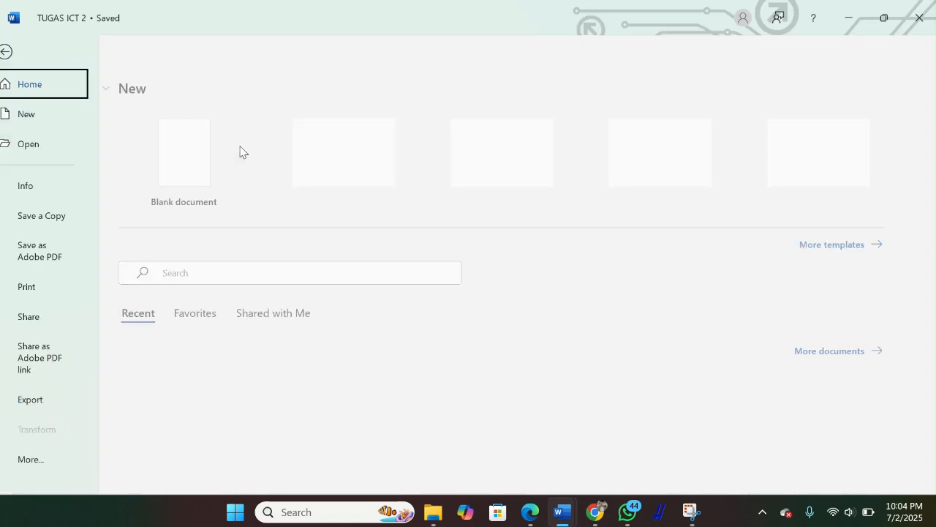
pyautogui.click(242, 150)
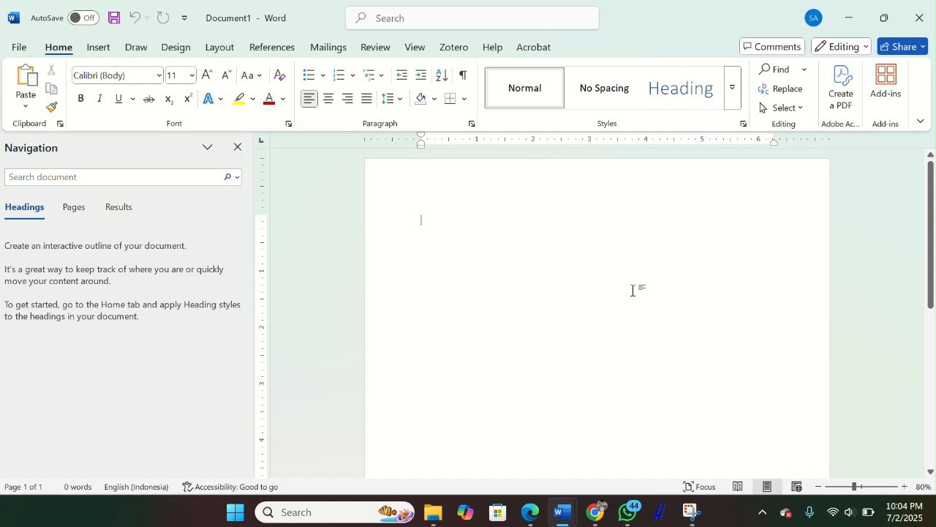
pyautogui.scroll(-5, 632, 291)
pyautogui.scroll(5, 632, 290)
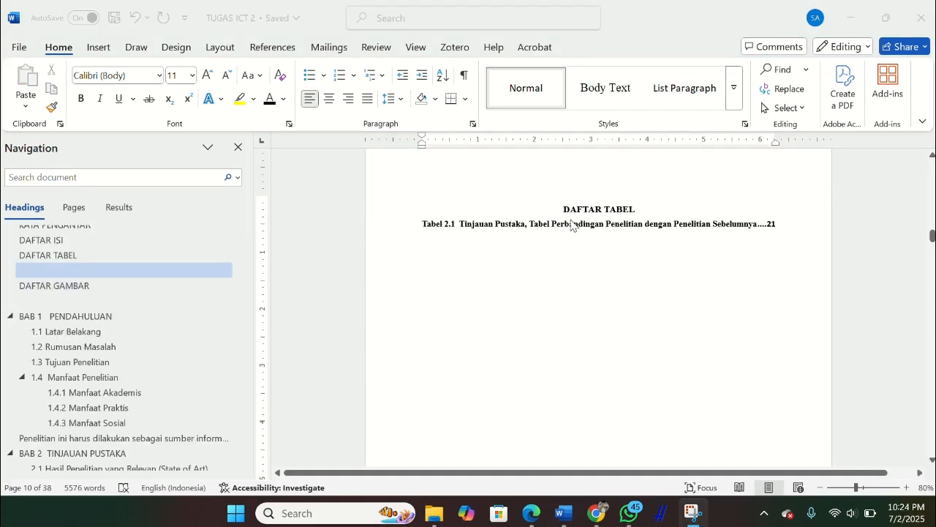
# Step: Close the navigation pane in the TUGAS ICT 2 draft and choose a paper size for the DAFTAR TABEL section
pyautogui.click(238, 147)
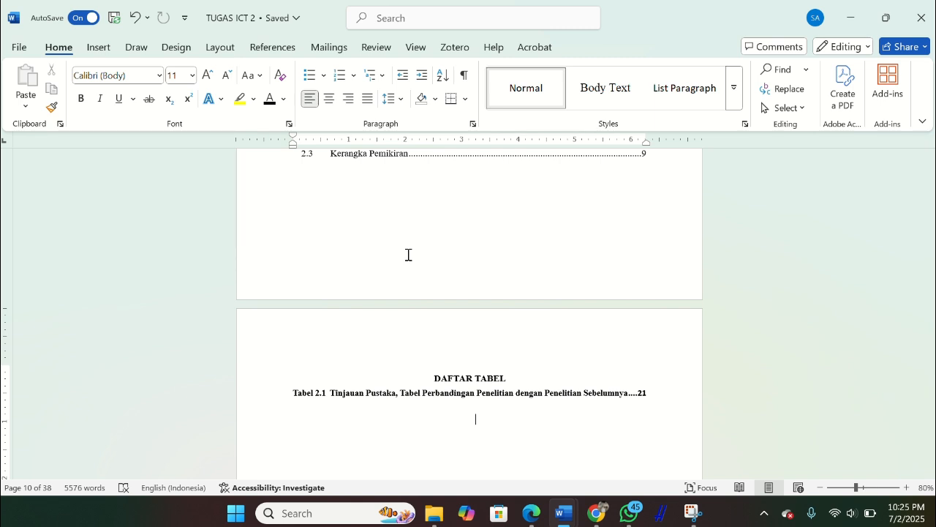
pyautogui.click(221, 48)
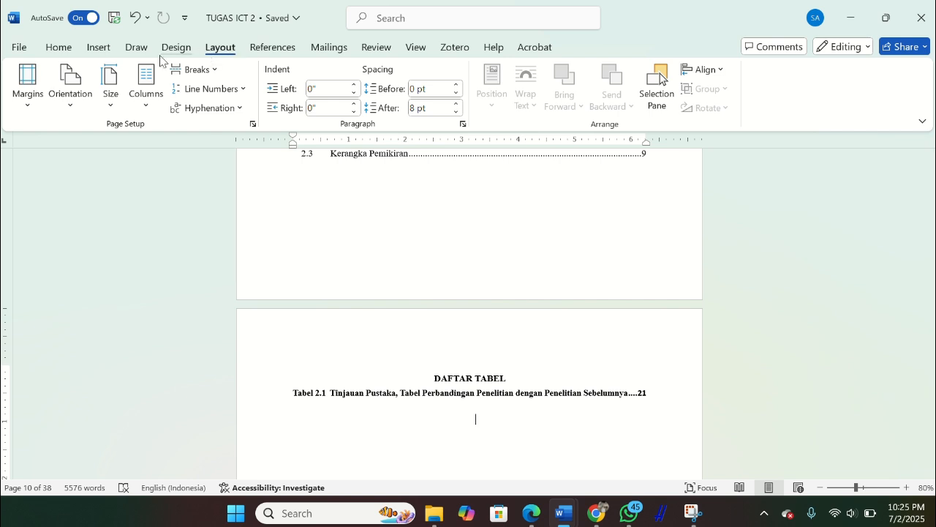
pyautogui.click(110, 91)
pyautogui.click(184, 350)
# Step: Open the custom margin settings for this section and set multiple pages to Mirror margins
pyautogui.click(28, 82)
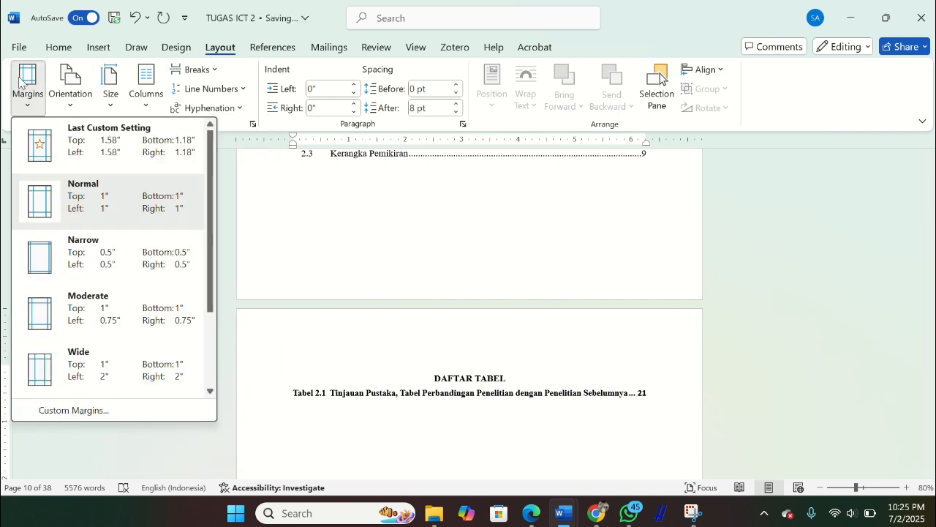
pyautogui.click(77, 410)
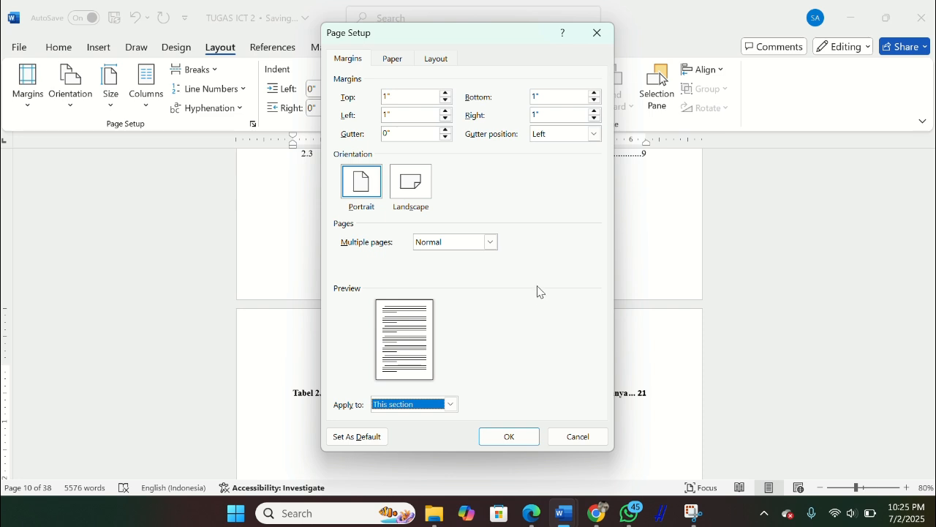
pyautogui.click(491, 243)
pyautogui.click(474, 264)
# Step: Set the section's top margin to 2 and its inside margin to 3
pyautogui.click(402, 100)
pyautogui.press('BackSpace')
pyautogui.press('BackSpace')
pyautogui.write('2')
pyautogui.click(409, 110)
pyautogui.press('BackSpace')
pyautogui.press('BackSpace')
pyautogui.write('3')
# Step: Set the bottom and outside margins to 2, apply the page setup to this section and check the pages
pyautogui.click(546, 96)
pyautogui.press('BackSpace')
pyautogui.press('BackSpace')
pyautogui.write('2')
pyautogui.doubleClick(550, 113)
pyautogui.write('2')
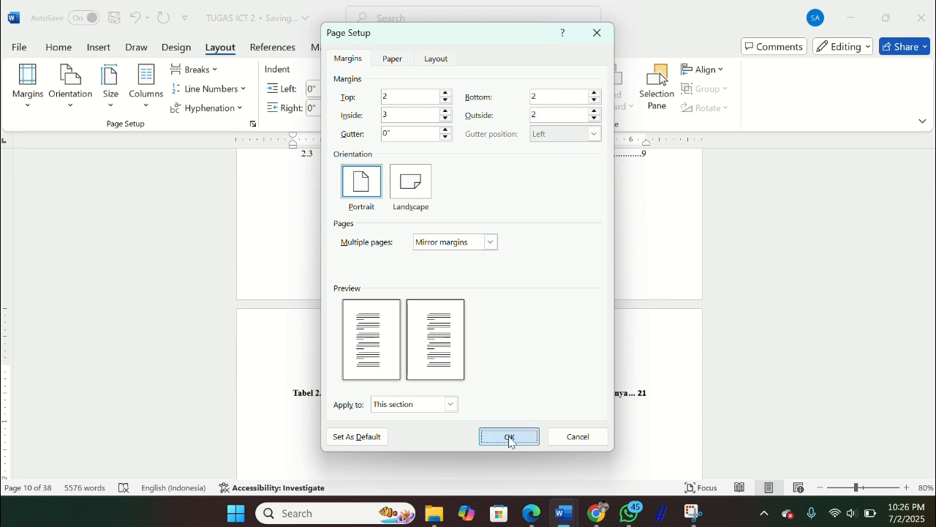
pyautogui.click(510, 436)
pyautogui.scroll(-5, 540, 399)
pyautogui.scroll(-5, 540, 402)
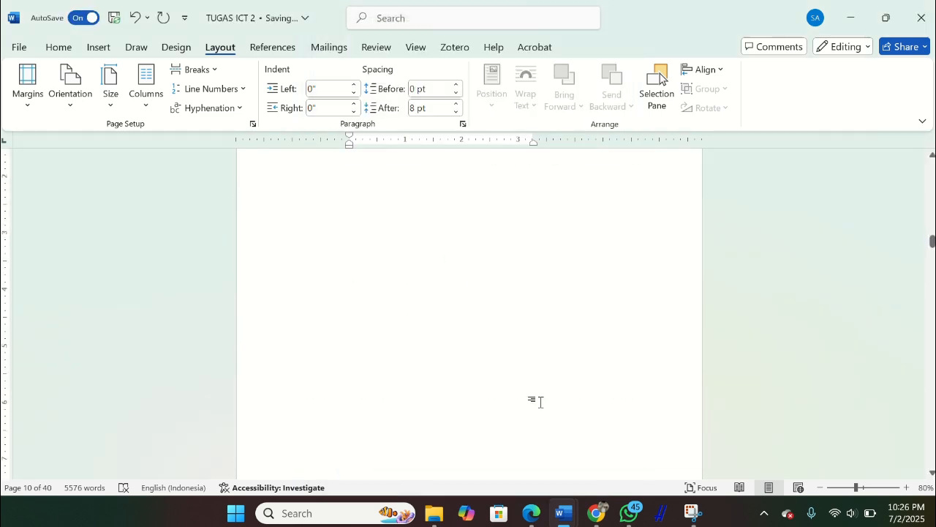
pyautogui.scroll(-2, 541, 403)
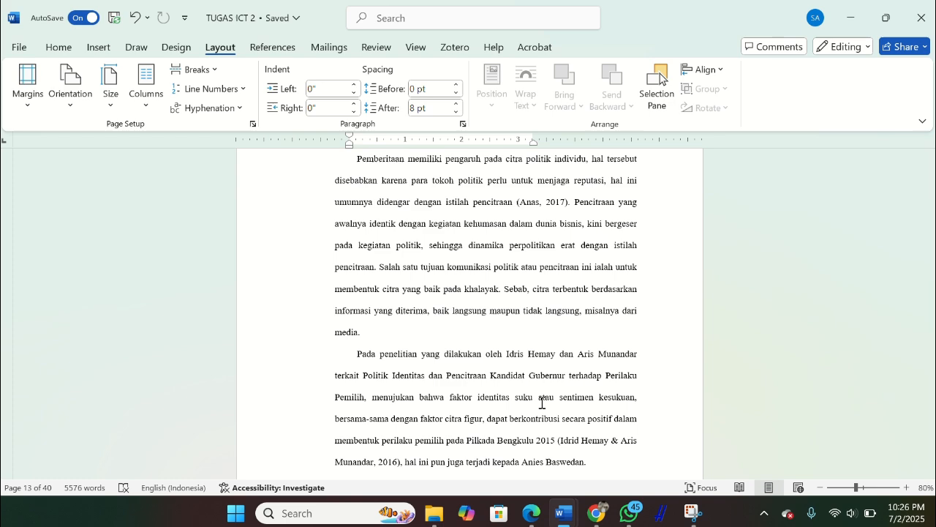
pyautogui.scroll(15, 625, 379)
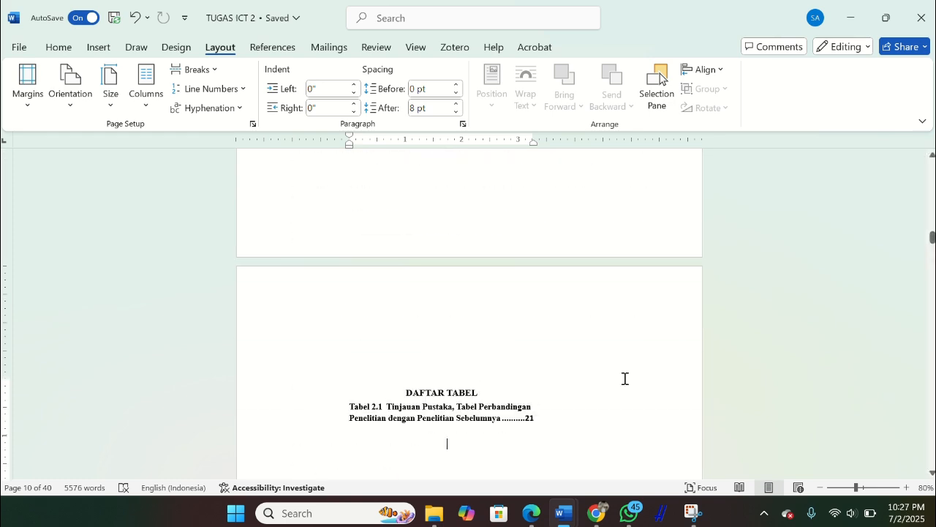
# Step: Try to set this section's top margin to 2,54 cm, inside margin to 3 and gutter to 0 cm
pyautogui.scroll(-3, 624, 379)
pyautogui.scroll(3, 547, 309)
pyautogui.scroll(-2, 548, 310)
pyautogui.scroll(15, 547, 310)
pyautogui.scroll(-6, 547, 310)
pyautogui.click(38, 85)
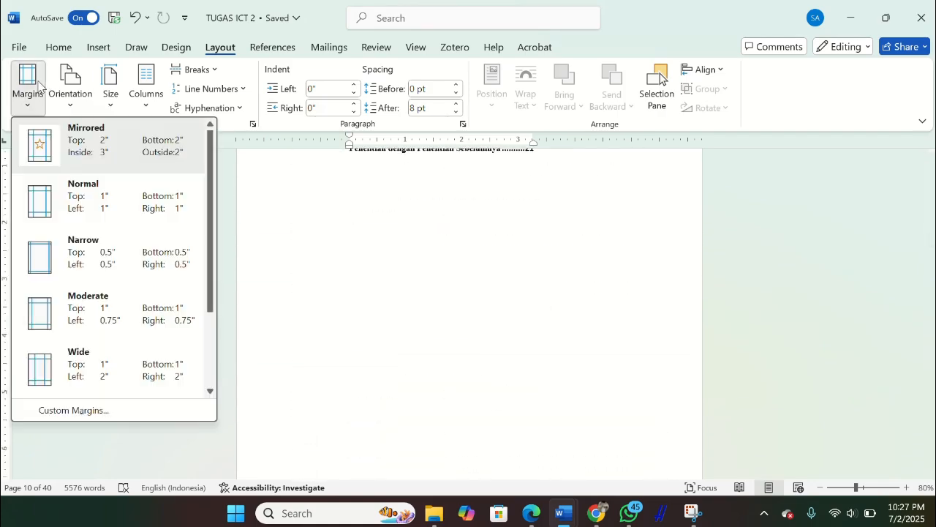
pyautogui.click(152, 415)
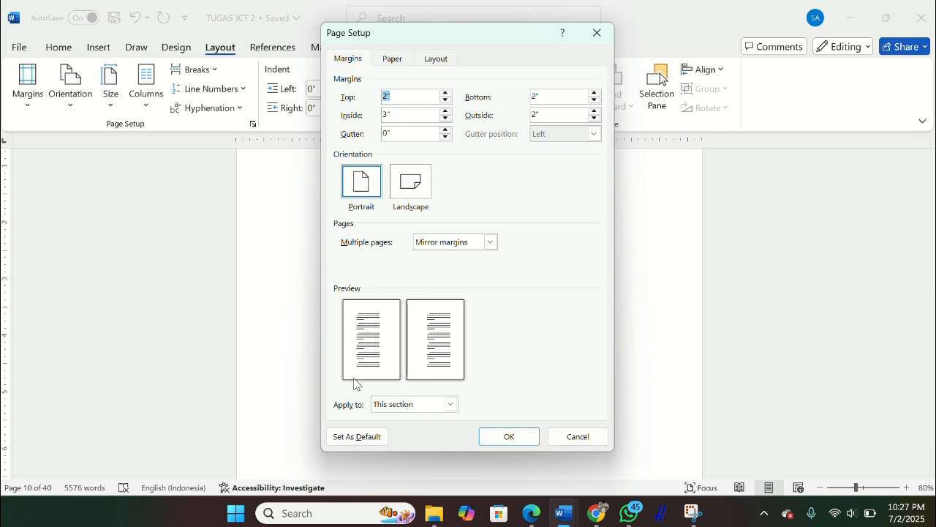
pyautogui.click(414, 98)
pyautogui.press('BackSpace')
pyautogui.write(',54 cm')
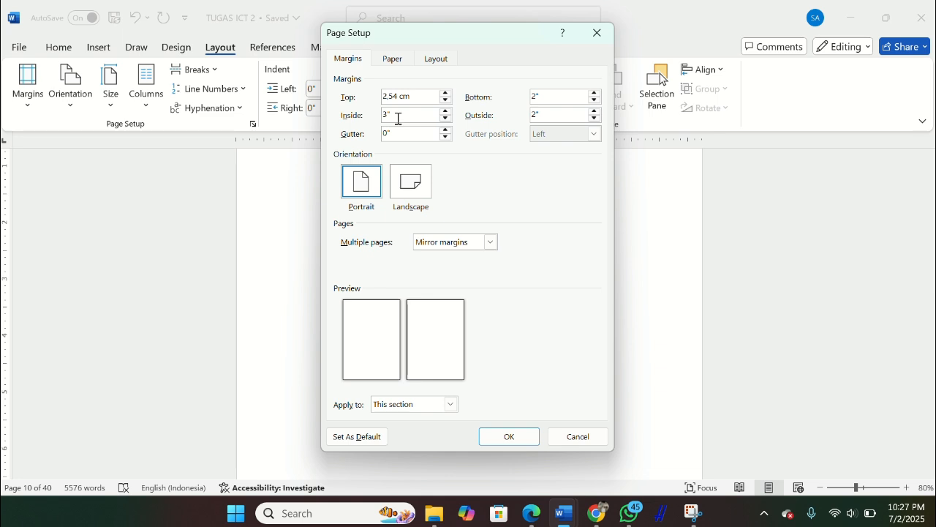
pyautogui.press('BackSpace')
pyautogui.click(410, 132)
pyautogui.press('BackSpace')
pyautogui.write('cm')
# Step: Try to set the bottom and outside margins to 2,54 and apply the page setup to this section
pyautogui.doubleClick(547, 96)
pyautogui.write('2,54')
pyautogui.doubleClick(547, 113)
pyautogui.write('2,54')
pyautogui.click(508, 436)
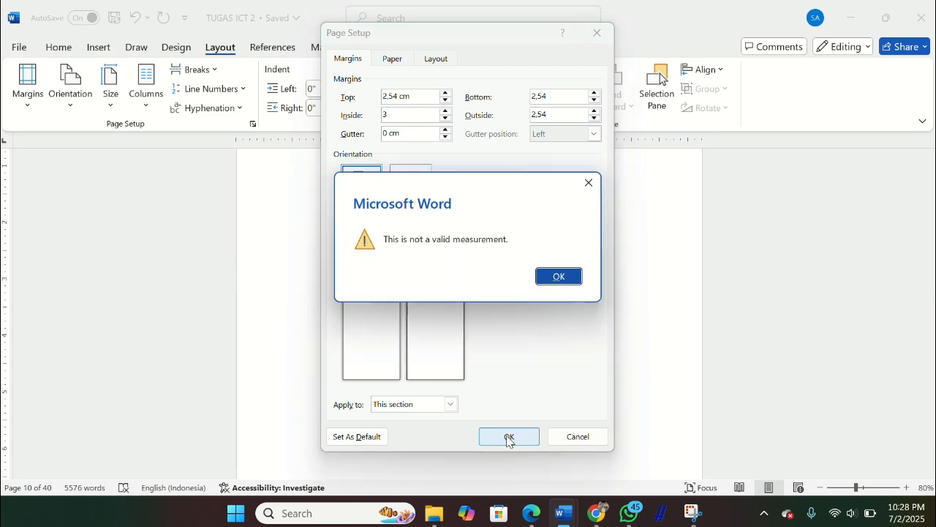
pyautogui.click(567, 282)
pyautogui.click(594, 30)
# Step: Set this section's inside margin to 3 cm, gutter to 0 cm, and bottom and outside margins to 2, and apply the page setup
pyautogui.click(28, 84)
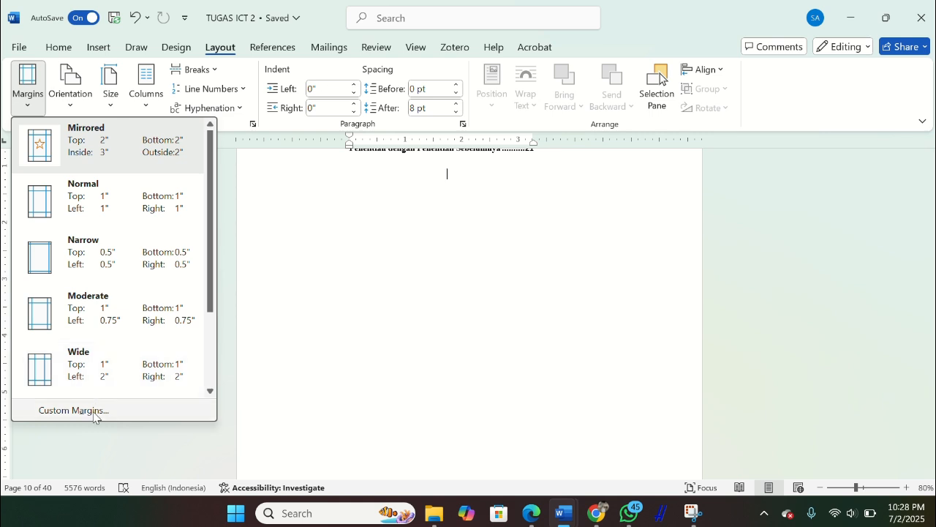
pyautogui.click(95, 411)
pyautogui.click(397, 115)
pyautogui.press('BackSpace')
pyautogui.write('cm cm')
pyautogui.click(554, 115)
pyautogui.press('BackSpace')
pyautogui.click(553, 98)
pyautogui.press('BackSpace')
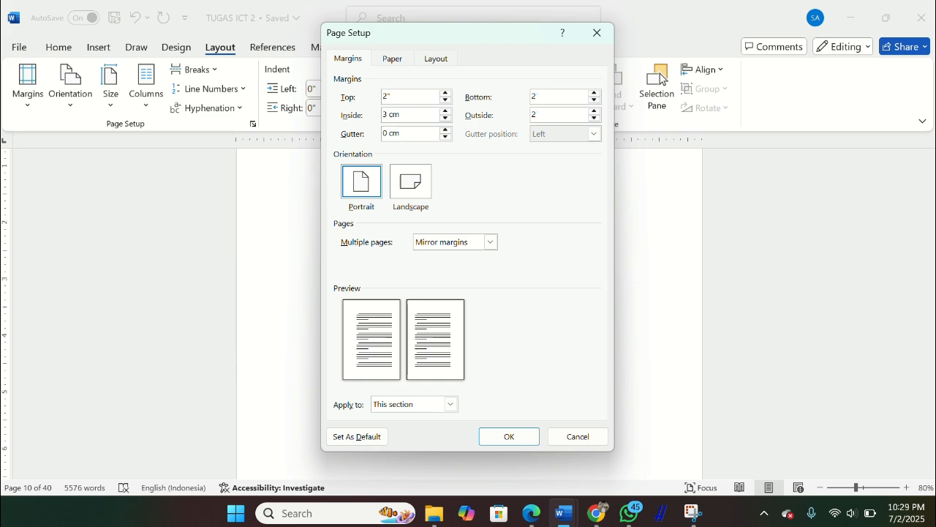
pyautogui.click(512, 437)
# Step: Check the page layout and margins from the KATA PENGANTAR pages through DAFTAR ISI, DAFTAR GAMBAR and the BAB 1 pages
pyautogui.scroll(-10, 537, 328)
pyautogui.keyDown('ctrl'); pyautogui.scroll(1, 537, 328); pyautogui.keyUp('ctrl')
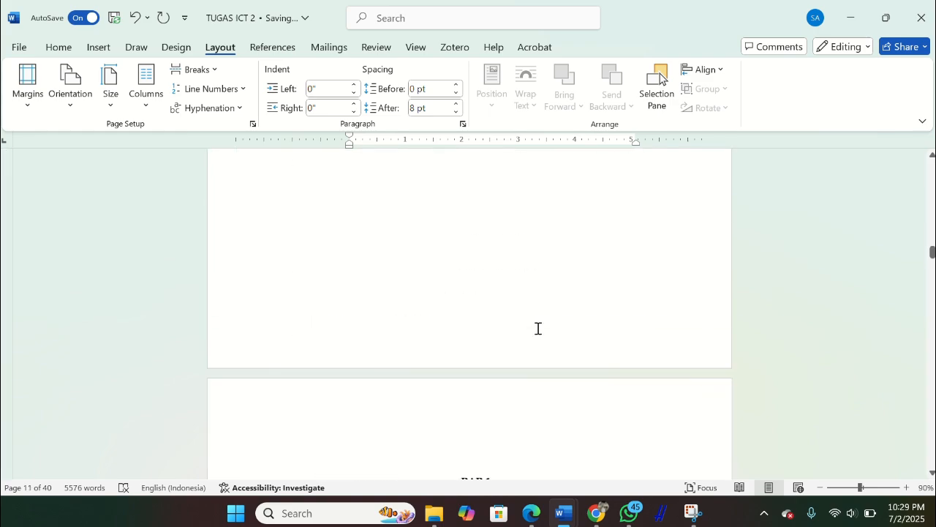
pyautogui.keyDown('ctrl'); pyautogui.scroll(-6, 537, 327); pyautogui.keyUp('ctrl')
pyautogui.keyDown('ctrl'); pyautogui.scroll(3, 537, 327); pyautogui.keyUp('ctrl')
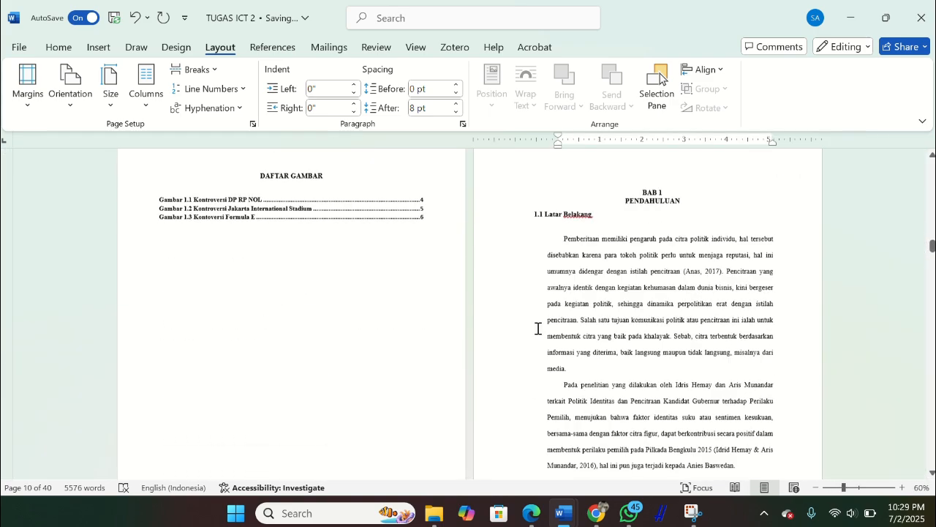
pyautogui.scroll(5, 537, 331)
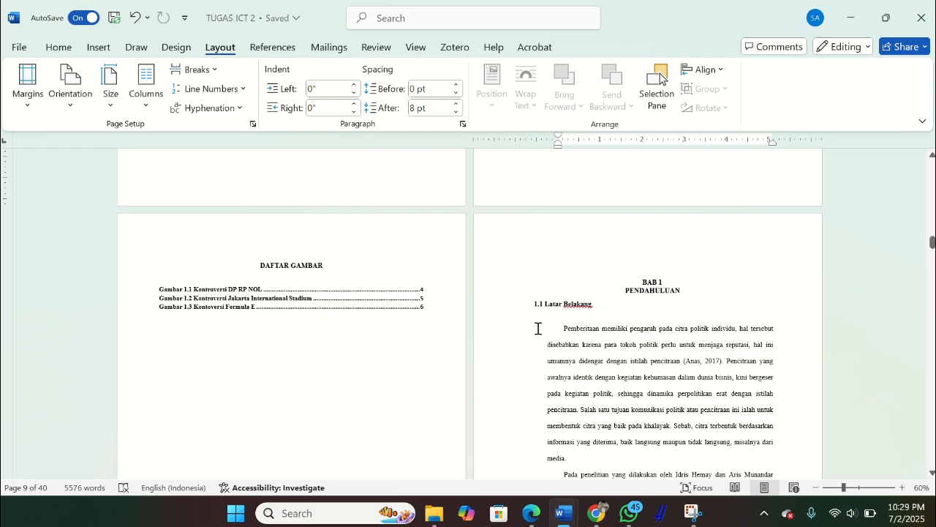
pyautogui.scroll(1, 537, 329)
pyautogui.scroll(10, 538, 328)
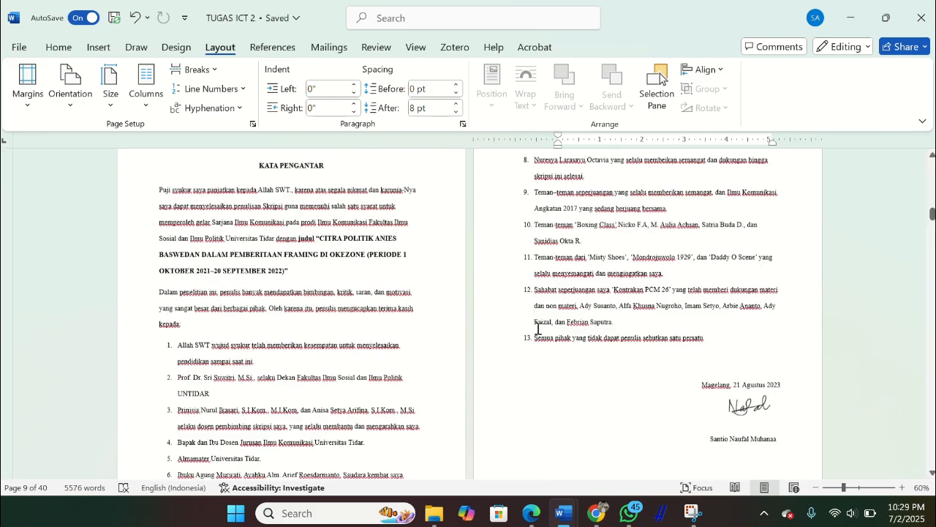
pyautogui.scroll(5, 538, 328)
pyautogui.scroll(-20, 538, 329)
pyautogui.scroll(-20, 538, 329)
pyautogui.scroll(-20, 538, 328)
pyautogui.scroll(20, 537, 328)
pyautogui.scroll(20, 538, 328)
pyautogui.scroll(20, 538, 329)
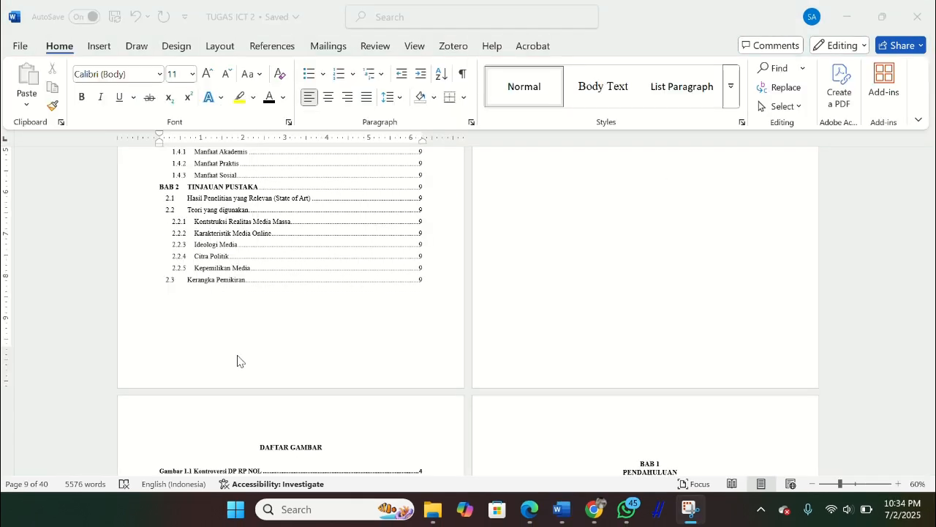
# Step: Open the DAFTAR ISI page's footer and insert Plain Number 2 page numbers at the bottom of the pages
pyautogui.doubleClick(237, 360)
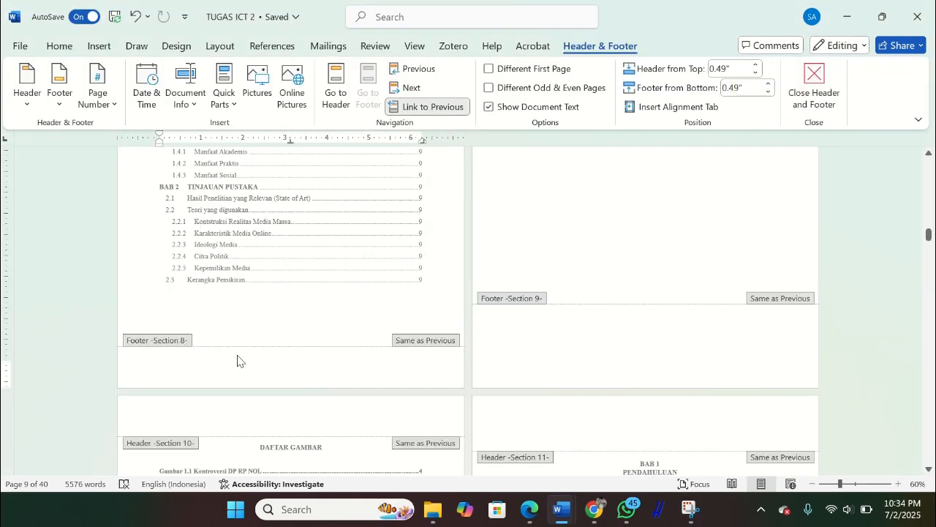
pyautogui.click(99, 95)
pyautogui.moveTo(198, 150)
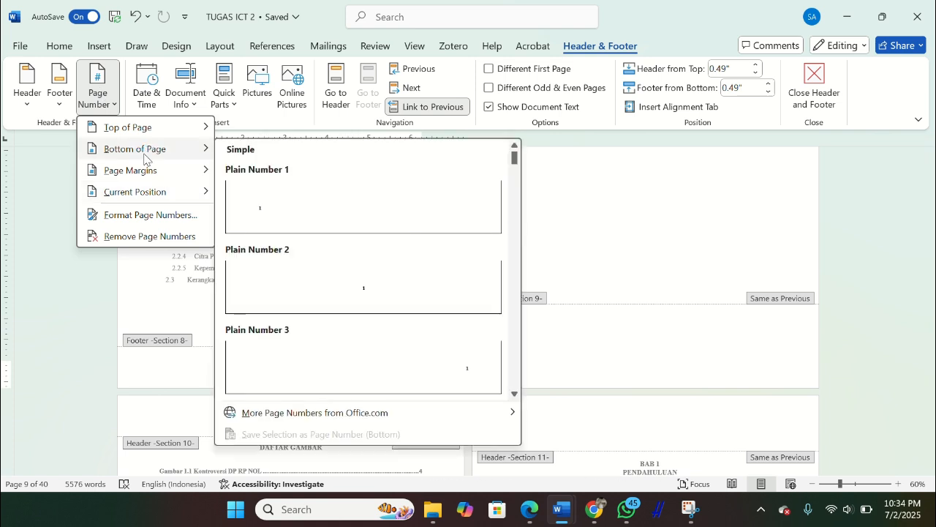
pyautogui.click(279, 291)
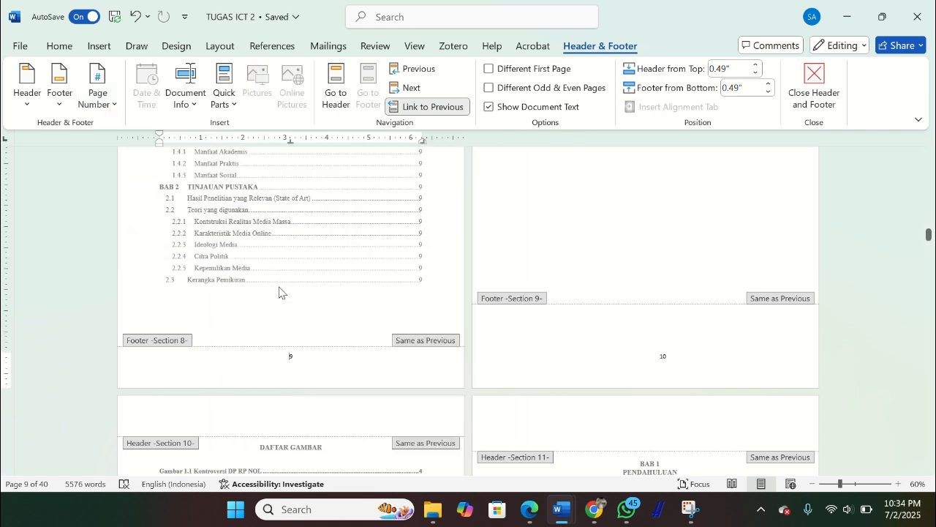
# Step: Set the page number format of the DAFTAR ISI section to i, ii, iii, continuing from the previous section
pyautogui.click(99, 95)
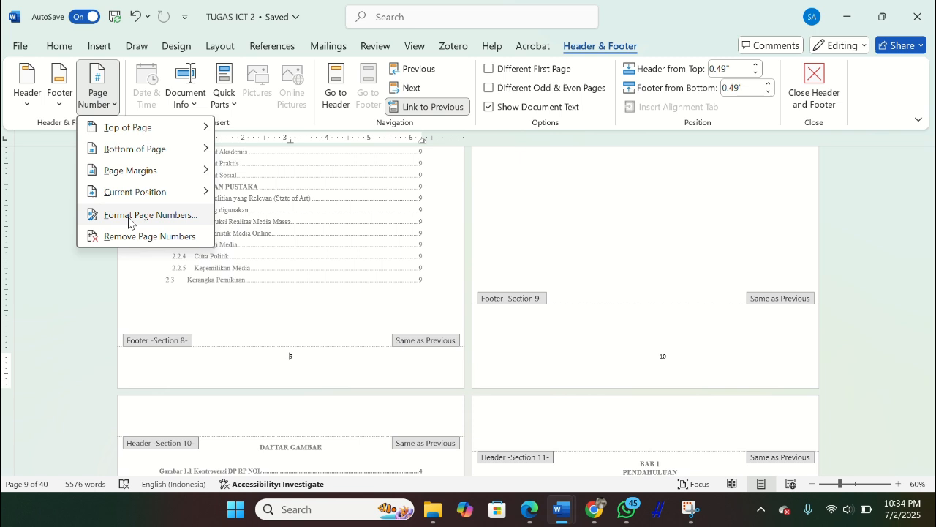
pyautogui.click(126, 216)
pyautogui.click(544, 162)
pyautogui.click(494, 218)
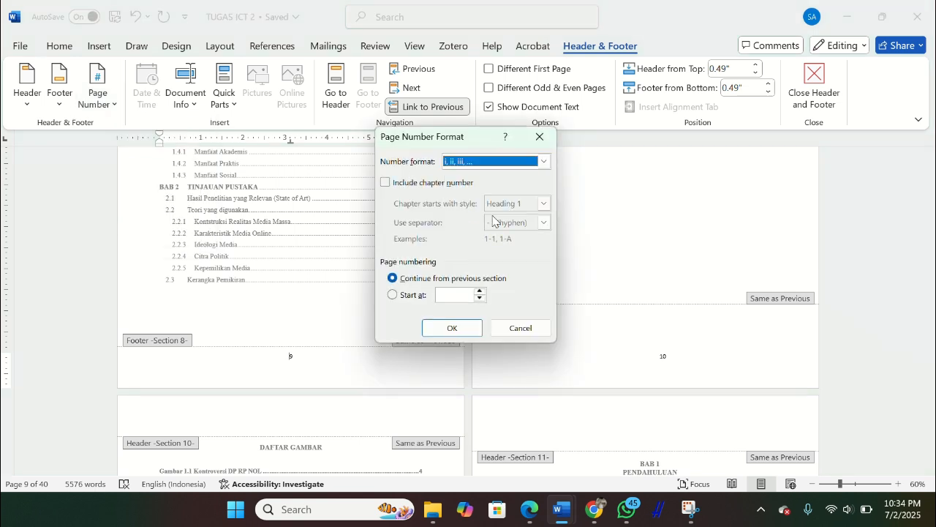
pyautogui.click(448, 328)
# Step: Review the footers and set the KATA PENGANTAR section's page number format to i, ii, iii
pyautogui.scroll(-15, 442, 337)
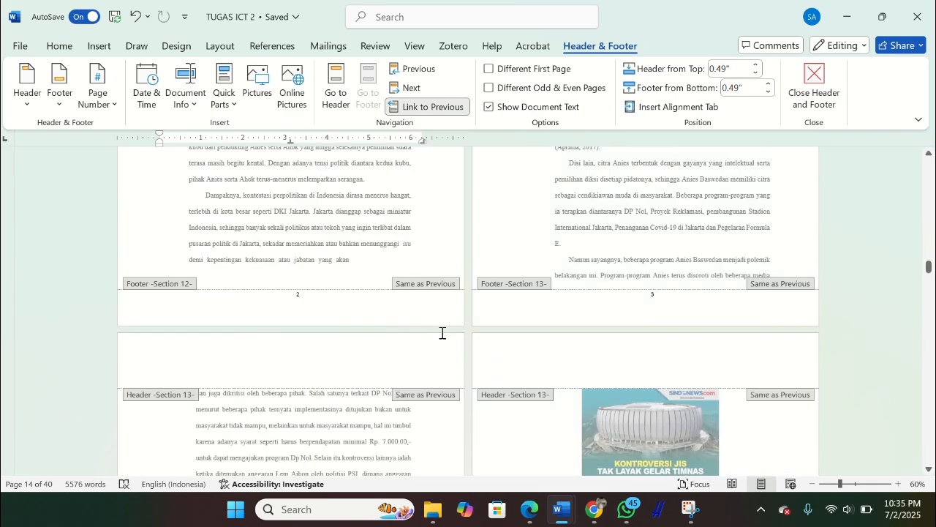
pyautogui.scroll(20, 441, 333)
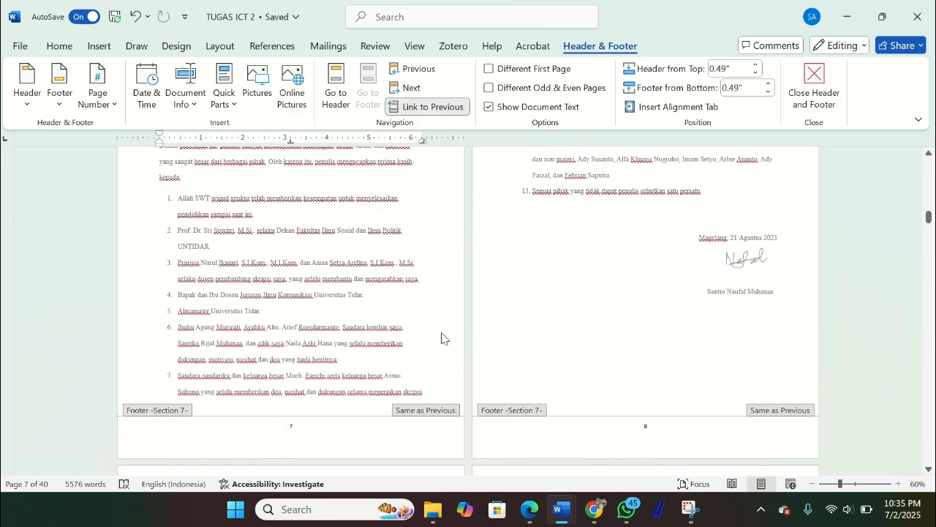
pyautogui.scroll(-2, 442, 338)
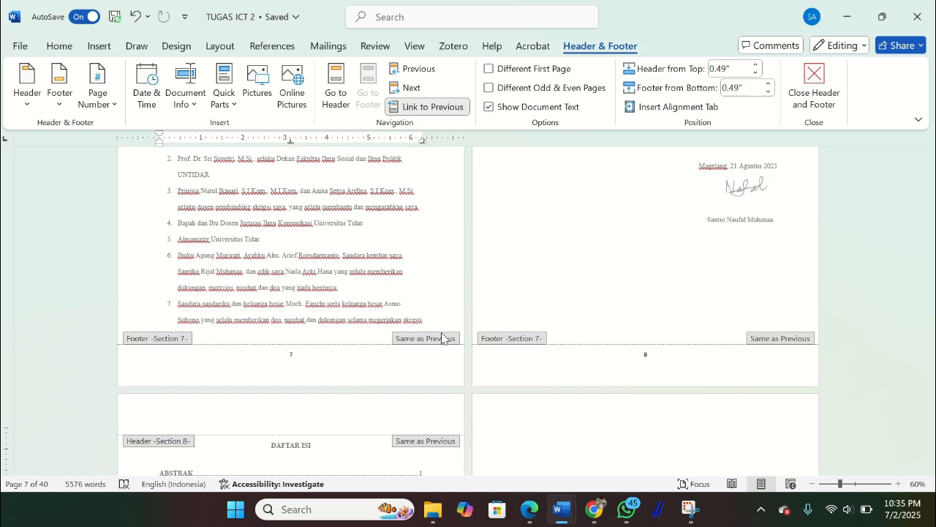
pyautogui.scroll(-8, 442, 335)
pyautogui.scroll(10, 442, 335)
pyautogui.scroll(-12, 442, 336)
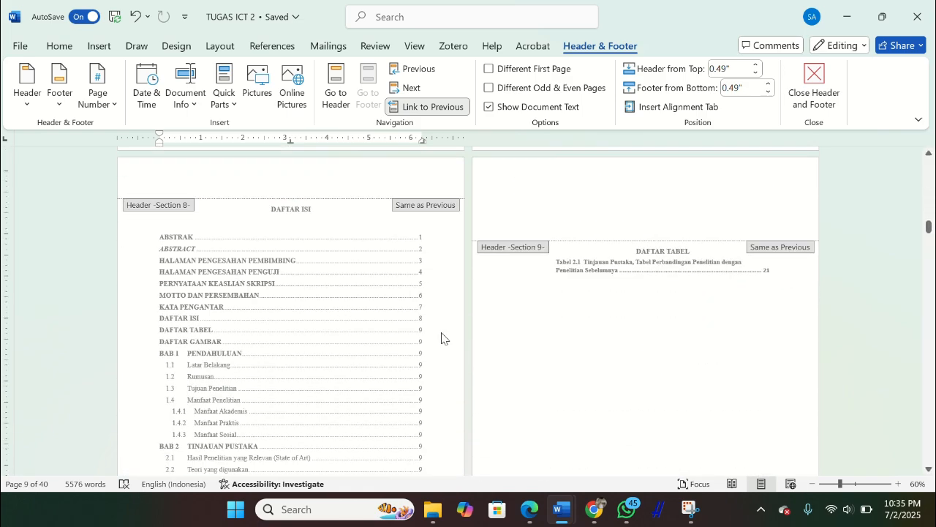
pyautogui.scroll(10, 442, 338)
pyautogui.click(647, 376)
pyautogui.click(97, 91)
pyautogui.click(146, 213)
pyautogui.click(544, 160)
pyautogui.click(483, 173)
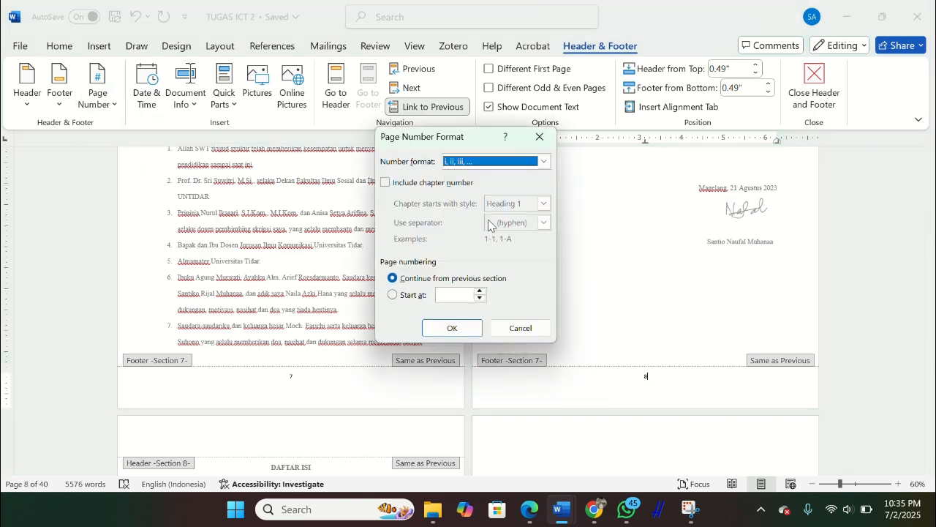
pyautogui.click(450, 327)
# Step: Change the page number format of the MOTTO DAN PERSEMBAHAN section to i, ii, iii
pyautogui.scroll(3, 446, 324)
pyautogui.click(650, 282)
pyautogui.click(97, 91)
pyautogui.click(115, 218)
pyautogui.click(543, 160)
pyautogui.click(495, 214)
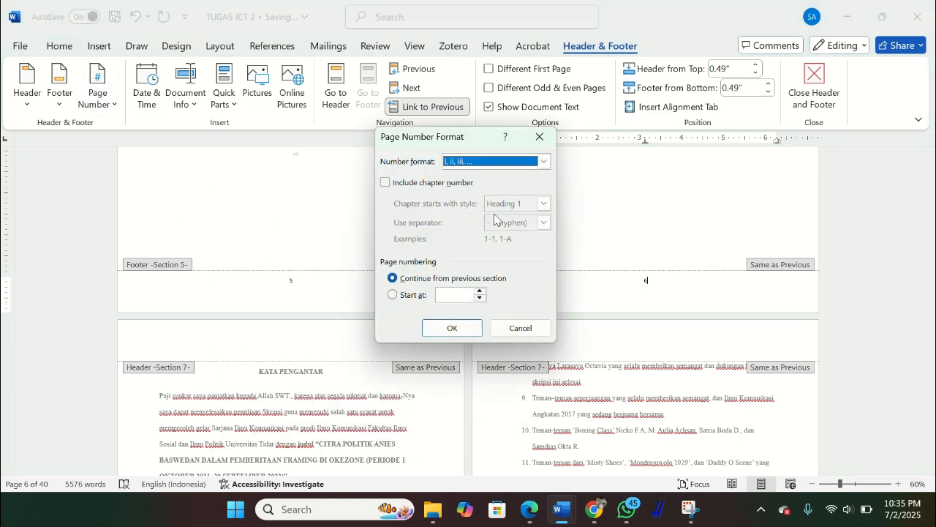
pyautogui.click(451, 327)
# Step: Change the page number format of the PERNYATAAN KEASLIAN SKRIPSI section to i, ii, iii
pyautogui.click(292, 434)
pyautogui.click(97, 92)
pyautogui.click(115, 213)
pyautogui.click(543, 161)
pyautogui.click(468, 216)
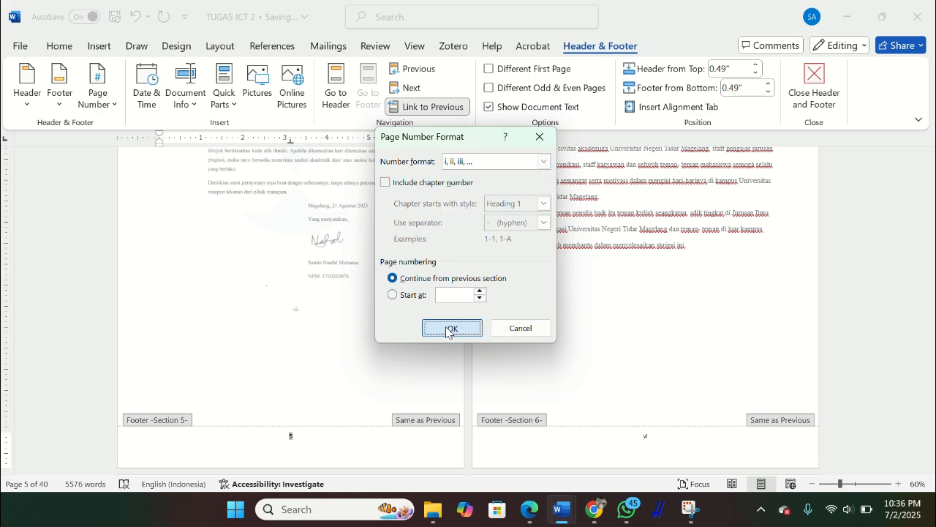
pyautogui.click(451, 327)
# Step: Change the page number format of the HALAMAN PENGESAHAN PENGUJI section to i, ii, iii
pyautogui.click(652, 342)
pyautogui.click(97, 92)
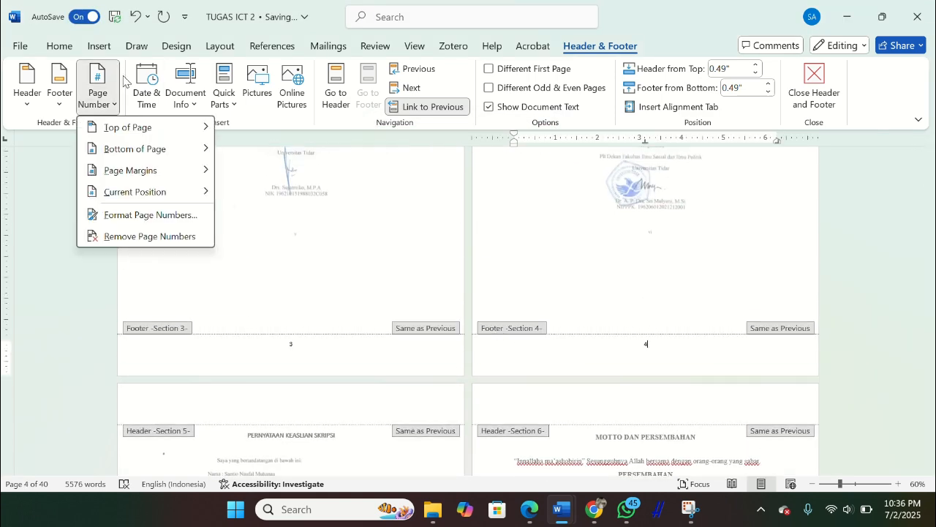
pyautogui.click(115, 214)
pyautogui.click(544, 161)
pyautogui.click(487, 225)
pyautogui.click(451, 328)
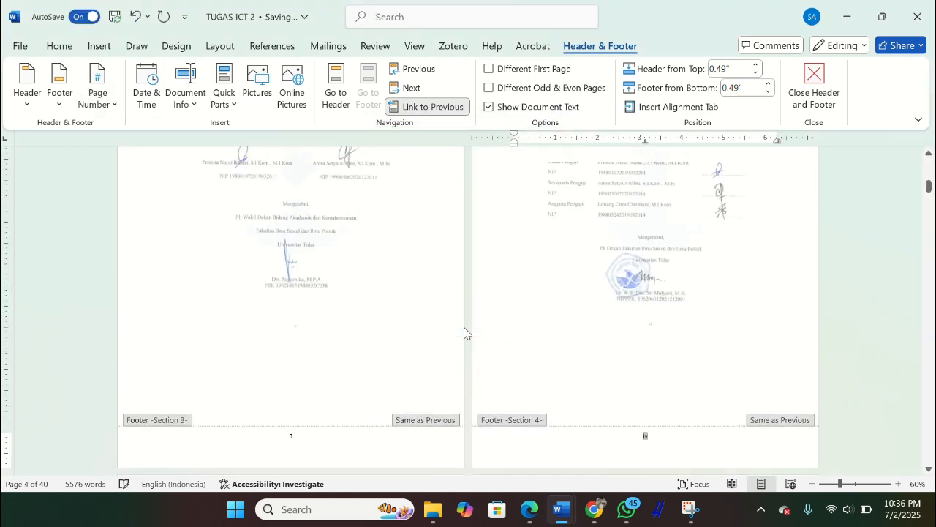
# Step: Change the page number format of the HALAMAN PENGESAHAN PEMBIMBING section to i, ii, iii
pyautogui.click(296, 435)
pyautogui.click(97, 92)
pyautogui.moveTo(122, 135)
pyautogui.click(146, 214)
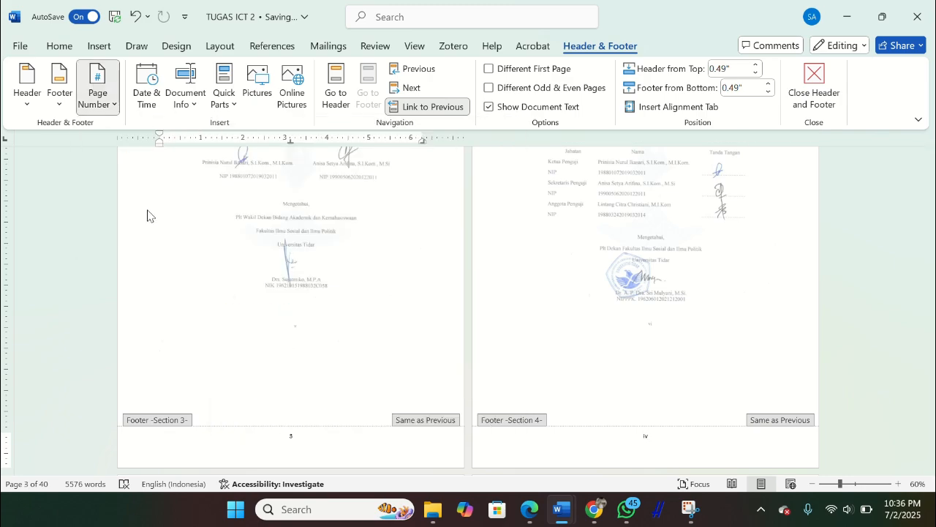
pyautogui.click(543, 161)
pyautogui.click(485, 219)
pyautogui.click(440, 331)
# Step: Change the page number format of the first section, the Indonesian ABSTRAK page, to i, ii, iii
pyautogui.scroll(8, 440, 331)
pyautogui.scroll(-2, 560, 324)
pyautogui.click(97, 91)
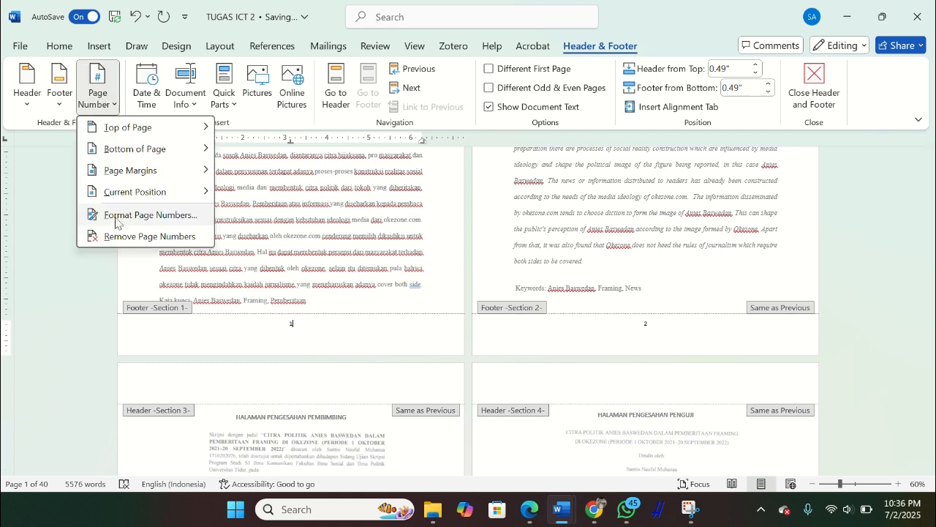
pyautogui.click(146, 214)
pyautogui.click(545, 162)
pyautogui.click(484, 220)
pyautogui.click(451, 333)
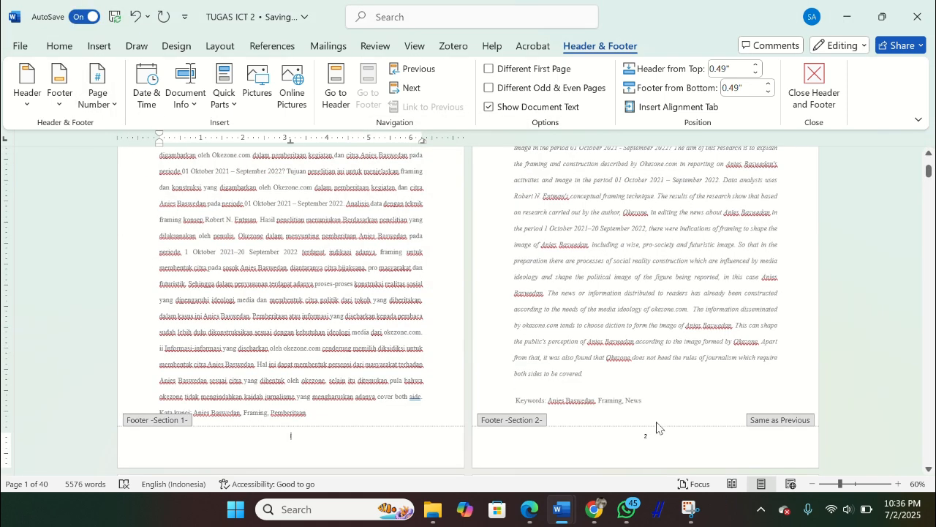
# Step: Change the page number format of the second section, the English ABSTRACT page, to i, ii, iii
pyautogui.click(652, 434)
pyautogui.click(102, 89)
pyautogui.click(132, 215)
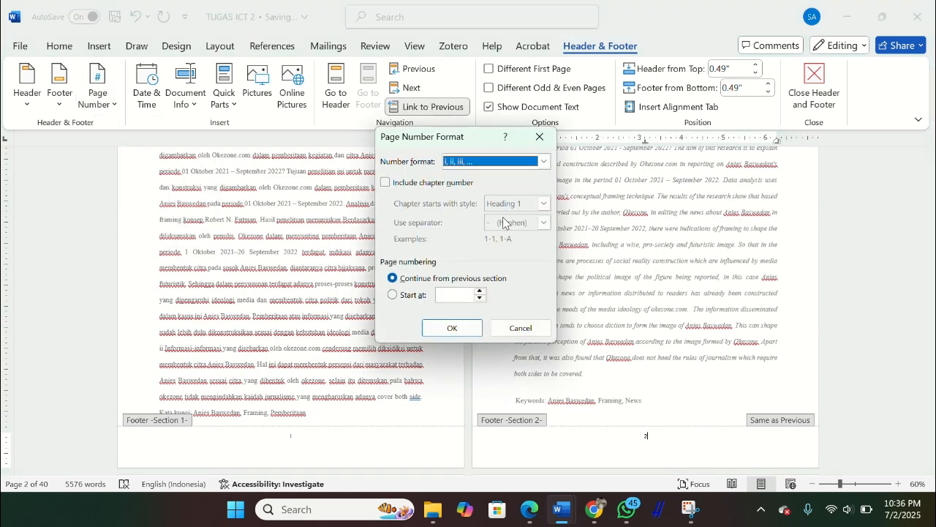
pyautogui.click(450, 328)
# Step: Change the page number format of the DAFTAR TABEL section to i, ii, iii
pyautogui.scroll(-15, 591, 340)
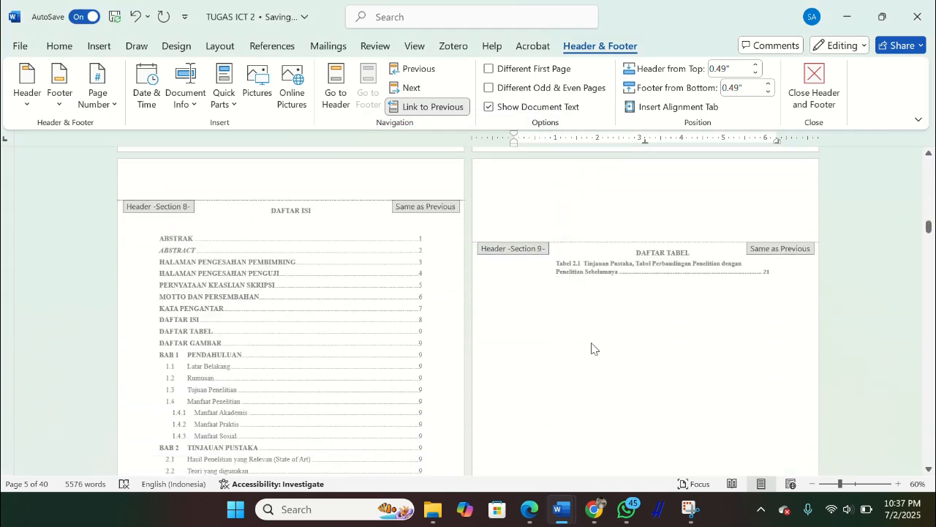
pyautogui.scroll(-8, 592, 349)
pyautogui.scroll(9, 592, 349)
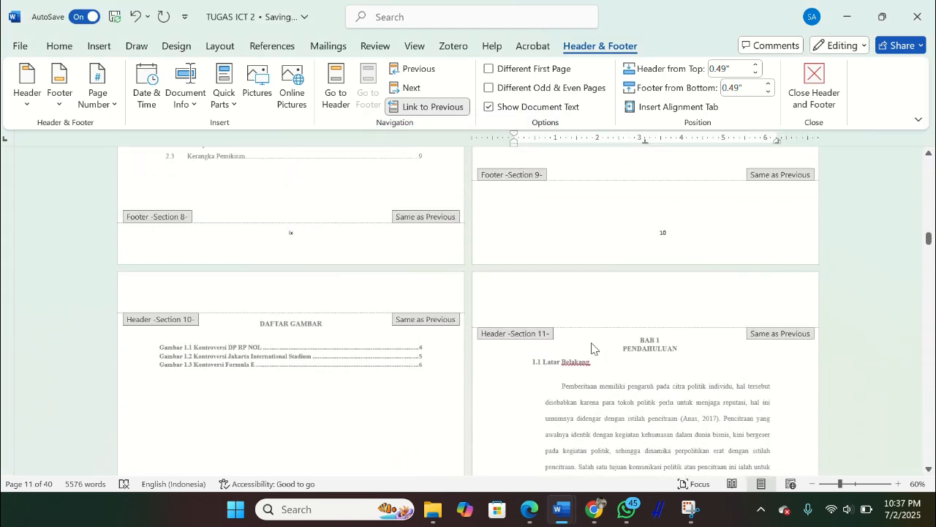
pyautogui.click(98, 80)
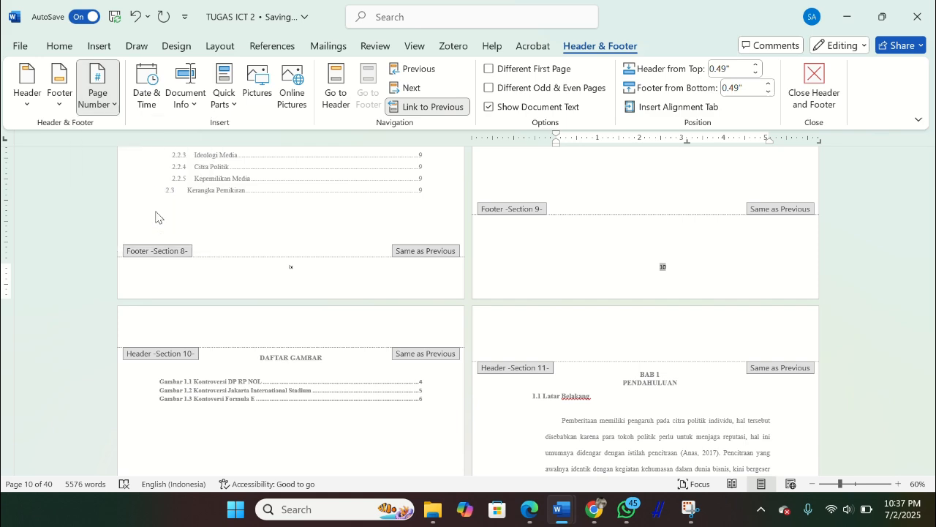
pyautogui.click(131, 213)
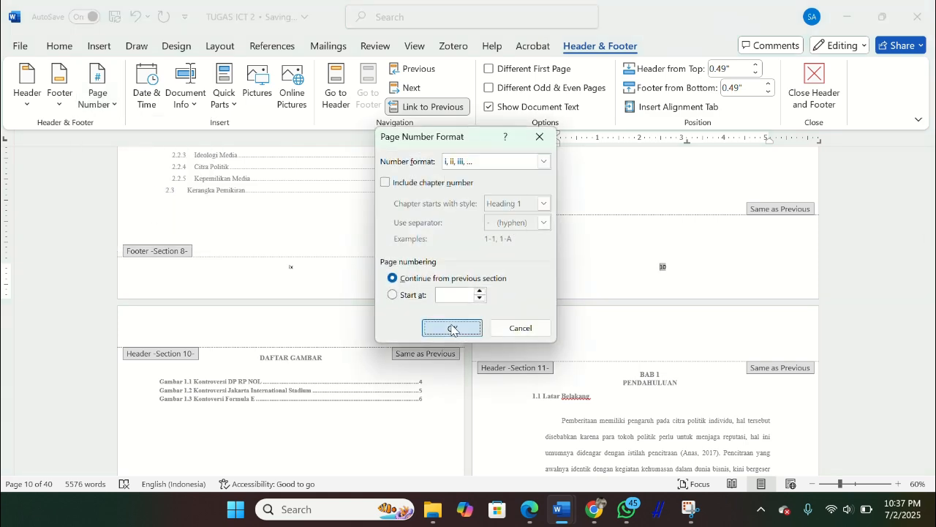
pyautogui.click(450, 328)
# Step: Change the page number format of the DAFTAR GAMBAR section to i, ii, iii and check the page numbers of the following chapters
pyautogui.scroll(10, 535, 366)
pyautogui.scroll(-10, 535, 366)
pyautogui.click(97, 81)
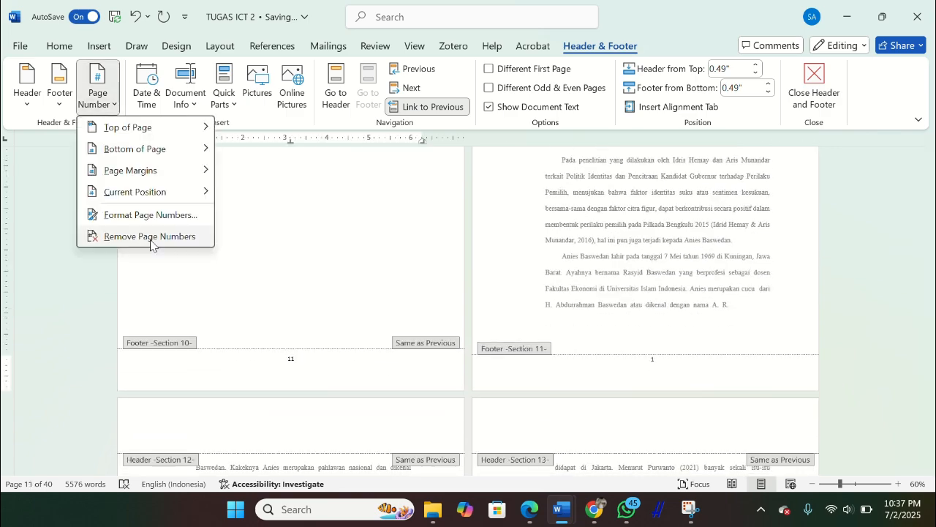
pyautogui.click(150, 214)
pyautogui.click(537, 158)
pyautogui.click(483, 215)
pyautogui.click(453, 326)
pyautogui.scroll(-12, 549, 335)
pyautogui.scroll(-15, 549, 337)
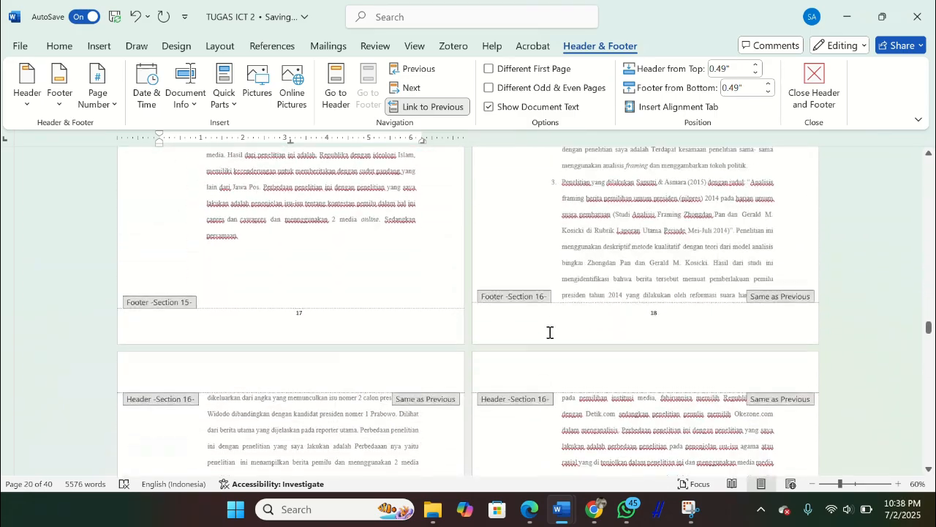
# Step: Close footer editing and check the page numbers through the BAB 1 and BAB 2 pages
pyautogui.scroll(-5, 550, 333)
pyautogui.scroll(5, 551, 337)
pyautogui.scroll(5, 550, 337)
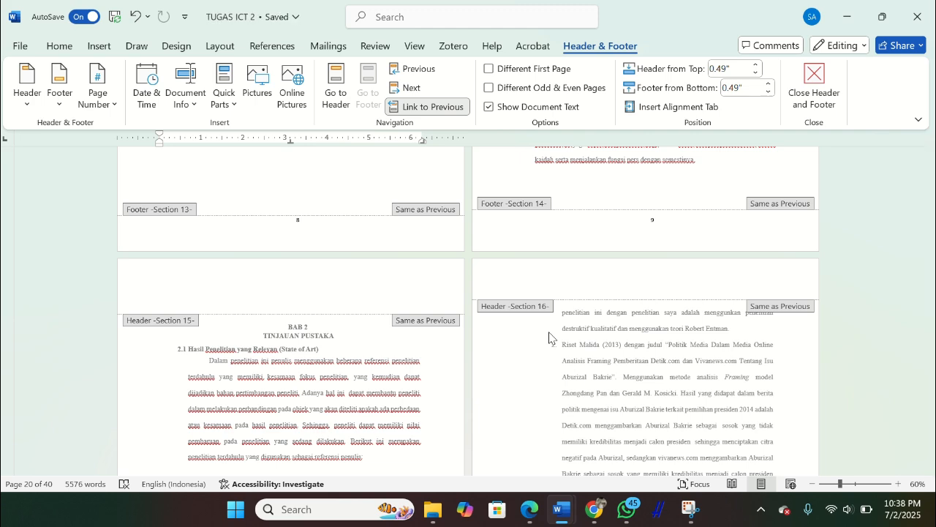
pyautogui.click(813, 99)
pyautogui.scroll(4, 538, 311)
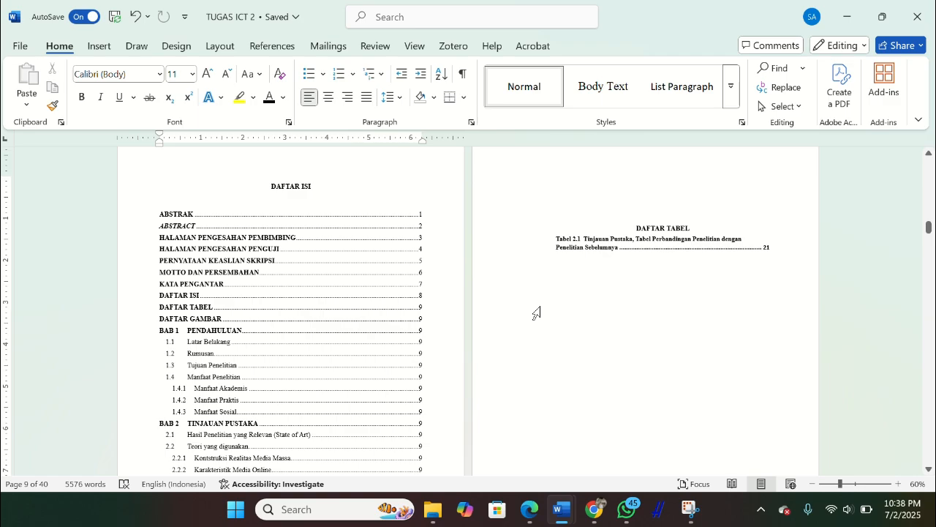
pyautogui.scroll(-10, 532, 314)
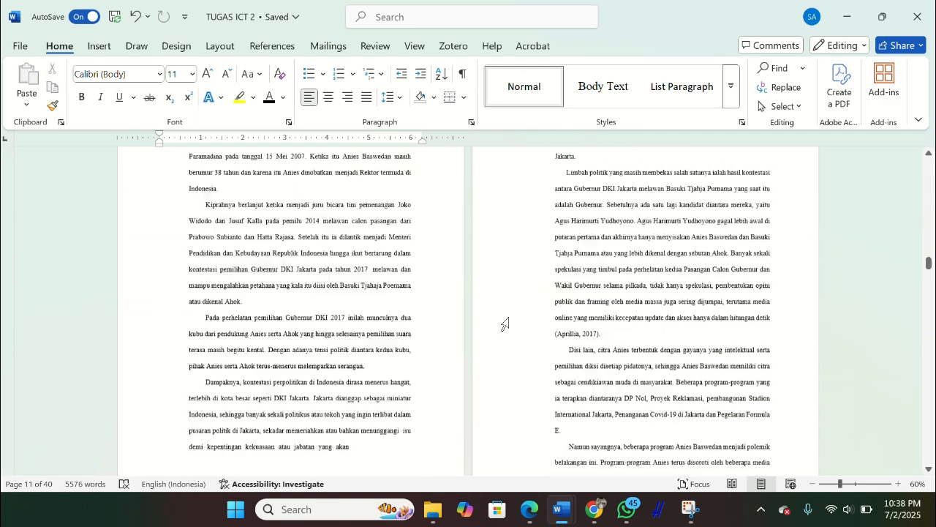
pyautogui.scroll(-15, 510, 322)
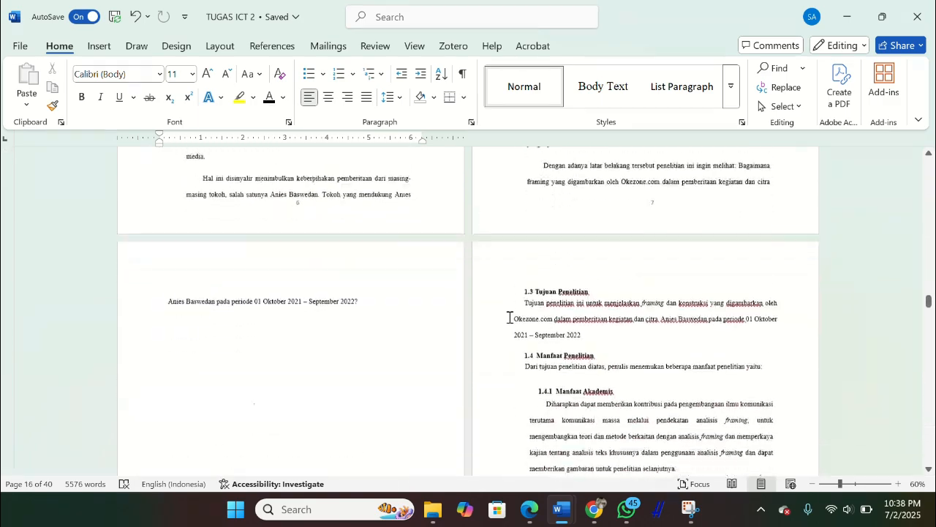
pyautogui.scroll(-4, 510, 317)
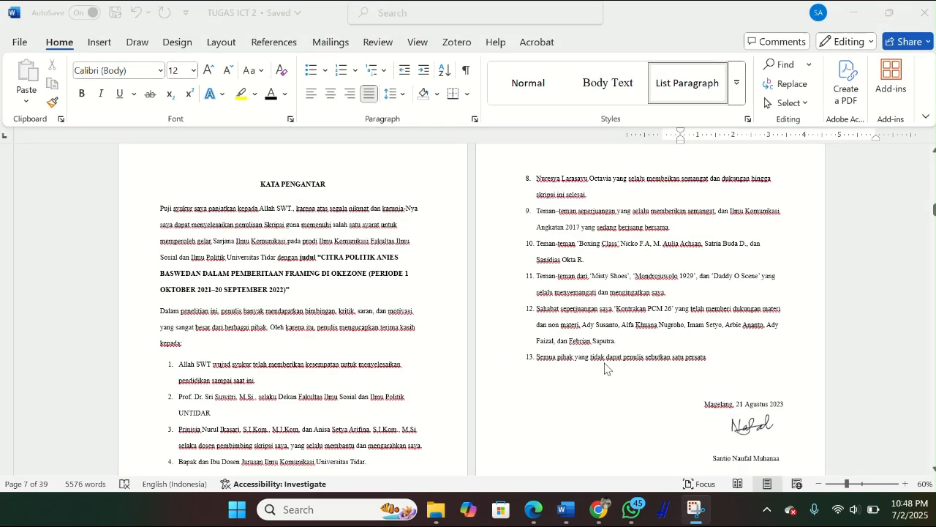
# Step: Try updating the whole DAFTAR ISI table of contents and undo the update
pyautogui.scroll(-5, 605, 368)
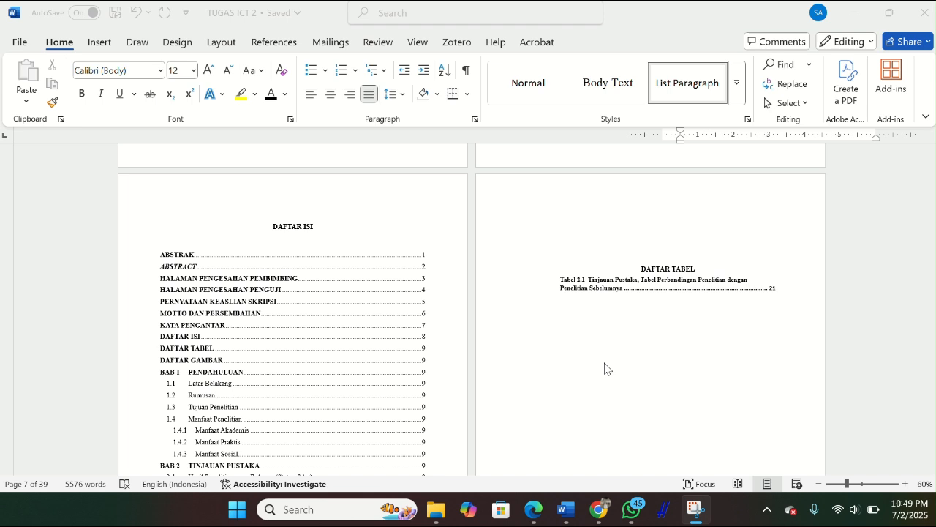
pyautogui.click(188, 242)
pyautogui.rightClick(188, 242)
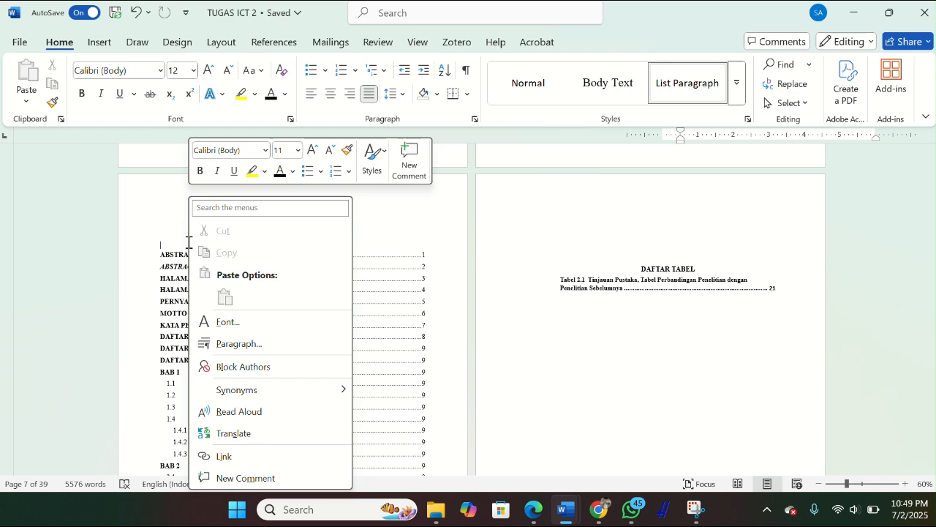
pyautogui.click(289, 300)
pyautogui.rightClick(265, 298)
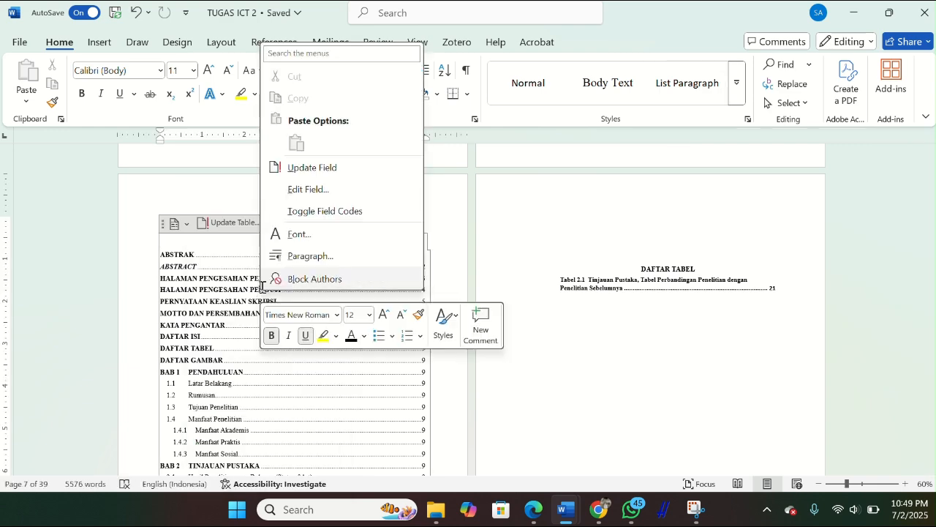
pyautogui.click(348, 174)
pyautogui.click(466, 272)
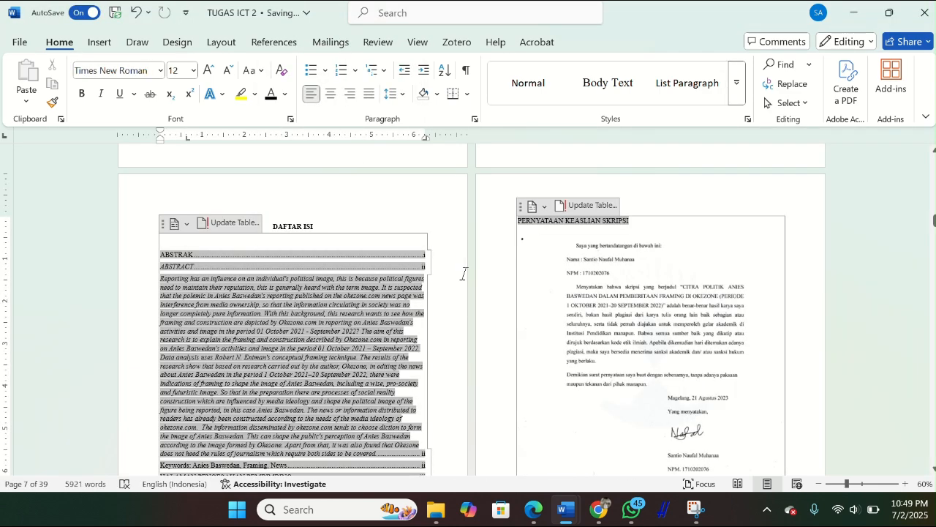
pyautogui.scroll(-5, 573, 259)
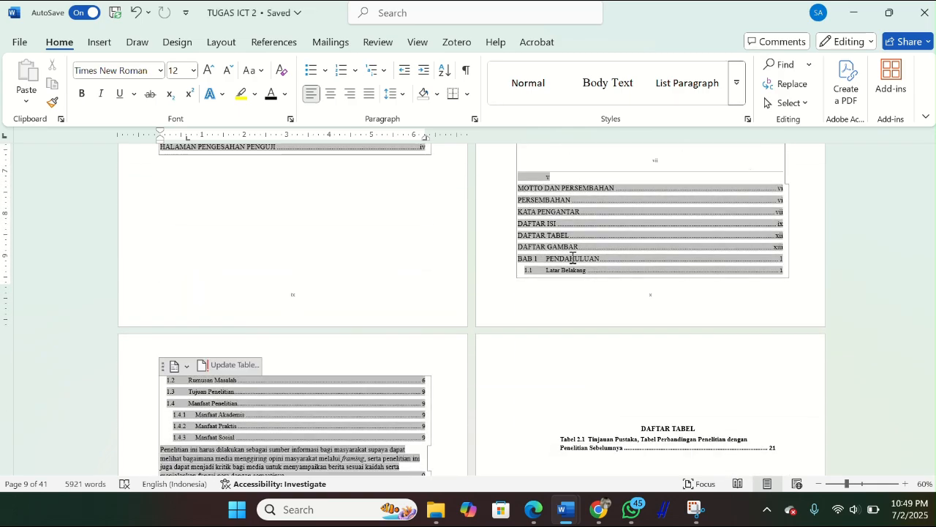
pyautogui.hotkey('ctrl', 'z')
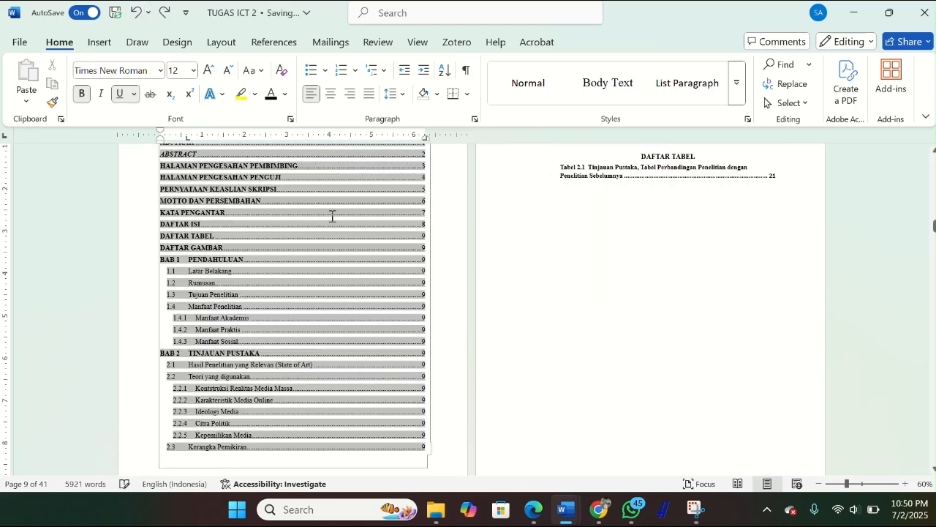
# Step: Update only the page numbers of the DAFTAR ISI table of contents
pyautogui.rightClick(331, 230)
pyautogui.click(416, 354)
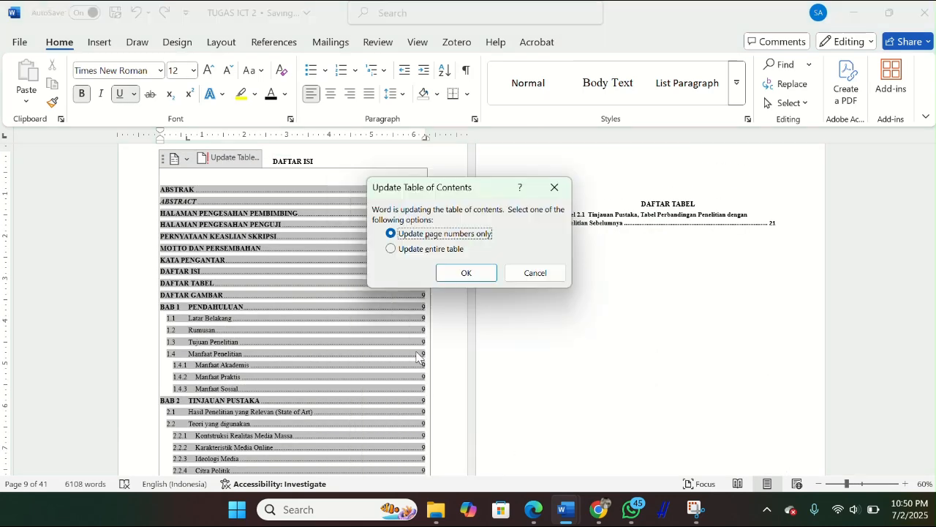
pyautogui.click(467, 273)
pyautogui.click(520, 210)
pyautogui.scroll(-5, 513, 282)
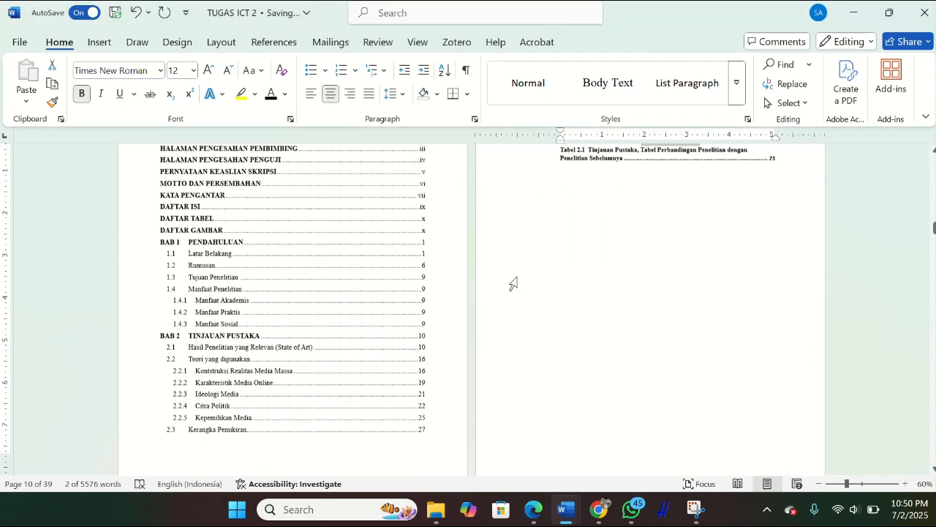
pyautogui.scroll(6, 456, 282)
pyautogui.scroll(-1, 455, 282)
# Step: Add the word SELESAI with exclamation marks below the DAFTAR TABEL entry and delete it
pyautogui.click(626, 314)
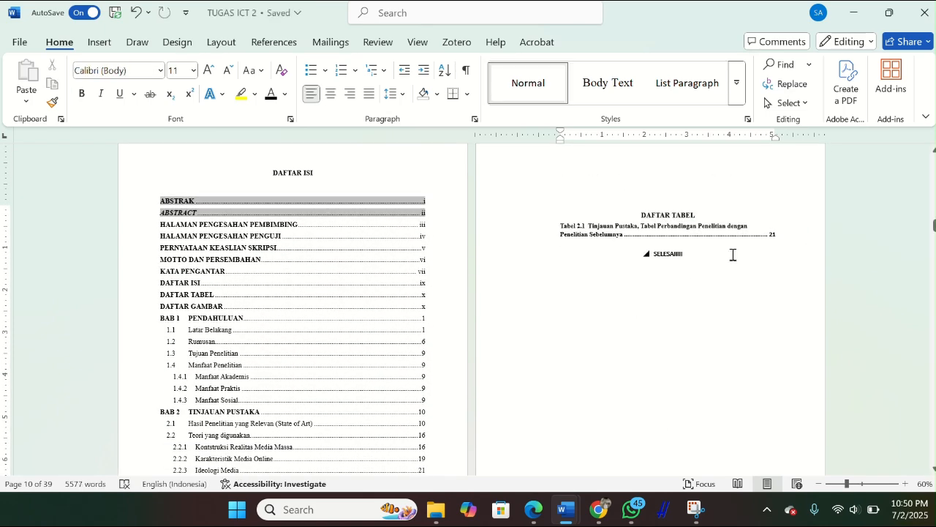
pyautogui.moveTo(695, 261); pyautogui.dragTo(654, 257)
pyautogui.press('BackSpace')
# Step: Examine the chapter pages and their page numbers, ending at the opening page of BAB 1
pyautogui.scroll(-6, 613, 270)
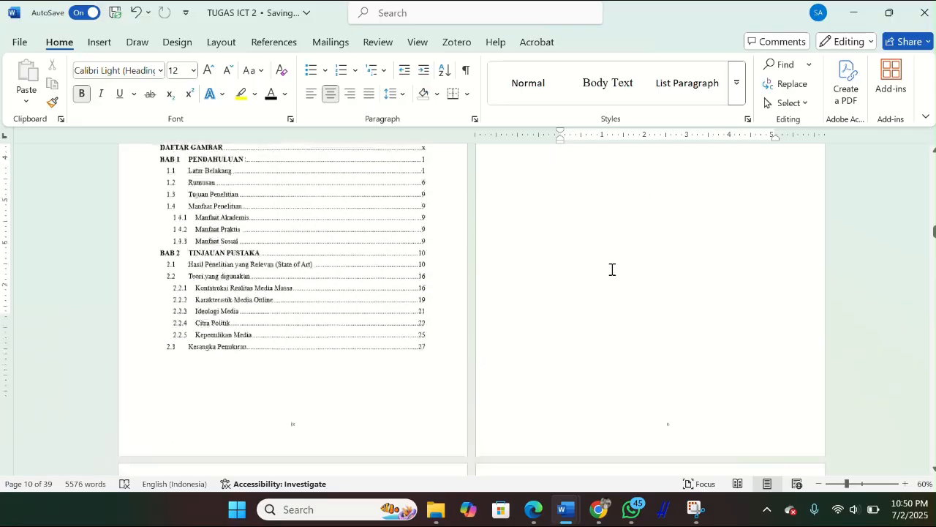
pyautogui.scroll(-20, 612, 269)
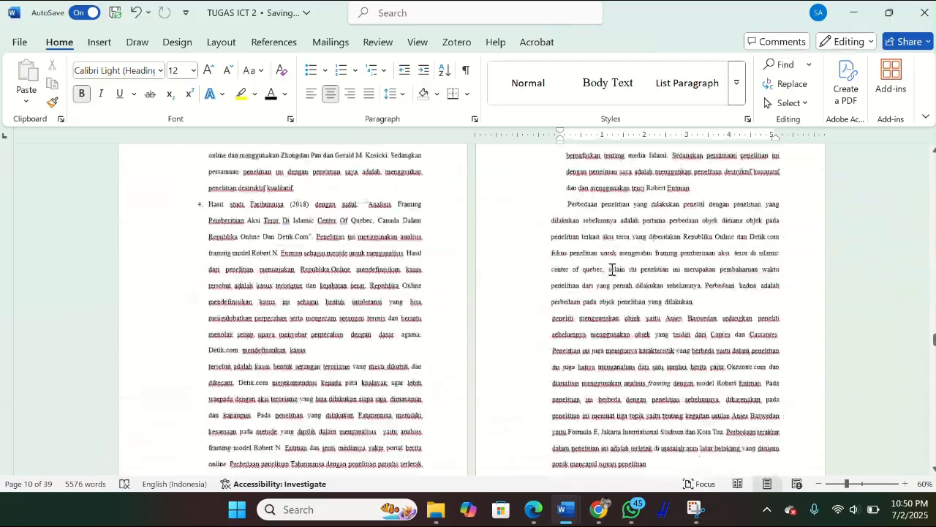
pyautogui.scroll(15, 611, 269)
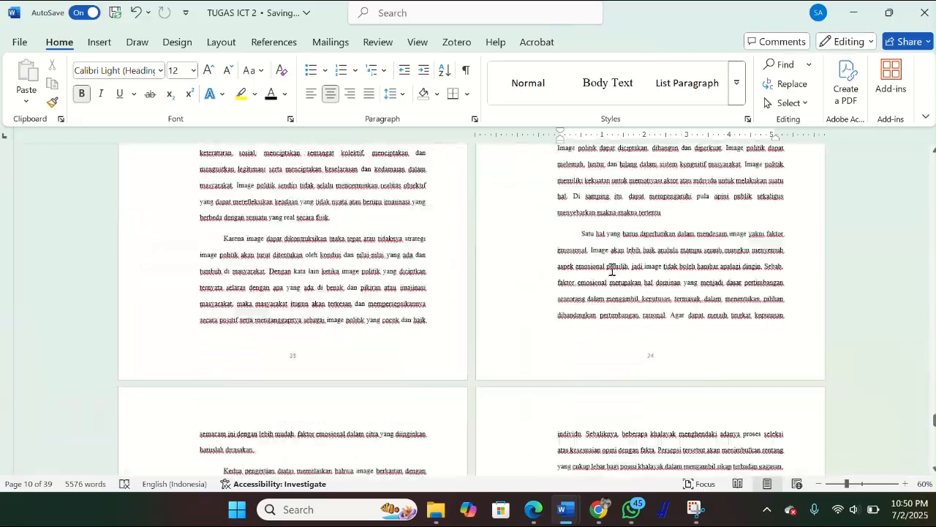
pyautogui.scroll(15, 612, 270)
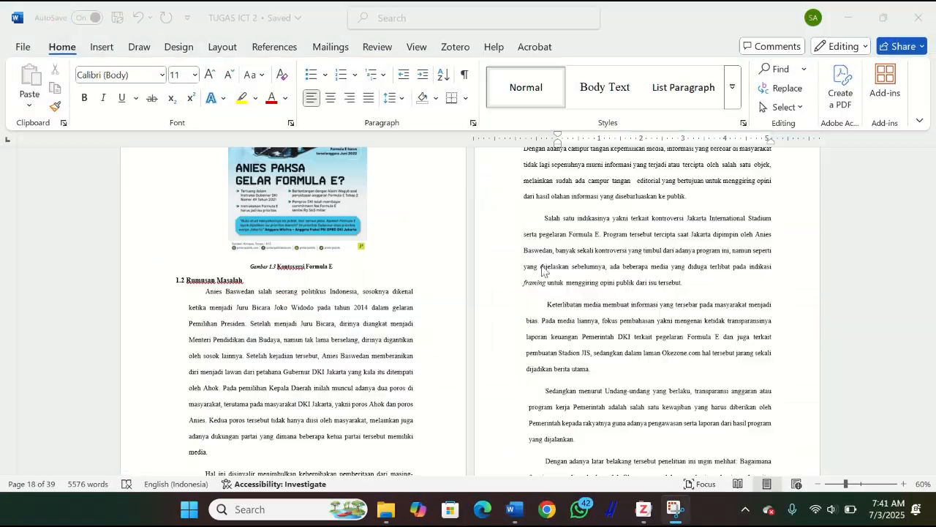
pyautogui.scroll(-3, 571, 278)
pyautogui.scroll(8, 586, 307)
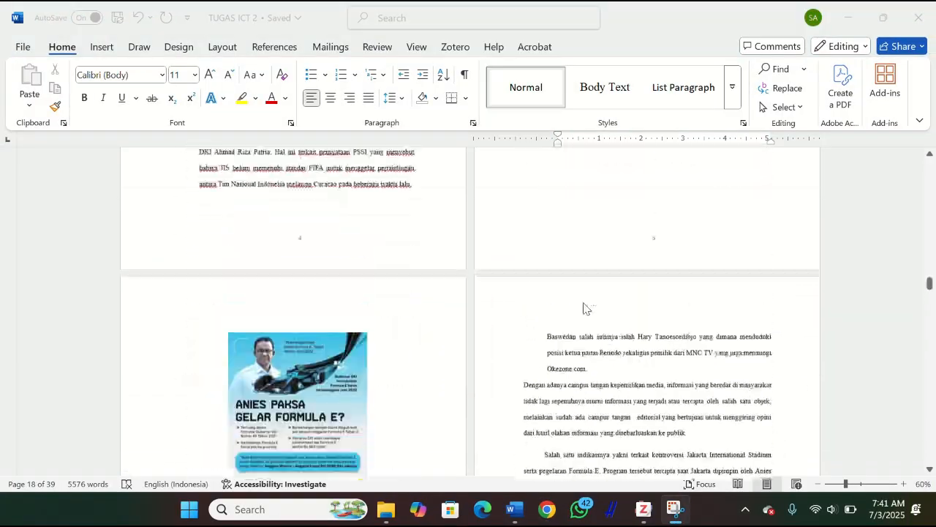
pyautogui.scroll(10, 583, 306)
pyautogui.scroll(-5, 583, 307)
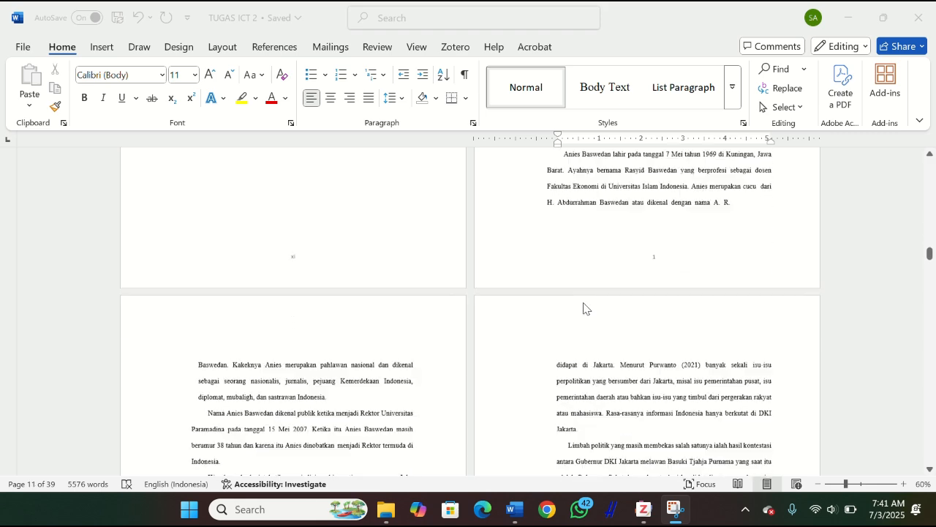
# Step: Delete "2015" and the in-text citation after "Pilkada Bengkulu" on page 1, and insert a footnote at the end of that sentence
pyautogui.moveTo(697, 191); pyautogui.dragTo(599, 206)
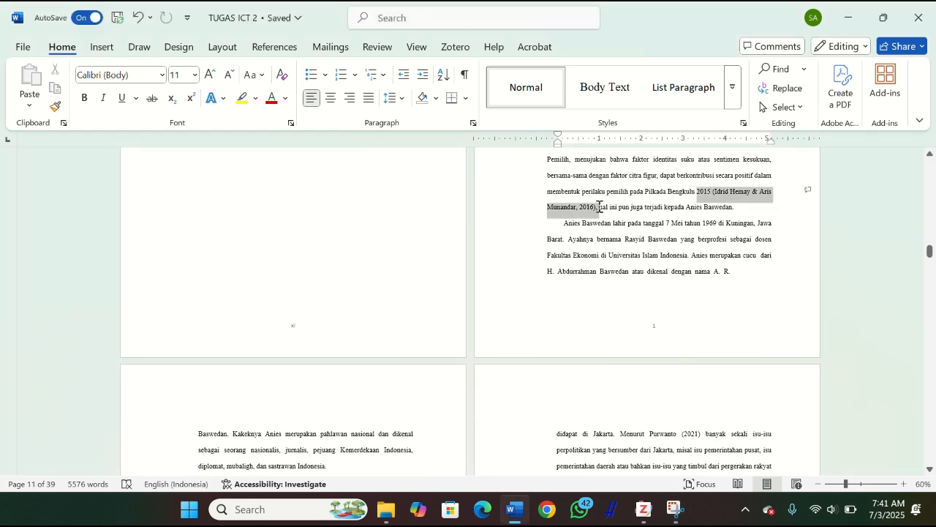
pyautogui.press('BackSpace')
pyautogui.click(458, 49)
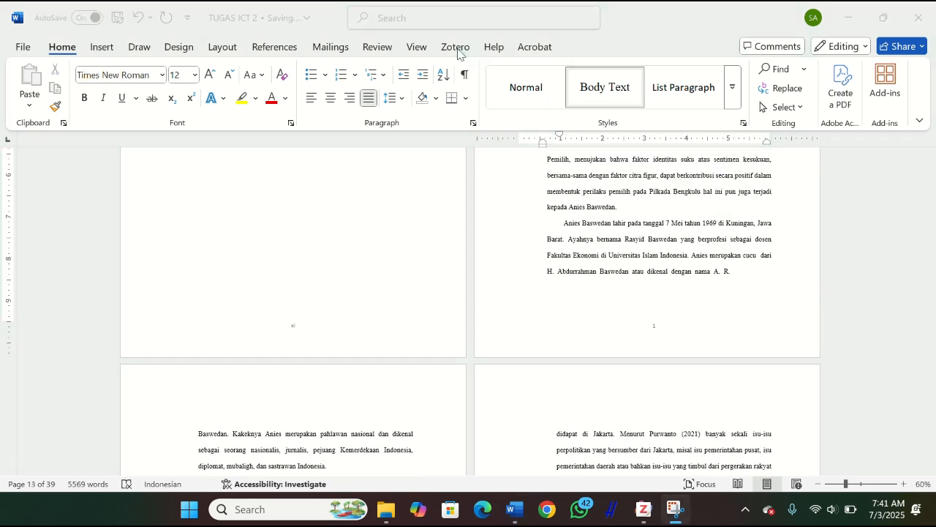
pyautogui.click(273, 48)
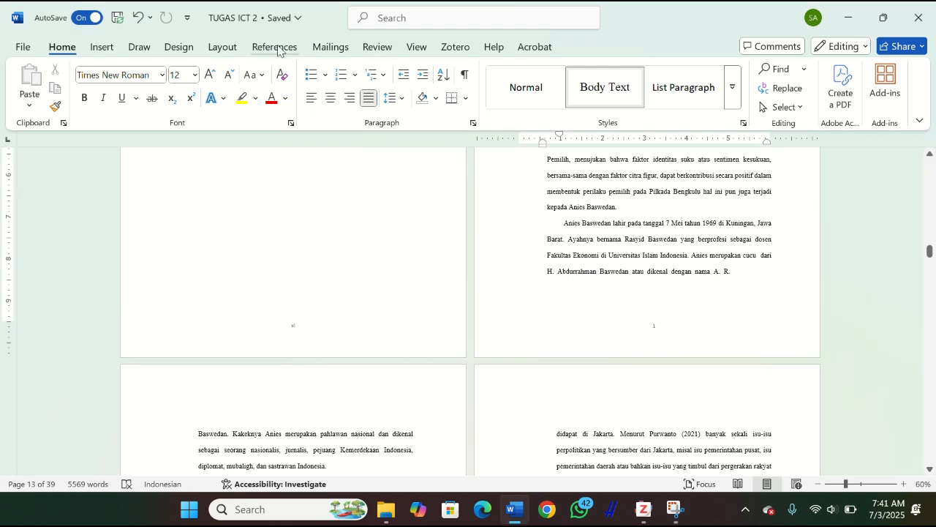
pyautogui.click(274, 47)
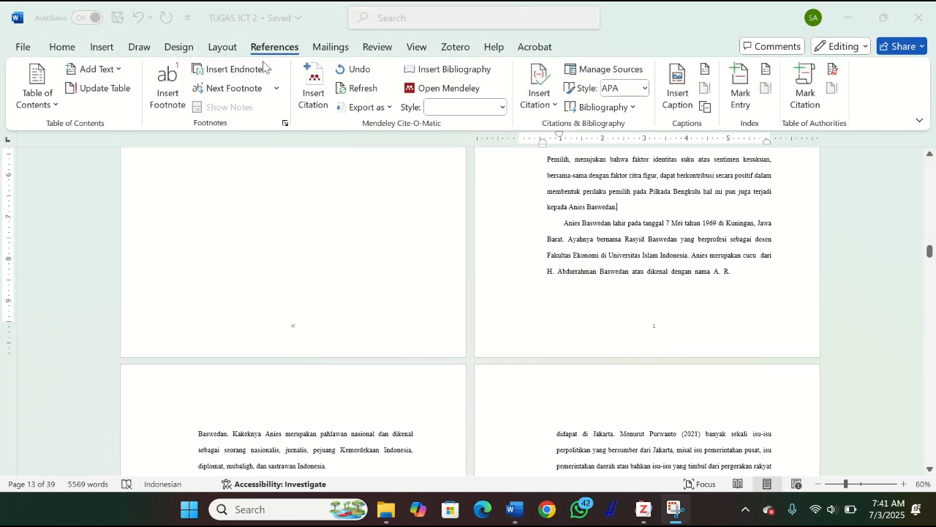
pyautogui.click(169, 86)
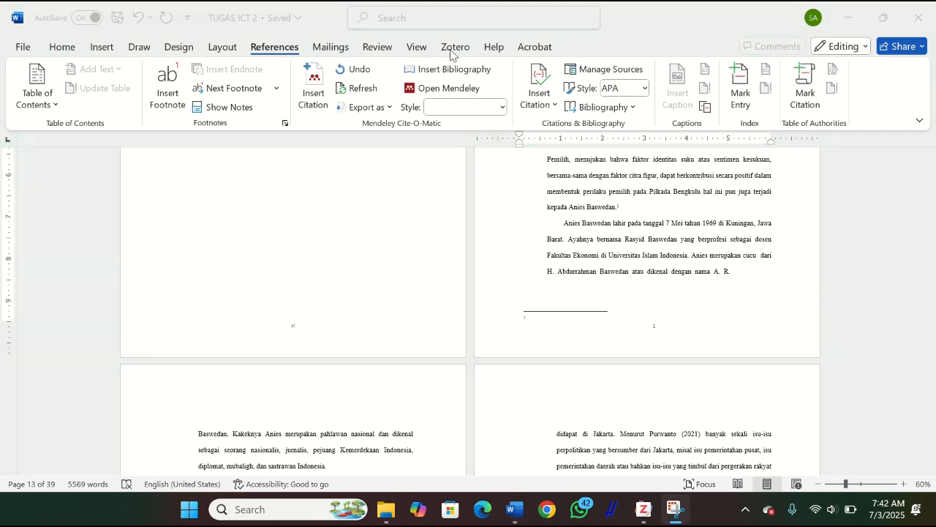
# Step: Insert a Zotero citation for "Menepis Anggapan Feodalisme Dalam Tradisi Pesantren" into the page 1 footnote
pyautogui.click(456, 46)
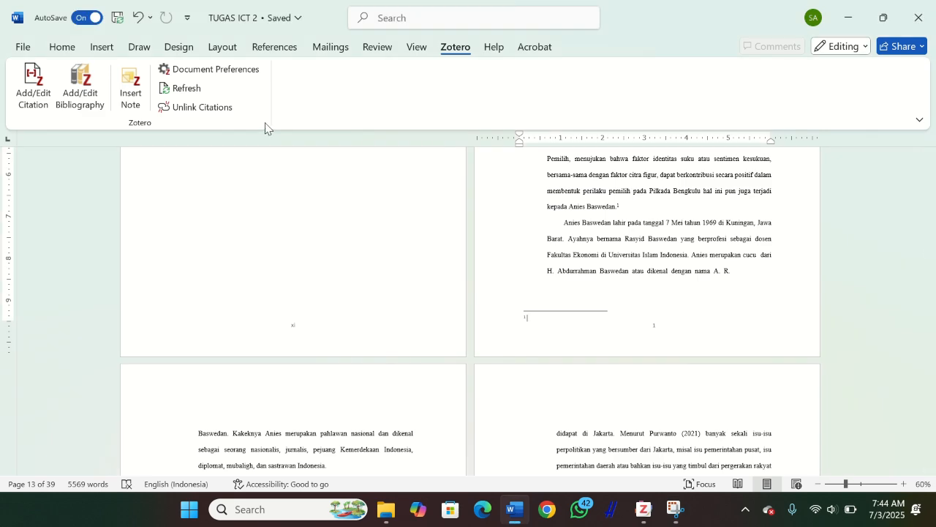
pyautogui.click(33, 87)
pyautogui.click(575, 425)
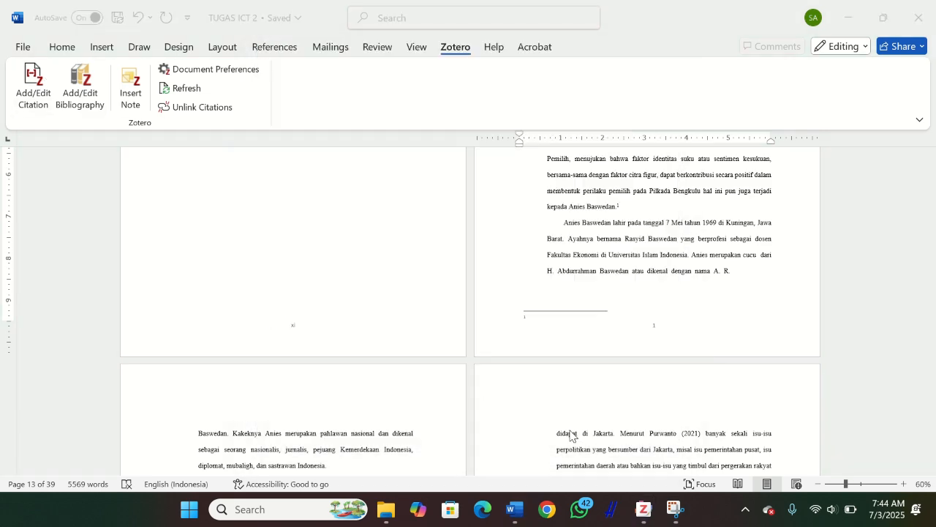
pyautogui.scroll(-3, 555, 198)
pyautogui.scroll(2, 555, 198)
pyautogui.scroll(-8, 555, 197)
pyautogui.scroll(-5, 556, 197)
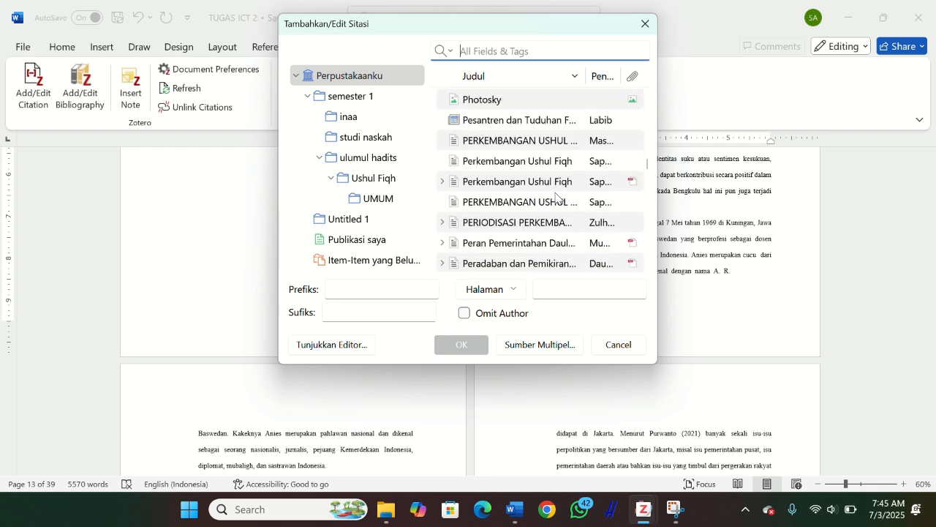
pyautogui.scroll(5, 555, 197)
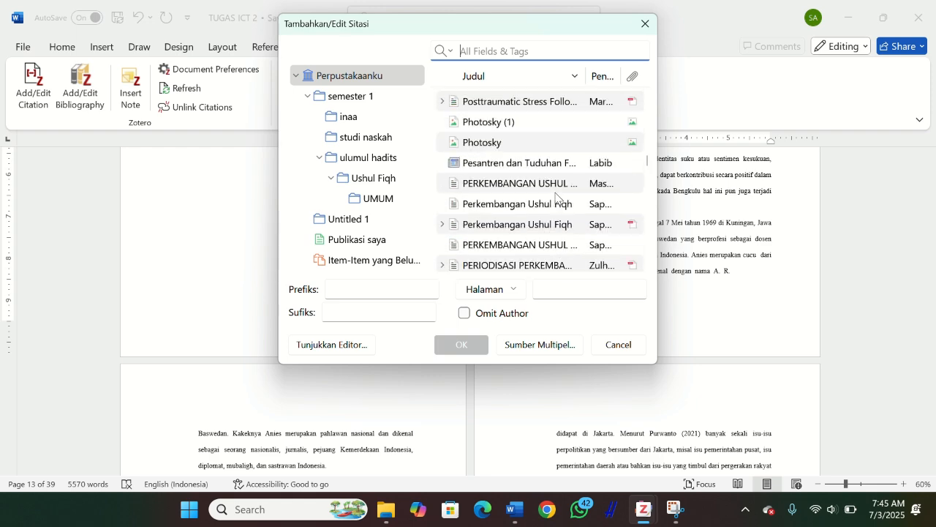
pyautogui.scroll(5, 555, 196)
pyautogui.scroll(-2, 555, 197)
pyautogui.scroll(3, 555, 196)
pyautogui.scroll(-10, 555, 197)
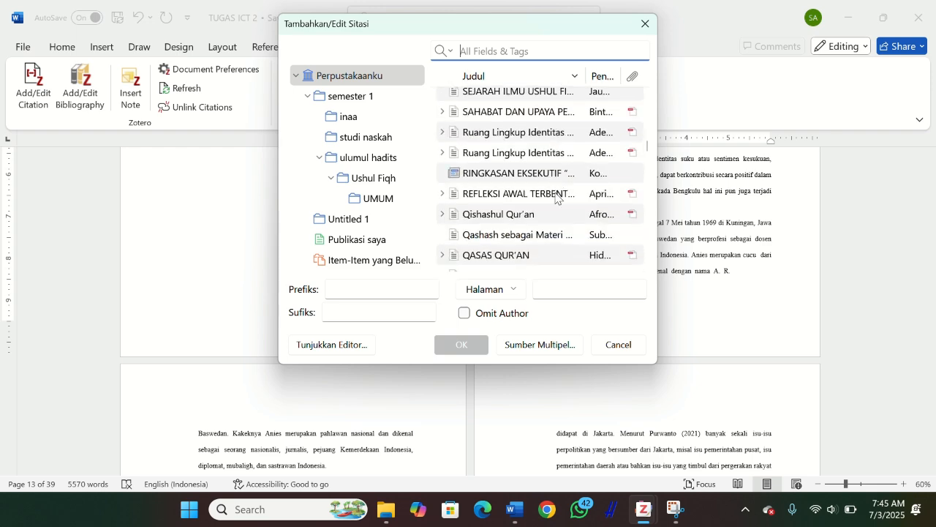
pyautogui.scroll(-8, 555, 196)
pyautogui.scroll(3, 548, 176)
pyautogui.click(541, 150)
pyautogui.click(464, 344)
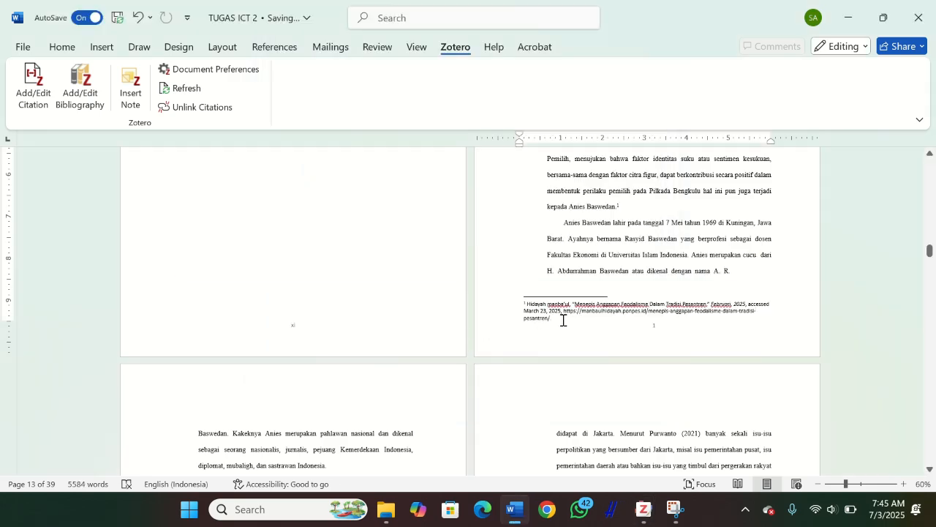
# Step: Delete the 2017 in-text citation after "hitungan detik" on page 3 and insert a footnote at the end of that sentence
pyautogui.scroll(-15, 565, 320)
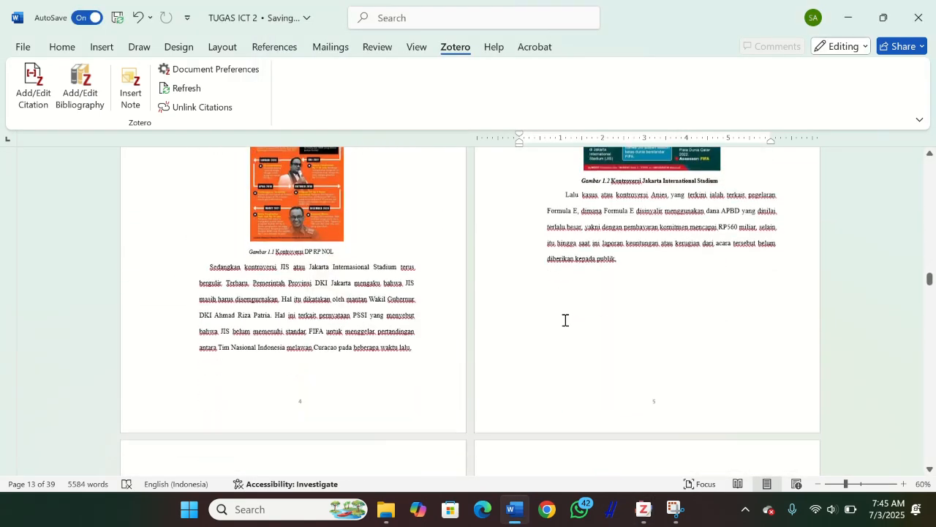
pyautogui.scroll(10, 564, 320)
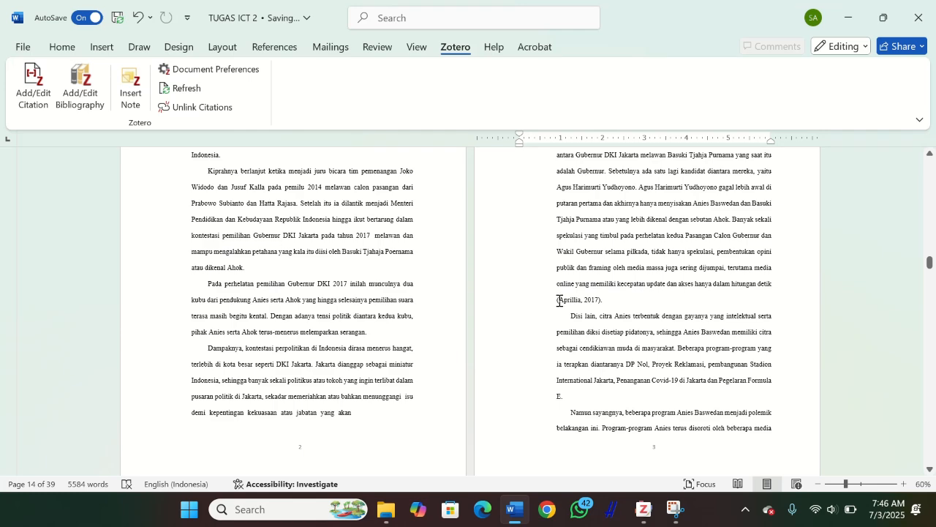
pyautogui.press('BackSpace')
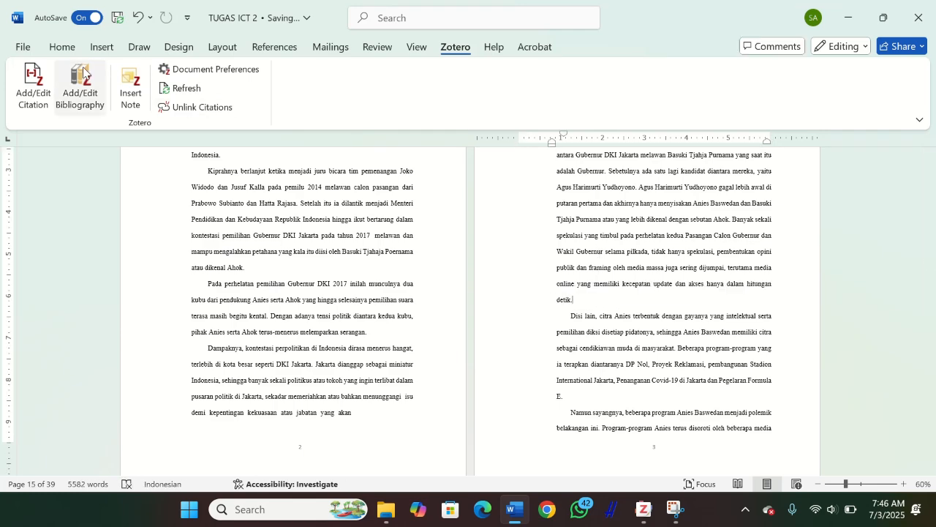
pyautogui.click(275, 47)
pyautogui.click(463, 51)
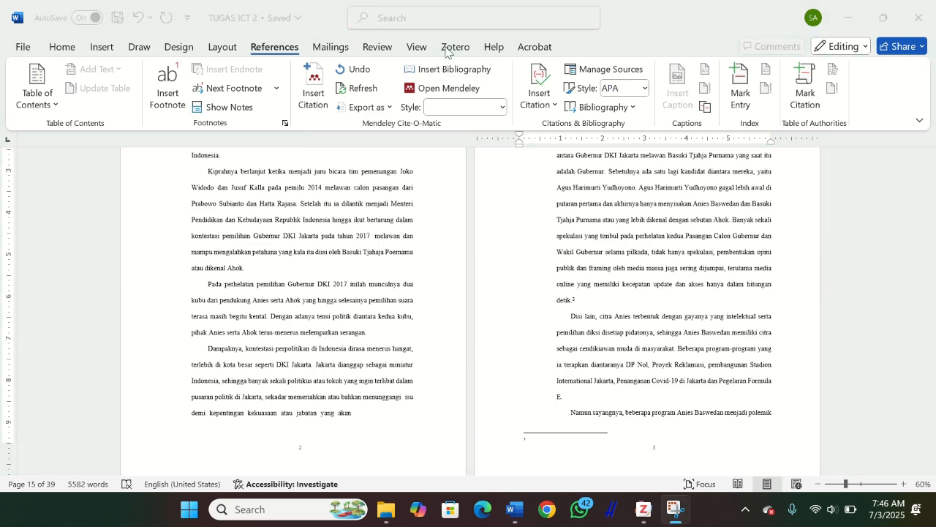
# Step: Insert a Zotero citation for "Implementasi Konseling Eksistensial dalam Mengatasi Trauma Pada Korban Pelecehan Seksual" into the page 3 footnote
pyautogui.click(455, 47)
pyautogui.click(31, 87)
pyautogui.scroll(-10, 547, 206)
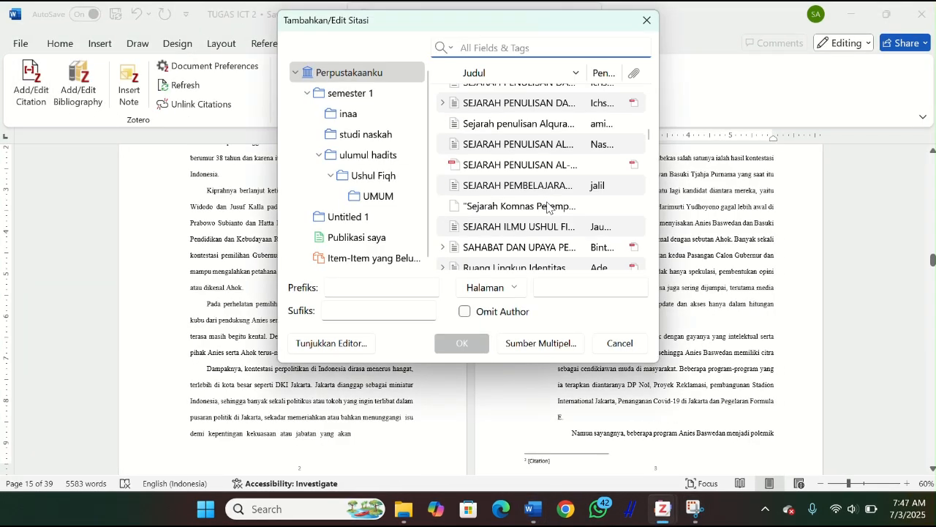
pyautogui.scroll(-12, 547, 206)
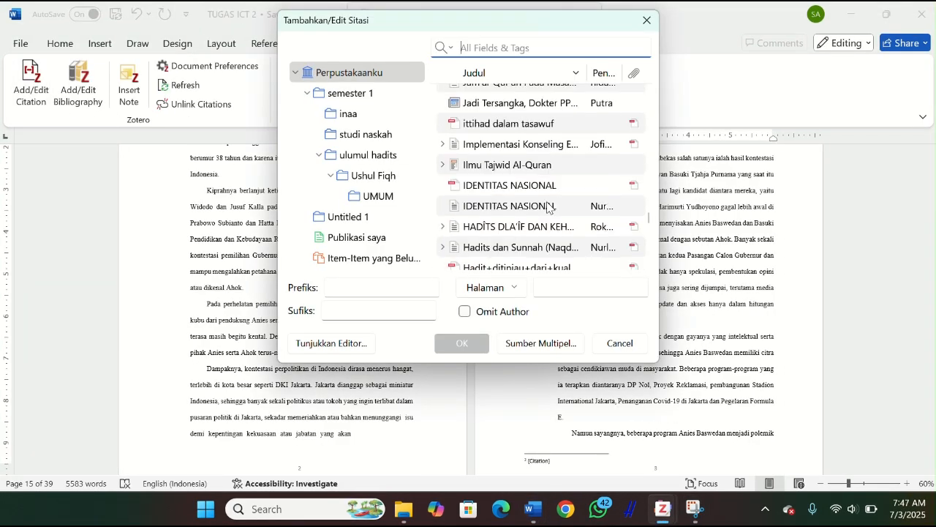
pyautogui.scroll(2, 548, 206)
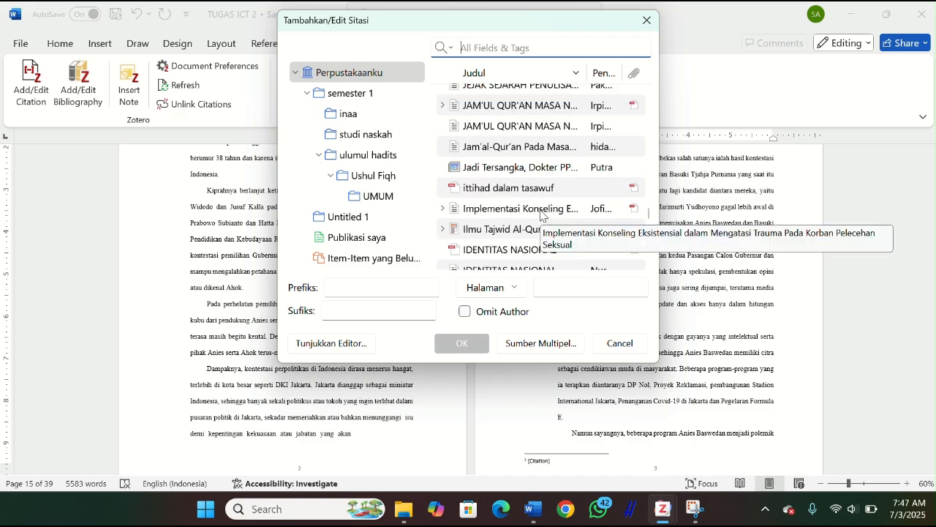
pyautogui.click(542, 212)
pyautogui.click(462, 343)
# Step: Insert a footnote in the paragraph about the Formula E controversy on page 5
pyautogui.scroll(-5, 621, 374)
pyautogui.scroll(-10, 621, 373)
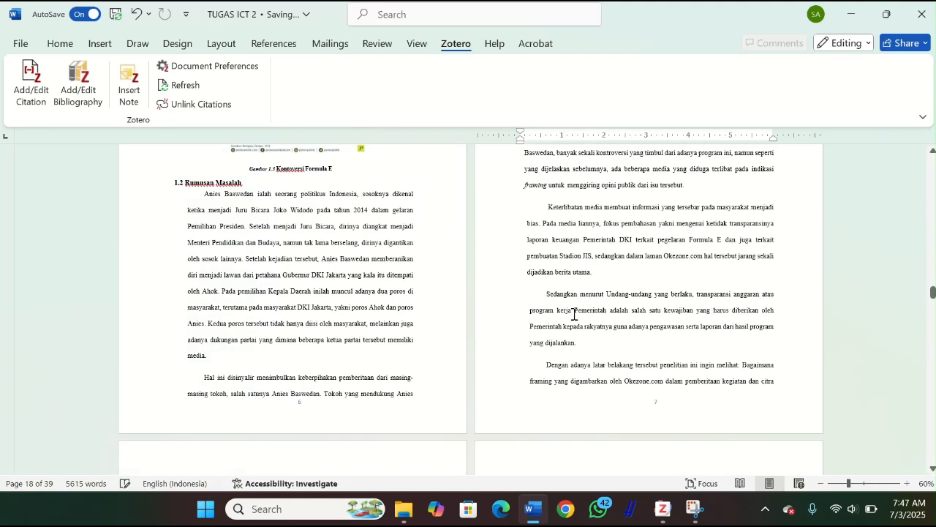
pyautogui.scroll(7, 593, 297)
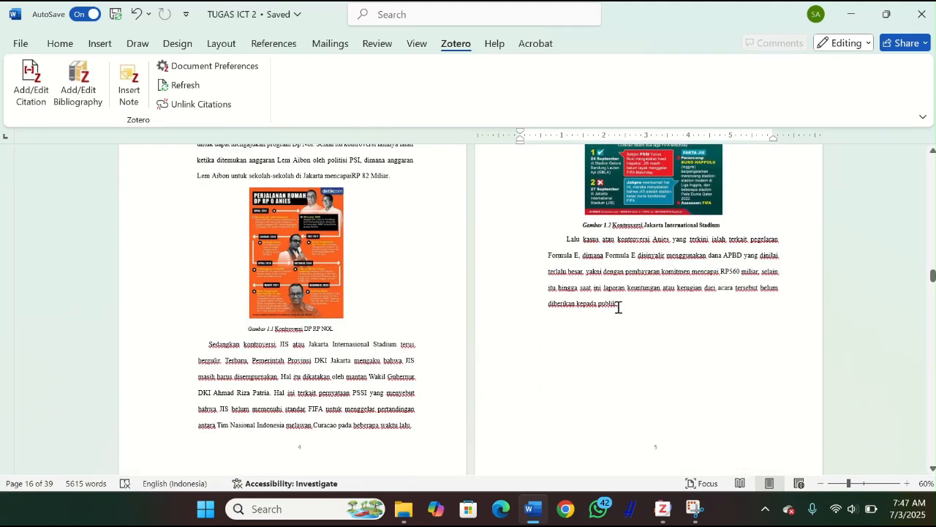
pyautogui.click(618, 307)
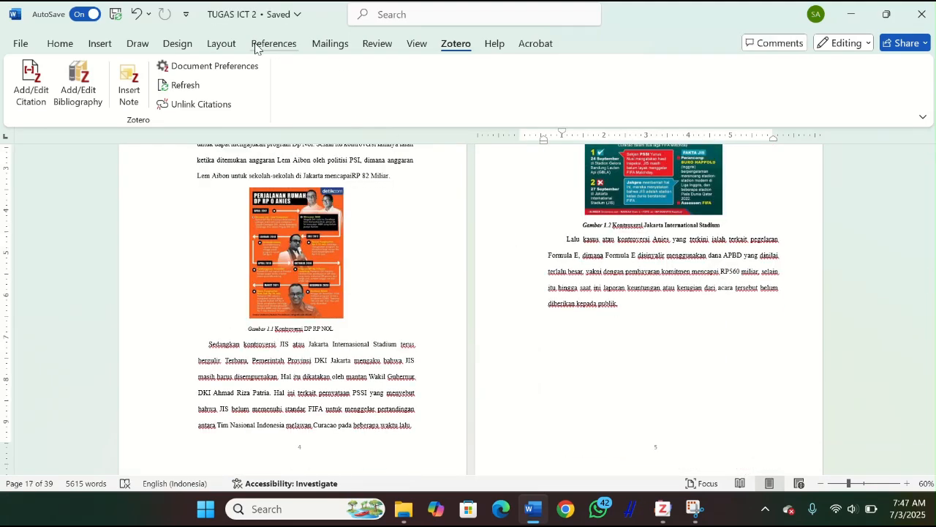
pyautogui.click(59, 48)
pyautogui.click(274, 43)
pyautogui.click(166, 84)
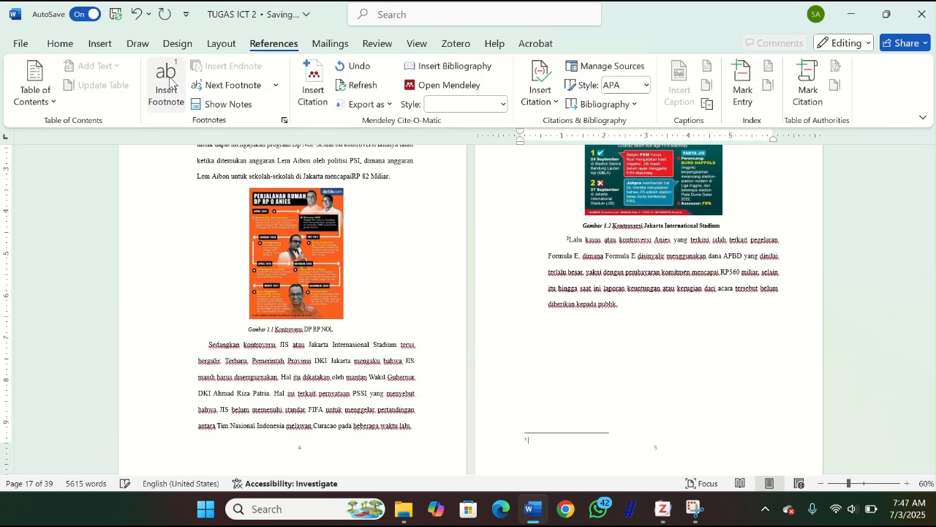
# Step: Insert a Zotero citation for the "Prinsip –Prinsip Good Governance" article into the page 5 footnote
pyautogui.click(455, 44)
pyautogui.click(34, 89)
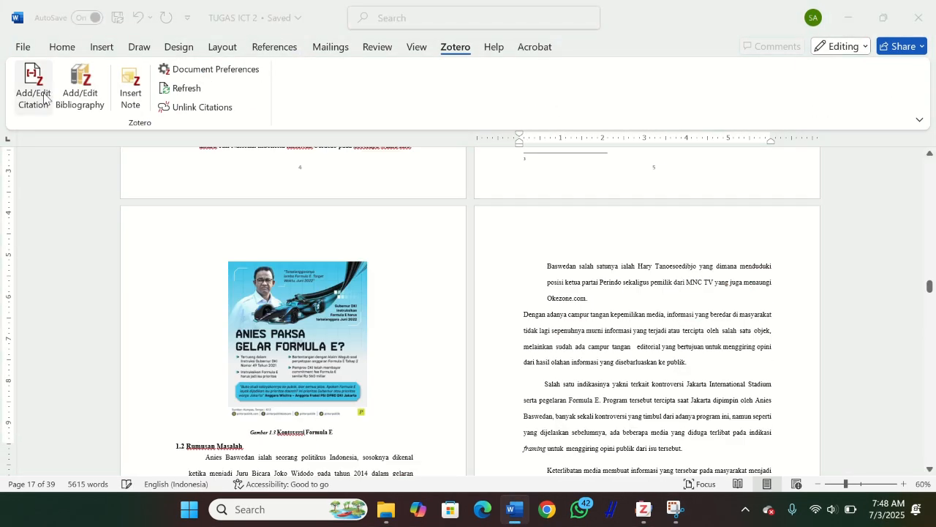
pyautogui.scroll(-5, 560, 185)
pyautogui.scroll(4, 560, 185)
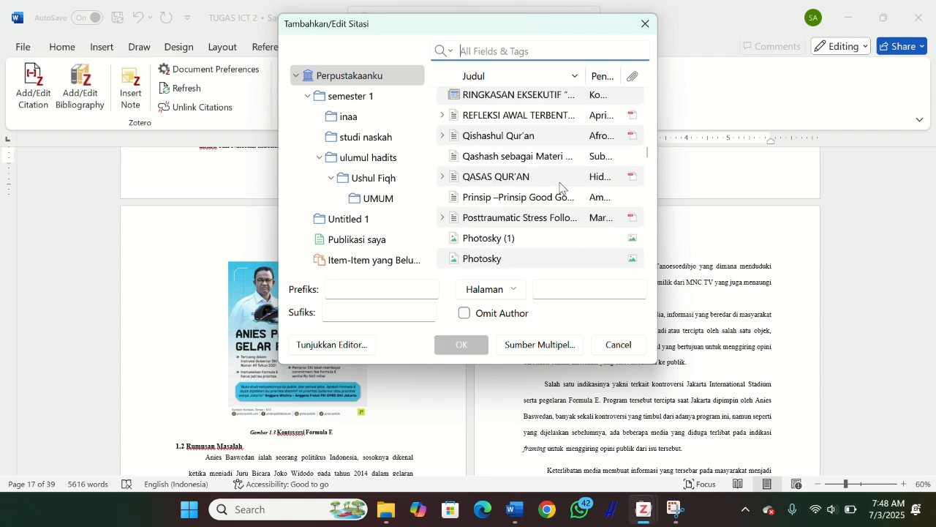
pyautogui.click(541, 197)
pyautogui.click(472, 350)
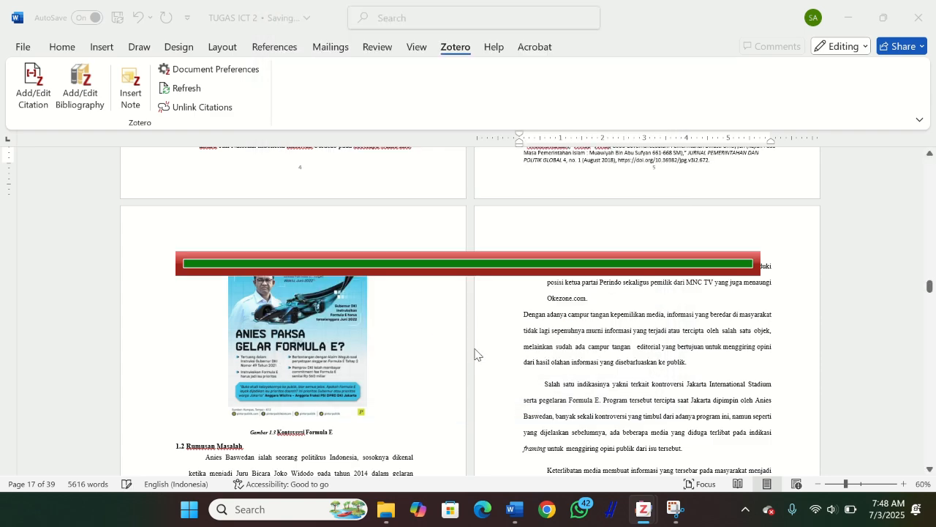
# Step: Examine the remaining thesis pages through to the Kerangka Pemikiran diagram on the last page
pyautogui.scroll(3, 537, 301)
pyautogui.scroll(-15, 537, 300)
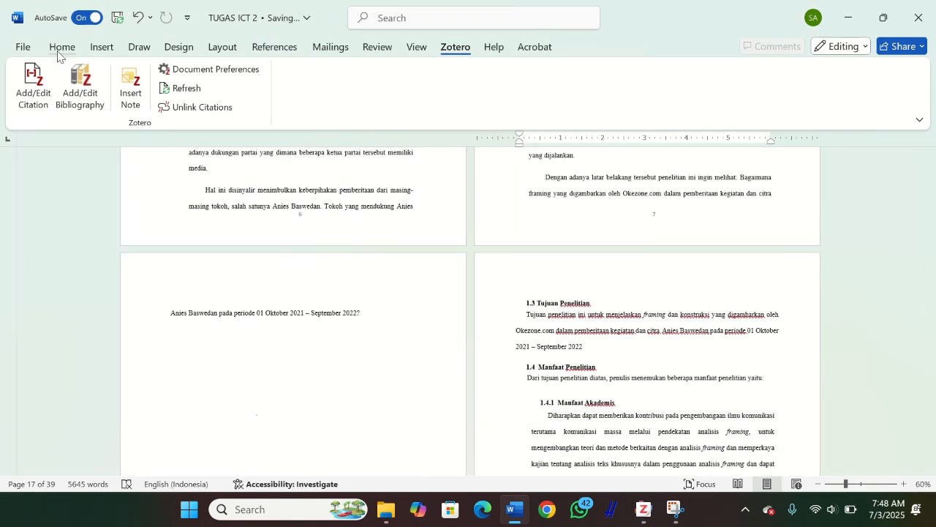
pyautogui.scroll(-20, 533, 313)
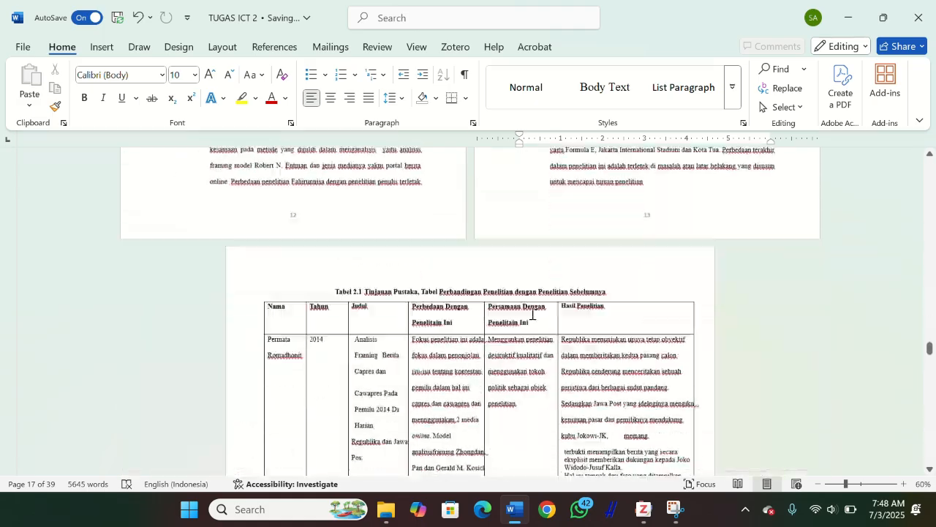
pyautogui.scroll(-2, 532, 314)
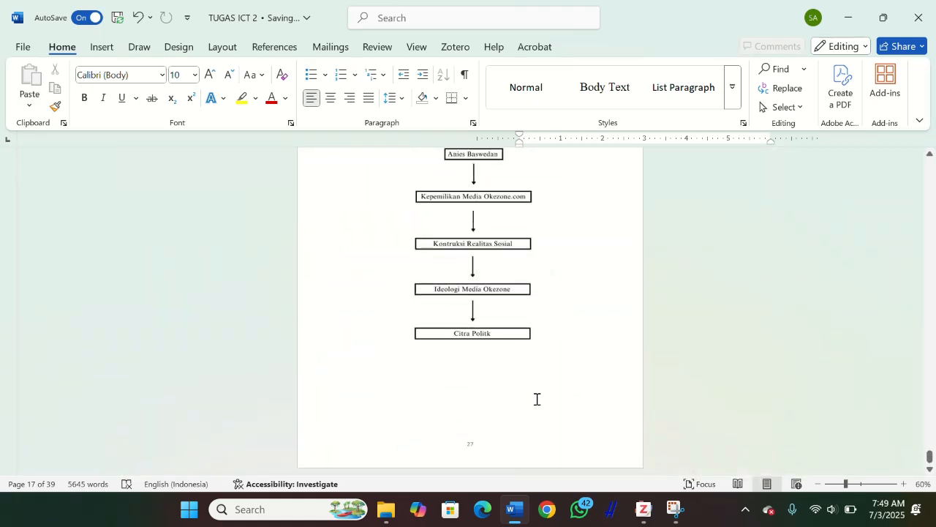
pyautogui.click(547, 393)
pyautogui.scroll(-2, 547, 390)
pyautogui.scroll(2, 547, 429)
pyautogui.scroll(-2, 546, 432)
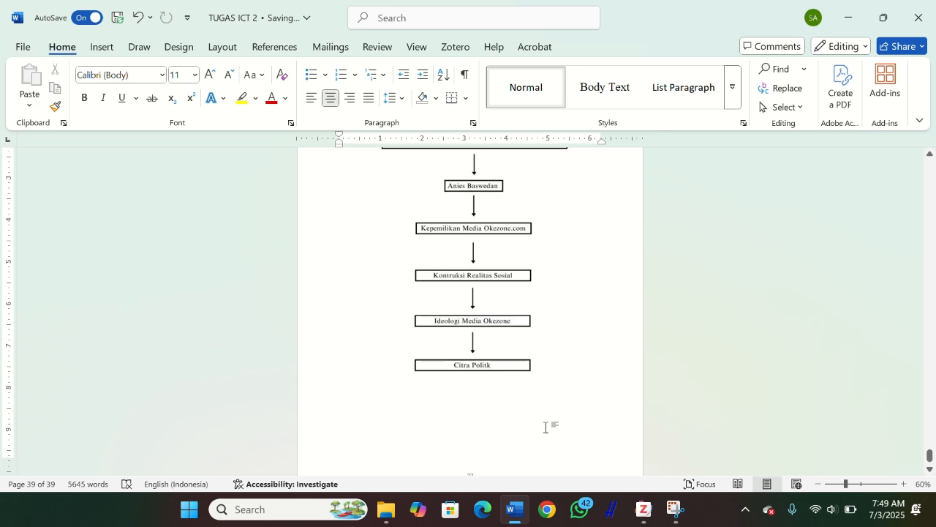
pyautogui.scroll(3, 518, 434)
# Step: Try to start a new page at the 2.3 Kerangka Pemikiran heading with a page break
pyautogui.click(356, 173)
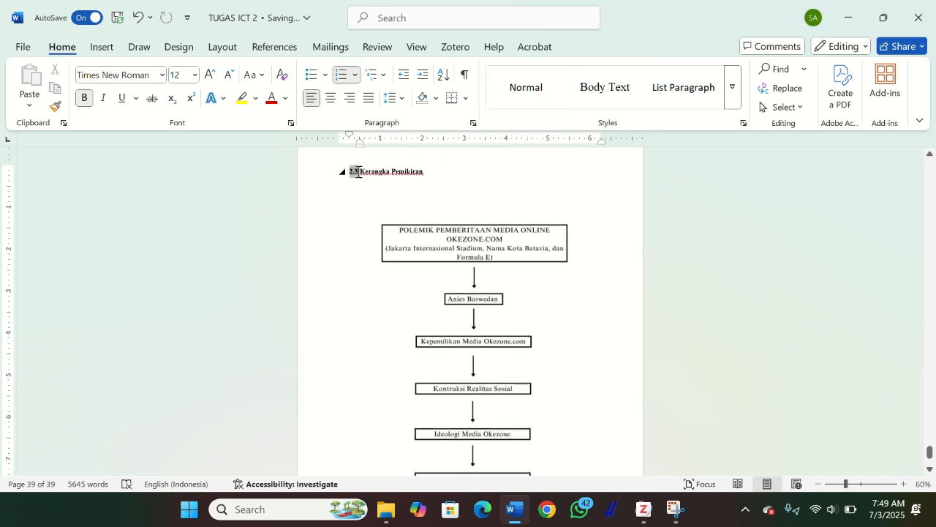
pyautogui.click(223, 46)
pyautogui.click(198, 68)
pyautogui.click(237, 111)
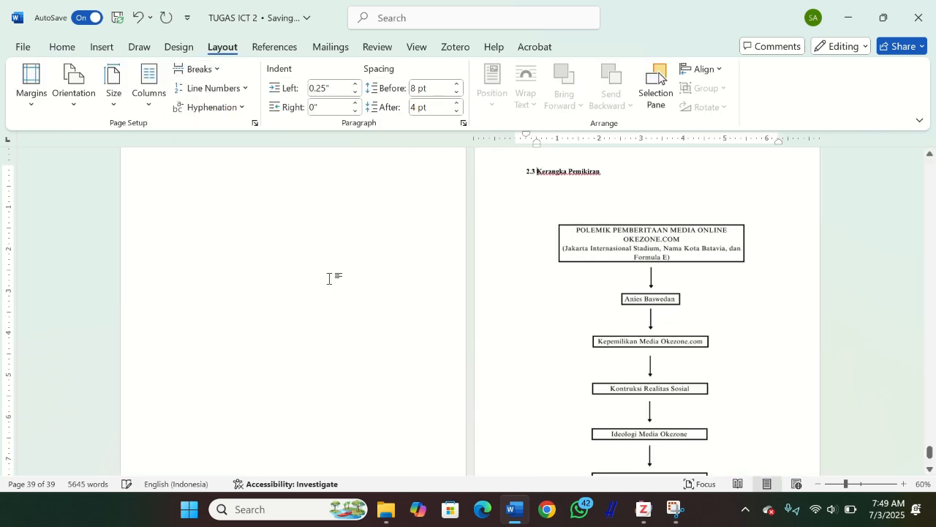
pyautogui.click(135, 17)
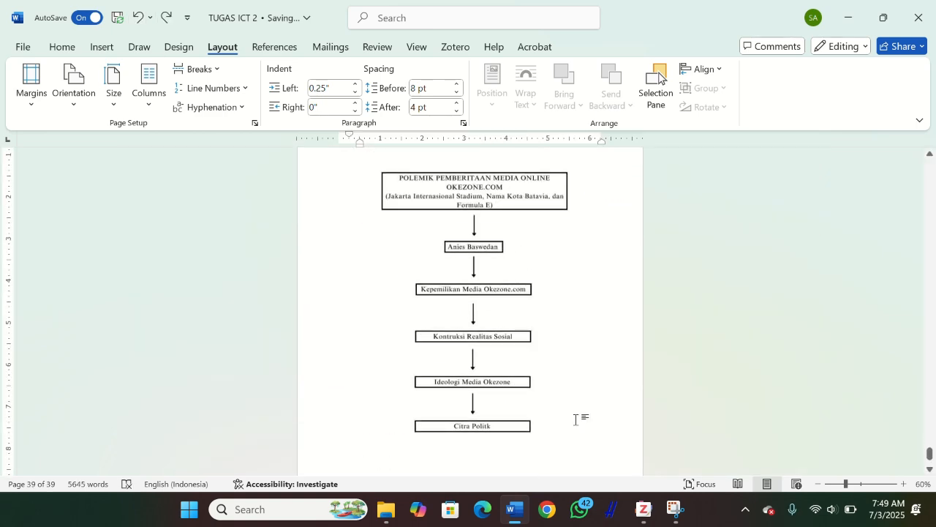
# Step: Move the flowchart on the last page up so it sits directly beneath the 2.3 Kerangka Pemikiran heading
pyautogui.scroll(3, 541, 337)
pyautogui.click(599, 306)
pyautogui.scroll(-6, 432, 386)
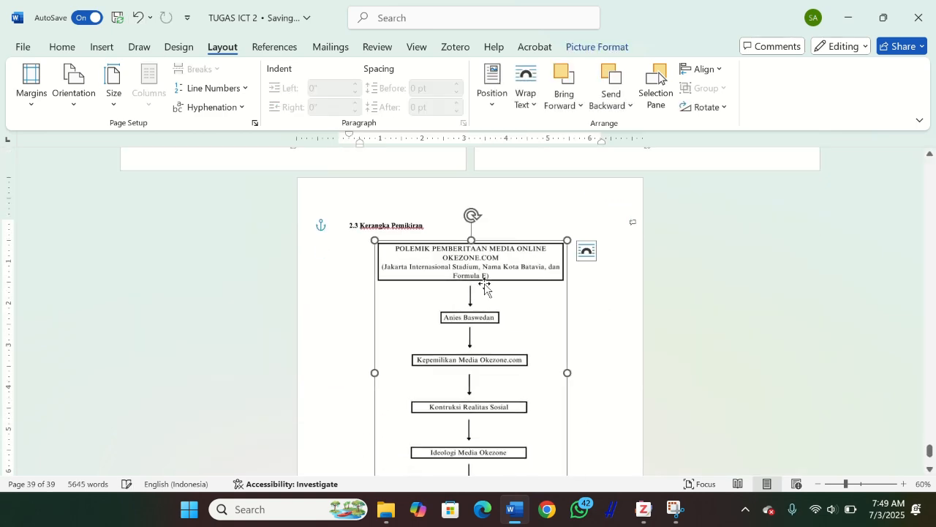
# Step: Insert a break after the flowchart to start a new page and enter the centred title "DAFTAR PUSTAKA" there
pyautogui.click(431, 386)
pyautogui.click(198, 68)
pyautogui.click(241, 280)
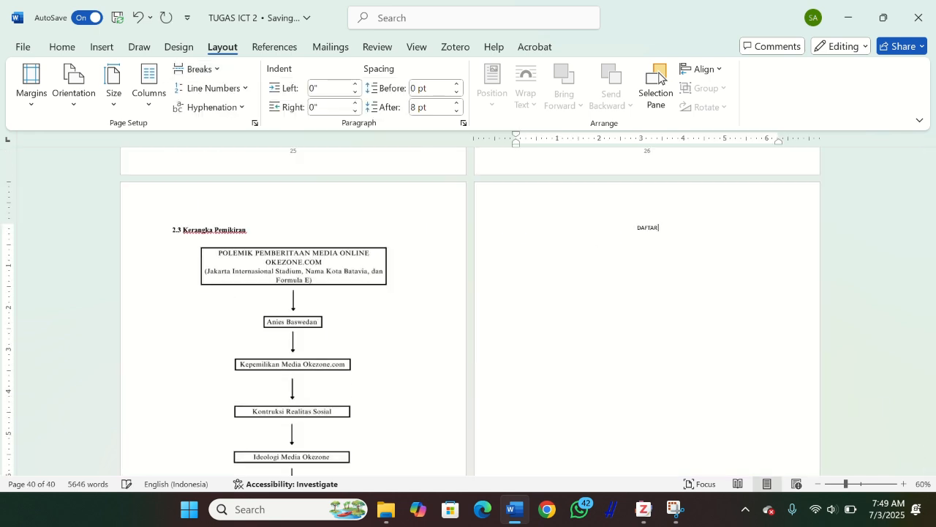
# Step: Format the "DAFTAR PUSTAKA" title in Times New Roman, 12 pt, bold
pyautogui.tripleClick(627, 227)
pyautogui.click(768, 183)
pyautogui.click(819, 286)
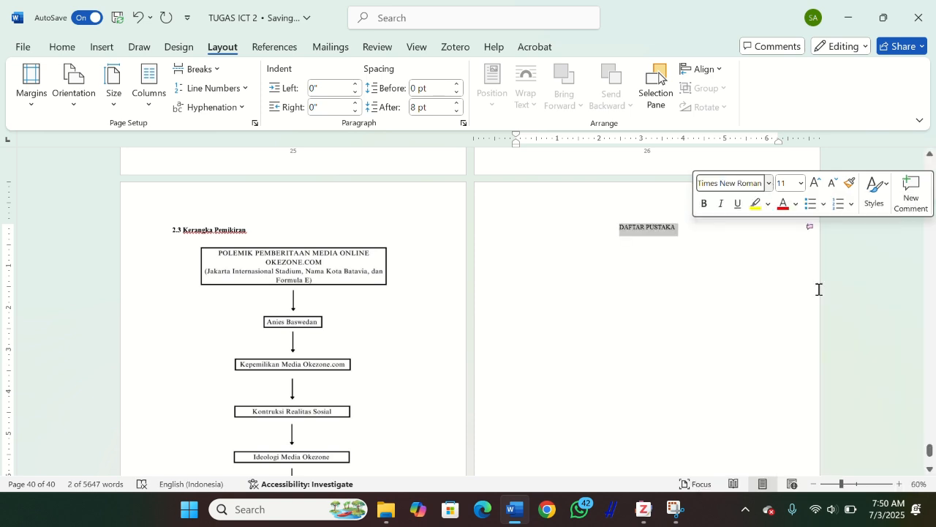
pyautogui.click(801, 183)
pyautogui.click(783, 280)
pyautogui.hotkey('ctrl', 'b')
# Step: Apply the Heading 1 style to the "DAFTAR PUSTAKA" title and remove its automatic chapter numbering
pyautogui.click(23, 47)
pyautogui.click(17, 51)
pyautogui.click(62, 46)
pyautogui.click(736, 104)
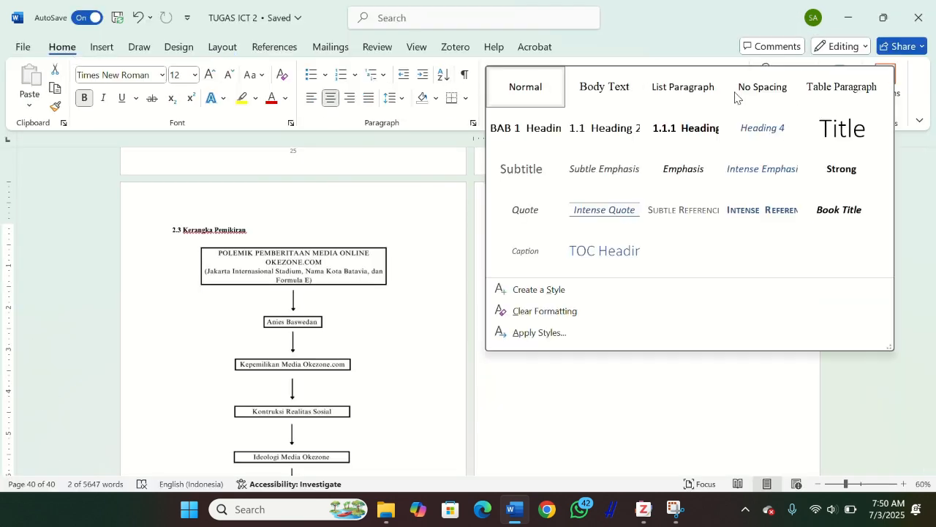
pyautogui.click(537, 129)
pyautogui.click(342, 75)
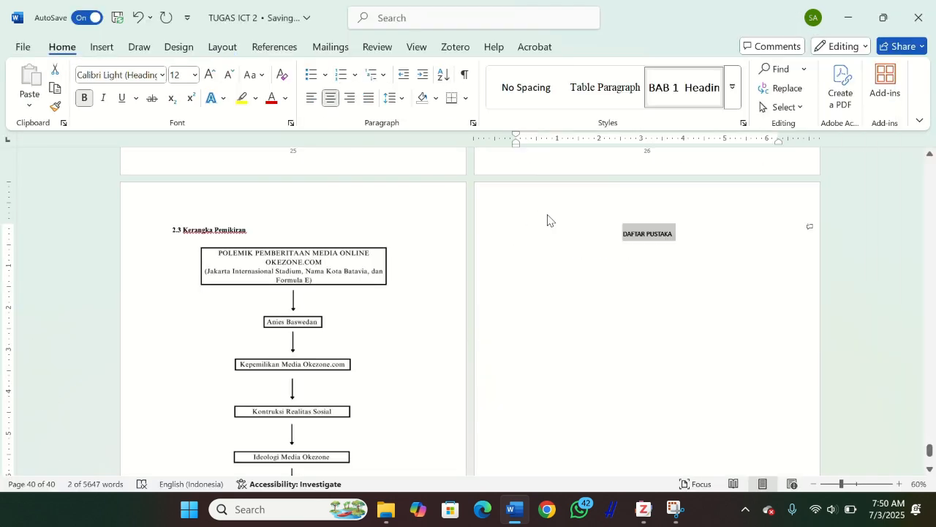
# Step: Add a new line below the "DAFTAR PUSTAKA" title and insert the Zotero bibliography there
pyautogui.click(681, 231)
pyautogui.press('Return')
pyautogui.click(453, 46)
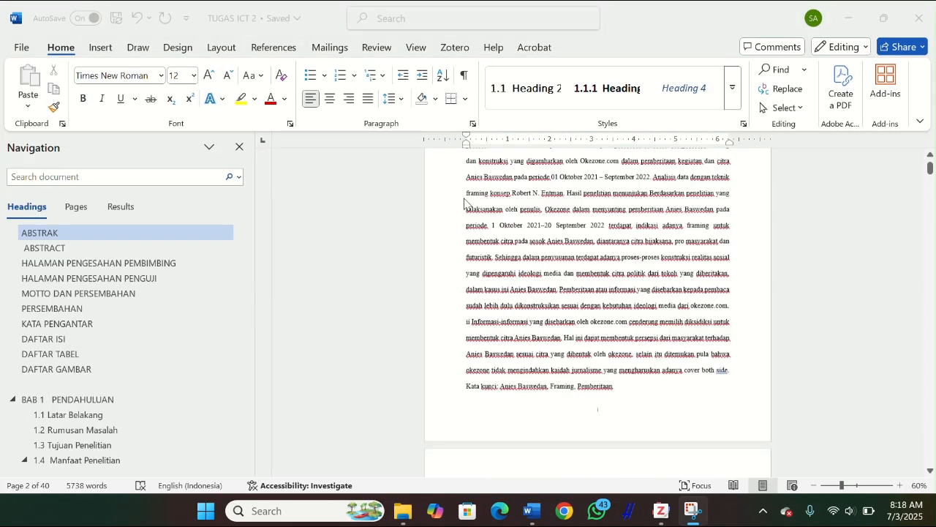
# Step: Review the formatted thesis from the abstract through the front matter, BAB 1 and BAB 2, checking layout and page numbers
pyautogui.scroll(3, 463, 203)
pyautogui.scroll(-7, 465, 203)
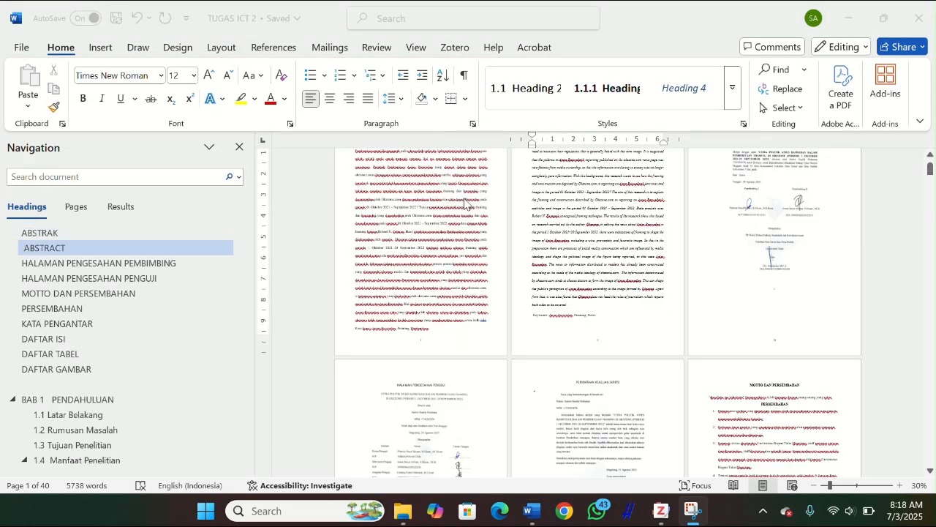
pyautogui.keyDown('ctrl'); pyautogui.scroll(2, 521, 234); pyautogui.keyUp('ctrl')
pyautogui.scroll(-6, 521, 234)
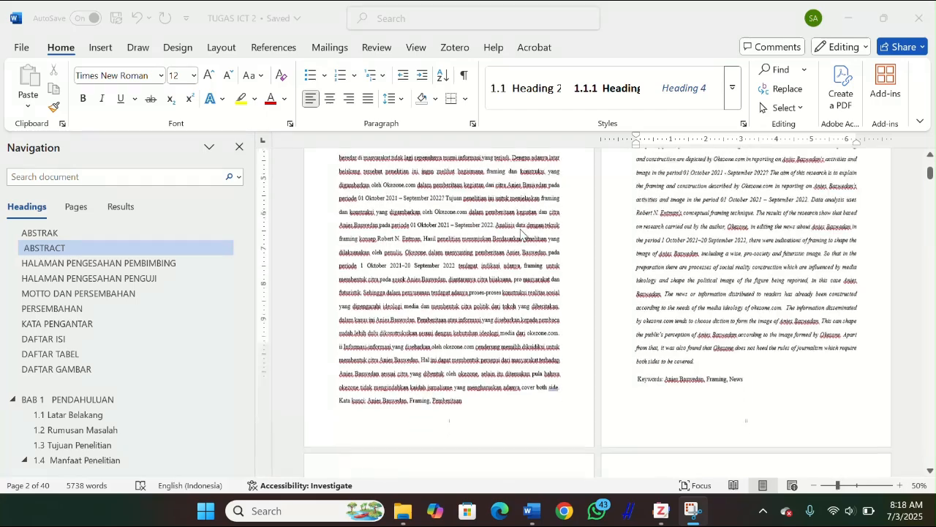
pyautogui.scroll(-15, 521, 234)
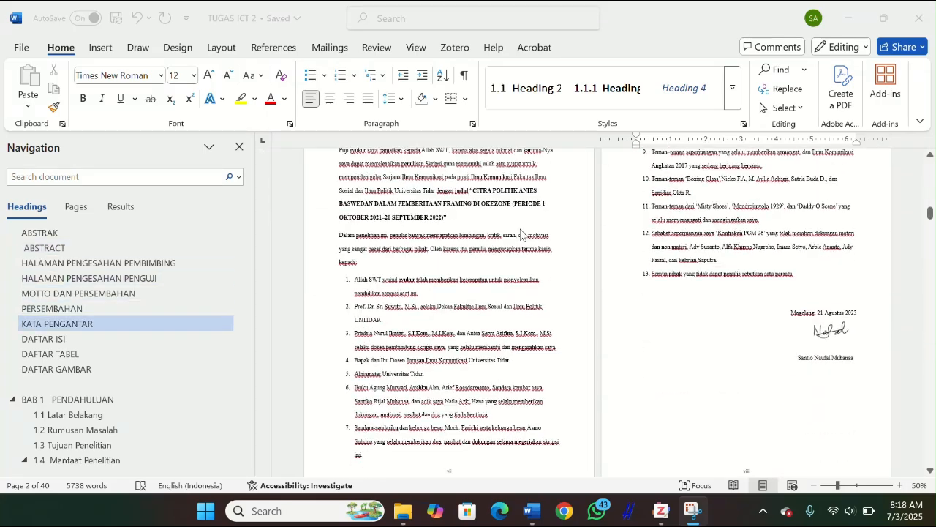
pyautogui.scroll(-15, 521, 234)
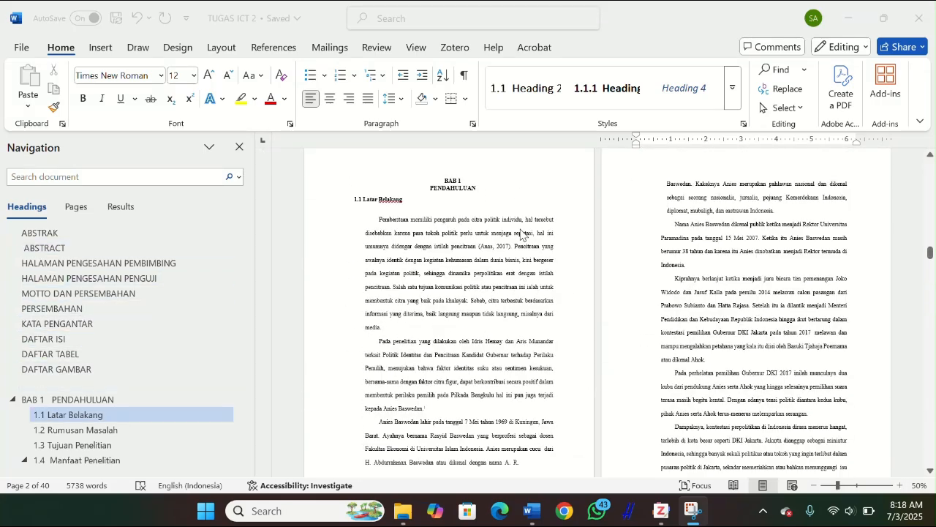
pyautogui.scroll(-12, 521, 235)
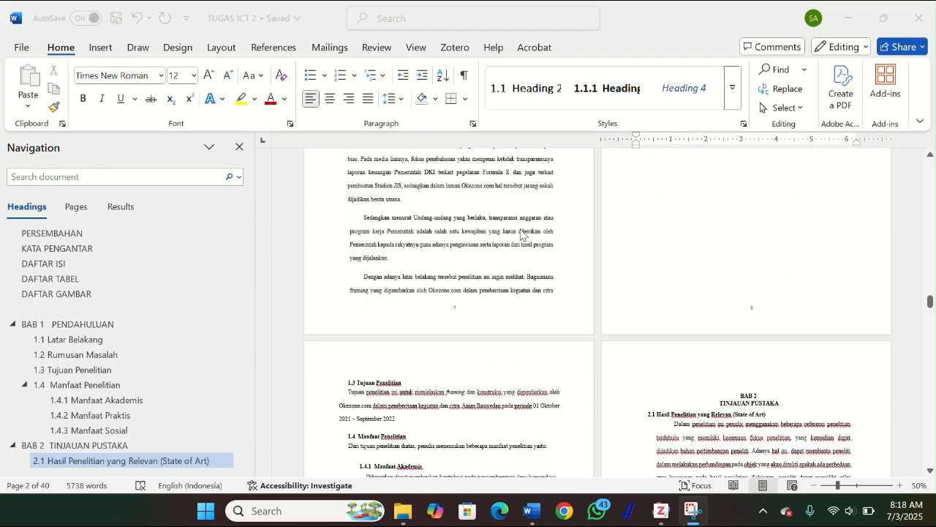
pyautogui.scroll(-12, 521, 234)
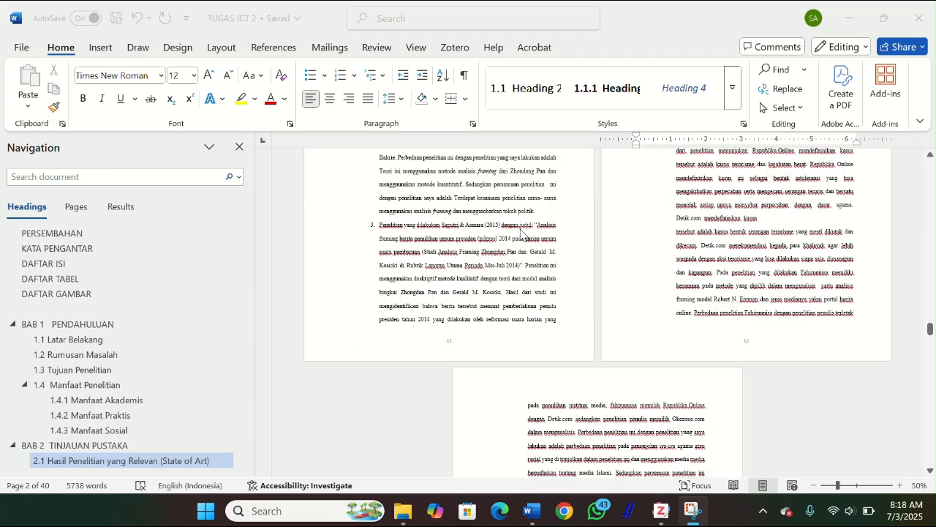
pyautogui.scroll(-15, 521, 234)
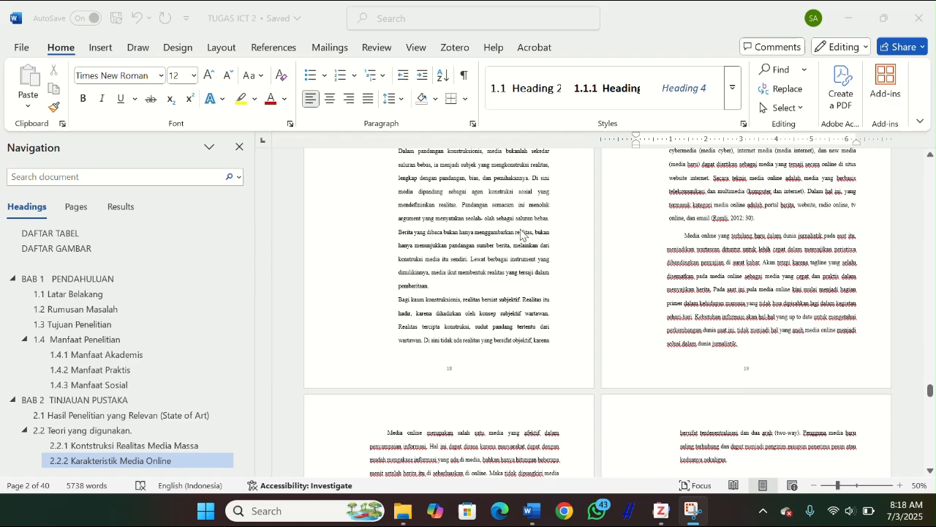
# Step: Add a short closing line below the bibliography at the end of the document and delete it again
pyautogui.hotkey('ctrl', 'End')
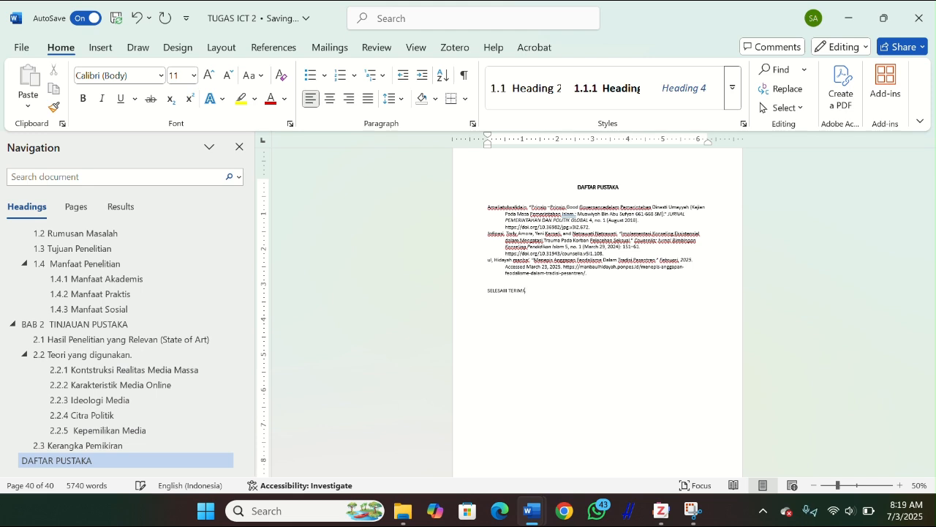
pyautogui.moveTo(493, 291); pyautogui.dragTo(567, 288)
pyautogui.press('BackSpace')
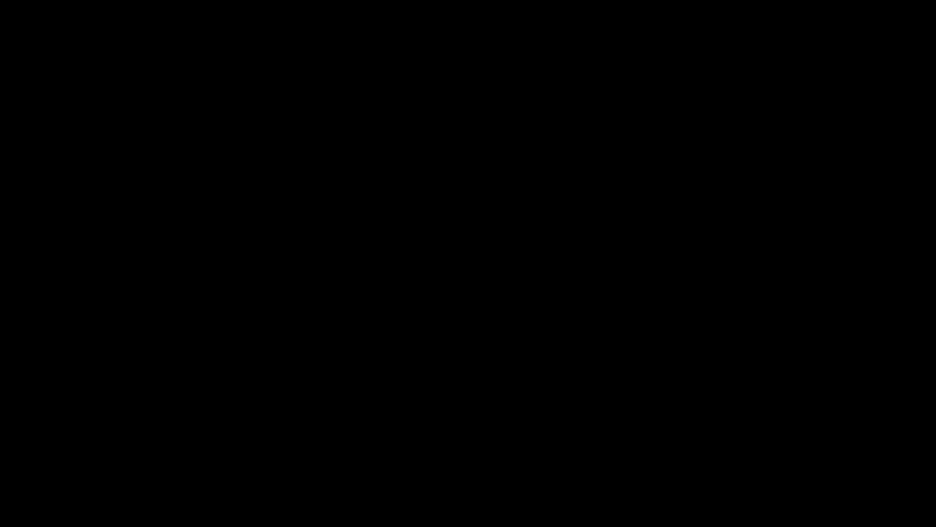